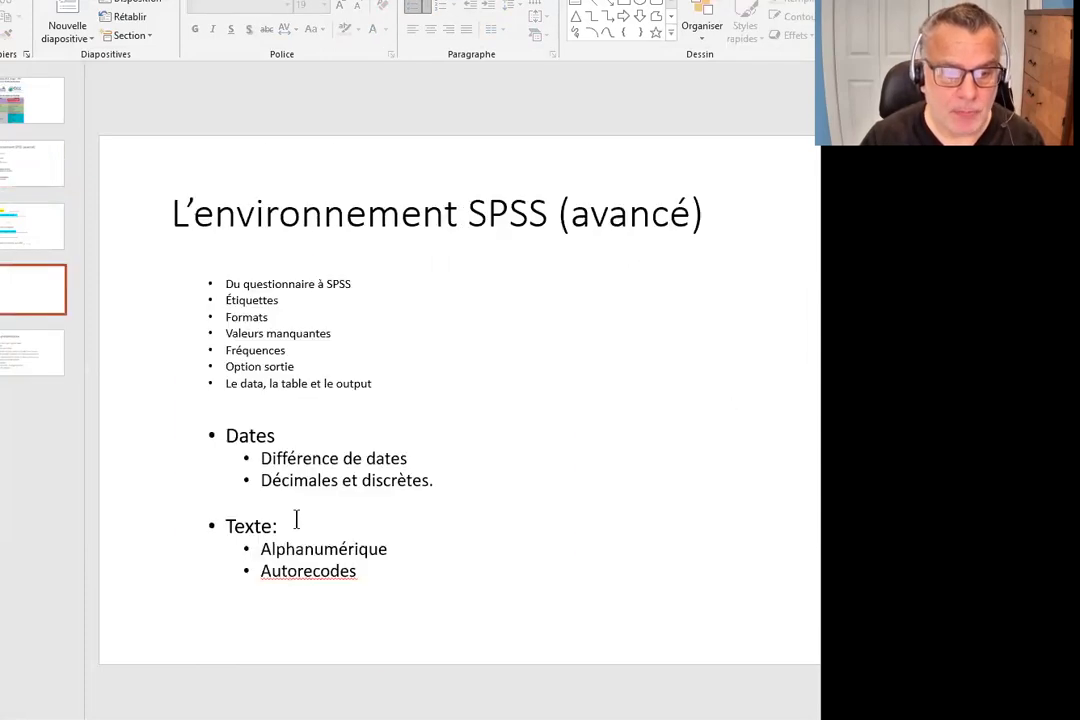
Review the presentation's video series overview and the topic list of the advanced SPSS environment slide.
{"action": "key", "text": "Page_Up"}
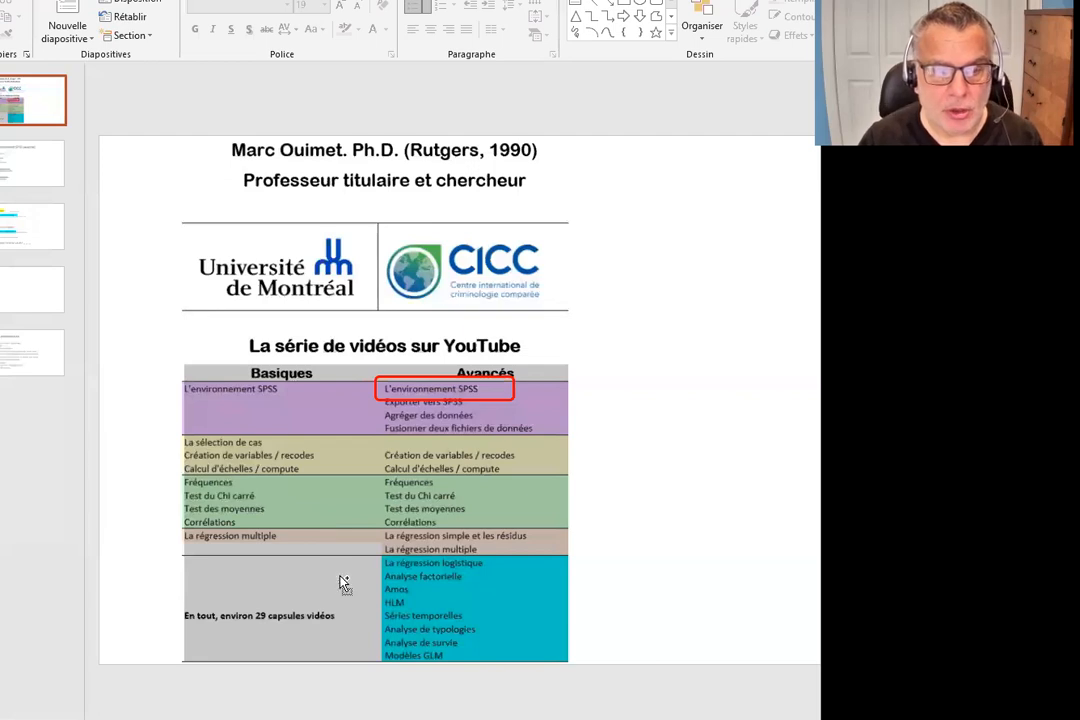
{"action": "scroll", "coordinate": [339, 578], "scroll_direction": "up", "scroll_amount": 1}
{"action": "scroll", "coordinate": [339, 578], "scroll_direction": "up", "scroll_amount": 1}
{"action": "scroll", "coordinate": [339, 578], "scroll_direction": "up", "scroll_amount": 1}
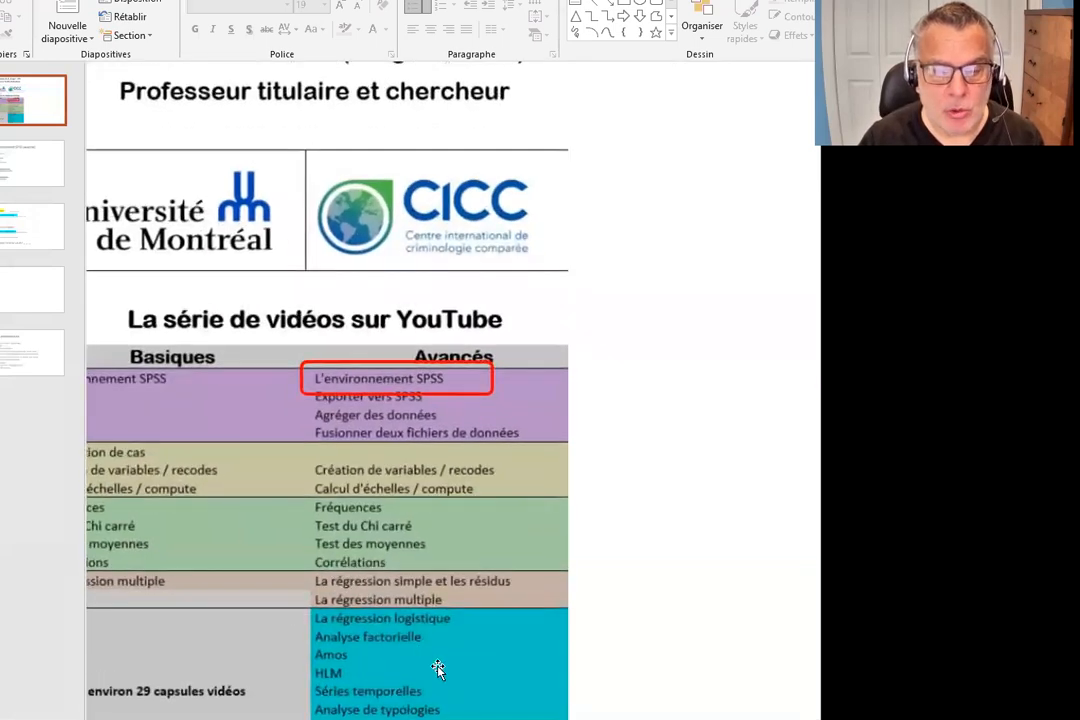
{"action": "scroll", "coordinate": [362, 595], "scroll_direction": "down", "scroll_amount": 1}
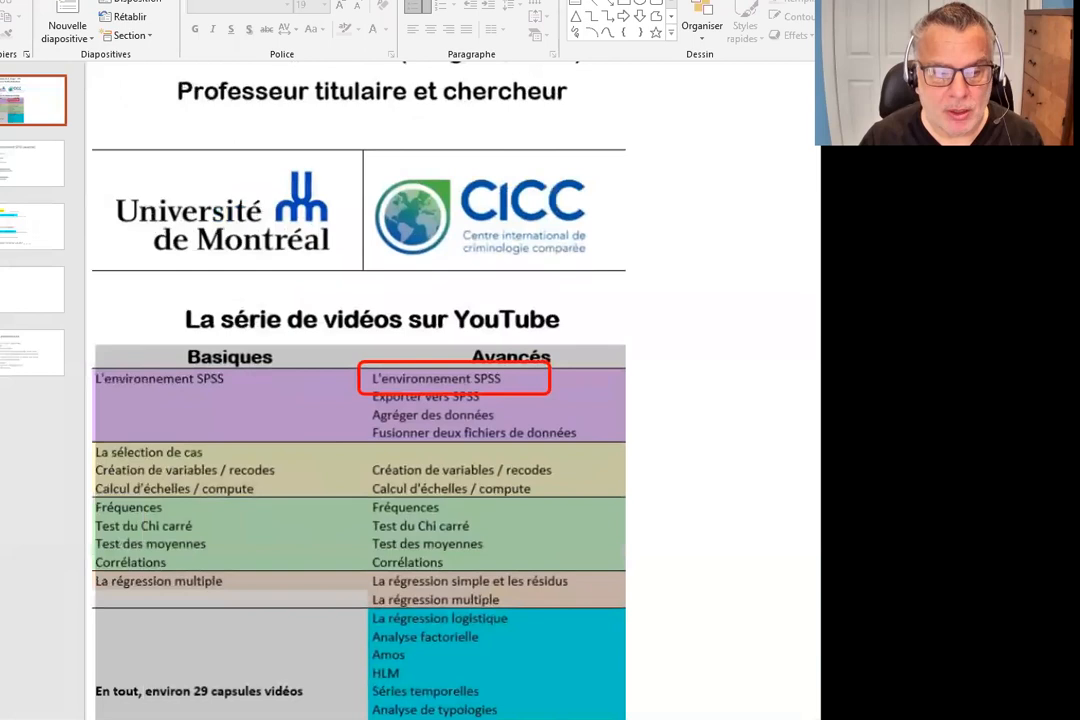
{"action": "scroll", "coordinate": [362, 595], "scroll_direction": "down", "scroll_amount": 2}
{"action": "scroll", "coordinate": [363, 596], "scroll_direction": "down", "scroll_amount": 1}
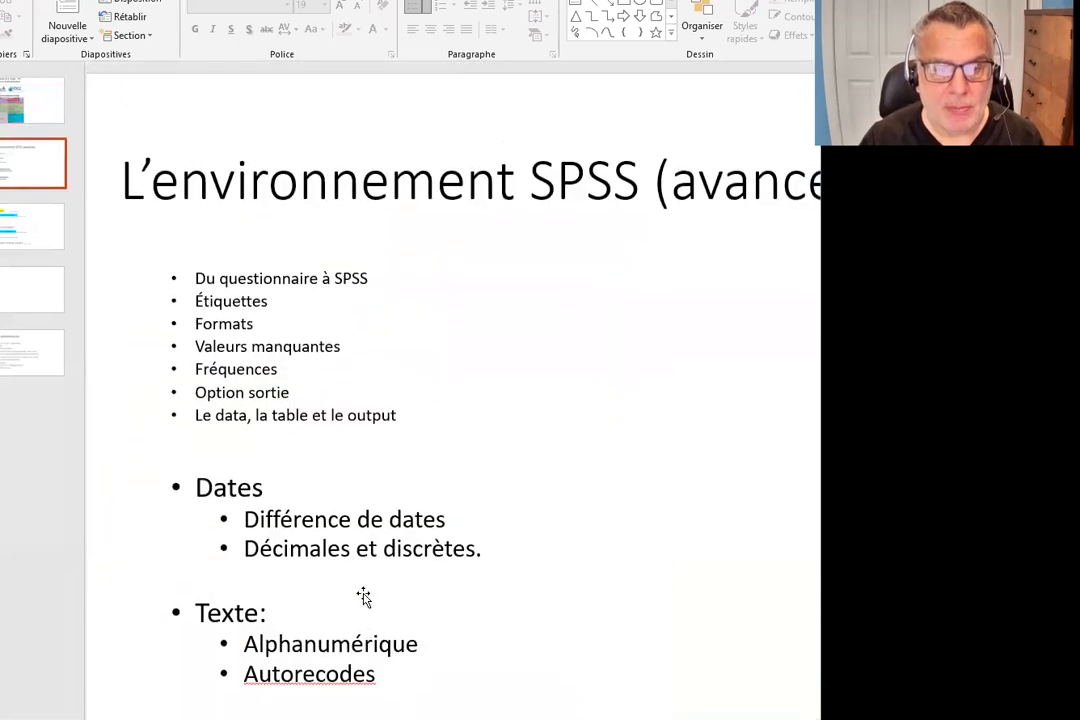
{"action": "scroll", "coordinate": [363, 596], "scroll_direction": "up", "scroll_amount": 1}
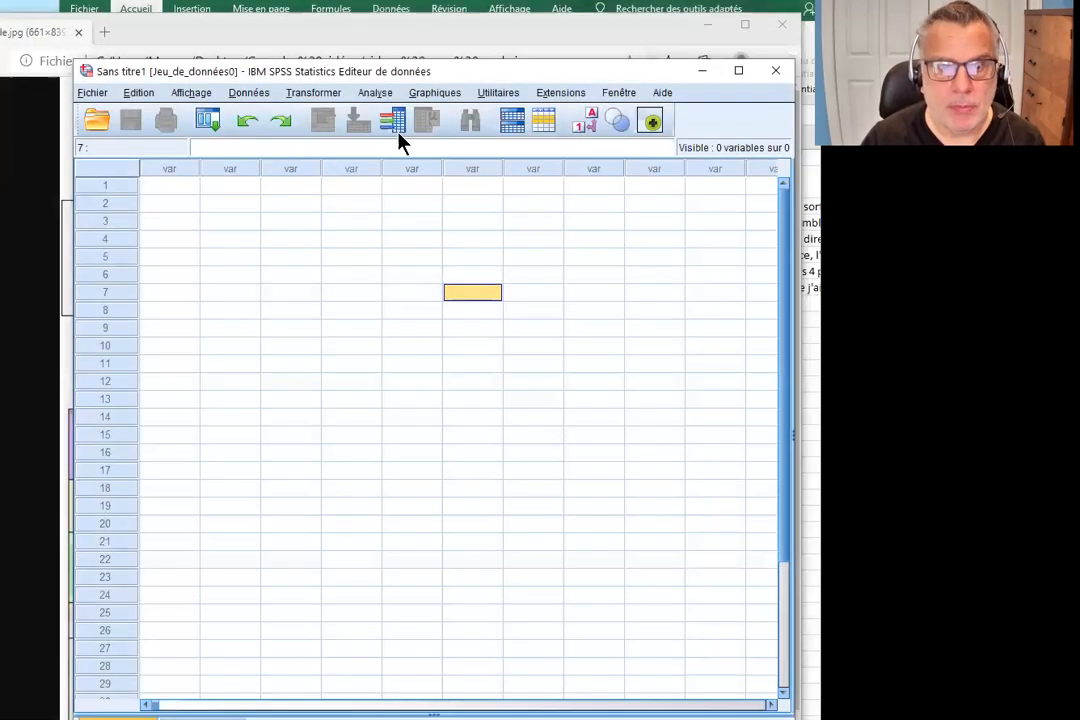
Minimize the SPSS data editor and the browser image to bring up the Excel workbook with the survey data.
{"action": "left_click_drag", "start_coordinate": [446, 71], "coordinate": [383, 20]}
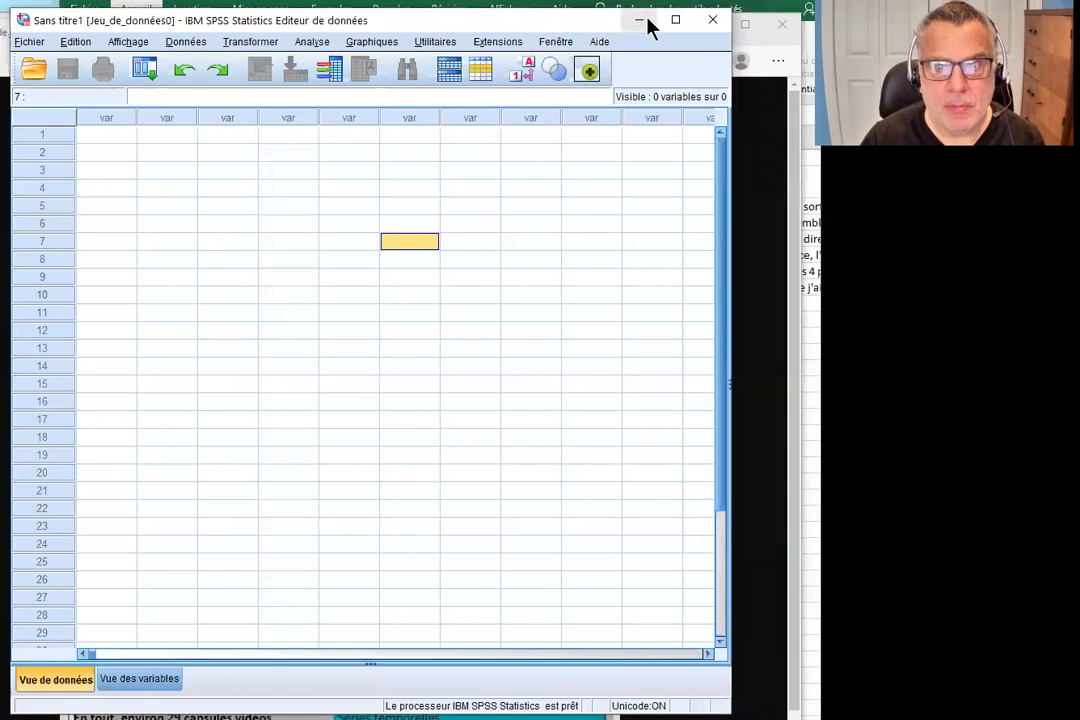
{"action": "left_click", "coordinate": [642, 22]}
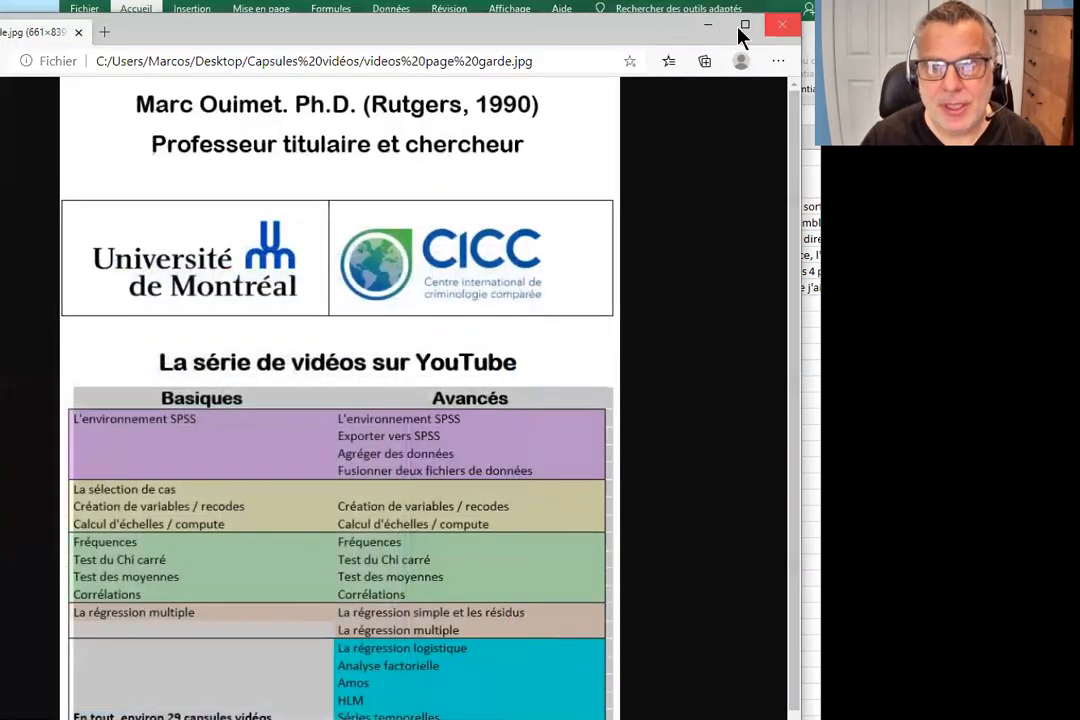
{"action": "left_click", "coordinate": [706, 26]}
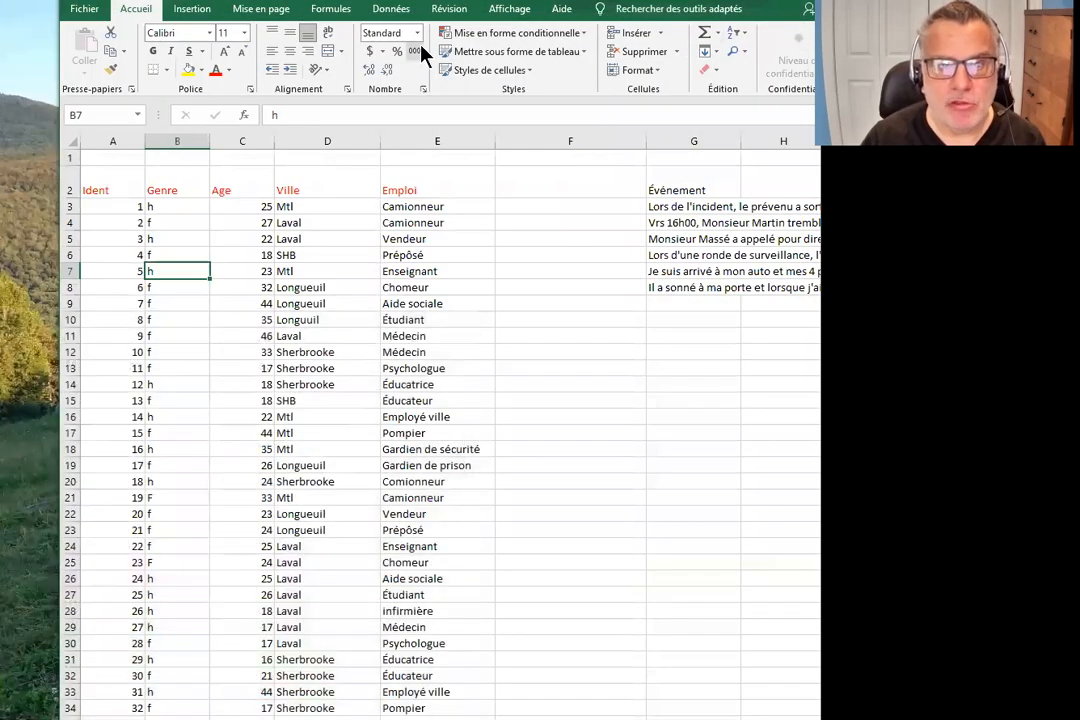
{"action": "left_click", "coordinate": [511, 269]}
{"action": "left_click", "coordinate": [413, 14]}
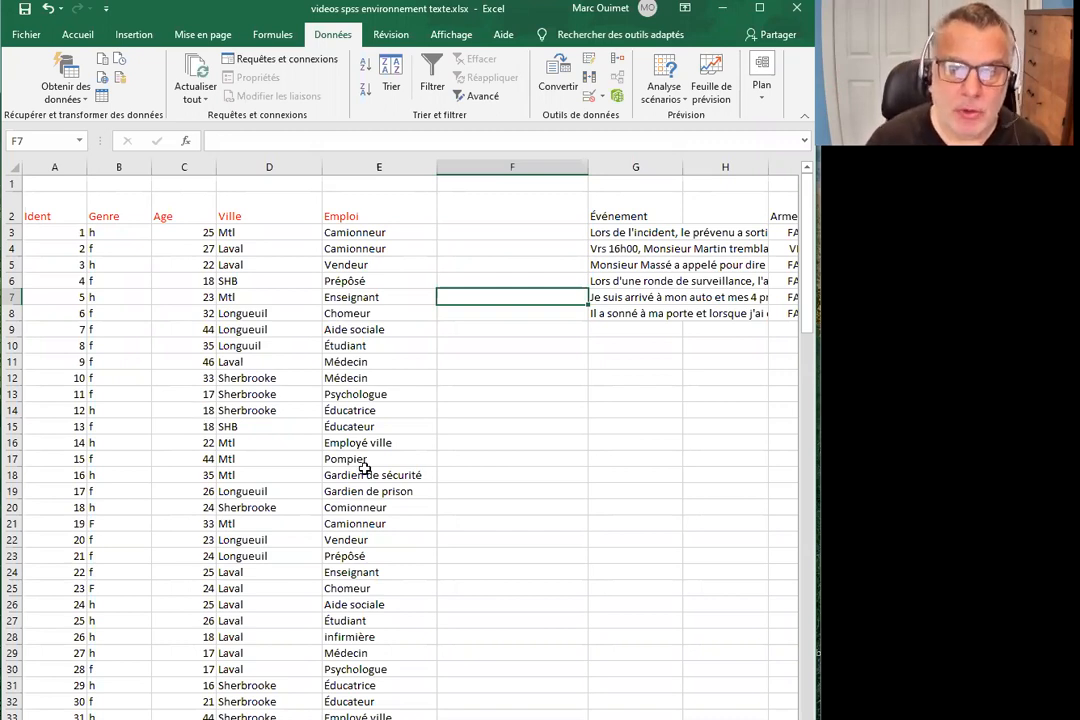
Examine the Ident and Genre columns, checking each header and its first data value.
{"action": "left_click", "coordinate": [60, 226]}
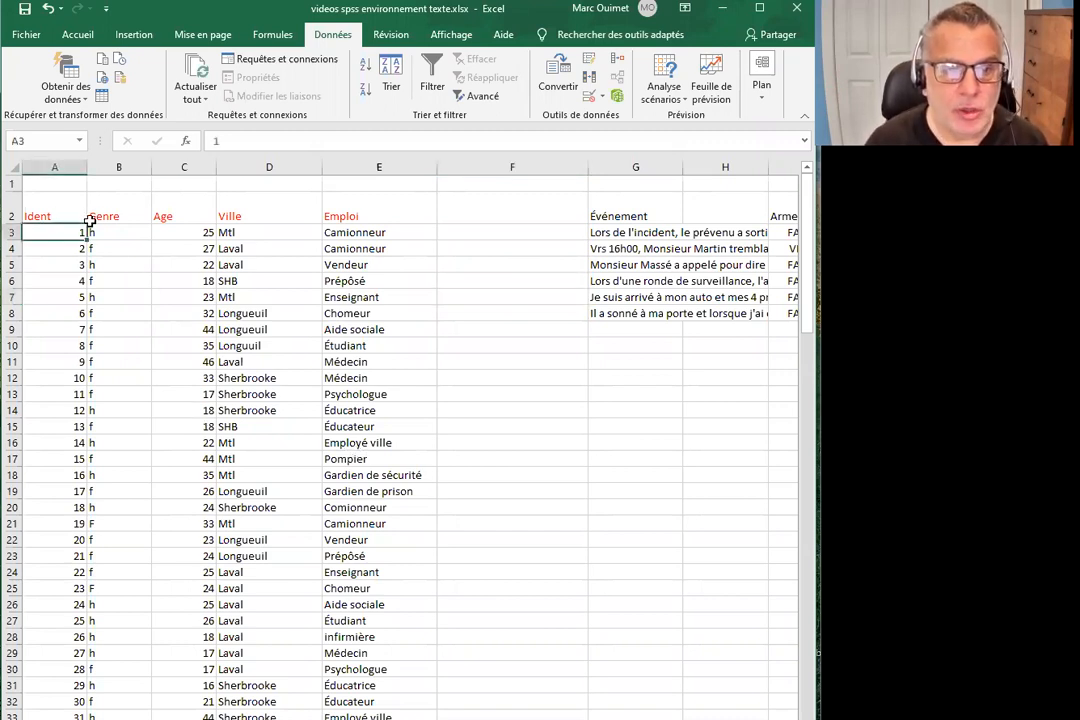
{"action": "left_click", "coordinate": [54, 217]}
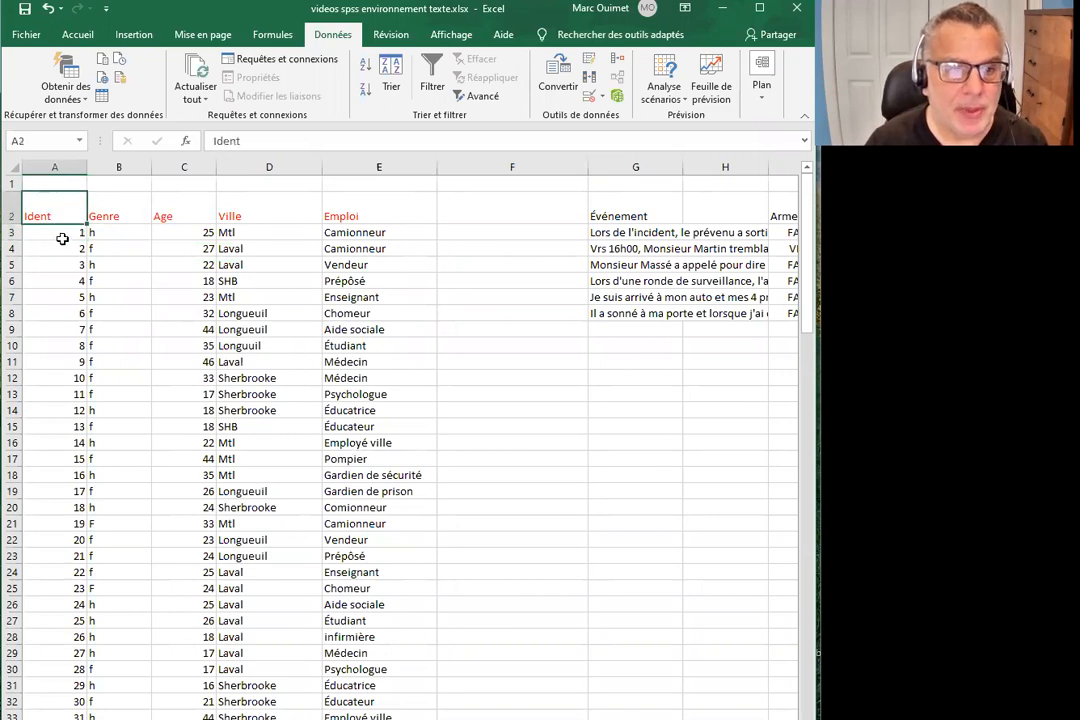
{"action": "left_click", "coordinate": [58, 236]}
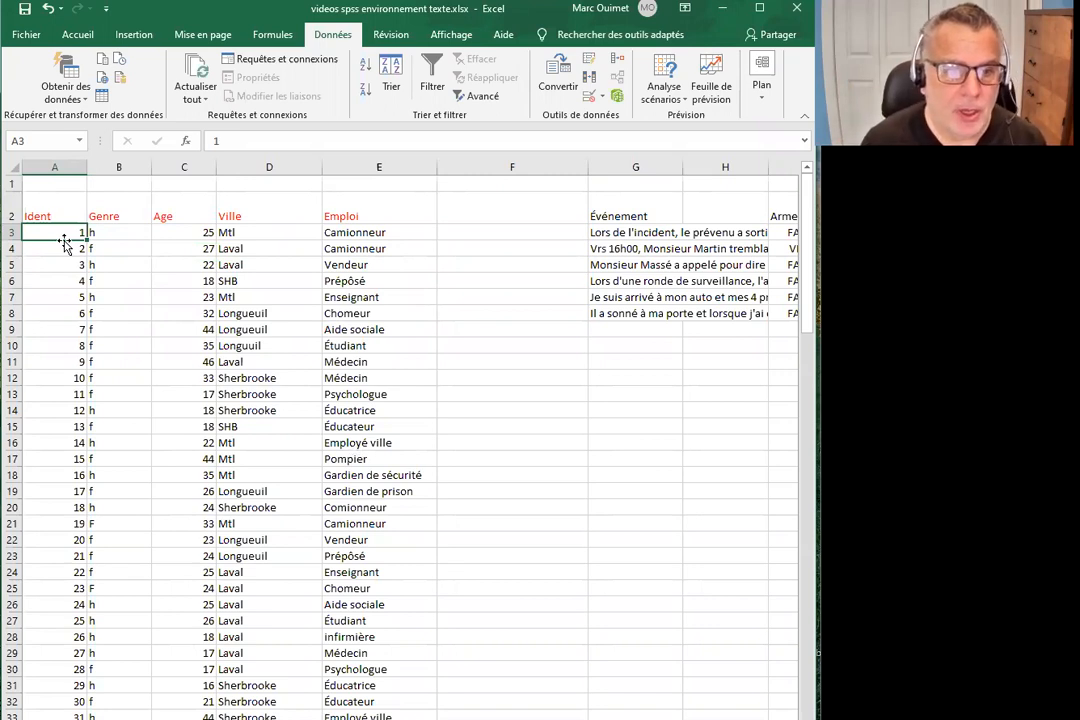
{"action": "left_click", "coordinate": [141, 215]}
{"action": "left_click", "coordinate": [140, 231]}
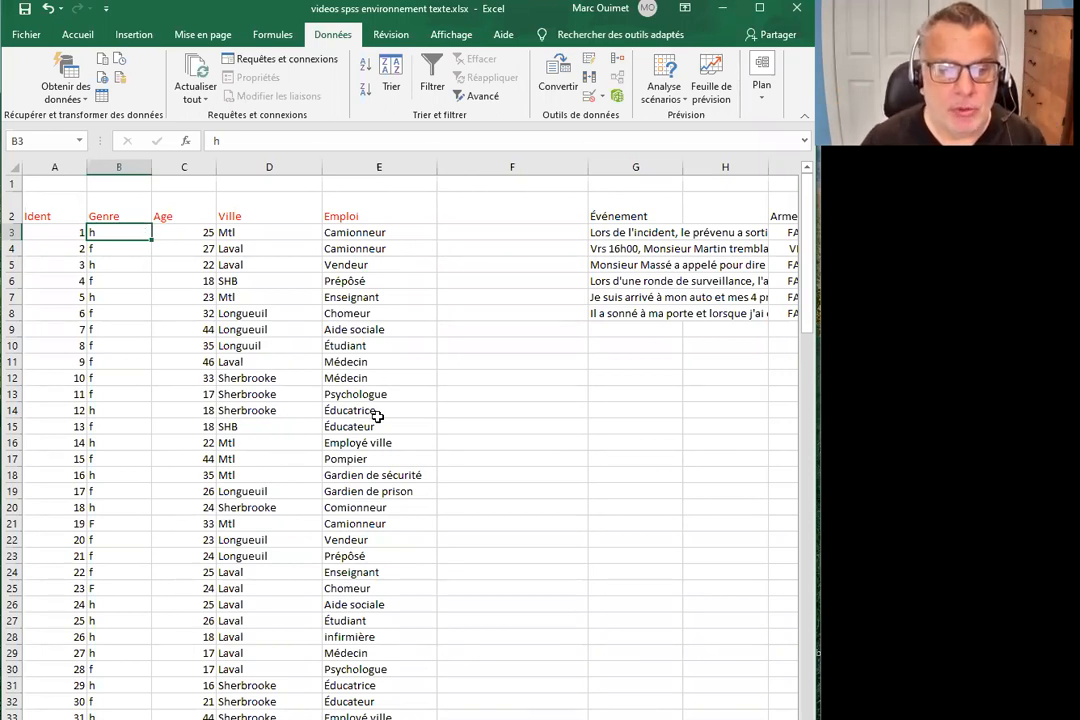
Look through the Emploi and Ville columns for inconsistent spellings and abbreviations of occupations and cities.
{"action": "left_click", "coordinate": [396, 525]}
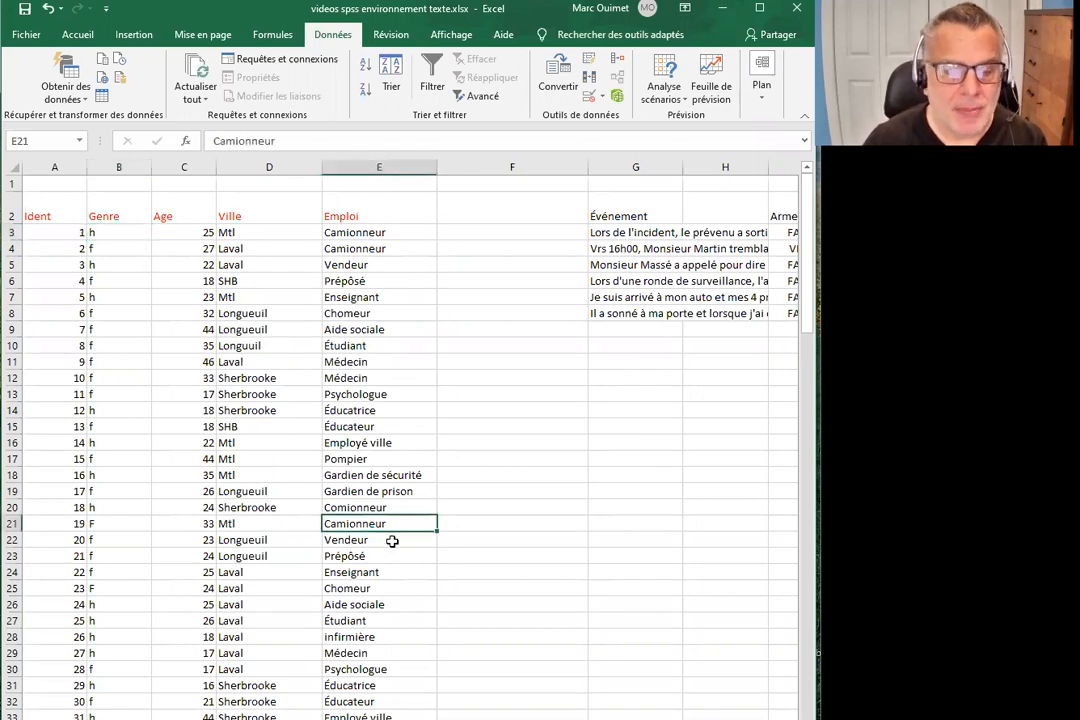
{"action": "left_click", "coordinate": [386, 559]}
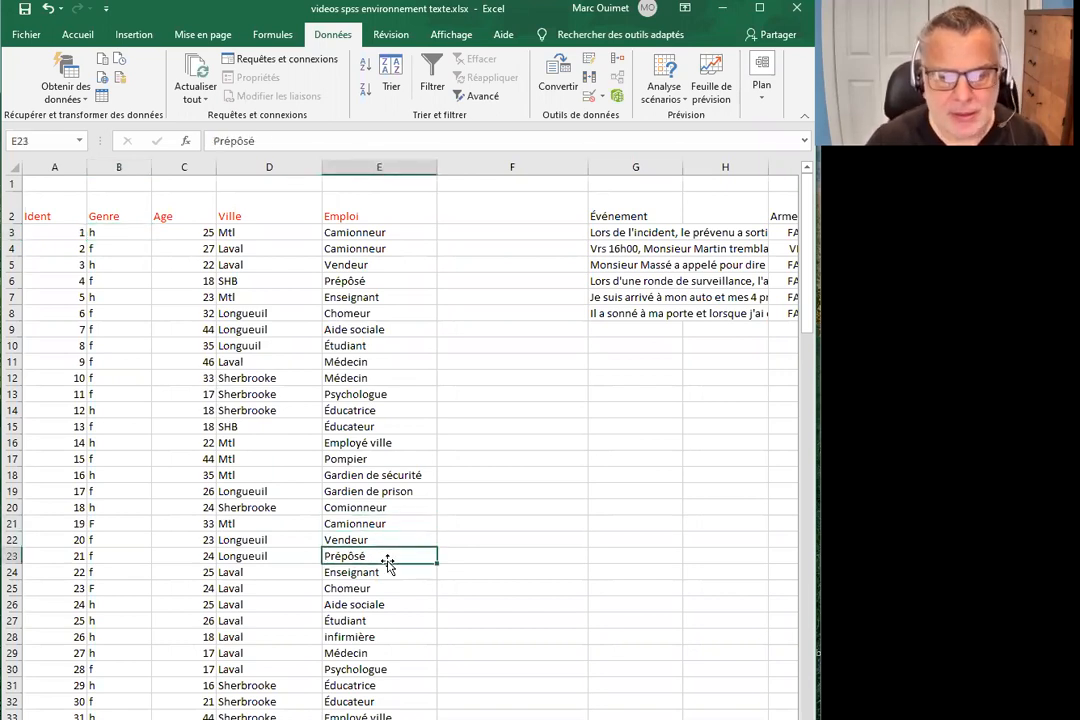
{"action": "left_click", "coordinate": [297, 507]}
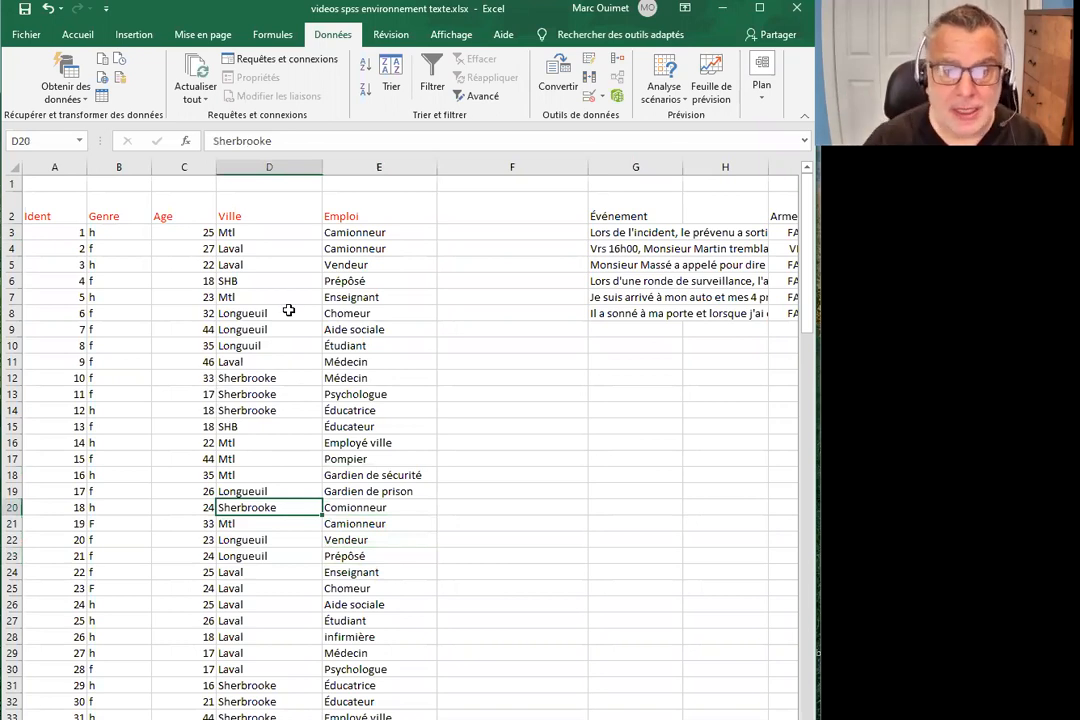
{"action": "scroll", "coordinate": [288, 310], "scroll_direction": "down", "scroll_amount": 5}
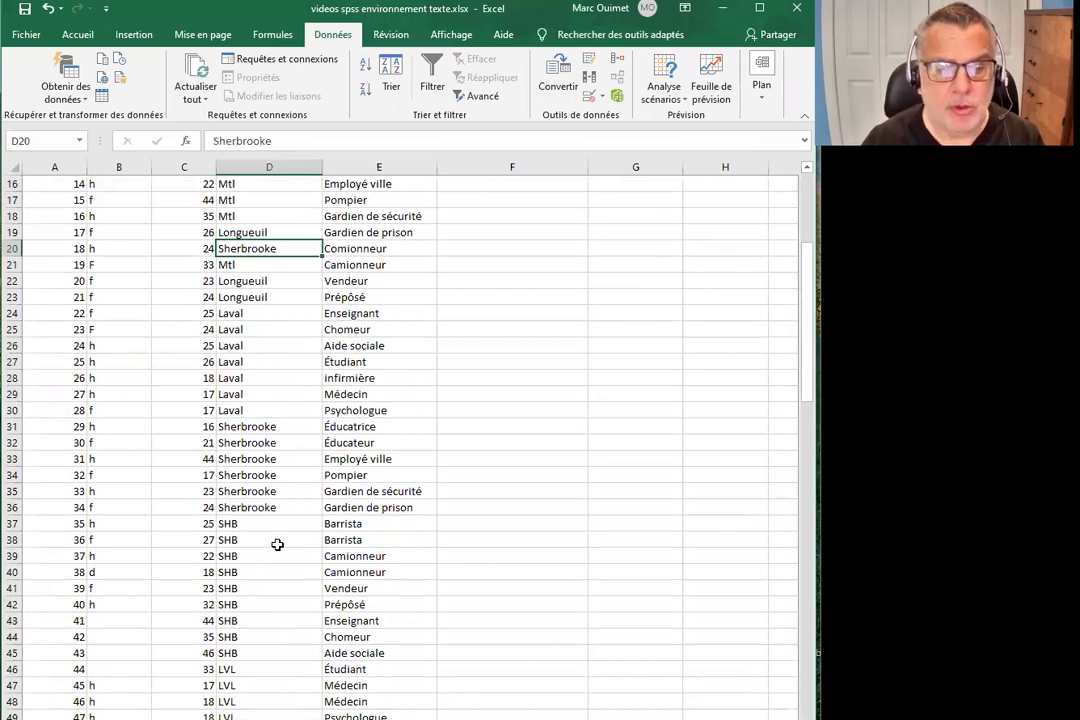
{"action": "scroll", "coordinate": [280, 500], "scroll_direction": "down", "scroll_amount": 2}
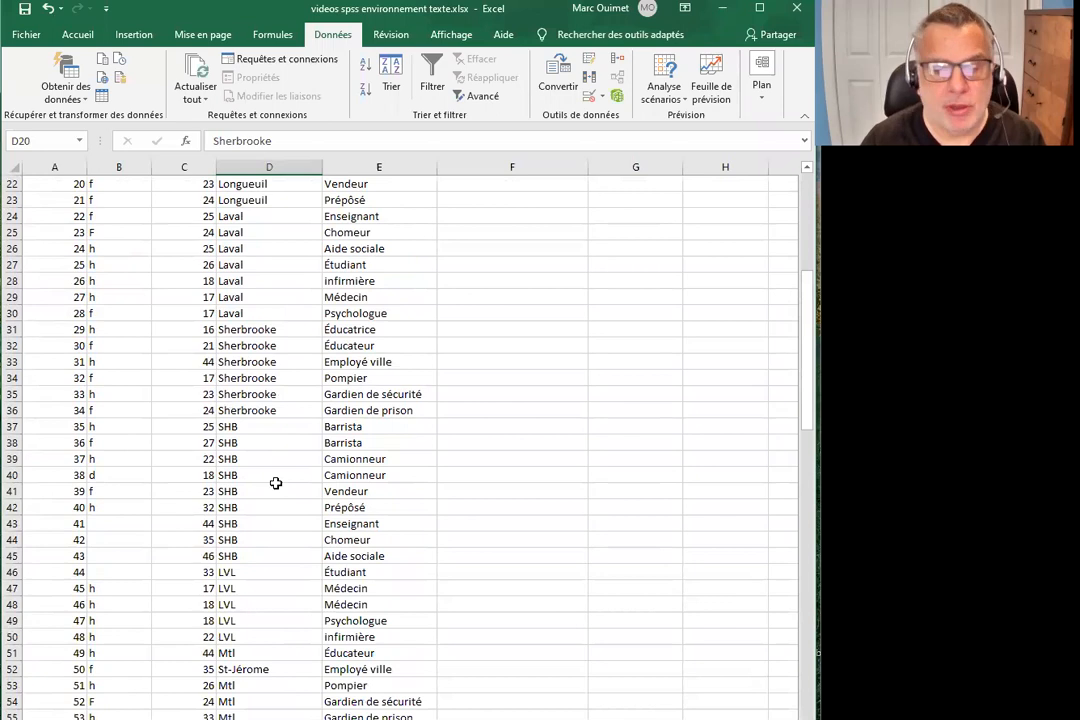
{"action": "scroll", "coordinate": [276, 486], "scroll_direction": "down", "scroll_amount": 3}
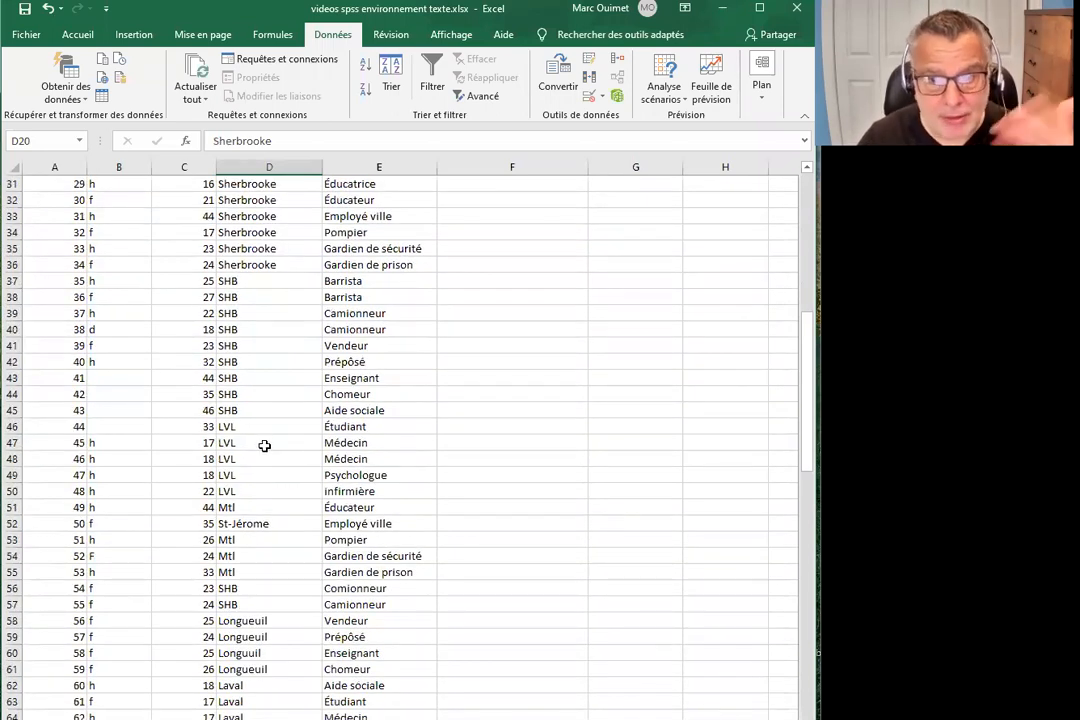
{"action": "scroll", "coordinate": [266, 450], "scroll_direction": "down", "scroll_amount": 2}
{"action": "left_click", "coordinate": [279, 477]}
{"action": "scroll", "coordinate": [282, 477], "scroll_direction": "down", "scroll_amount": 2}
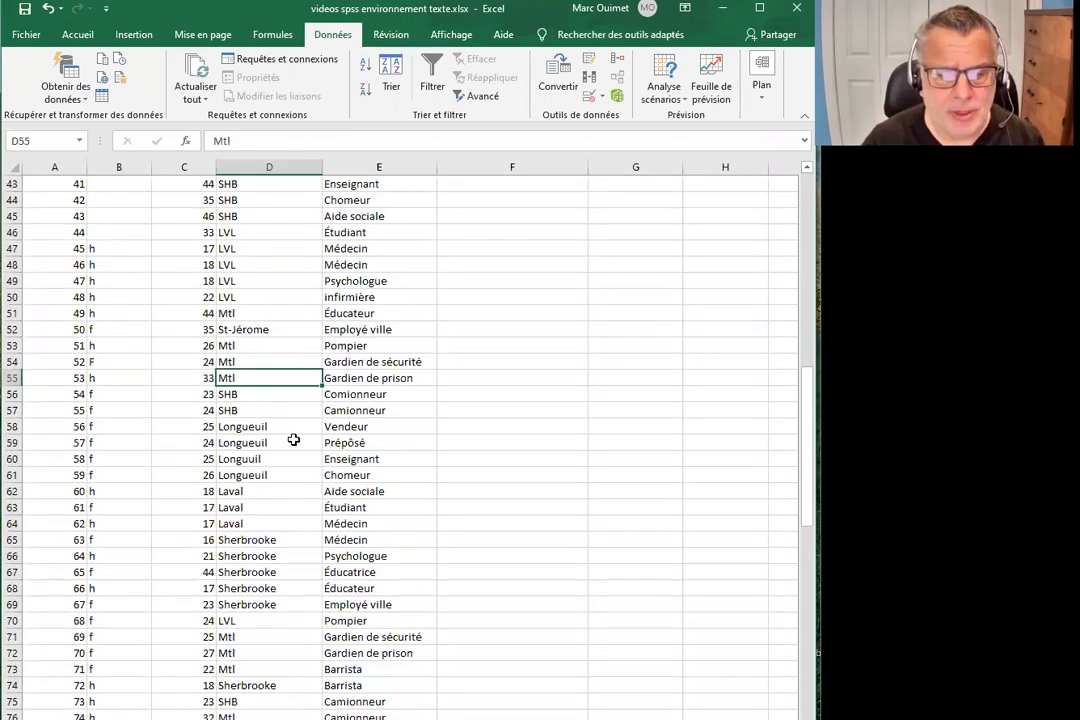
{"action": "scroll", "coordinate": [293, 440], "scroll_direction": "up", "scroll_amount": 14}
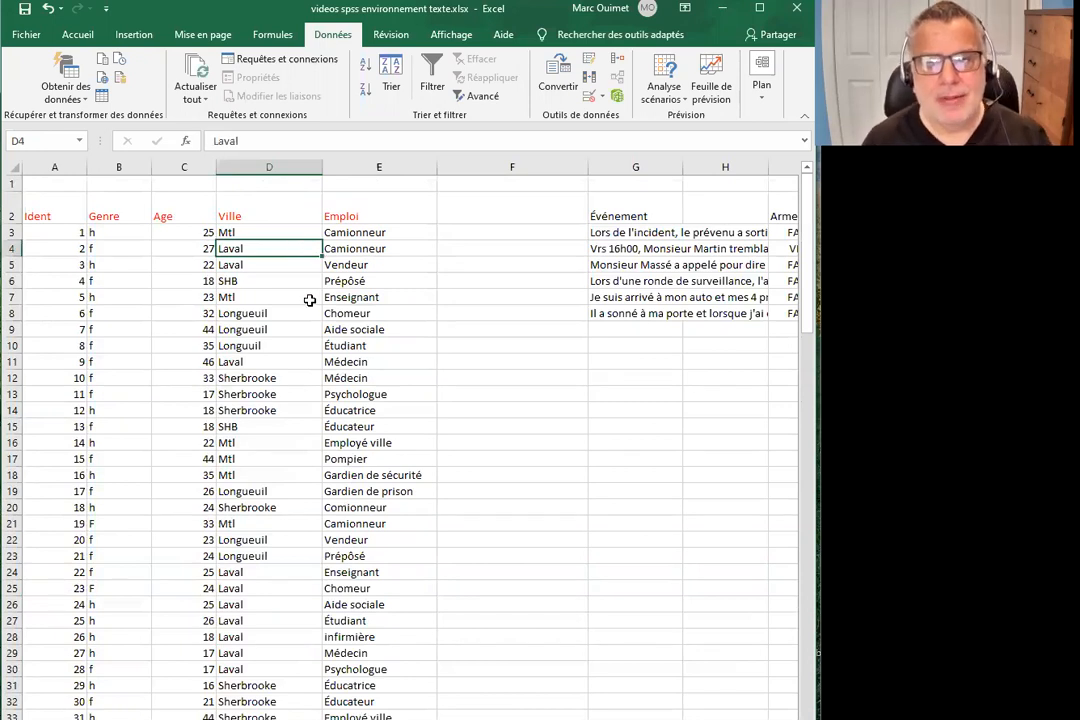
Try coding Laval as 1 in cells D4 and D11 of the Ville column, and undo both replacements.
{"action": "type", "text": "1"}
{"action": "key", "text": "Return"}
{"action": "key", "text": "Down"}
{"action": "key", "text": "Down"}
{"action": "key", "text": "Down"}
{"action": "key", "text": "Down"}
{"action": "key", "text": "Down"}
{"action": "key", "text": "Down"}
{"action": "type", "text": "1"}
{"action": "key", "text": "Return"}
{"action": "key", "text": "Down"}
{"action": "key", "text": "Down"}
{"action": "key", "text": "Down"}
{"action": "key", "text": "Down"}
{"action": "key", "text": "Up"}
{"action": "key", "text": "Up"}
{"action": "key", "text": "Up"}
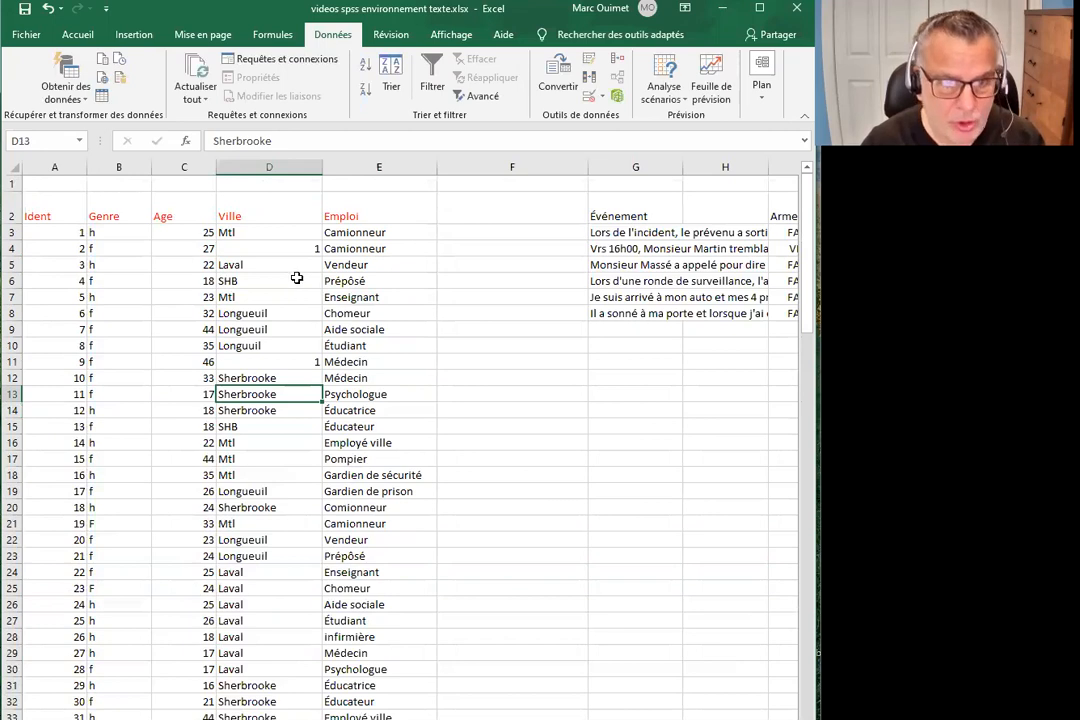
{"action": "left_click", "coordinate": [47, 8]}
{"action": "left_click", "coordinate": [47, 8]}
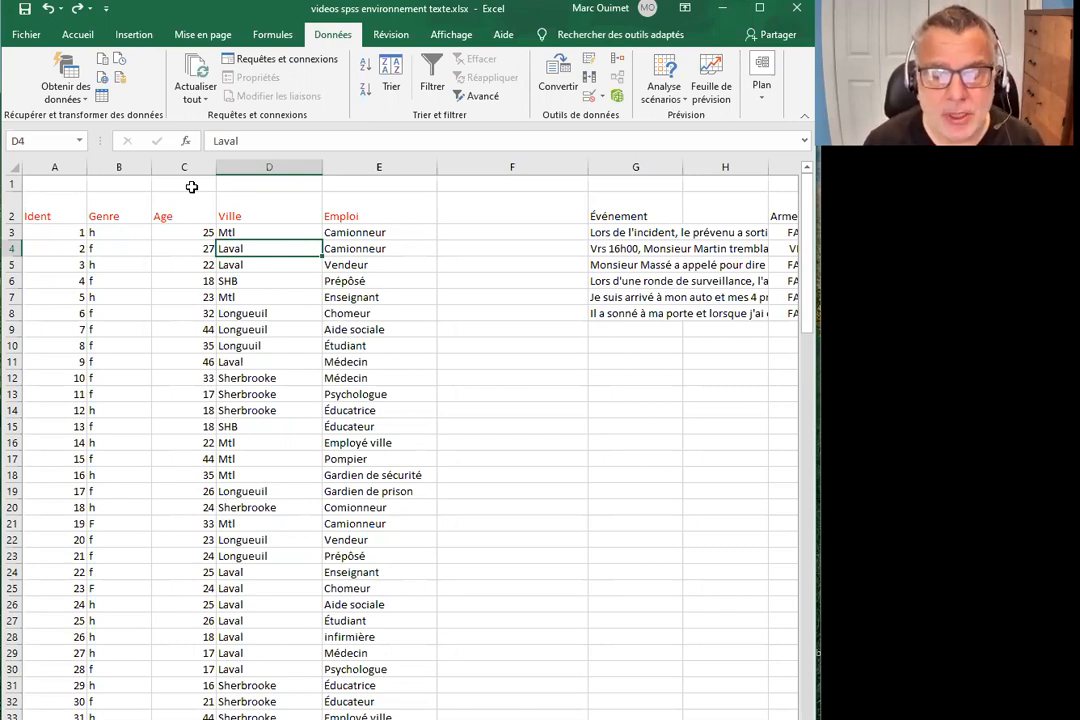
Copy the whole table with its headers, from Ident in A2 to the last Emploi value in E124.
{"action": "left_click_drag", "start_coordinate": [45, 214], "coordinate": [390, 470]}
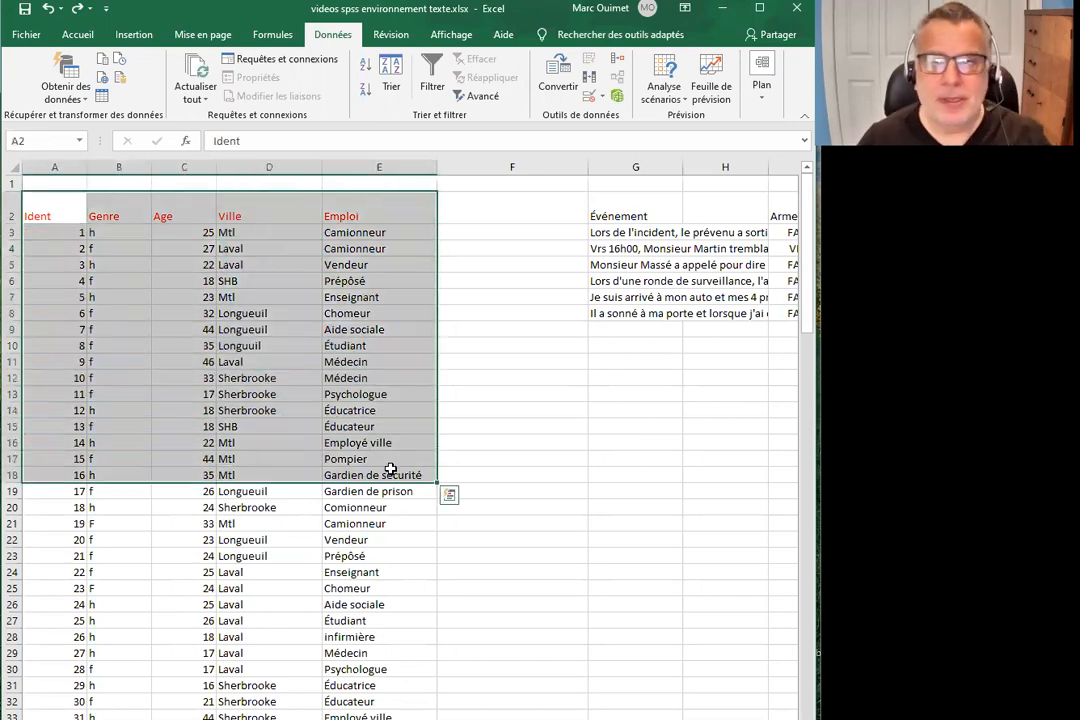
{"action": "scroll", "coordinate": [388, 474], "scroll_direction": "down", "scroll_amount": 20}
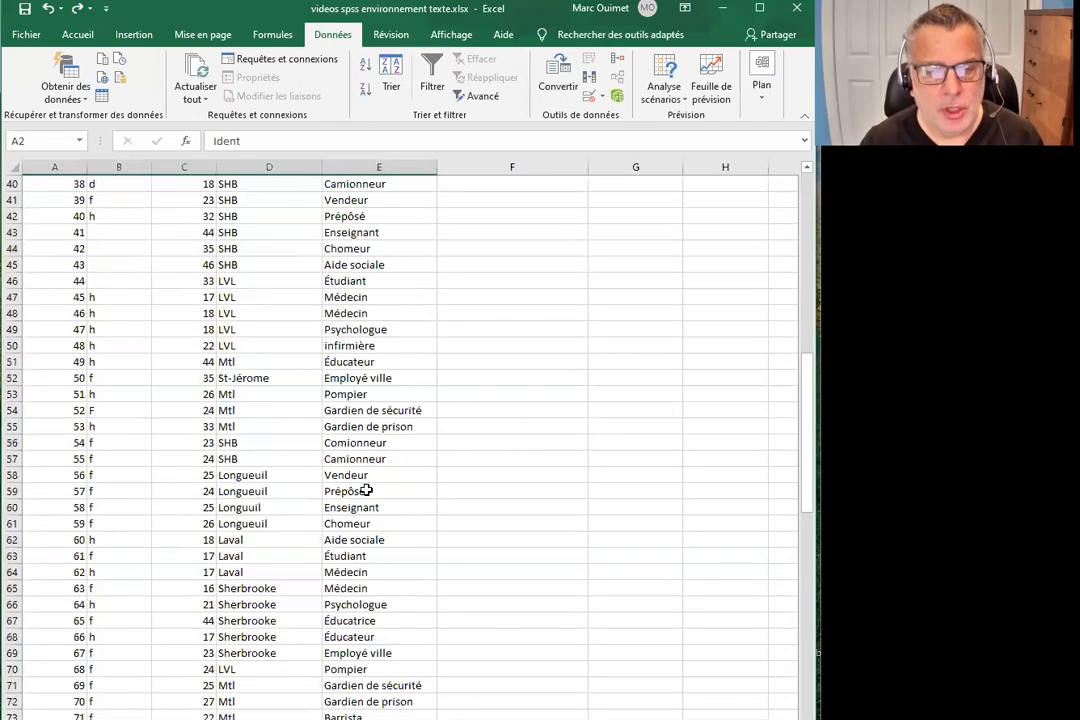
{"action": "scroll", "coordinate": [360, 503], "scroll_direction": "down", "scroll_amount": 7}
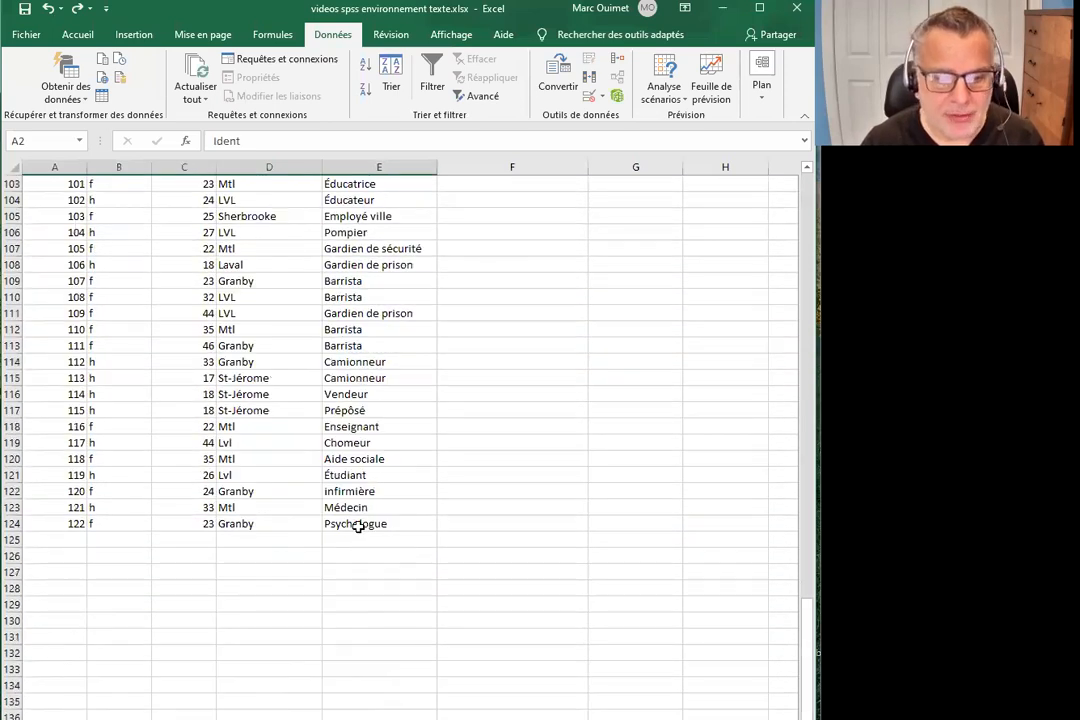
{"action": "left_click", "coordinate": [358, 525], "text": "shift"}
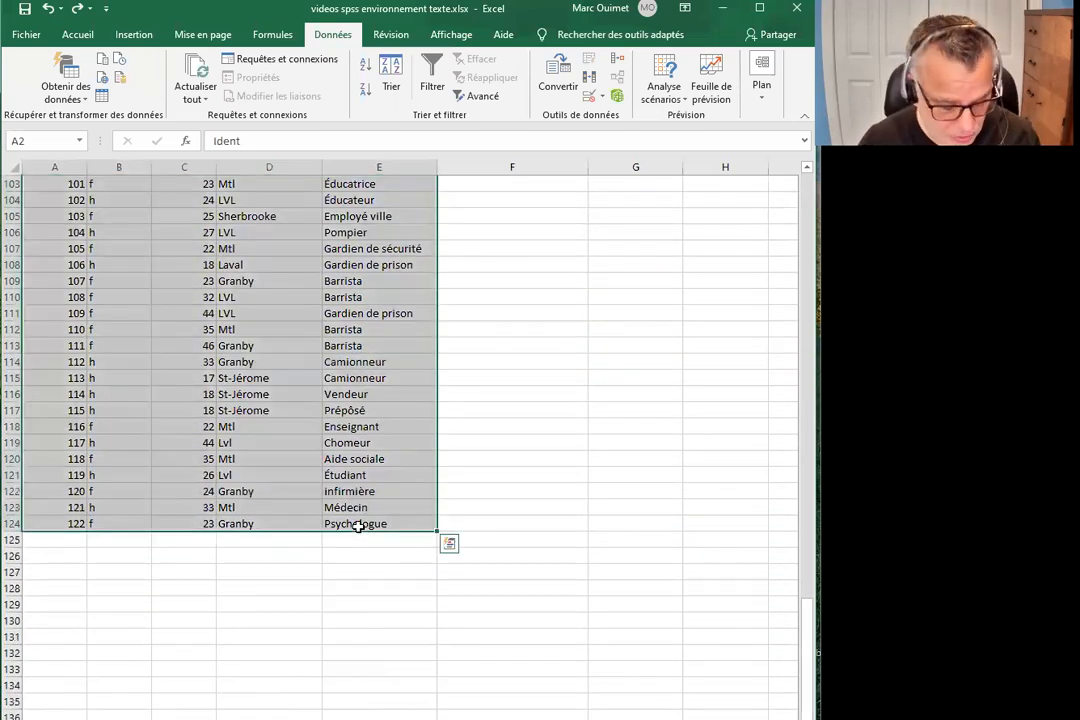
{"action": "key", "text": "ctrl+c"}
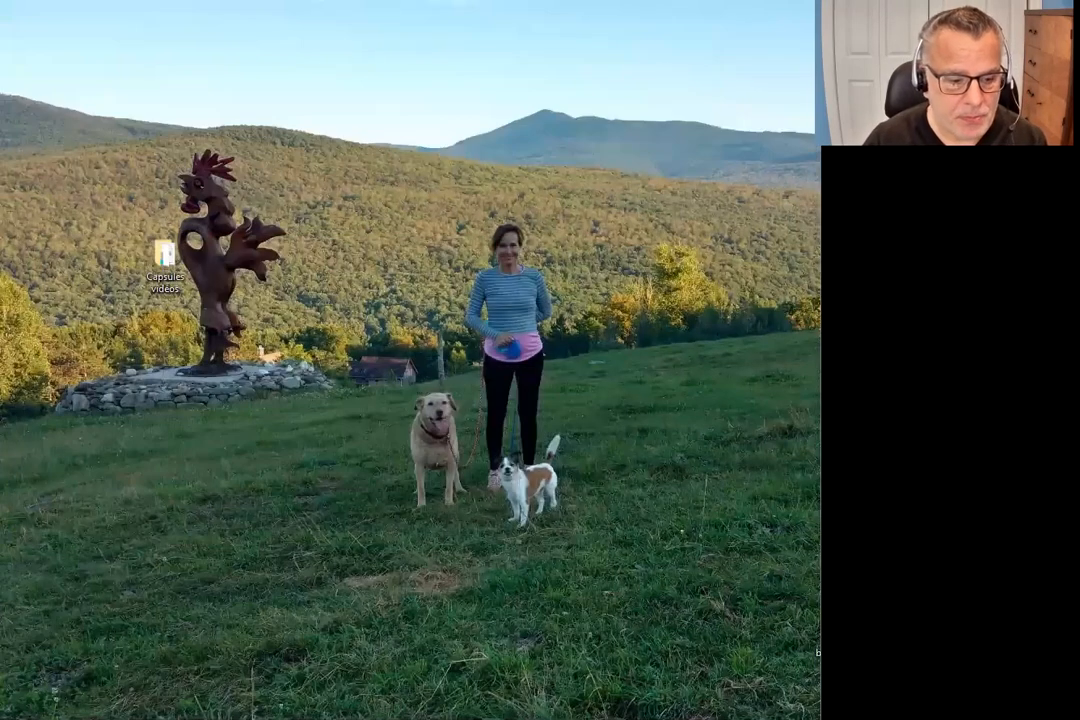
Switch to SPSS Statistics, create a new empty dataset and move its window fully into view.
{"action": "left_click", "coordinate": [18, 717]}
{"action": "left_click", "coordinate": [401, 299]}
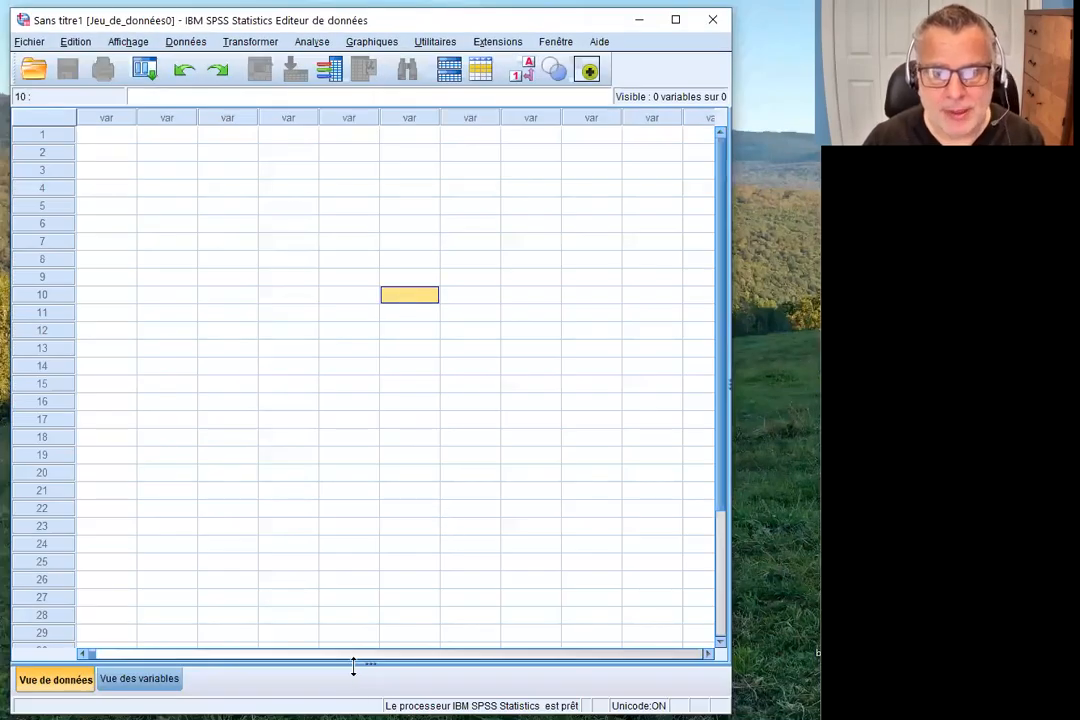
{"action": "left_click", "coordinate": [29, 41]}
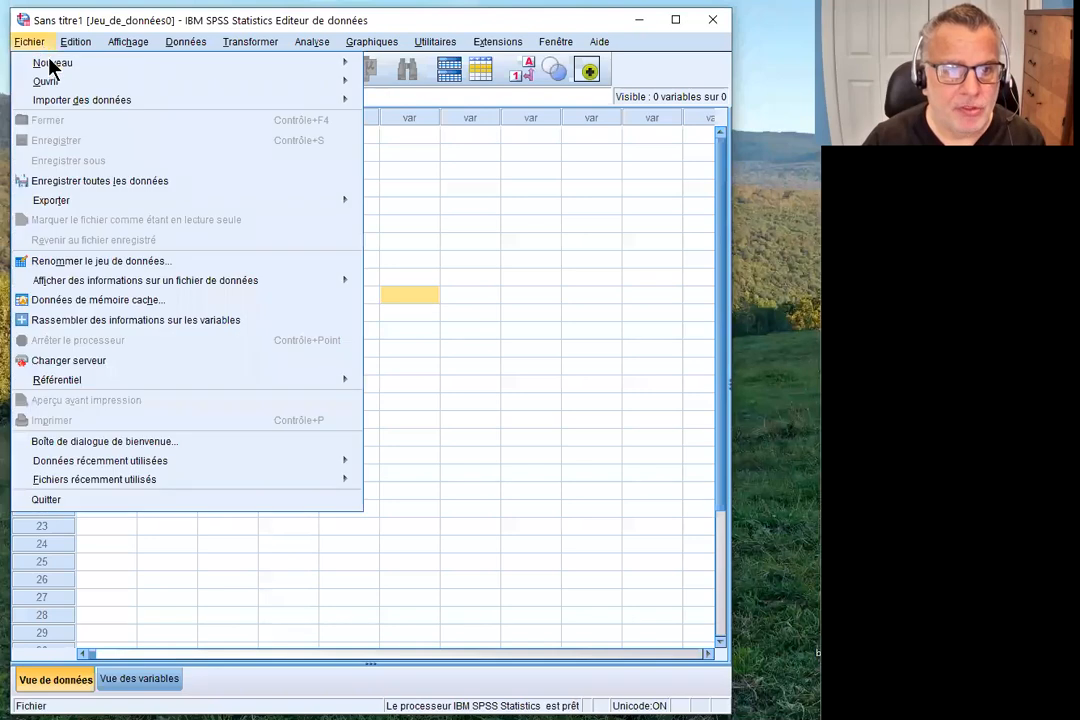
{"action": "mouse_move", "coordinate": [45, 63]}
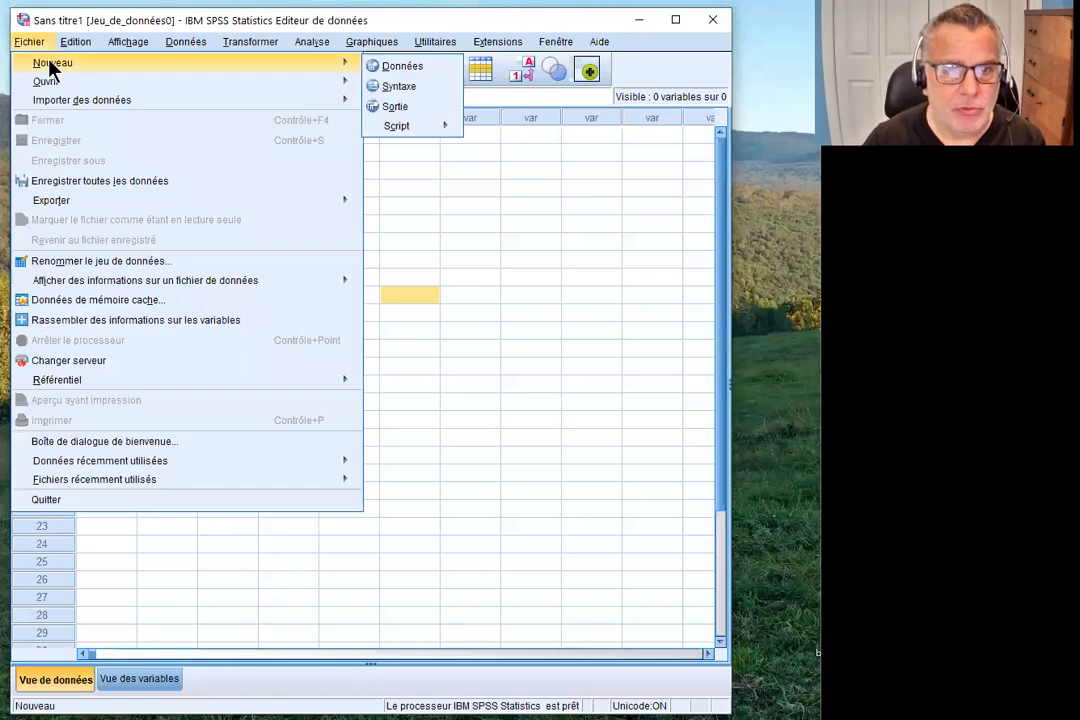
{"action": "left_click", "coordinate": [446, 67]}
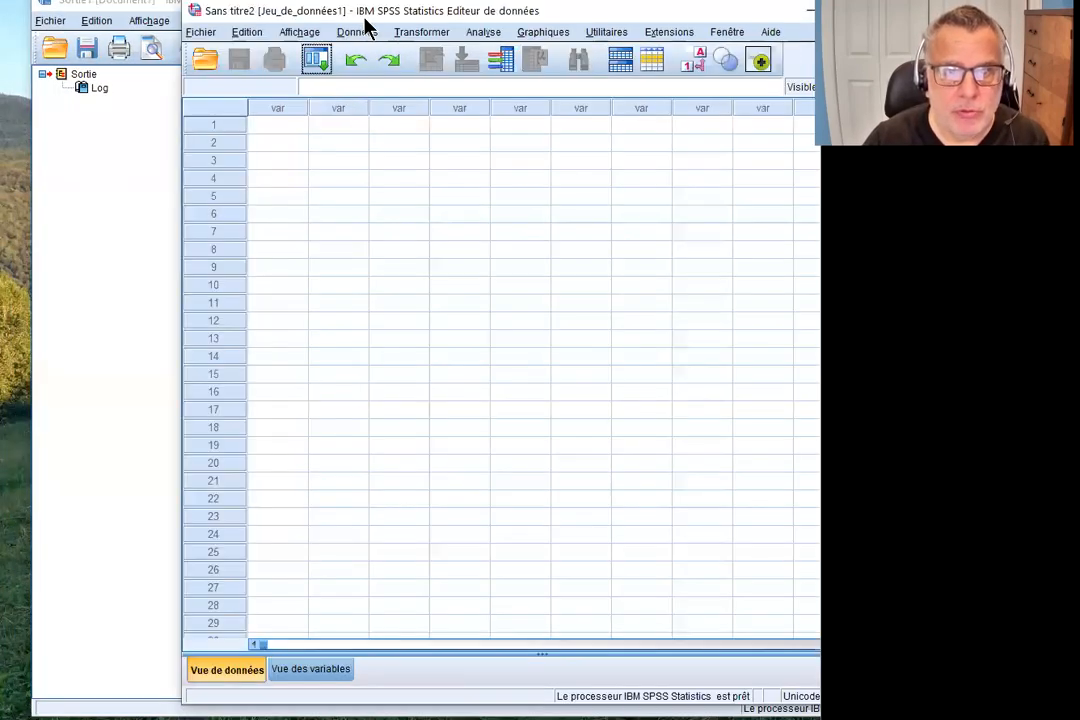
{"action": "left_click_drag", "start_coordinate": [365, 20], "coordinate": [196, 28]}
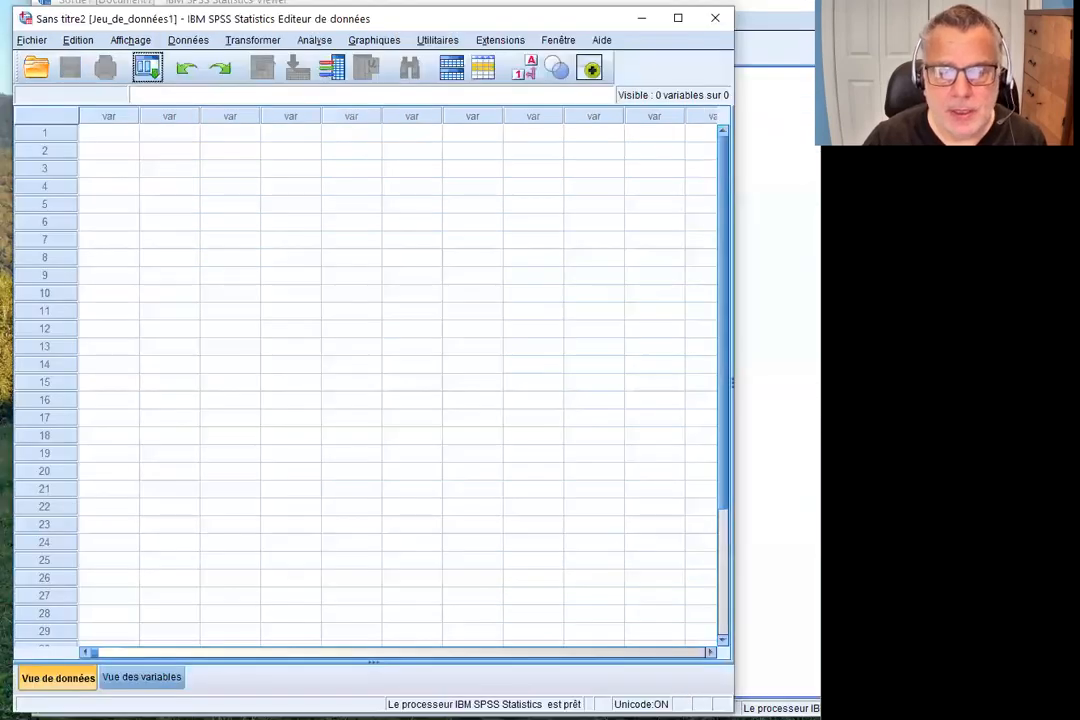
Try pasting the copied table, headers included, into the first cell of the empty dataset.
{"action": "left_click", "coordinate": [124, 135]}
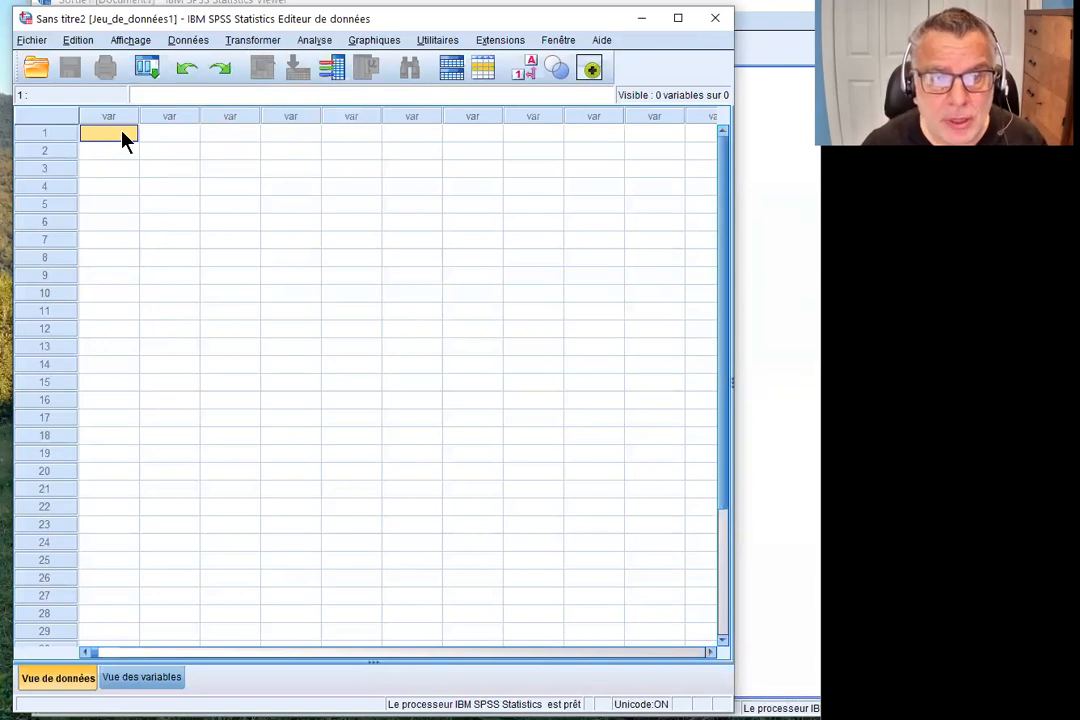
{"action": "right_click", "coordinate": [124, 138]}
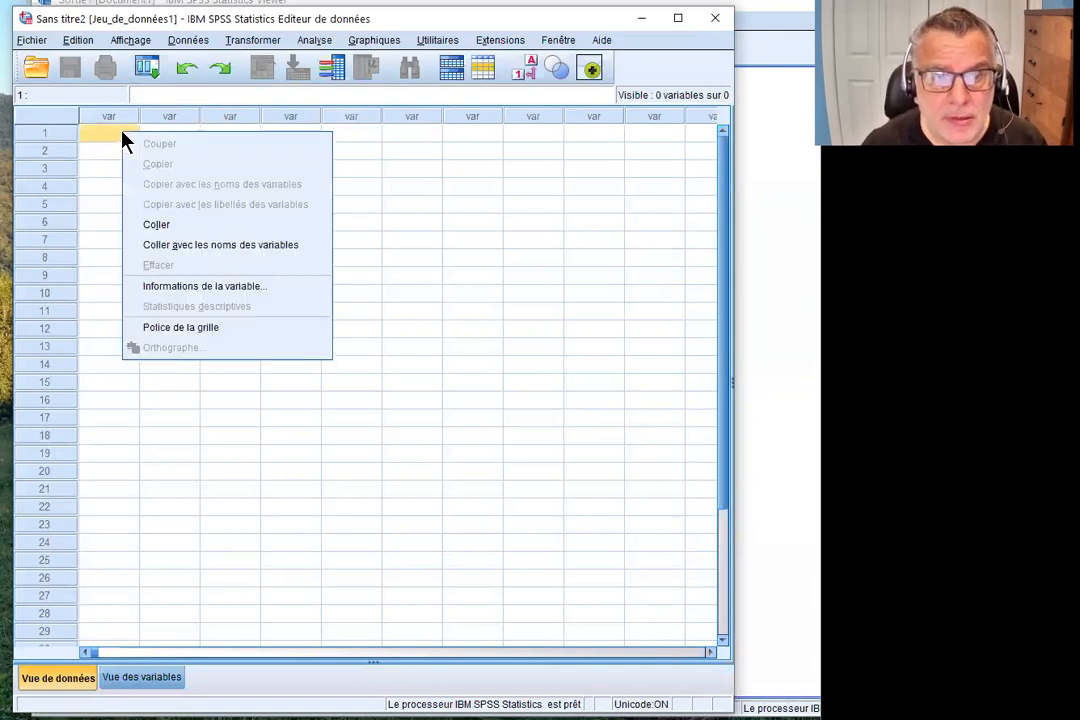
{"action": "left_click", "coordinate": [197, 228]}
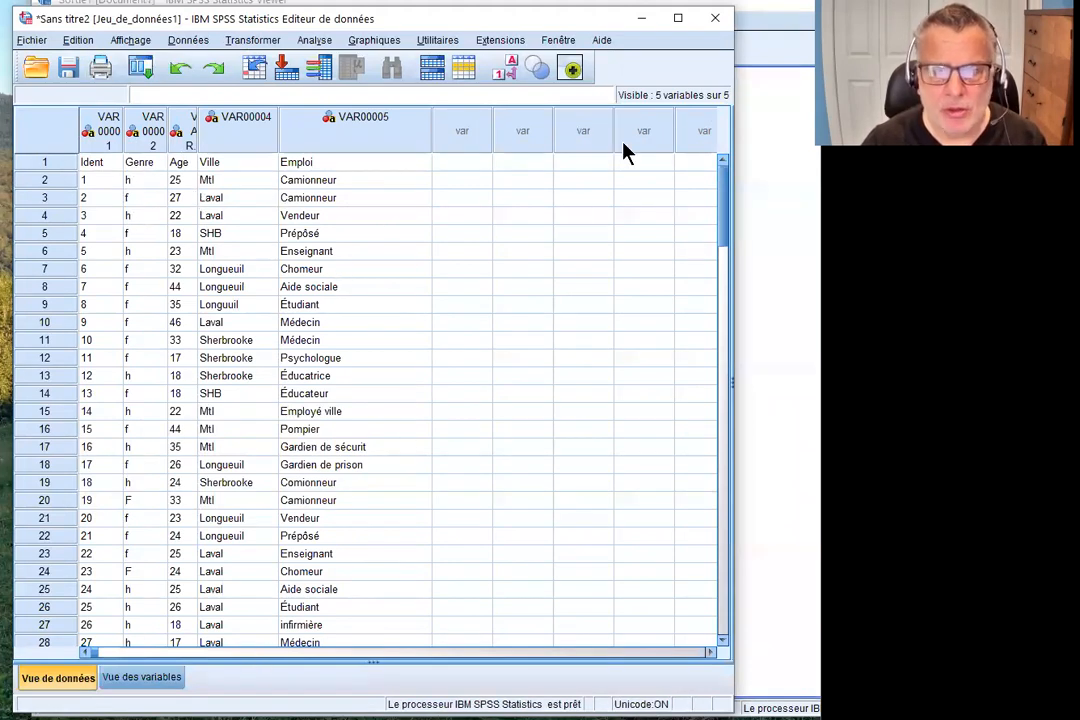
Close the dataset and its output window without saving either one.
{"action": "left_click", "coordinate": [715, 18]}
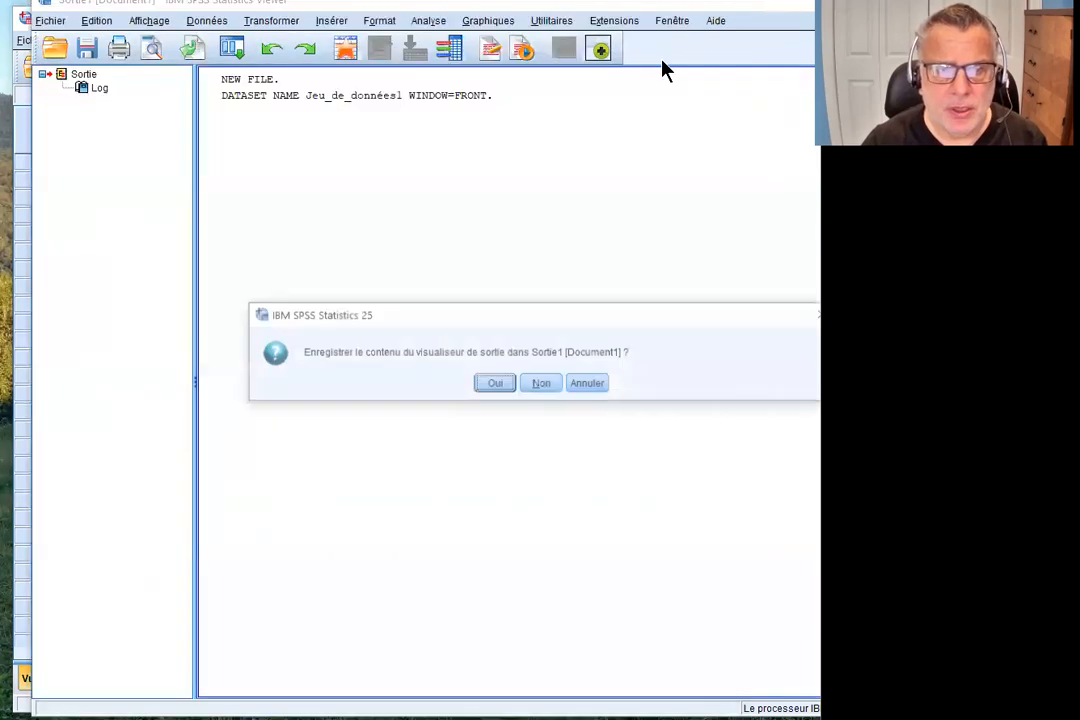
{"action": "left_click", "coordinate": [541, 383]}
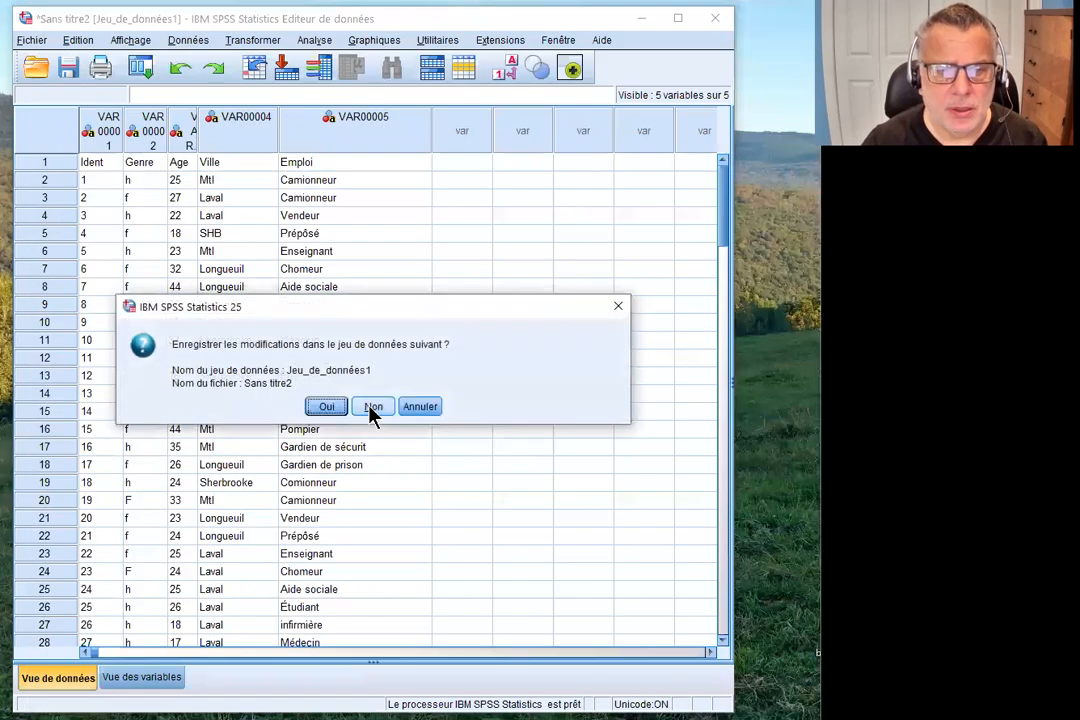
{"action": "left_click", "coordinate": [373, 407]}
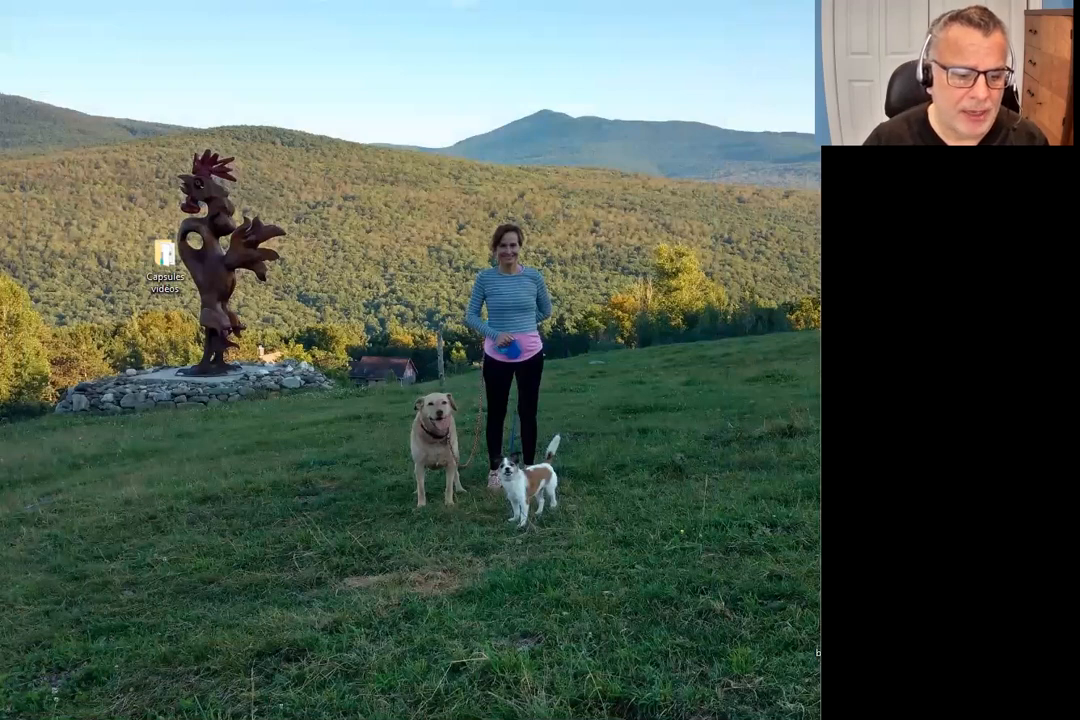
Relaunch SPSS Statistics and return to the top of the survey table in the Excel workbook.
{"action": "left_click", "coordinate": [137, 717]}
{"action": "left_click", "coordinate": [182, 392]}
{"action": "scroll", "coordinate": [241, 442], "scroll_direction": "up", "scroll_amount": 20}
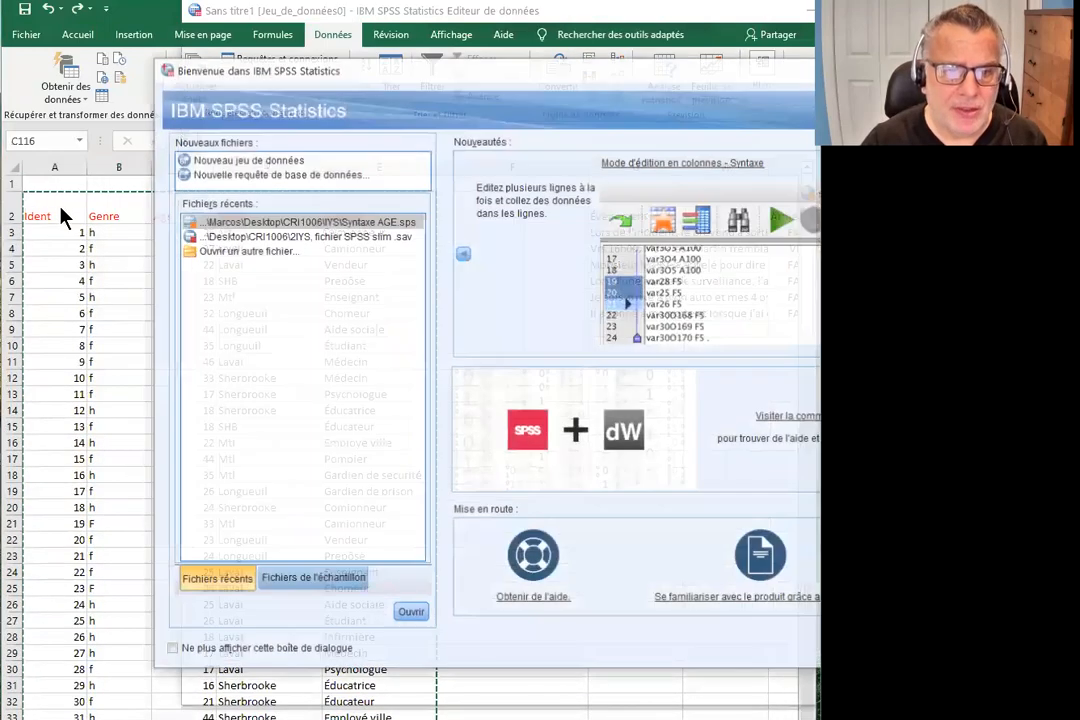
{"action": "left_click", "coordinate": [45, 262]}
Copy the table without its header row, from the first Ident value in A3 to the last Emploi value in E124.
{"action": "left_click_drag", "start_coordinate": [73, 215], "coordinate": [375, 587]}
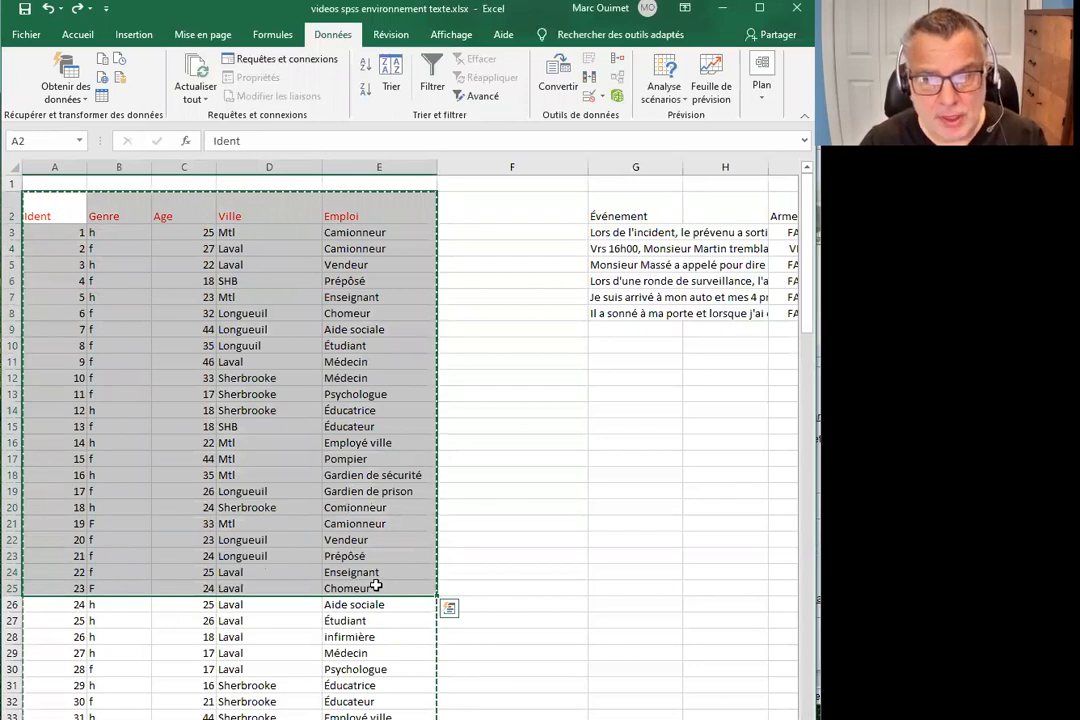
{"action": "left_click", "coordinate": [362, 587]}
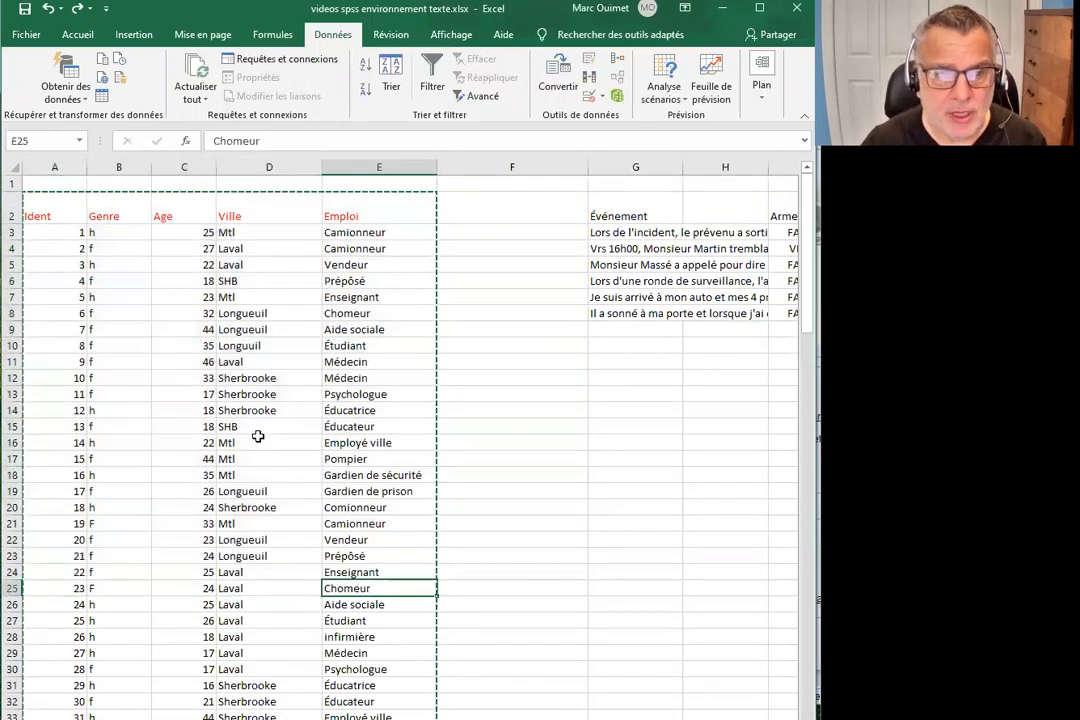
{"action": "left_click", "coordinate": [55, 231]}
{"action": "left_click_drag", "start_coordinate": [55, 232], "coordinate": [357, 342]}
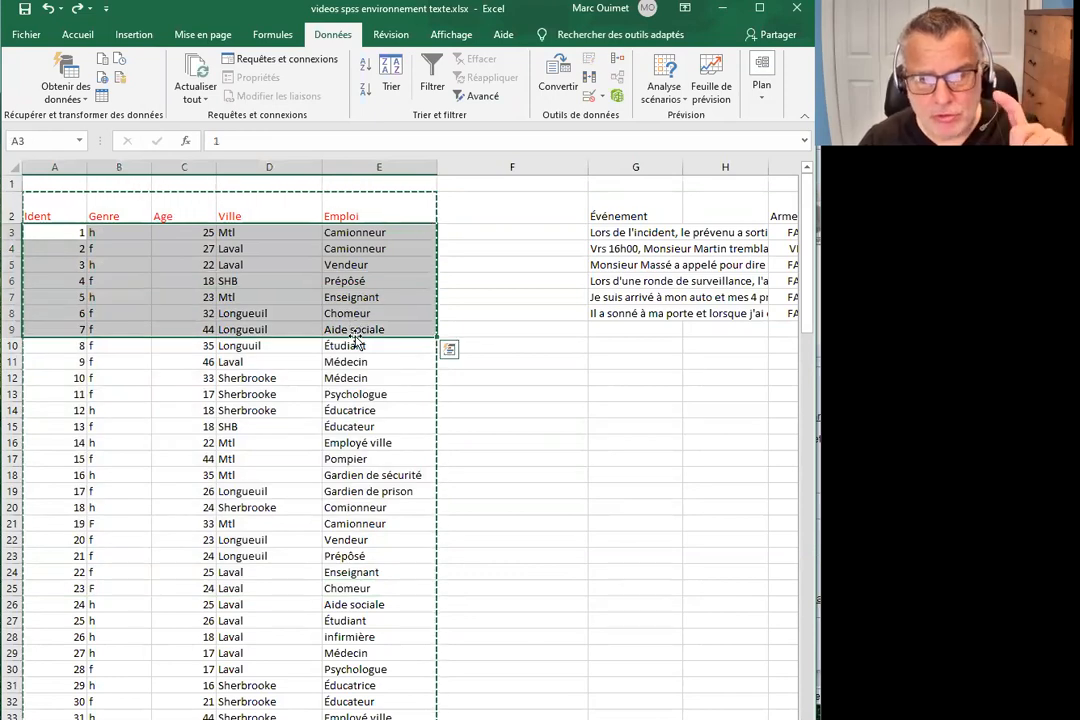
{"action": "scroll", "coordinate": [355, 360], "scroll_direction": "down", "scroll_amount": 20}
{"action": "scroll", "coordinate": [357, 500], "scroll_direction": "down", "scroll_amount": 2}
{"action": "left_click", "coordinate": [366, 521], "text": "shift"}
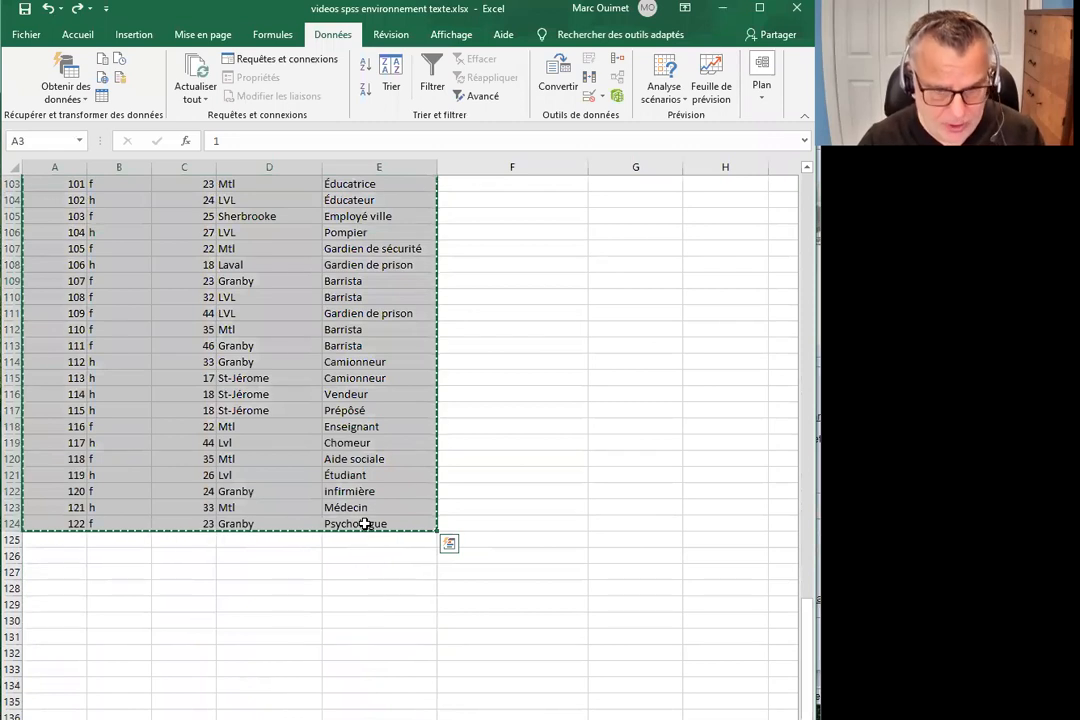
Switch to SPSS Statistics, paste the copied rows from the first cell of the empty dataset and widen the second variable's column.
{"action": "left_click", "coordinate": [723, 8]}
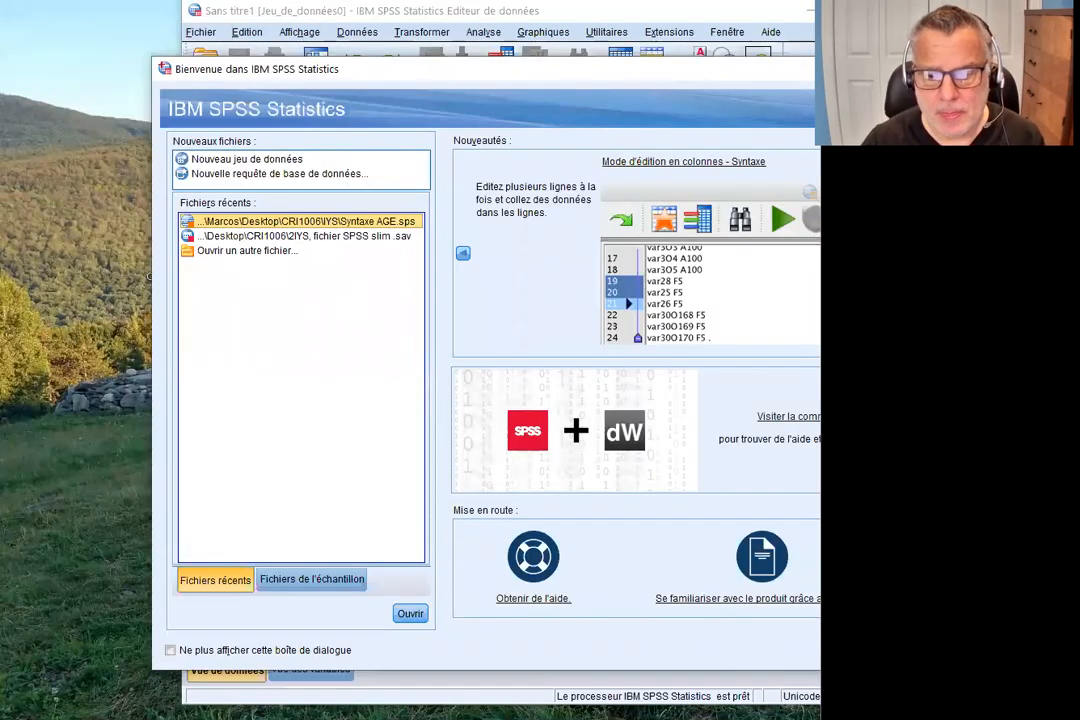
{"action": "left_click", "coordinate": [885, 650]}
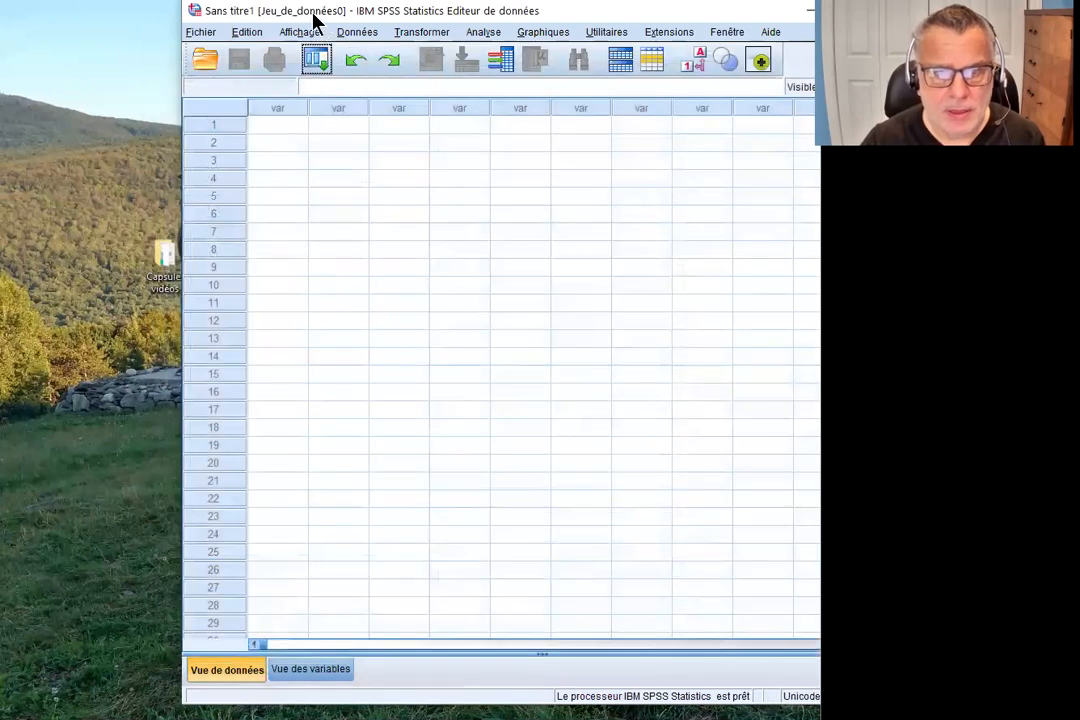
{"action": "left_click_drag", "start_coordinate": [313, 20], "coordinate": [141, 22]}
{"action": "right_click", "coordinate": [99, 128]}
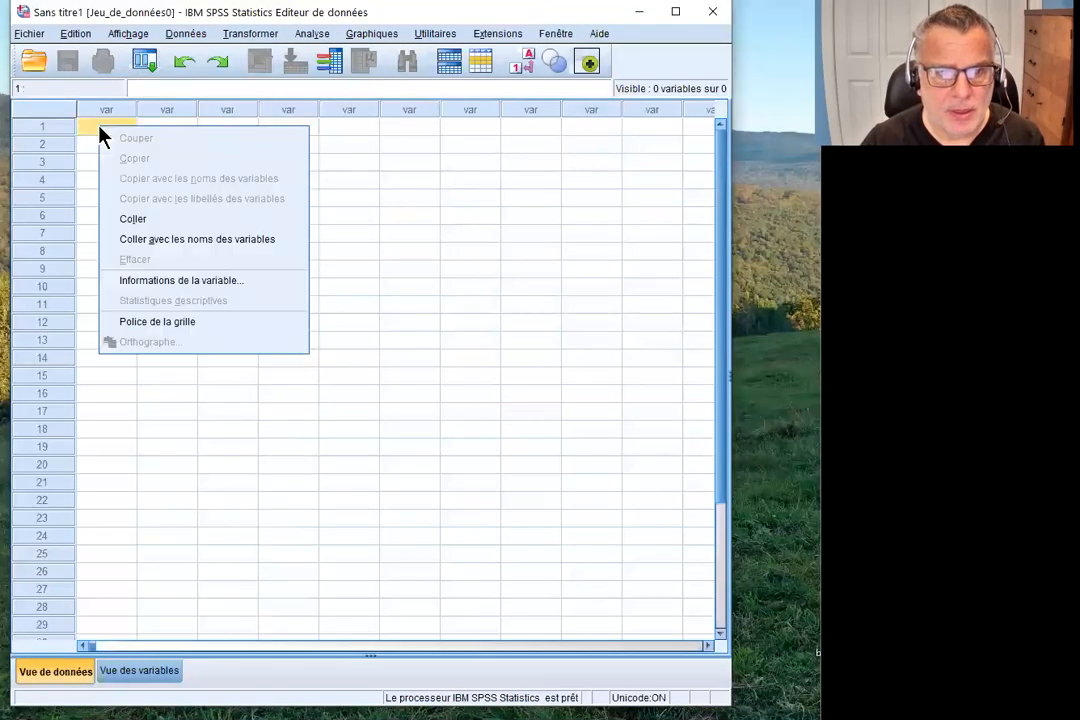
{"action": "left_click", "coordinate": [151, 224]}
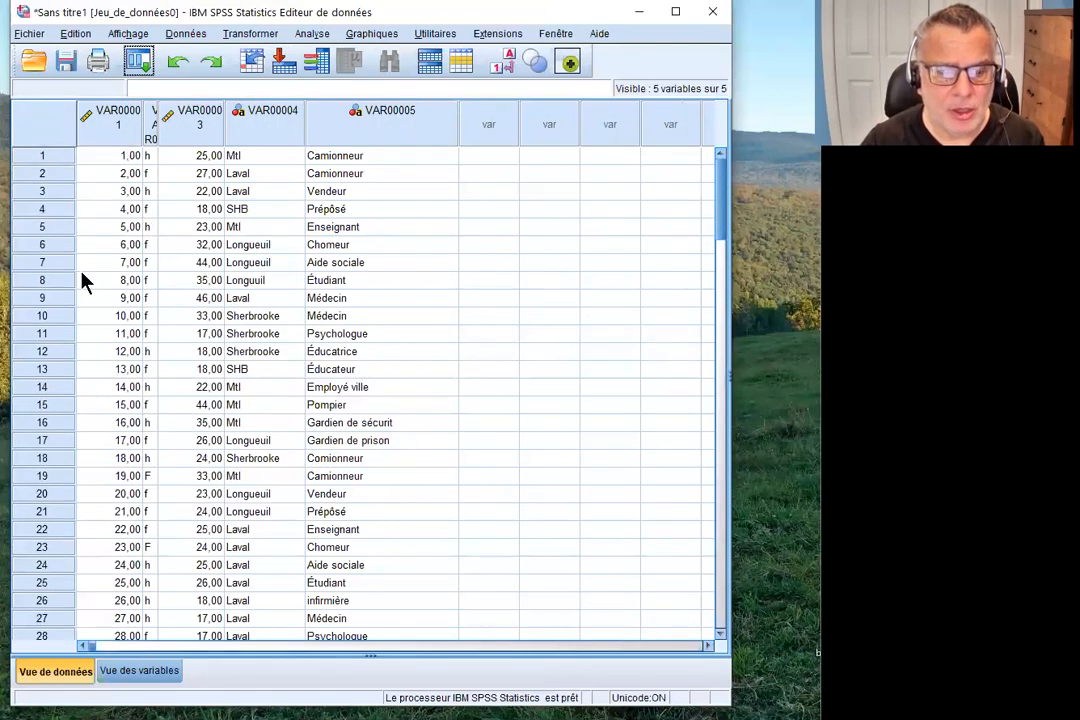
{"action": "left_click_drag", "start_coordinate": [158, 122], "coordinate": [201, 131]}
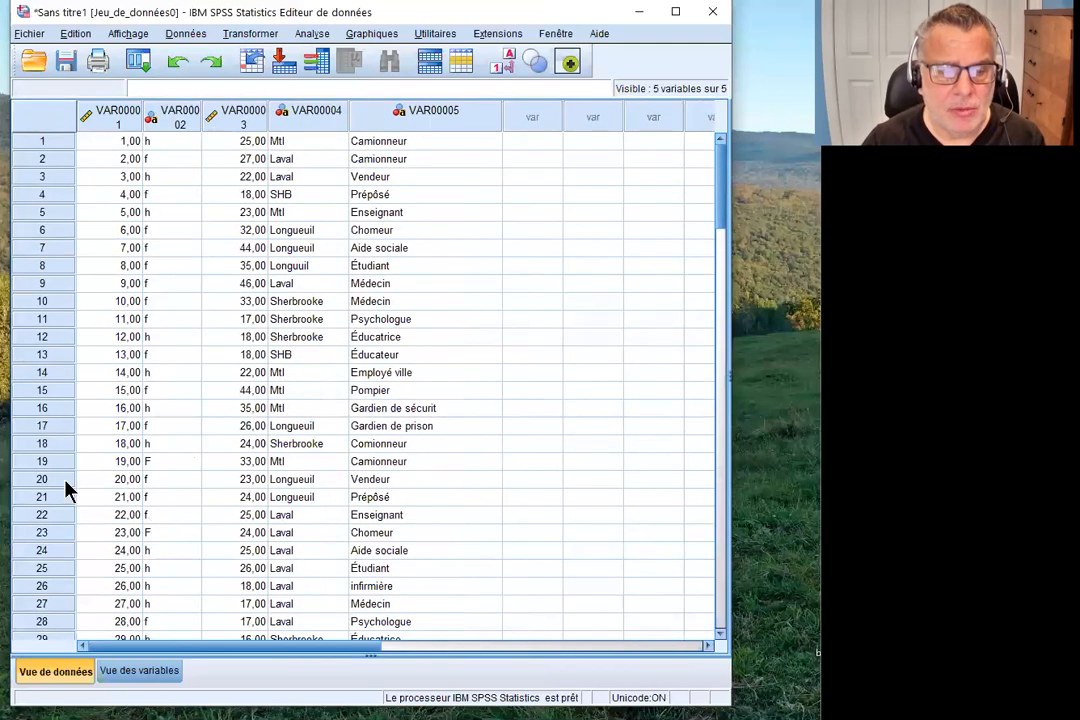
Rename the five pasted variables, in order, as dossier, genre, age, ville and emploi.
{"action": "left_click", "coordinate": [147, 672]}
{"action": "double_click", "coordinate": [134, 104]}
{"action": "left_click_drag", "start_coordinate": [137, 105], "coordinate": [41, 103]}
{"action": "type", "text": "dossier"}
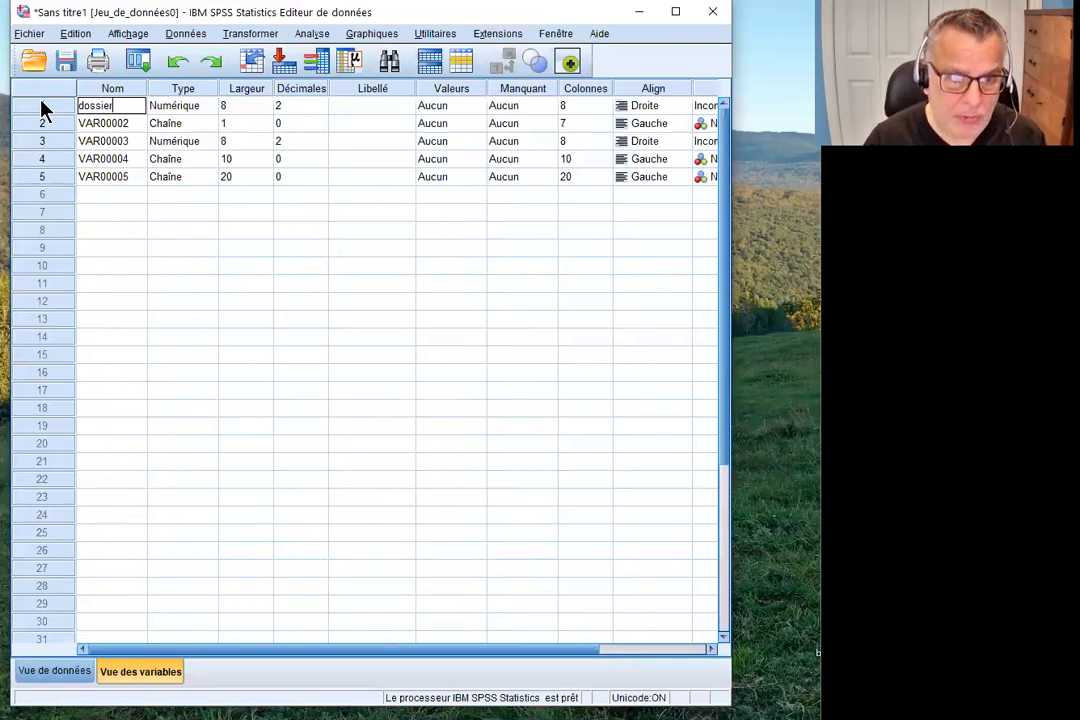
{"action": "key", "text": "Return"}
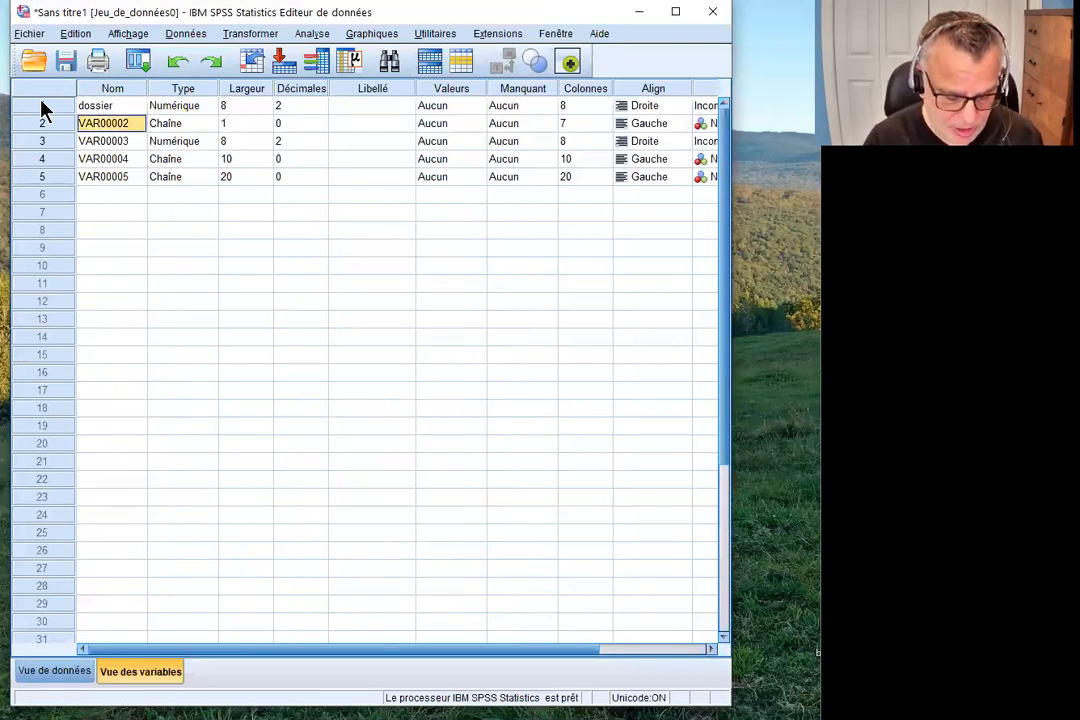
{"action": "type", "text": "genre"}
{"action": "key", "text": "Return"}
{"action": "type", "text": "age"}
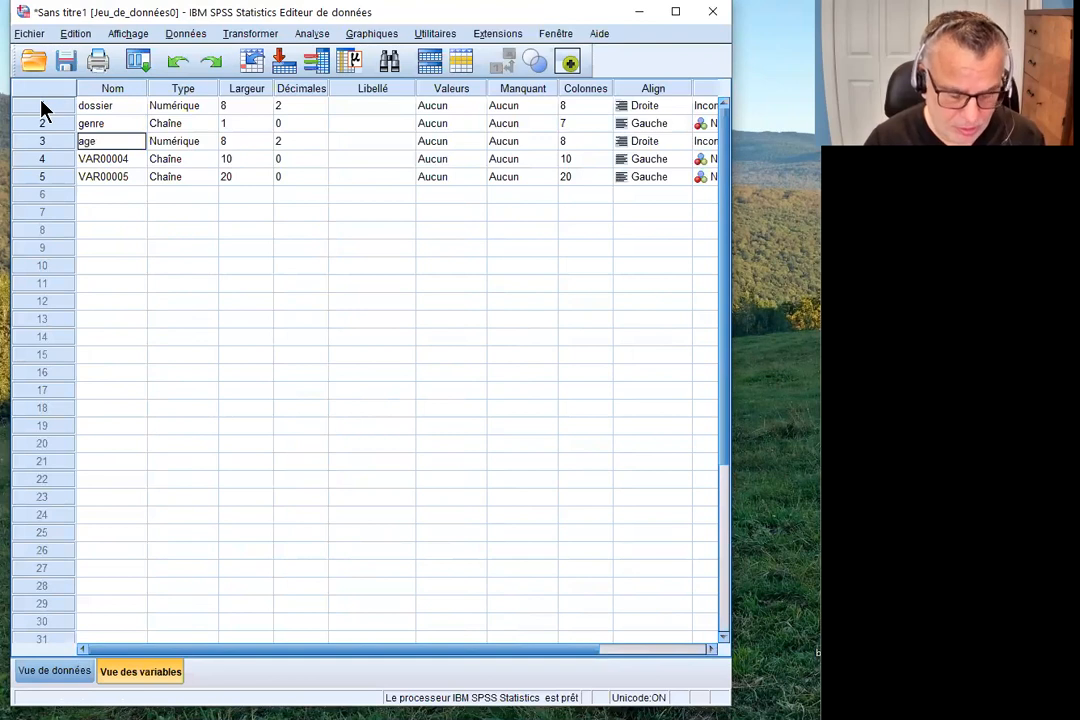
{"action": "key", "text": "Return"}
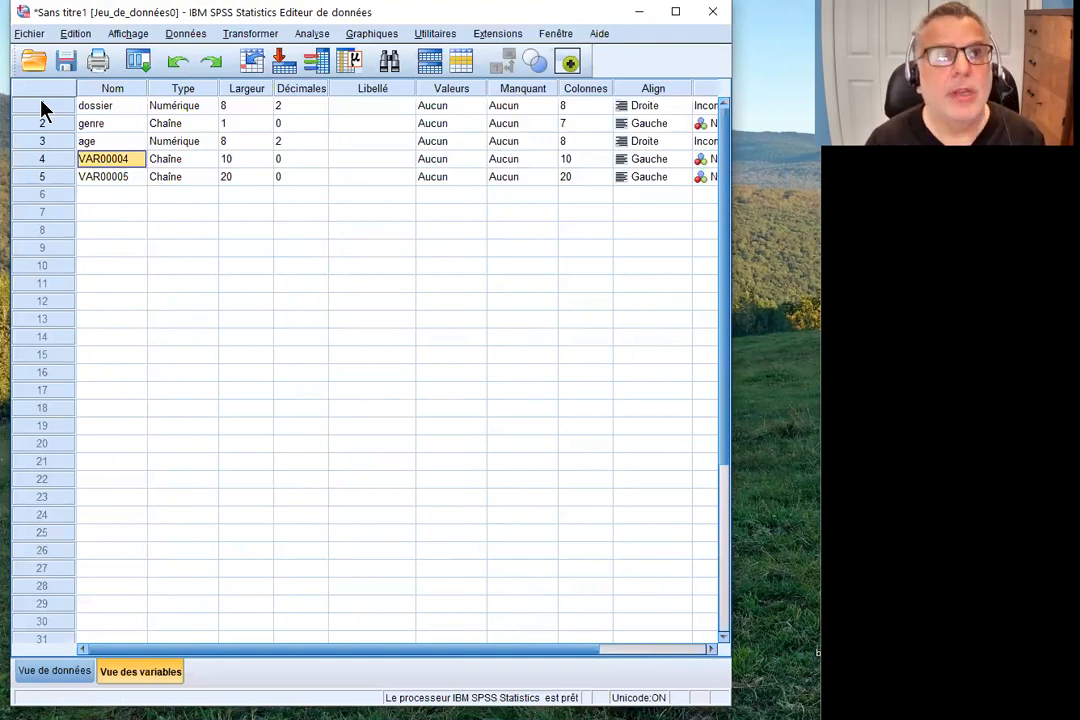
{"action": "type", "text": "ville"}
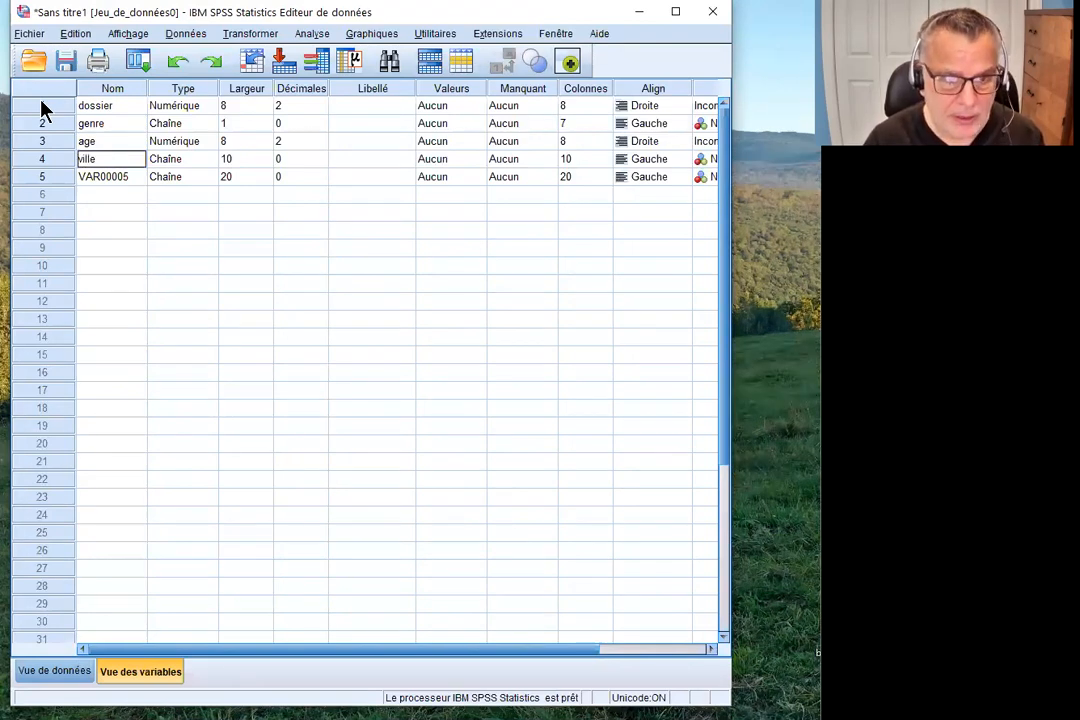
{"action": "key", "text": "Return"}
{"action": "type", "text": "emploi"}
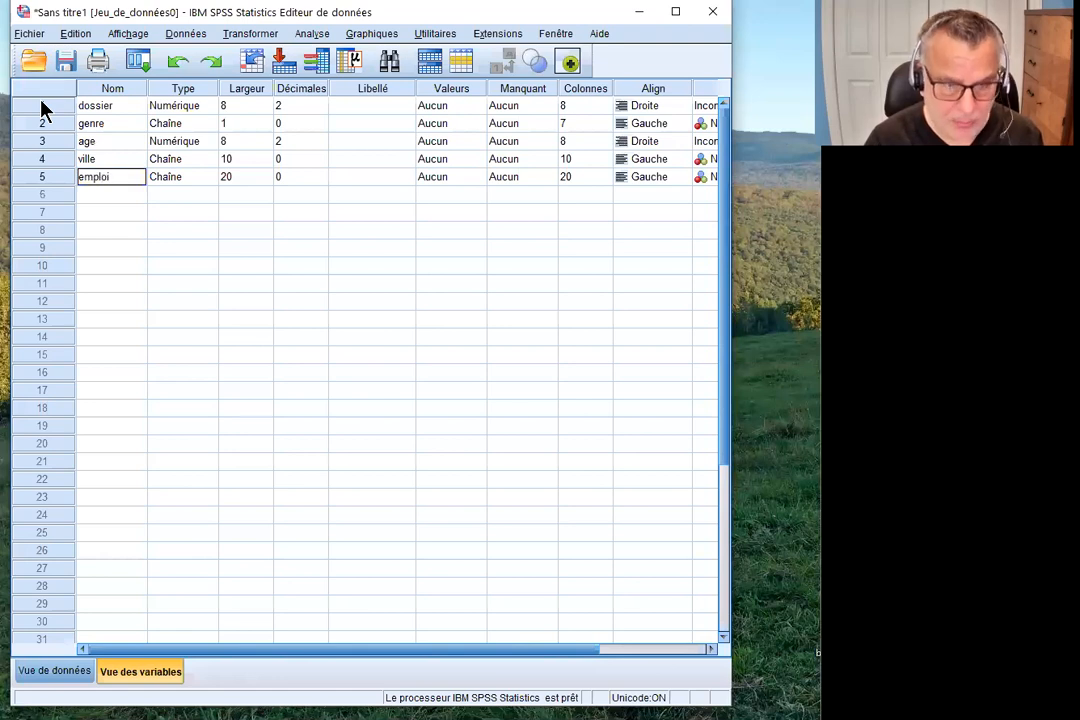
{"action": "key", "text": "Return"}
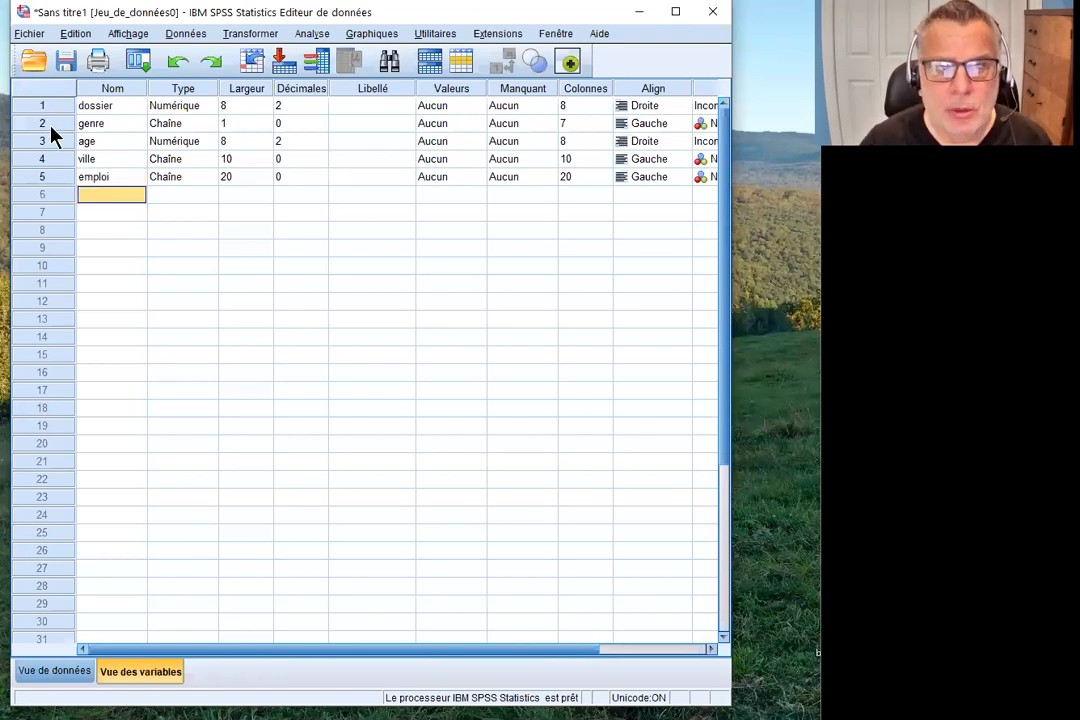
Try pasting the clipboard contents as a variable name in the empty ninth row of the variable list.
{"action": "left_click", "coordinate": [92, 250]}
{"action": "right_click", "coordinate": [92, 252]}
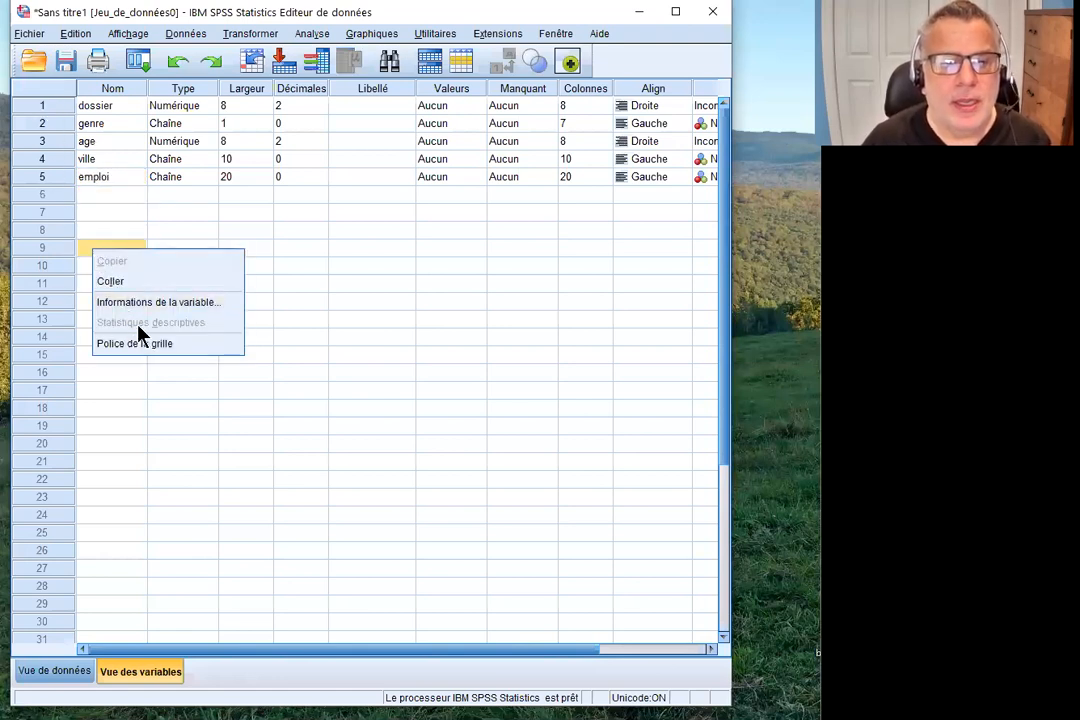
{"action": "left_click", "coordinate": [128, 283]}
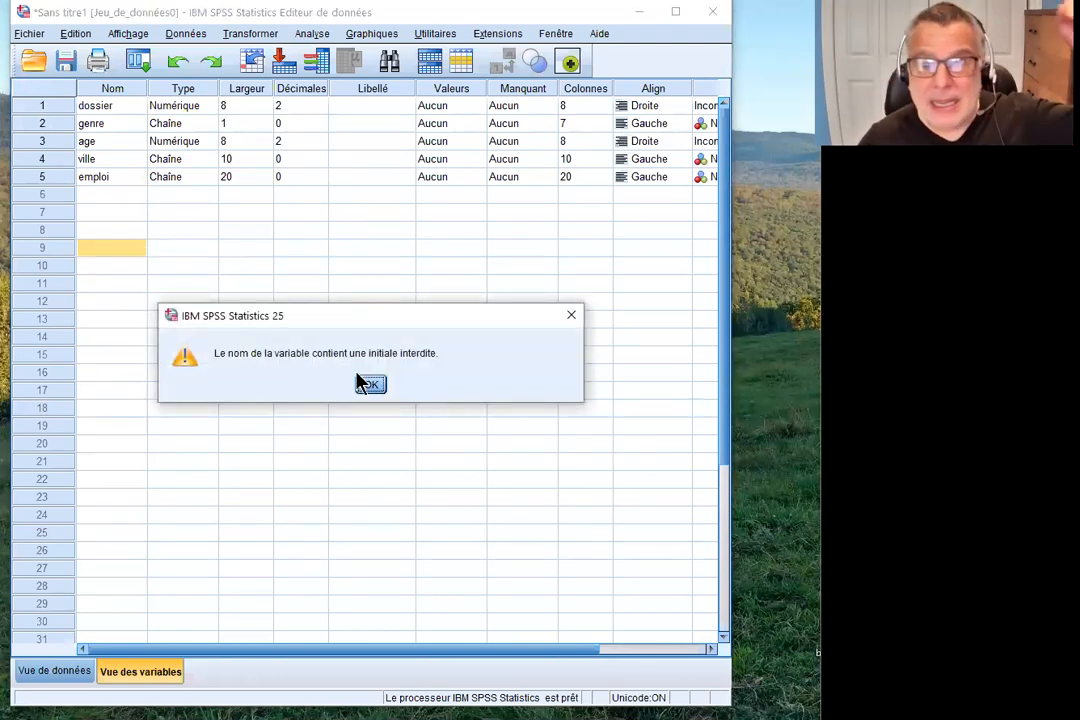
{"action": "left_click", "coordinate": [572, 316]}
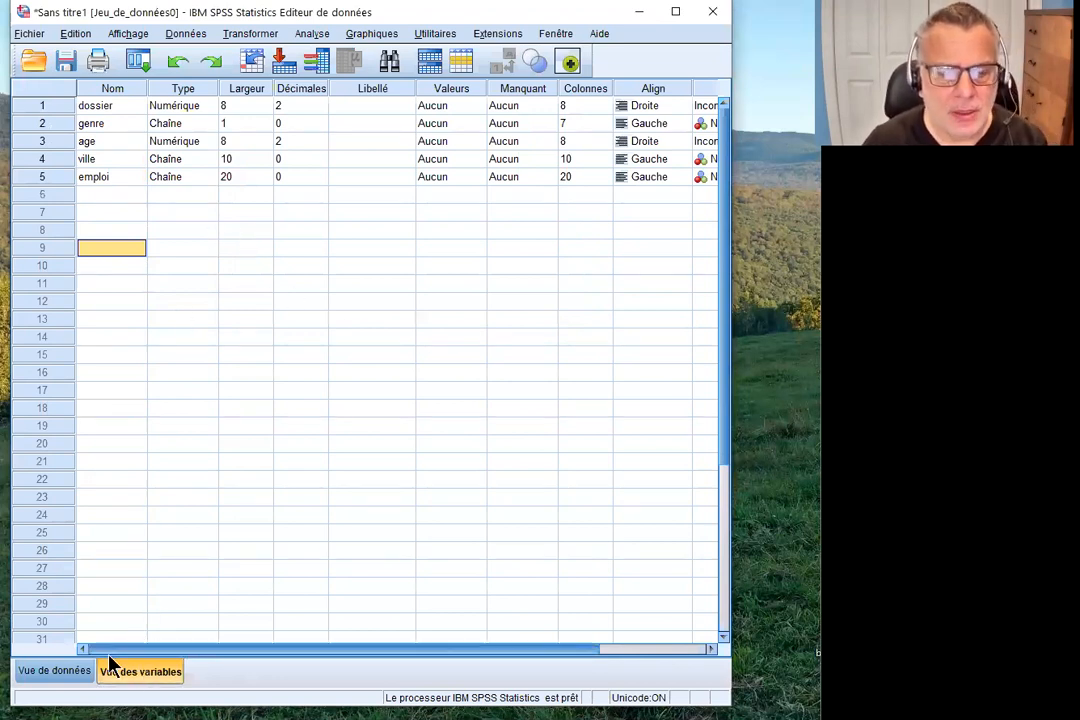
Check the renamed variables in the data grid, and widen the Type column of the variable list.
{"action": "left_click", "coordinate": [70, 672]}
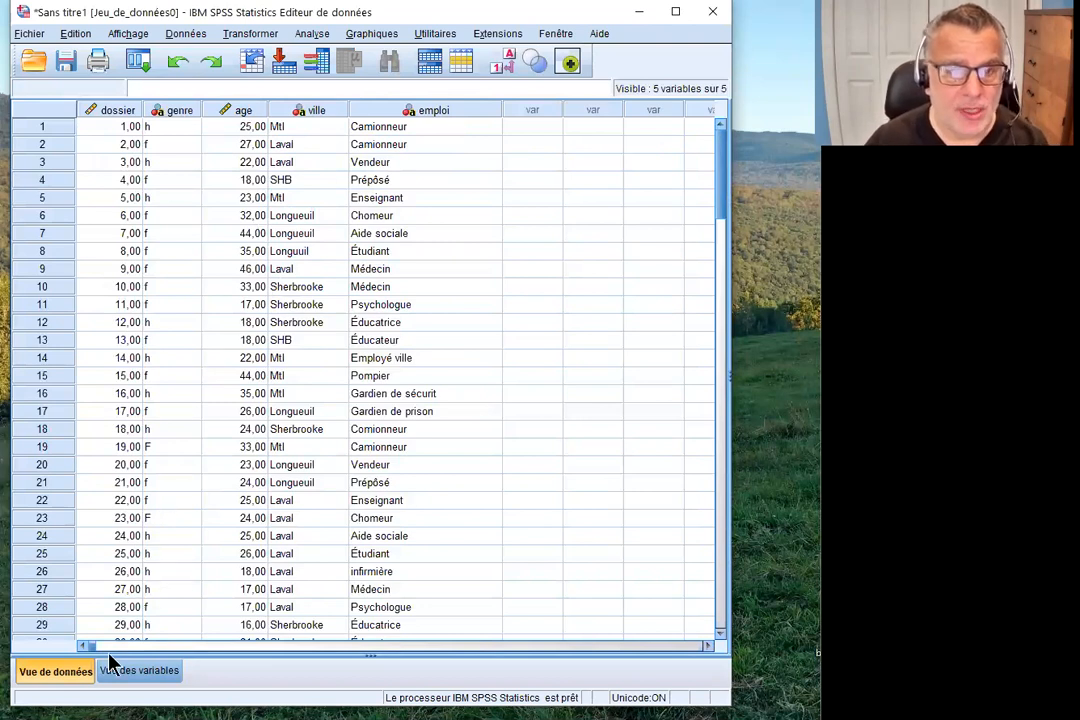
{"action": "left_click", "coordinate": [130, 673]}
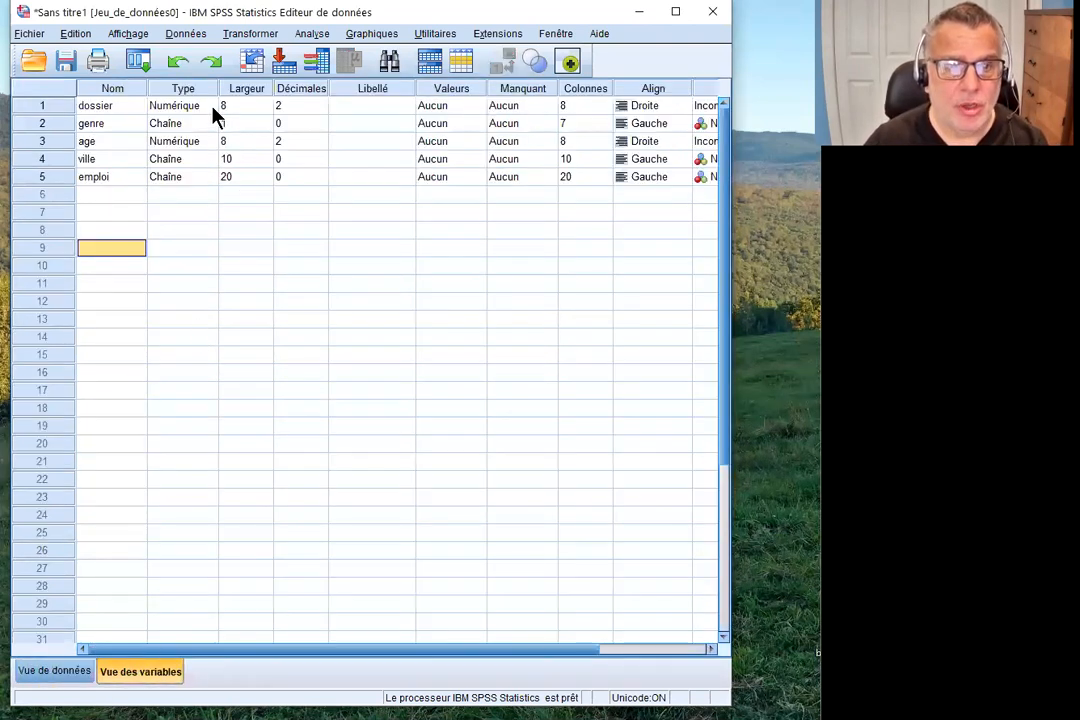
{"action": "left_click_drag", "start_coordinate": [218, 92], "coordinate": [237, 92]}
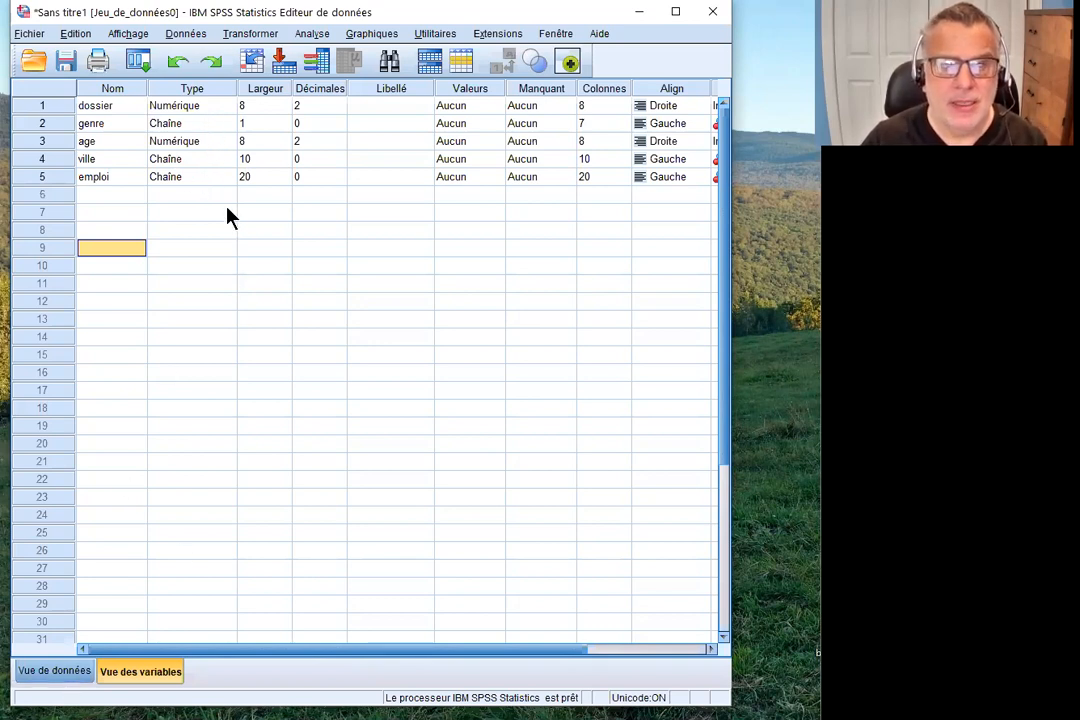
Change the type of the dossier variable to Chaîne with a length of 32 characters.
{"action": "left_click", "coordinate": [223, 90]}
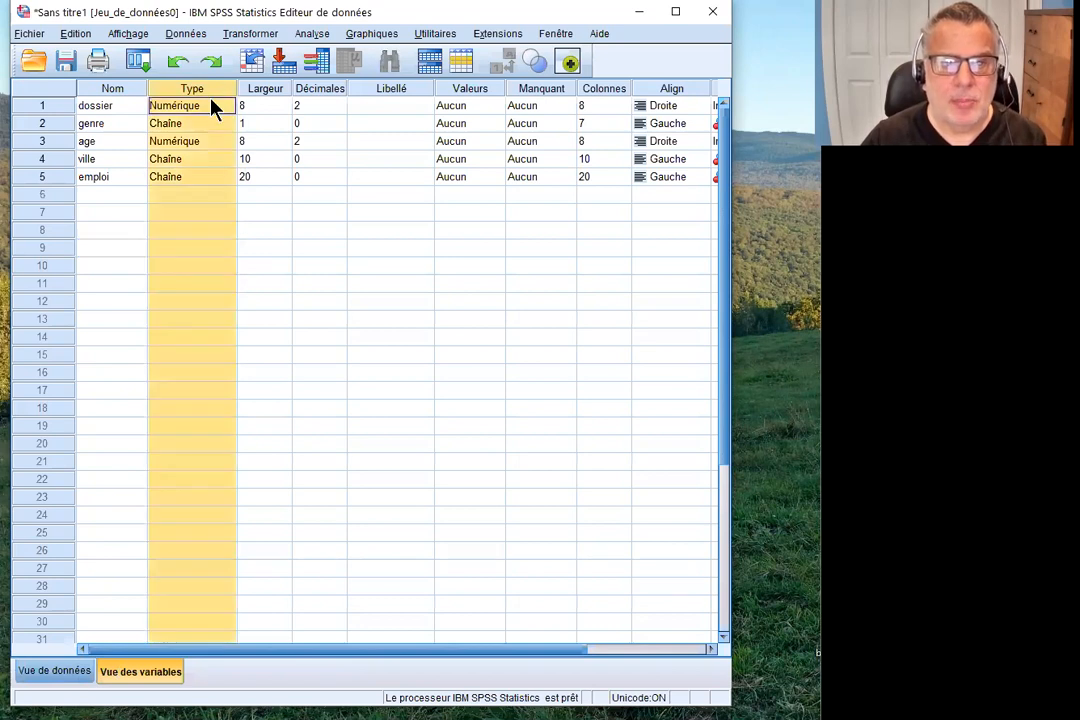
{"action": "left_click", "coordinate": [216, 106]}
{"action": "left_click", "coordinate": [228, 107]}
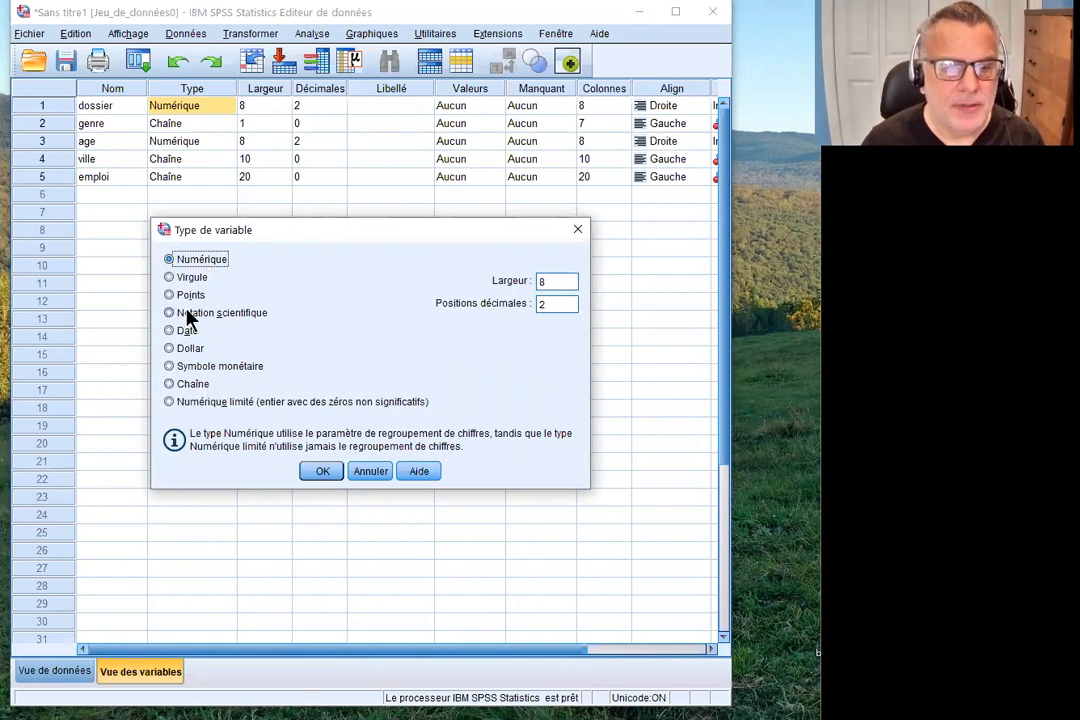
{"action": "left_click", "coordinate": [195, 388]}
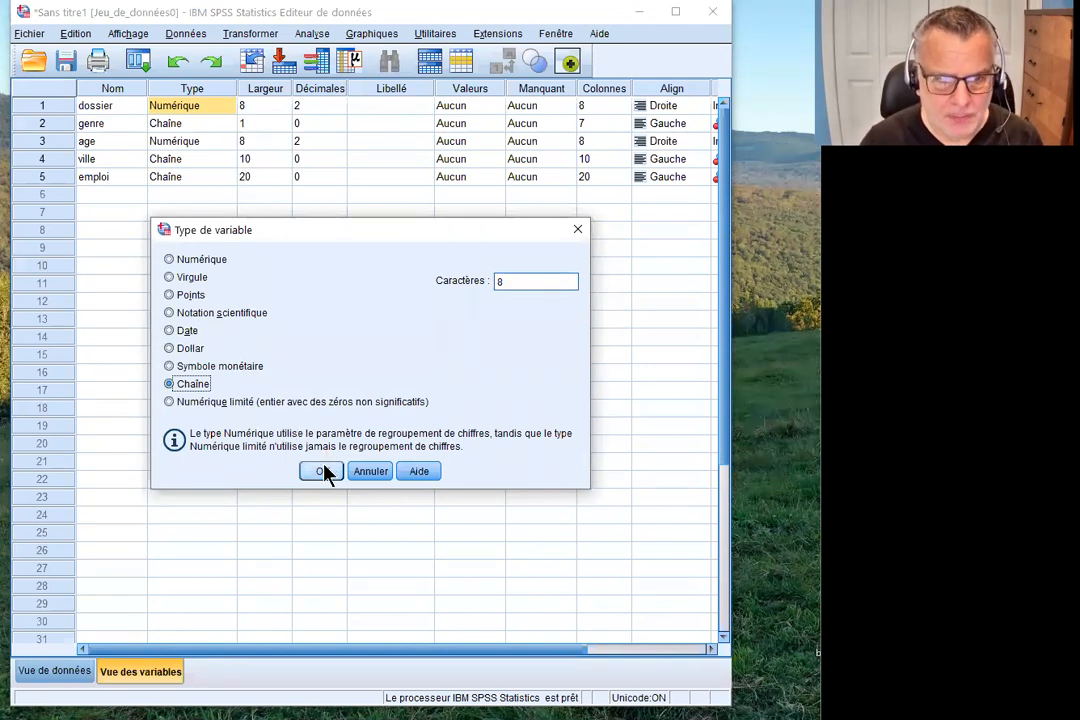
{"action": "left_click", "coordinate": [519, 281]}
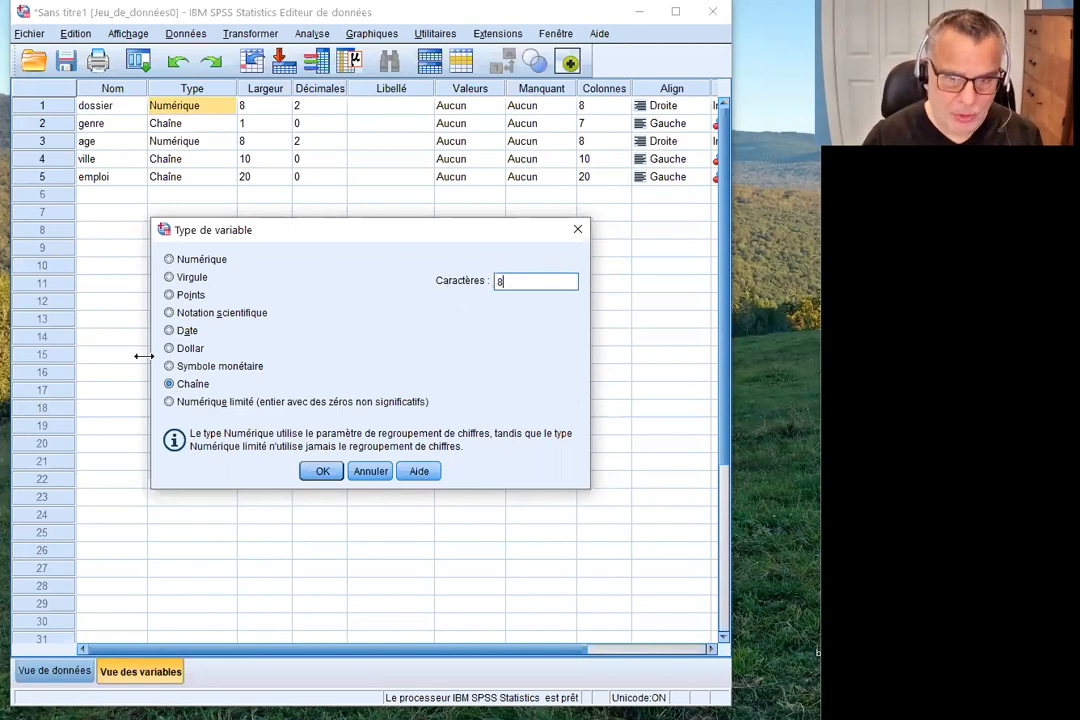
{"action": "key", "text": "BackSpace"}
{"action": "type", "text": "32"}
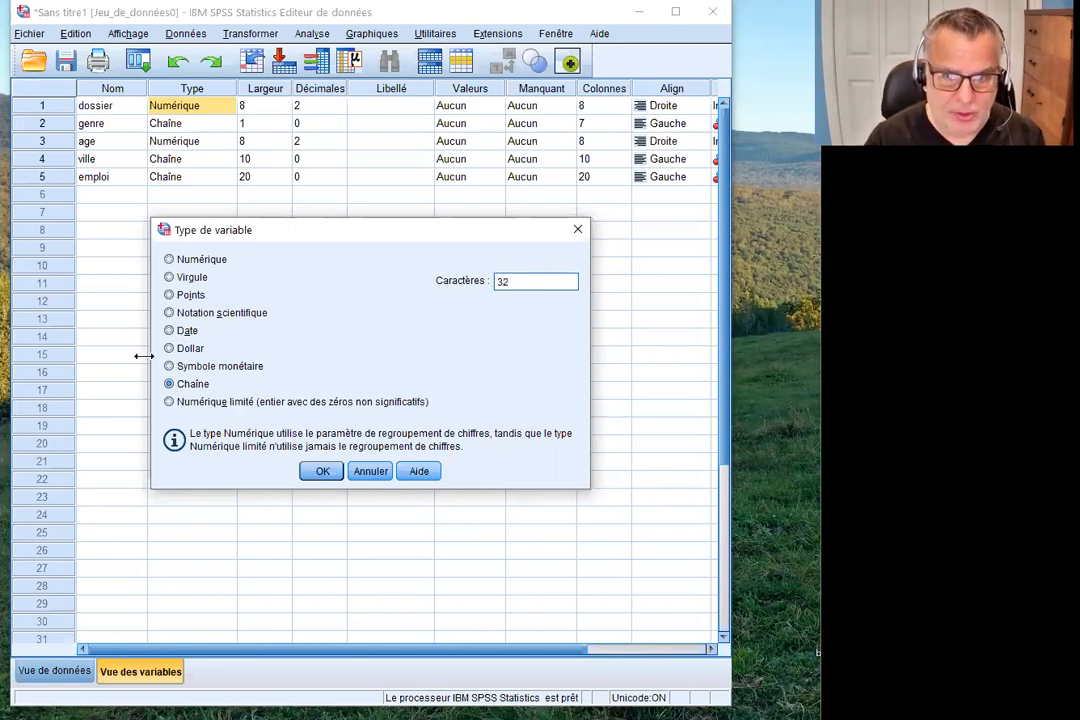
{"action": "left_click", "coordinate": [322, 471]}
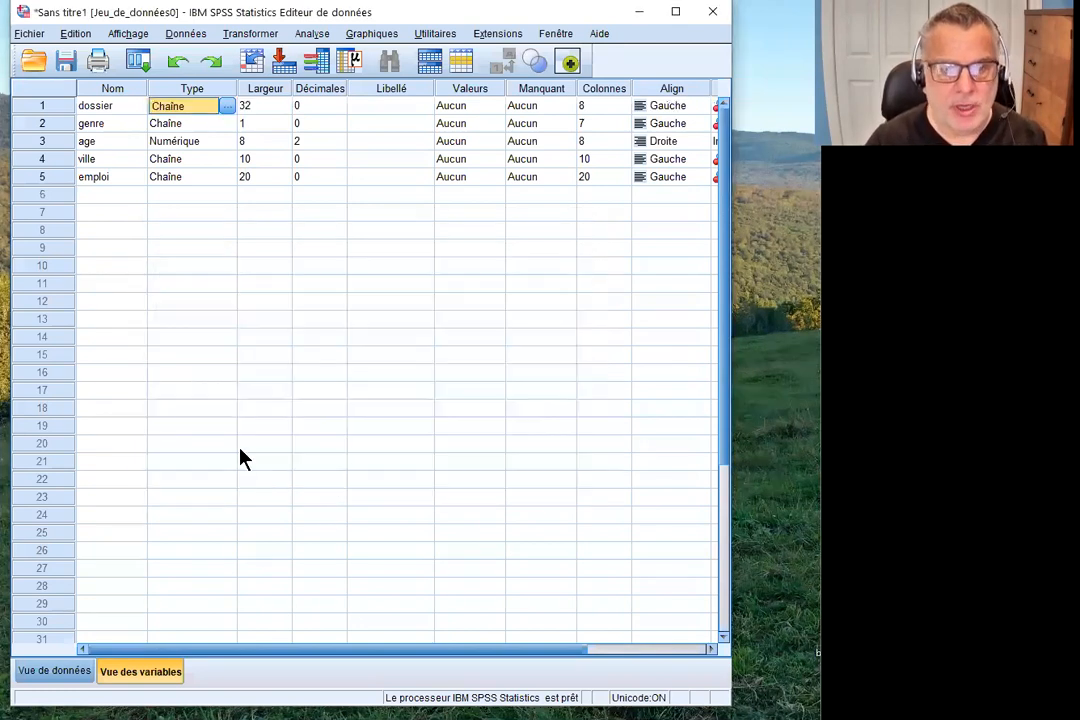
Set the string length of the emploi variable to 32 characters.
{"action": "left_click", "coordinate": [243, 443]}
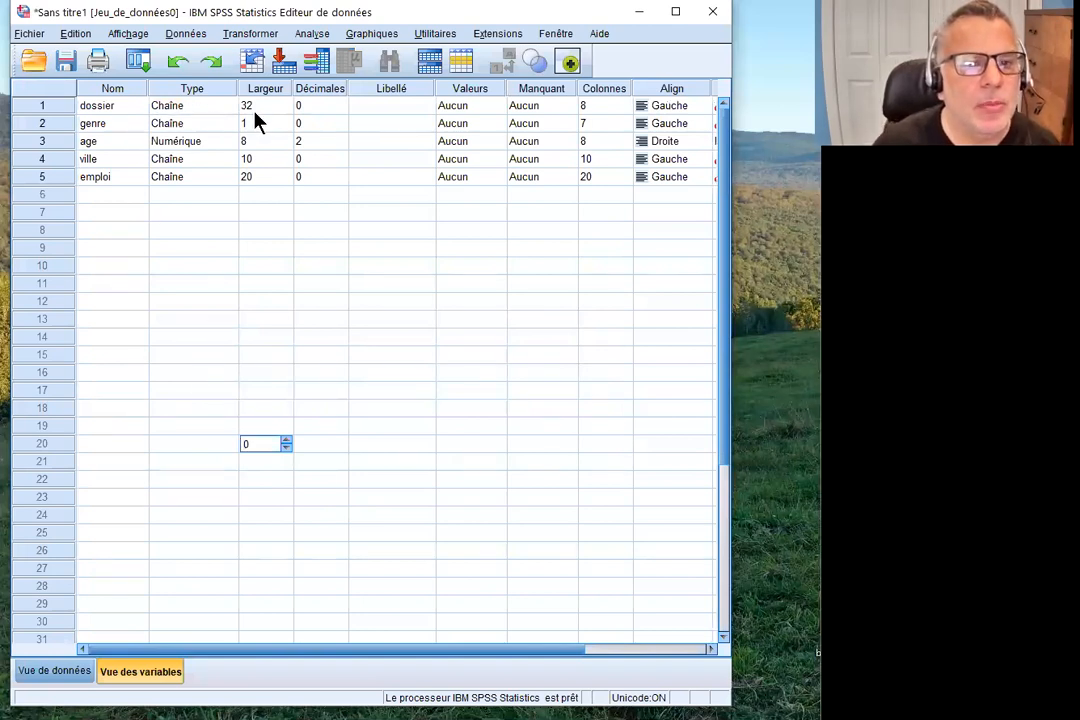
{"action": "left_click", "coordinate": [275, 176]}
{"action": "left_click", "coordinate": [218, 180]}
{"action": "left_click", "coordinate": [228, 180]}
{"action": "double_click", "coordinate": [505, 281]}
{"action": "type", "text": "32"}
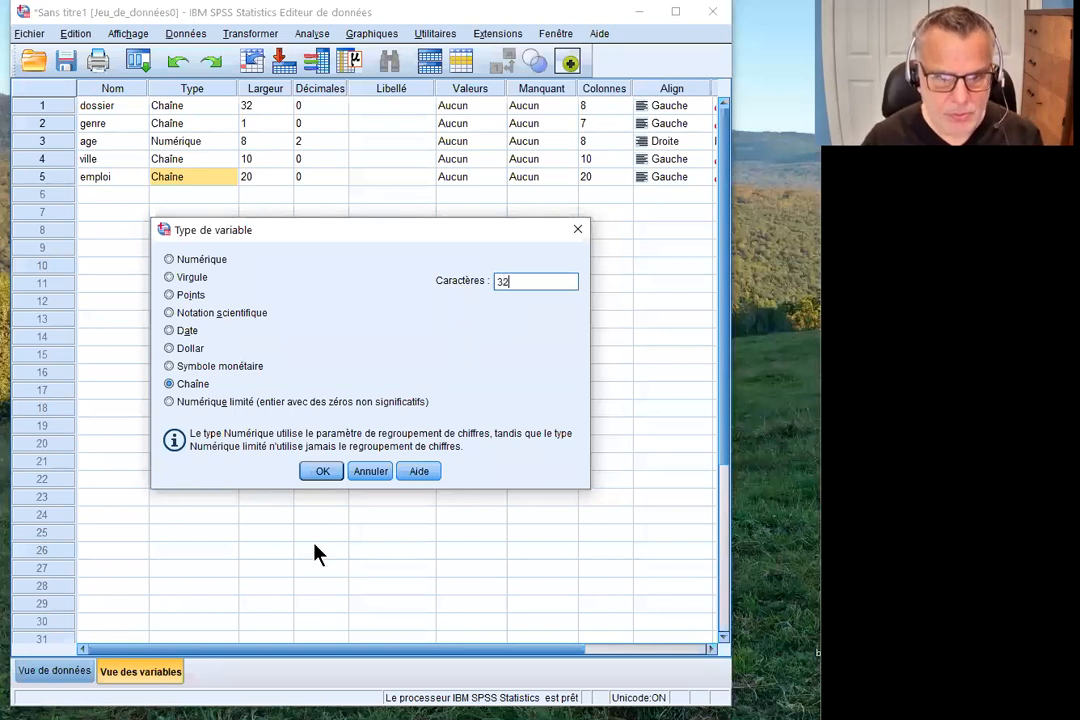
{"action": "left_click", "coordinate": [328, 474]}
{"action": "left_click", "coordinate": [285, 250]}
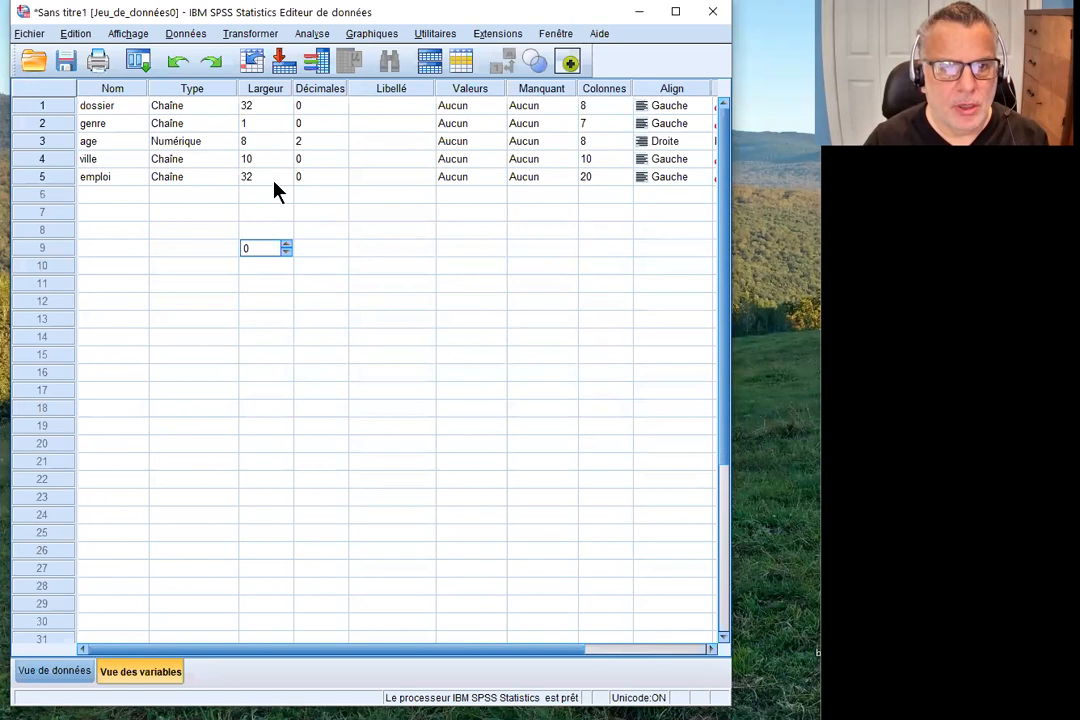
Change the type of the dossier variable to Numérique and return to the data grid to check its values.
{"action": "left_click", "coordinate": [56, 672]}
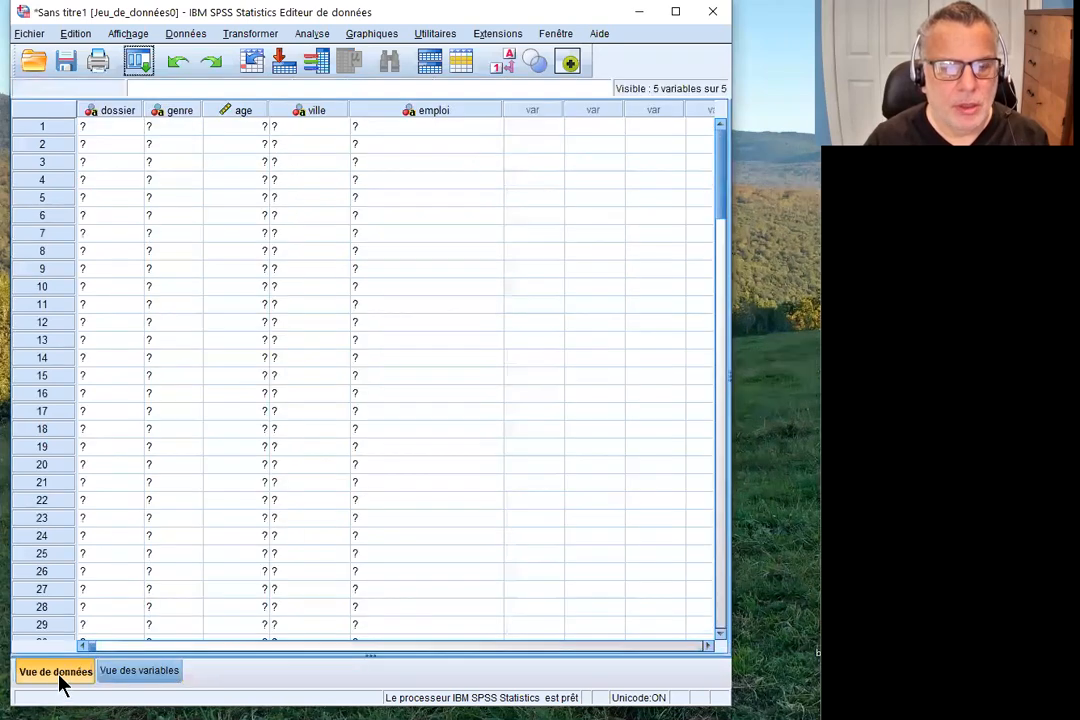
{"action": "left_click", "coordinate": [134, 112]}
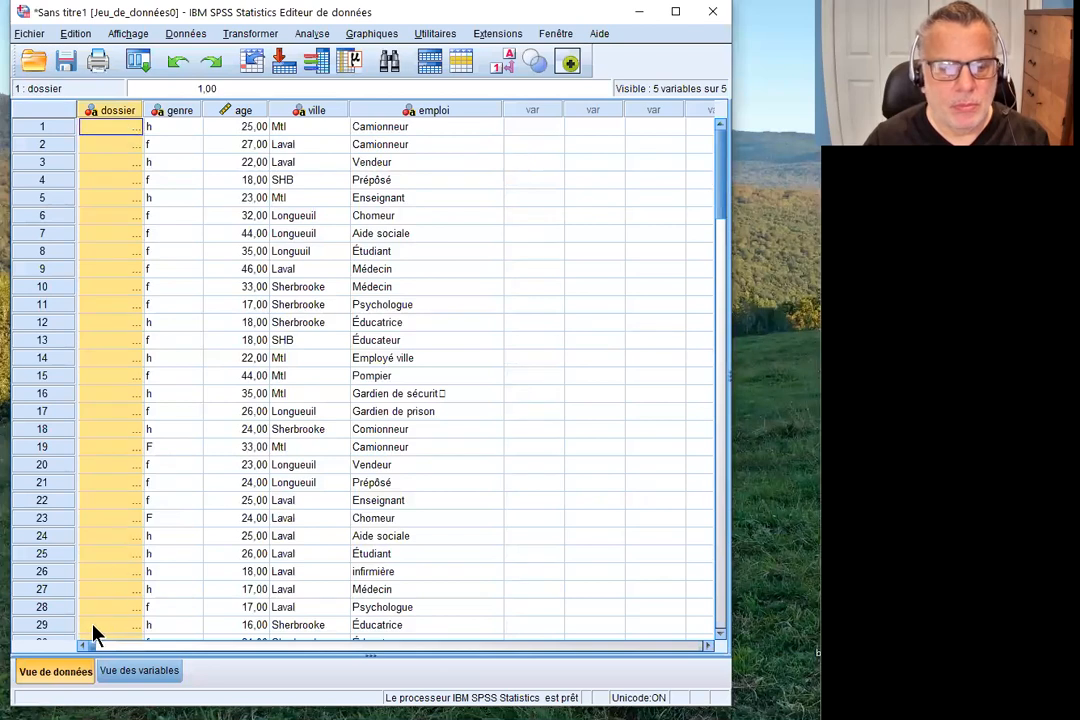
{"action": "double_click", "coordinate": [118, 112]}
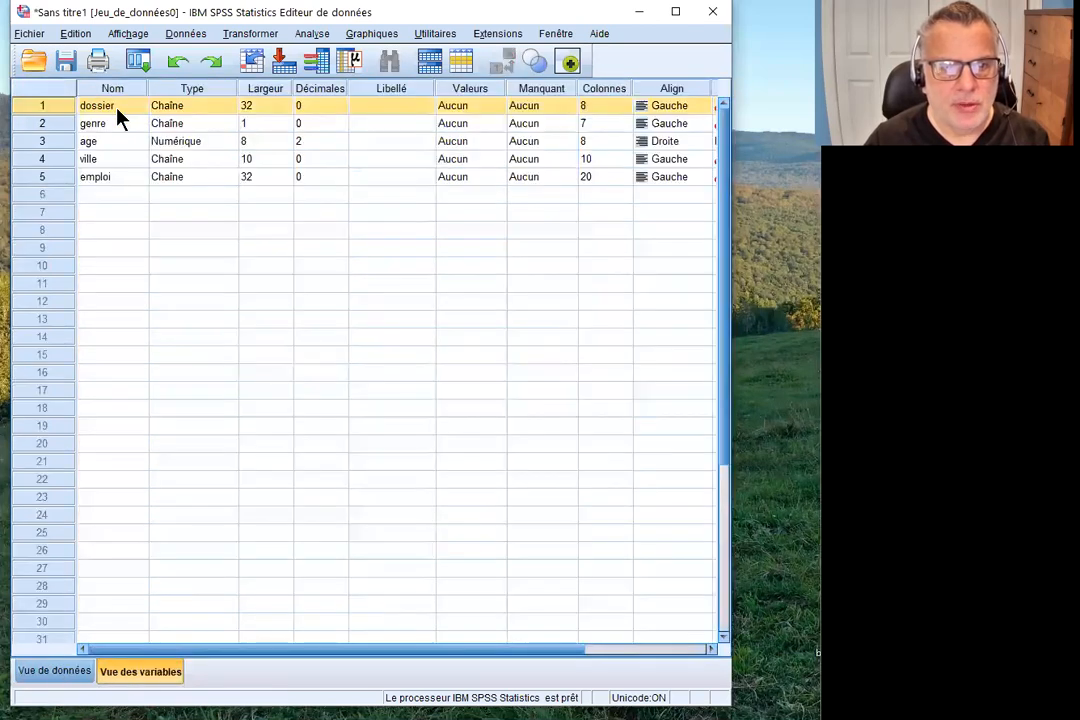
{"action": "left_click", "coordinate": [219, 106]}
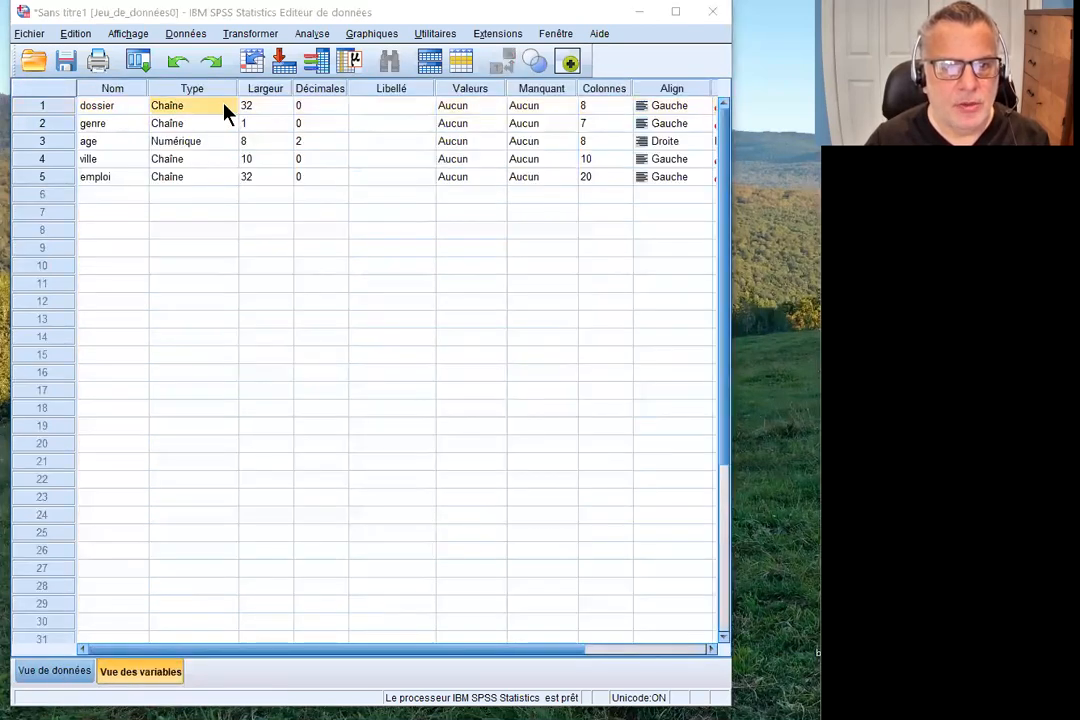
{"action": "left_click", "coordinate": [226, 107]}
{"action": "left_click", "coordinate": [200, 260]}
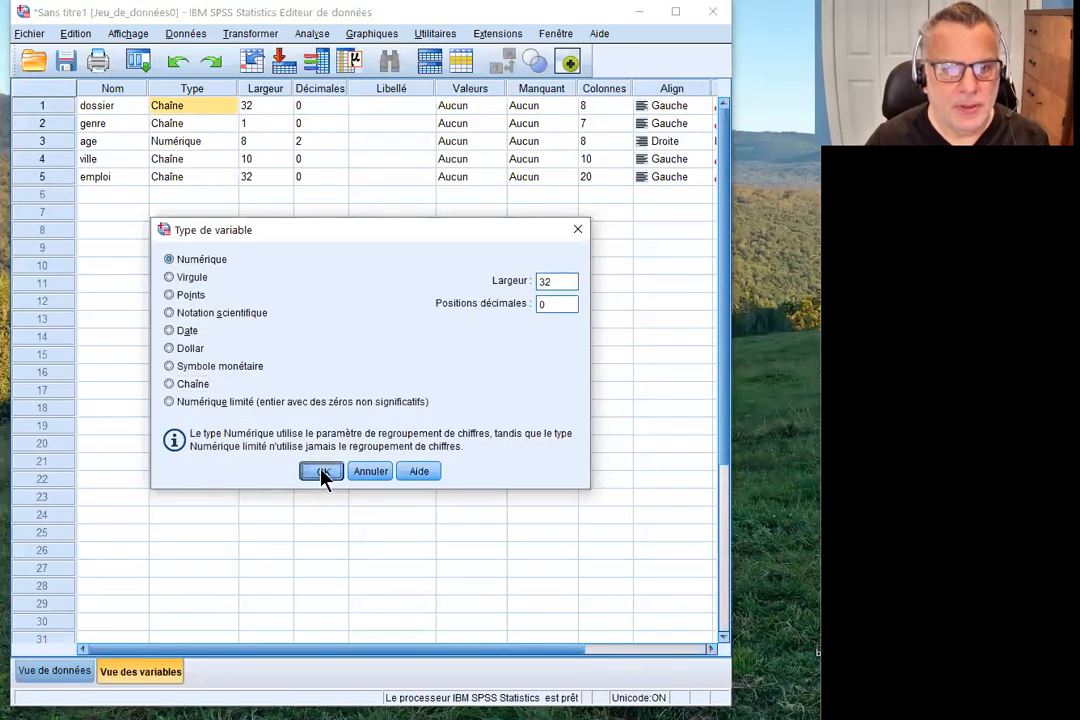
{"action": "left_click", "coordinate": [322, 471]}
{"action": "left_click", "coordinate": [50, 671]}
{"action": "left_click", "coordinate": [155, 466]}
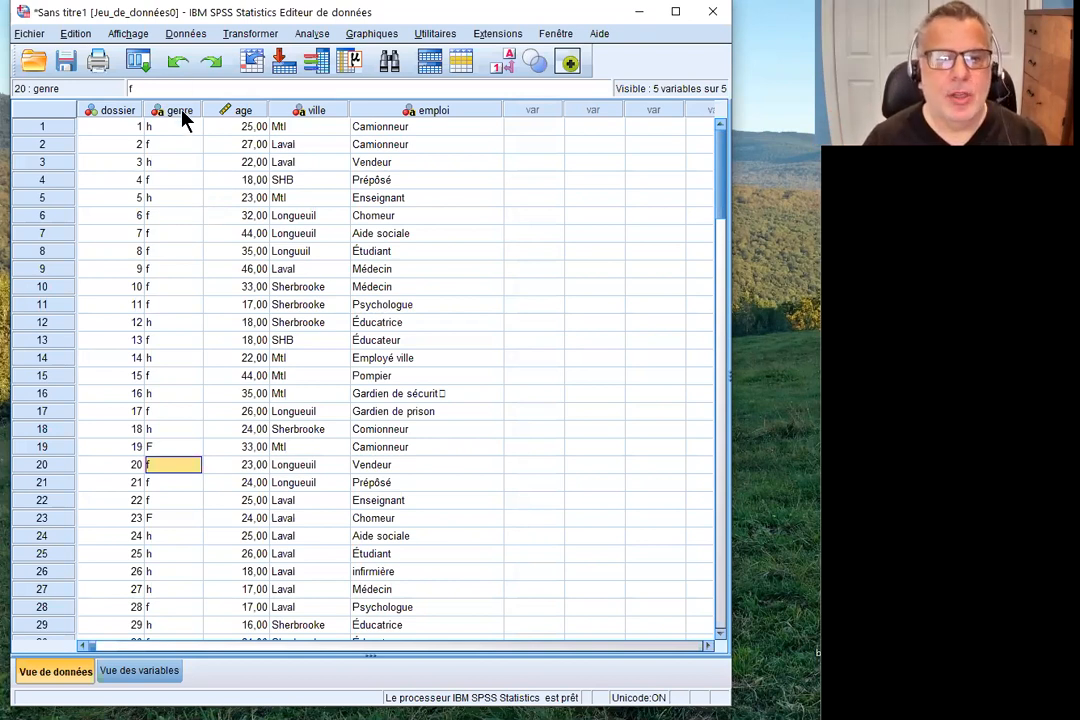
Sort the cases by the genre variable in ascending order and return to the data grid.
{"action": "mouse_move", "coordinate": [184, 119]}
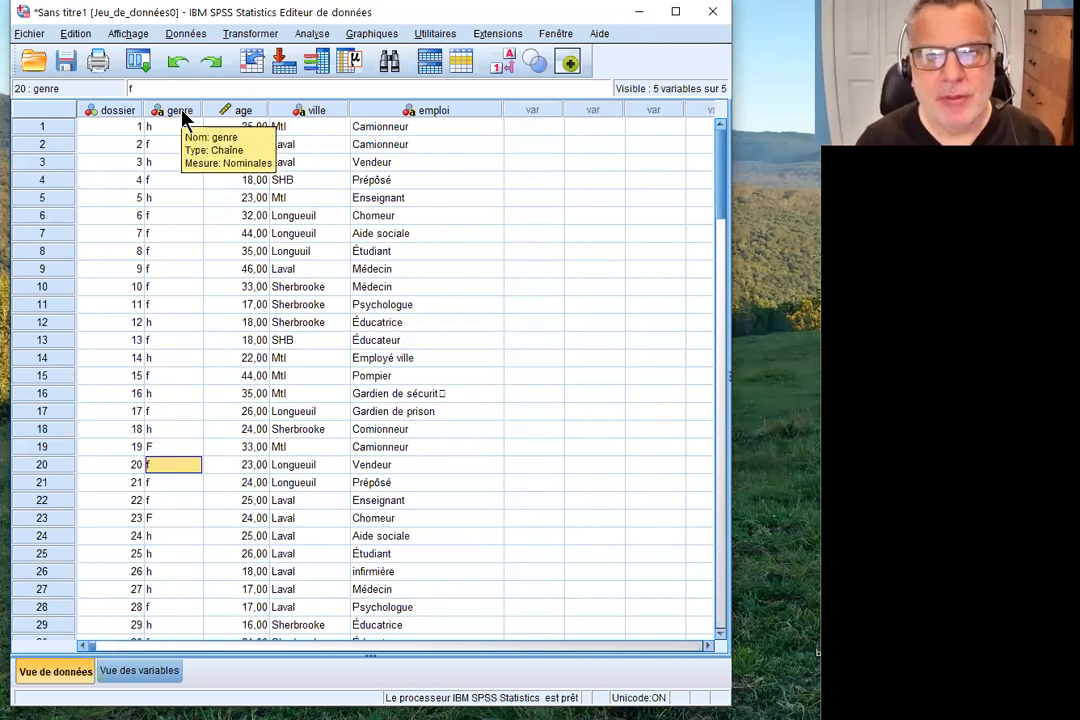
{"action": "right_click", "coordinate": [184, 117]}
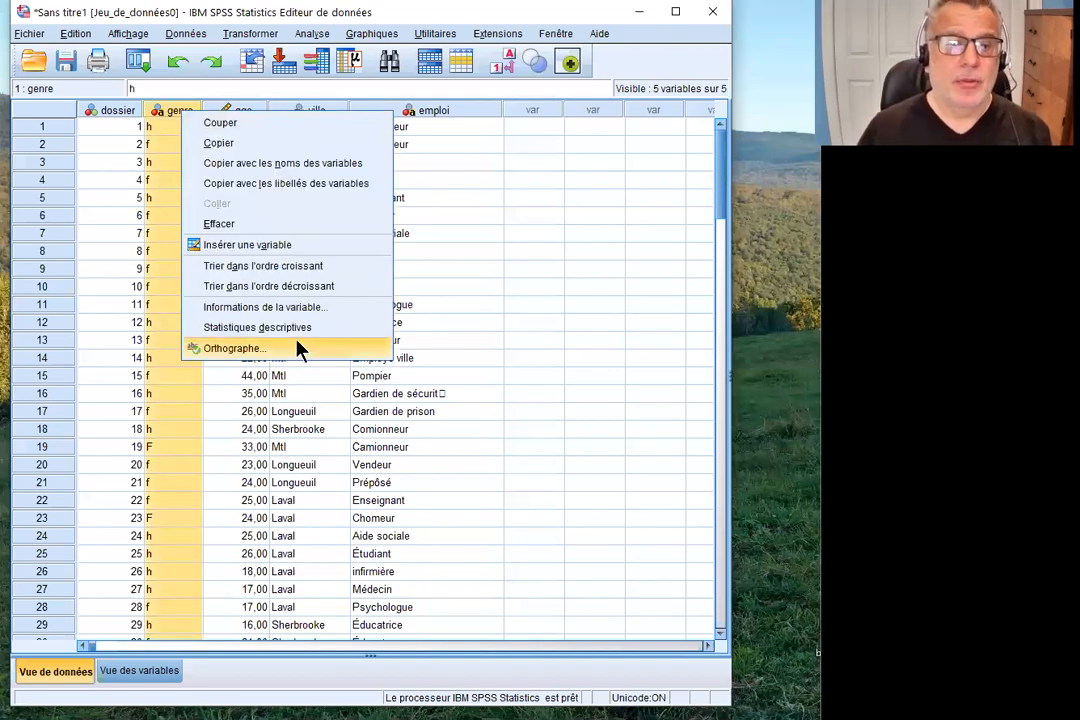
{"action": "left_click", "coordinate": [315, 273]}
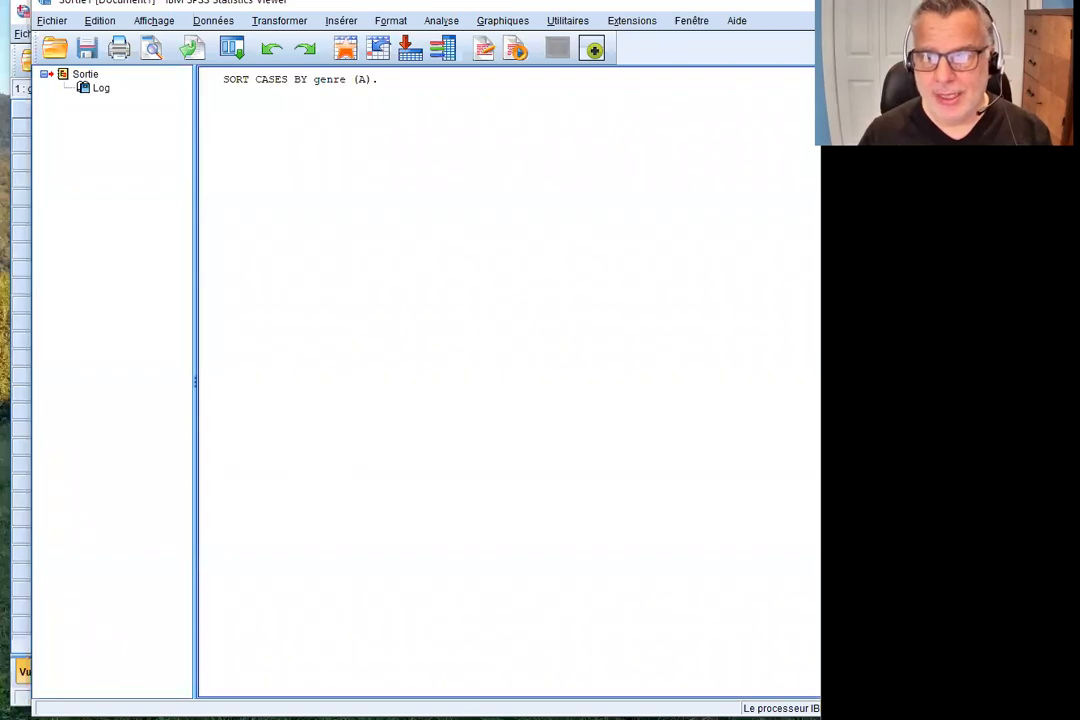
{"action": "key", "text": "super+Down"}
{"action": "left_click", "coordinate": [176, 269]}
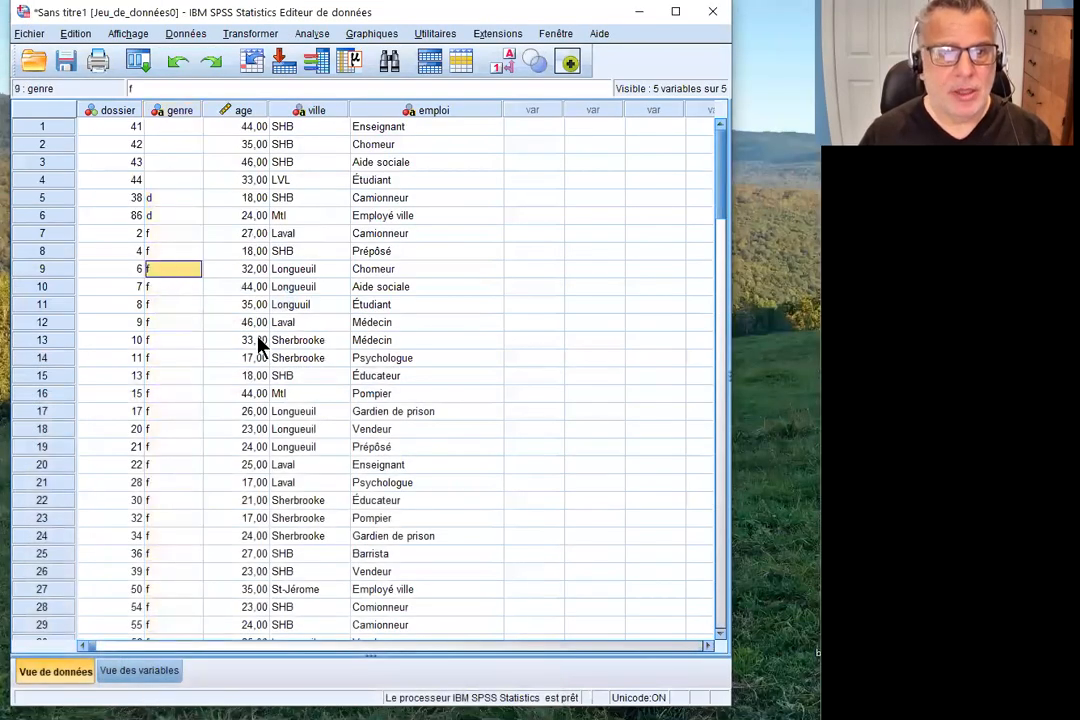
Clear the invalid d entries from the genre column in rows 5 and 6.
{"action": "scroll", "coordinate": [193, 305], "scroll_direction": "down", "scroll_amount": 17}
{"action": "scroll", "coordinate": [193, 305], "scroll_direction": "down", "scroll_amount": 5}
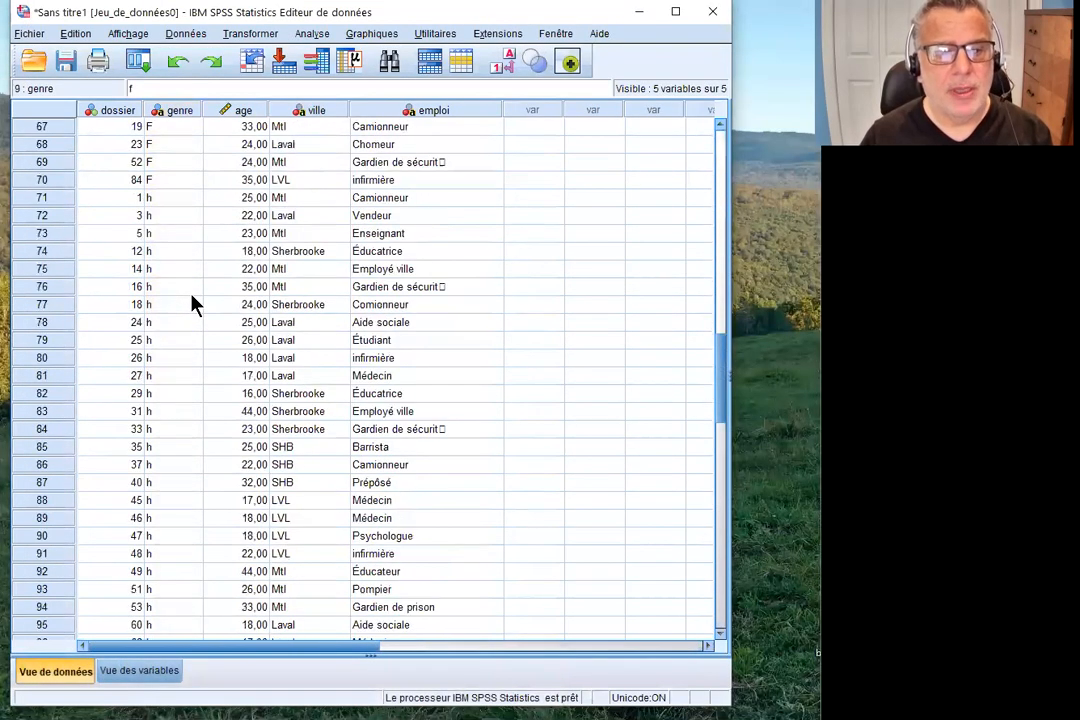
{"action": "scroll", "coordinate": [210, 368], "scroll_direction": "up", "scroll_amount": 20}
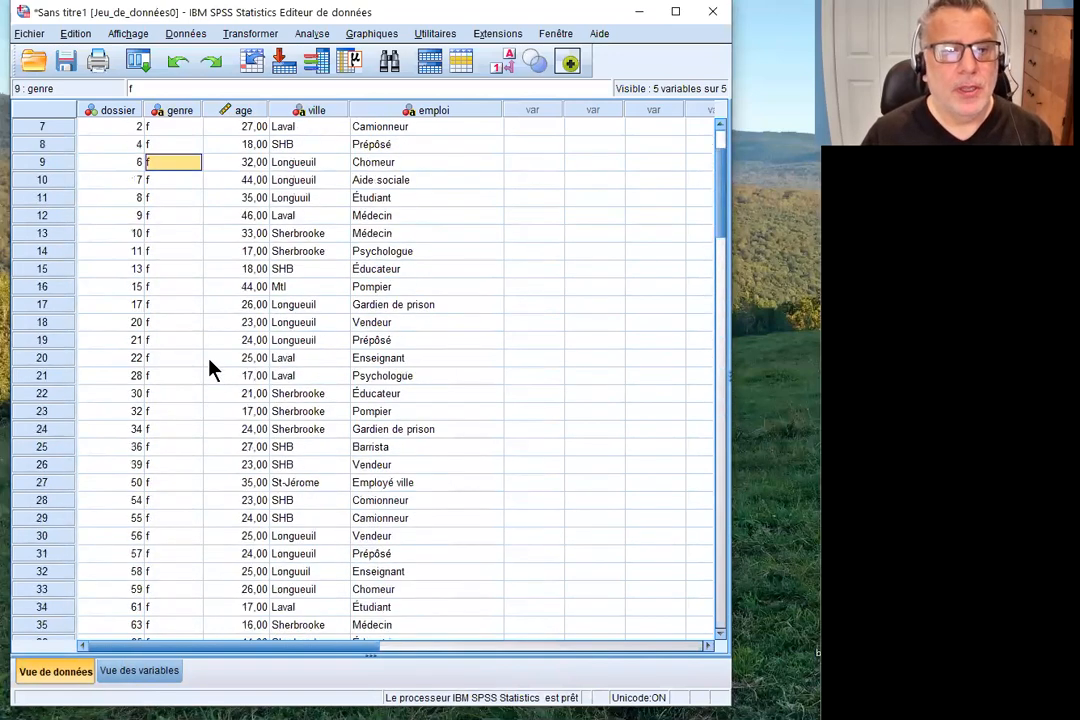
{"action": "left_click", "coordinate": [182, 127]}
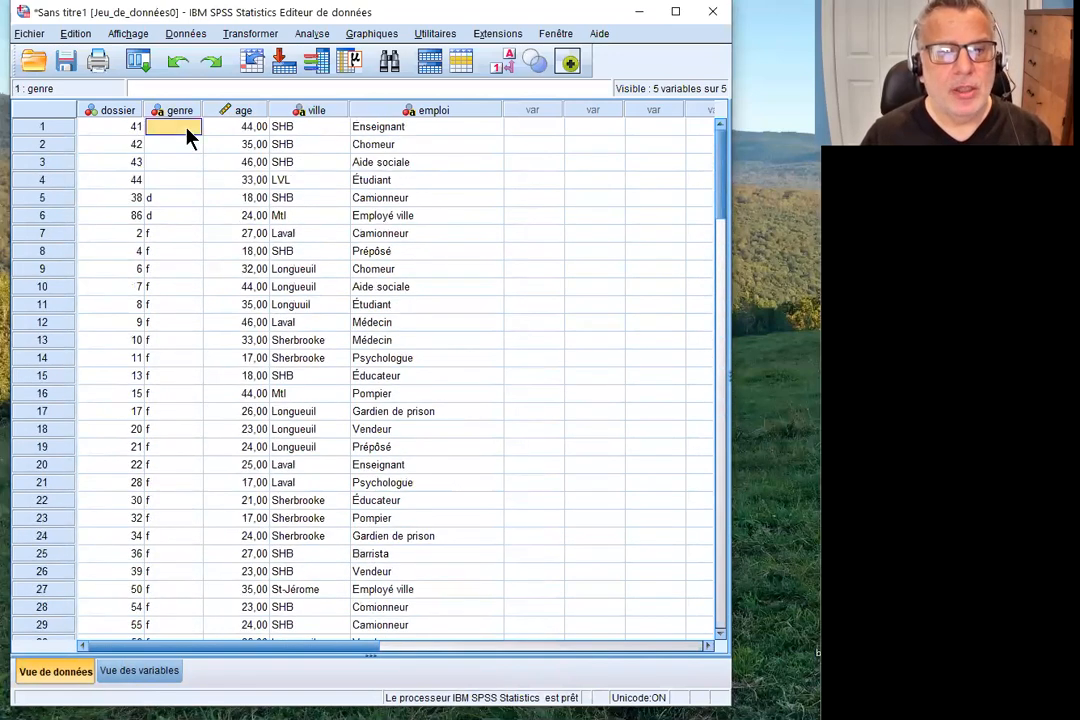
{"action": "left_click", "coordinate": [188, 200]}
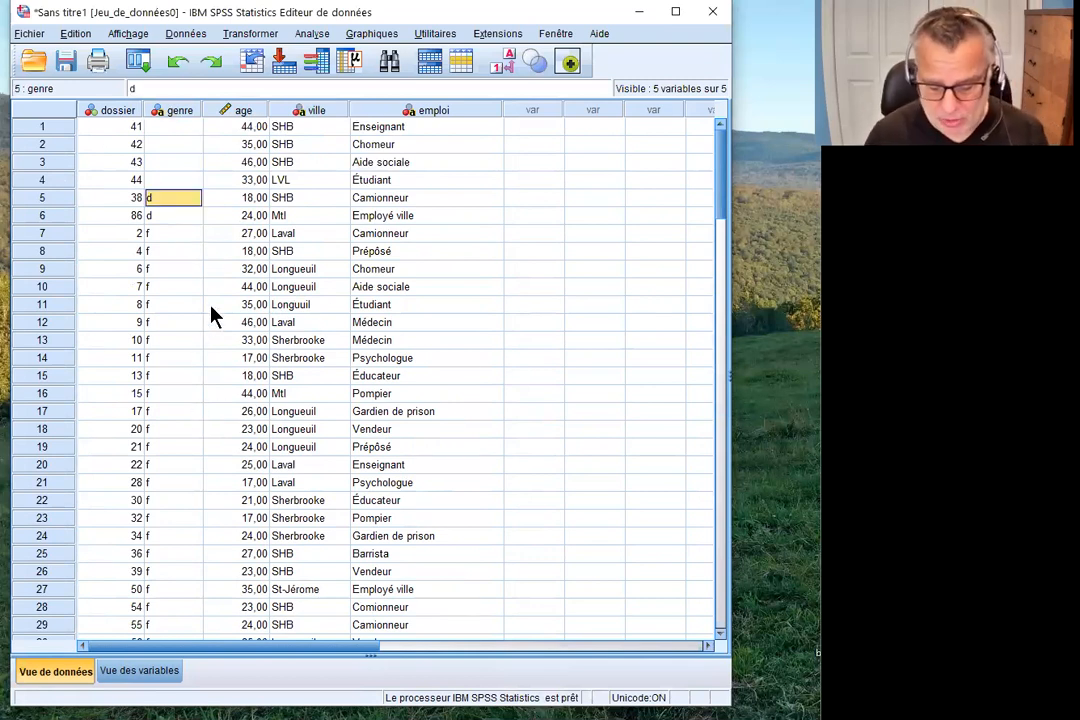
{"action": "key", "text": "Delete"}
{"action": "key", "text": "Down"}
{"action": "key", "text": "Delete"}
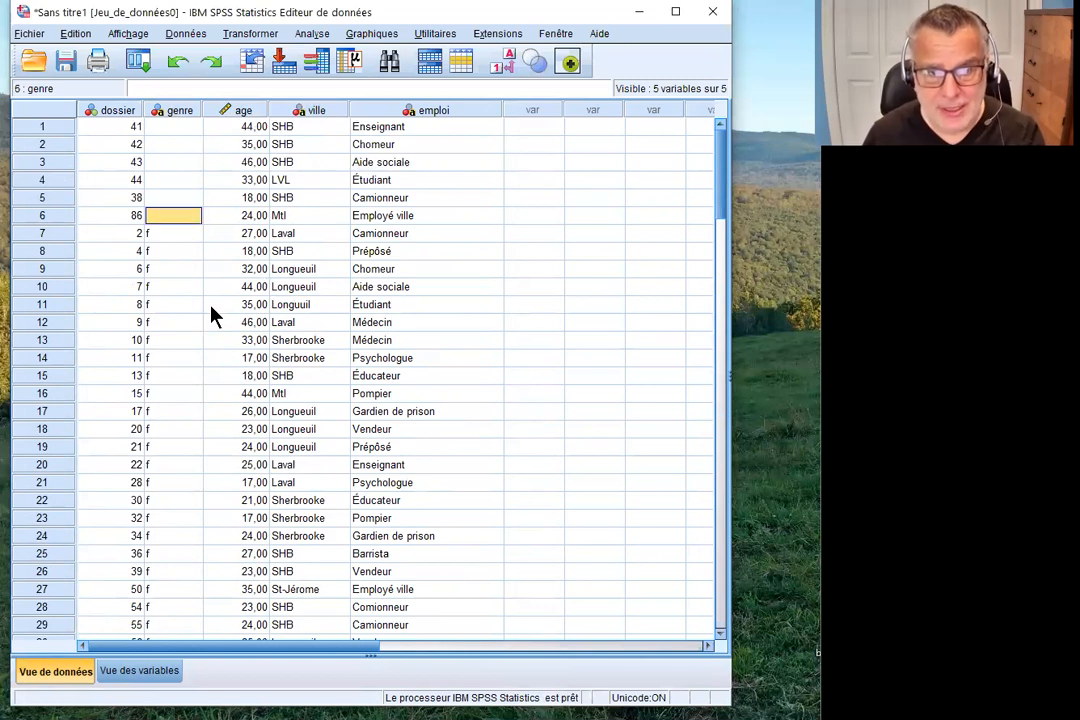
{"action": "key", "text": "Down"}
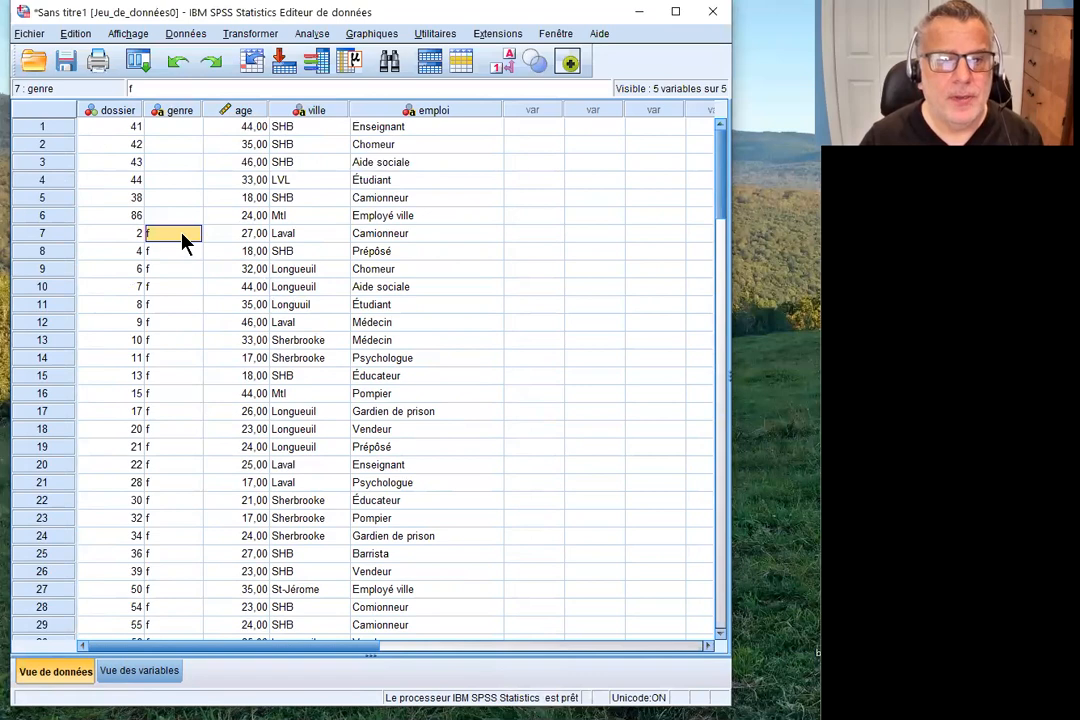
Examine the sorted genre column for the different lowercase and uppercase spellings of f and h.
{"action": "scroll", "coordinate": [228, 448], "scroll_direction": "down", "scroll_amount": 13}
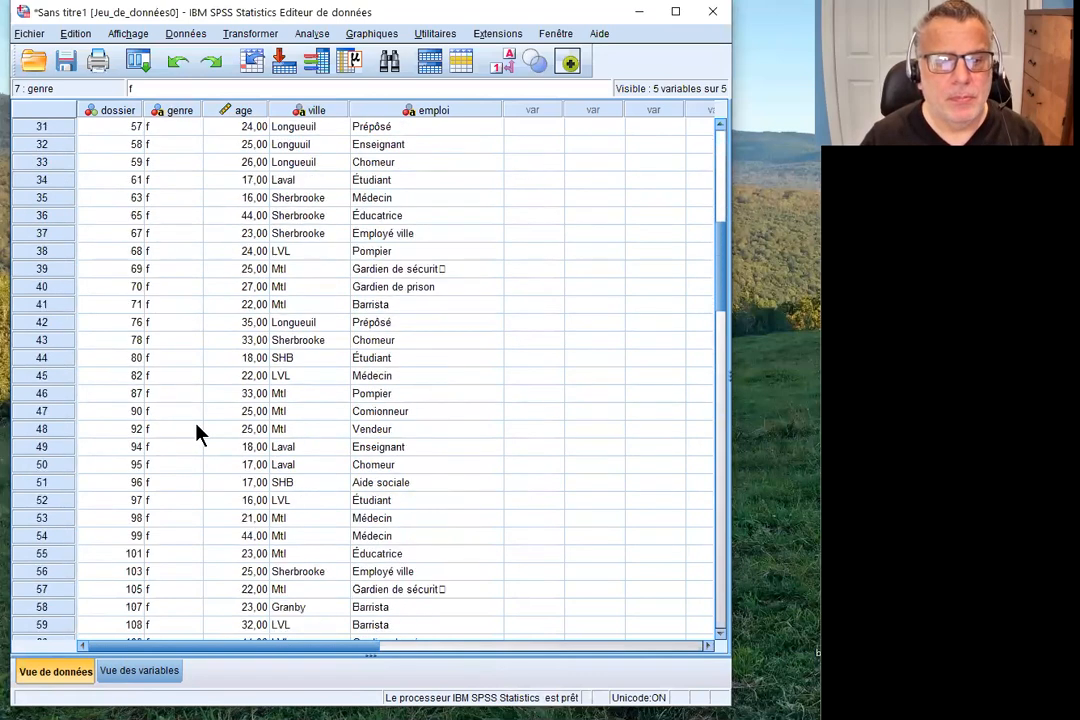
{"action": "scroll", "coordinate": [190, 440], "scroll_direction": "down", "scroll_amount": 5}
{"action": "left_click", "coordinate": [182, 340]}
{"action": "left_click", "coordinate": [178, 358]}
{"action": "left_click", "coordinate": [181, 398]}
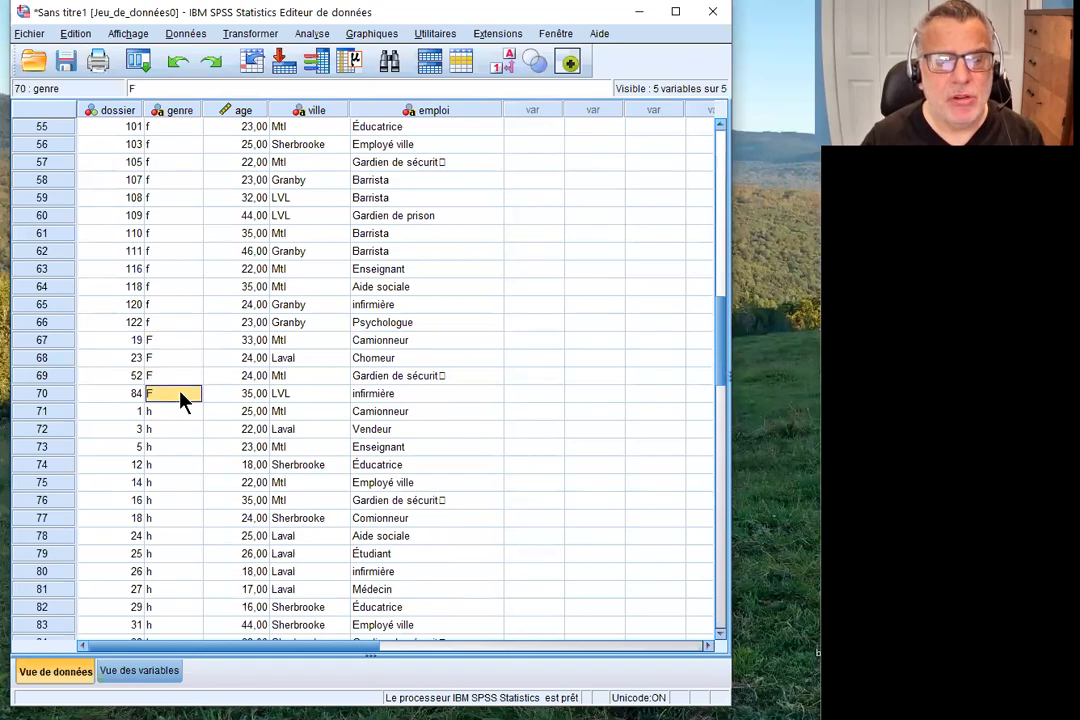
{"action": "left_click", "coordinate": [186, 432]}
{"action": "scroll", "coordinate": [196, 428], "scroll_direction": "down", "scroll_amount": 2}
{"action": "scroll", "coordinate": [196, 428], "scroll_direction": "down", "scroll_amount": 17}
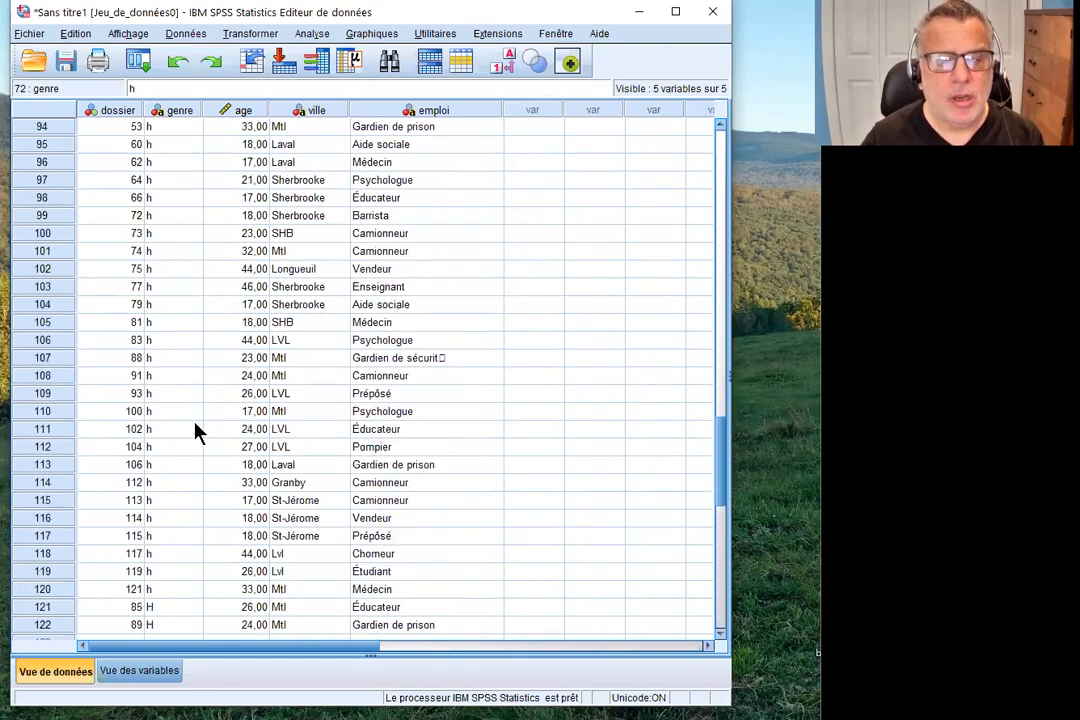
{"action": "scroll", "coordinate": [196, 428], "scroll_direction": "up", "scroll_amount": 14}
{"action": "scroll", "coordinate": [196, 428], "scroll_direction": "up", "scroll_amount": 20}
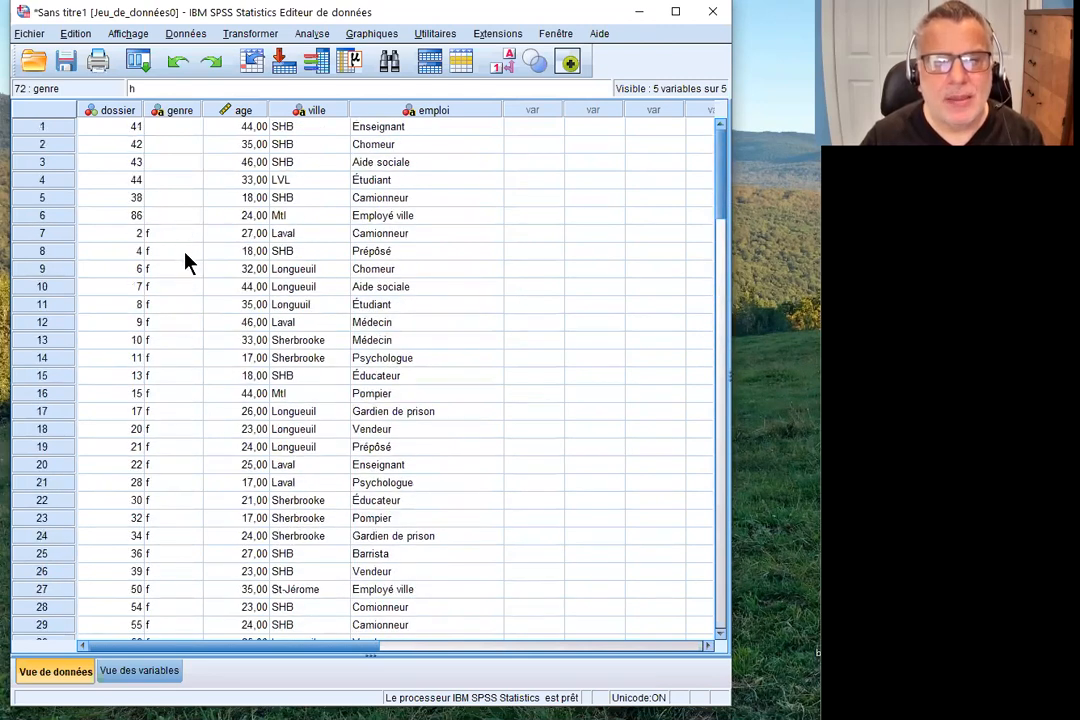
Replace the genre value f with 1 in row 7 and copy that code into rows 8 to 21.
{"action": "left_click", "coordinate": [190, 236]}
{"action": "type", "text": "1"}
{"action": "key", "text": "Return"}
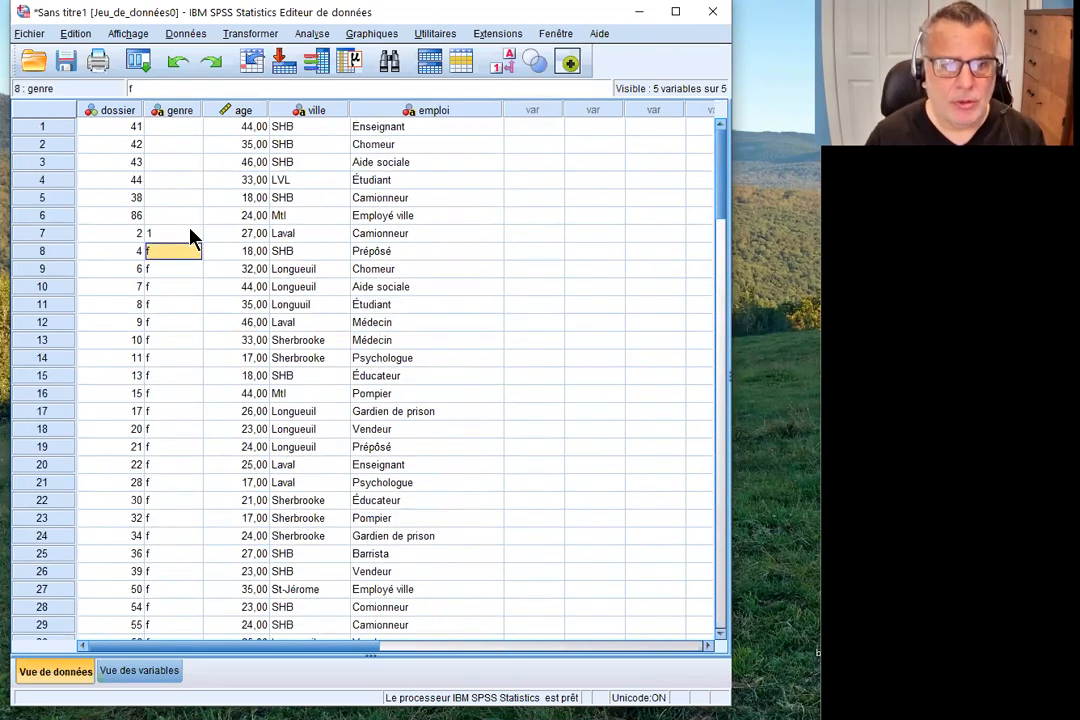
{"action": "right_click", "coordinate": [190, 233]}
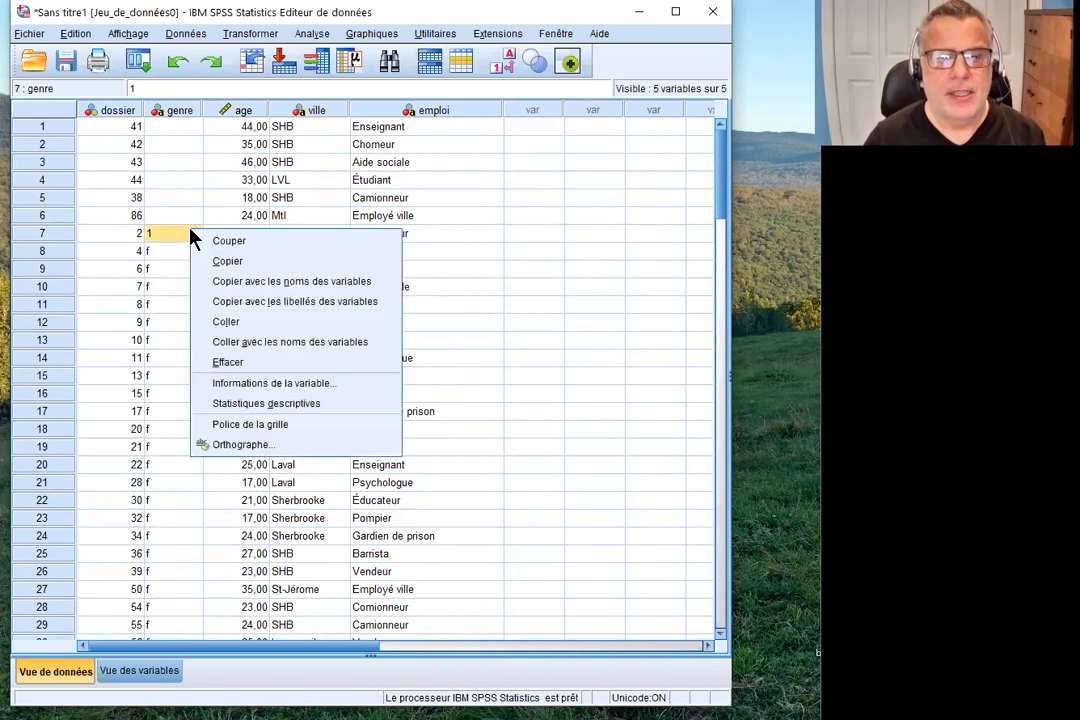
{"action": "left_click", "coordinate": [240, 261]}
{"action": "left_click_drag", "start_coordinate": [180, 255], "coordinate": [185, 492]}
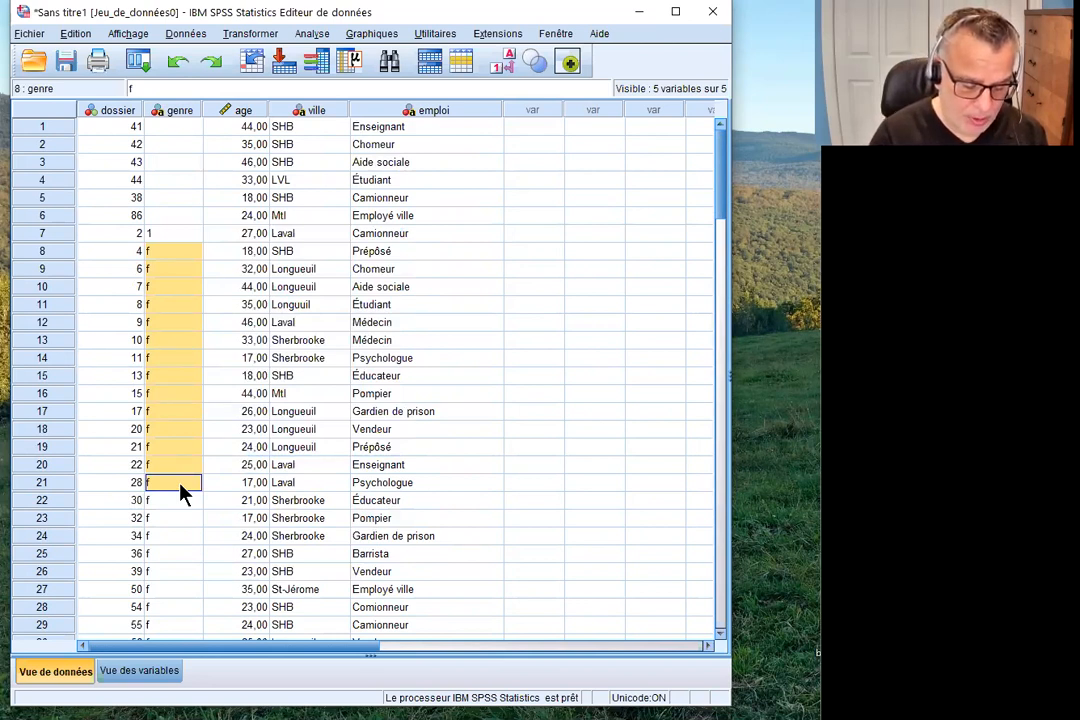
{"action": "type", "text": "1"}
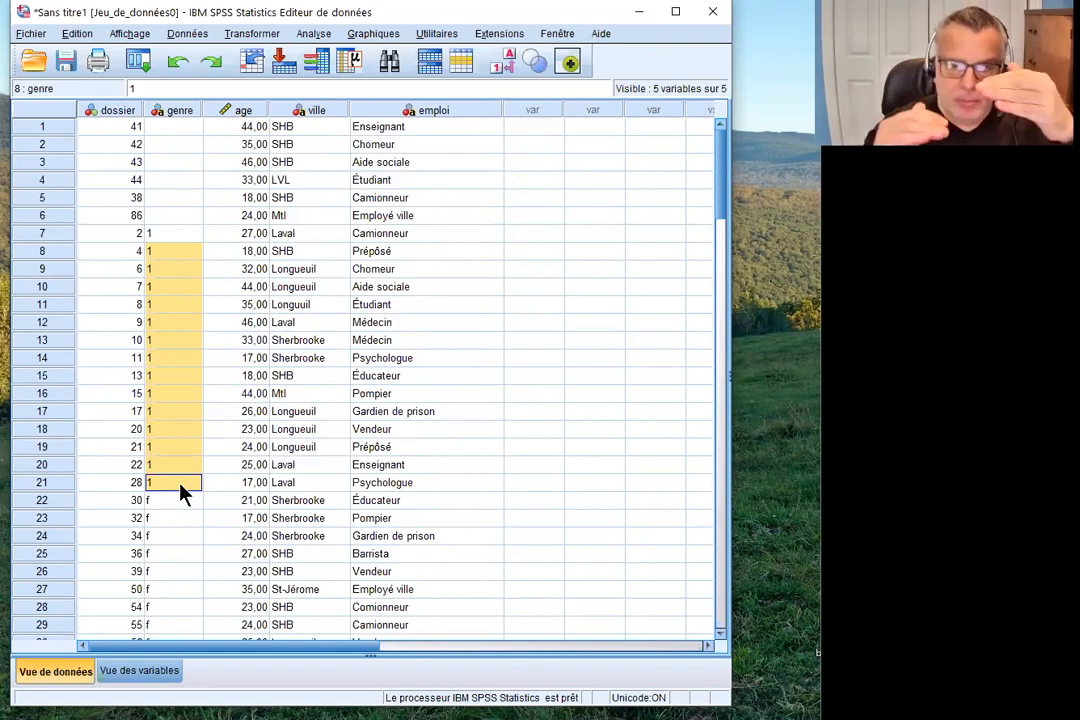
Replace the first h in the genre column, in row 71, with the code 2.
{"action": "scroll", "coordinate": [183, 500], "scroll_direction": "down", "scroll_amount": 16}
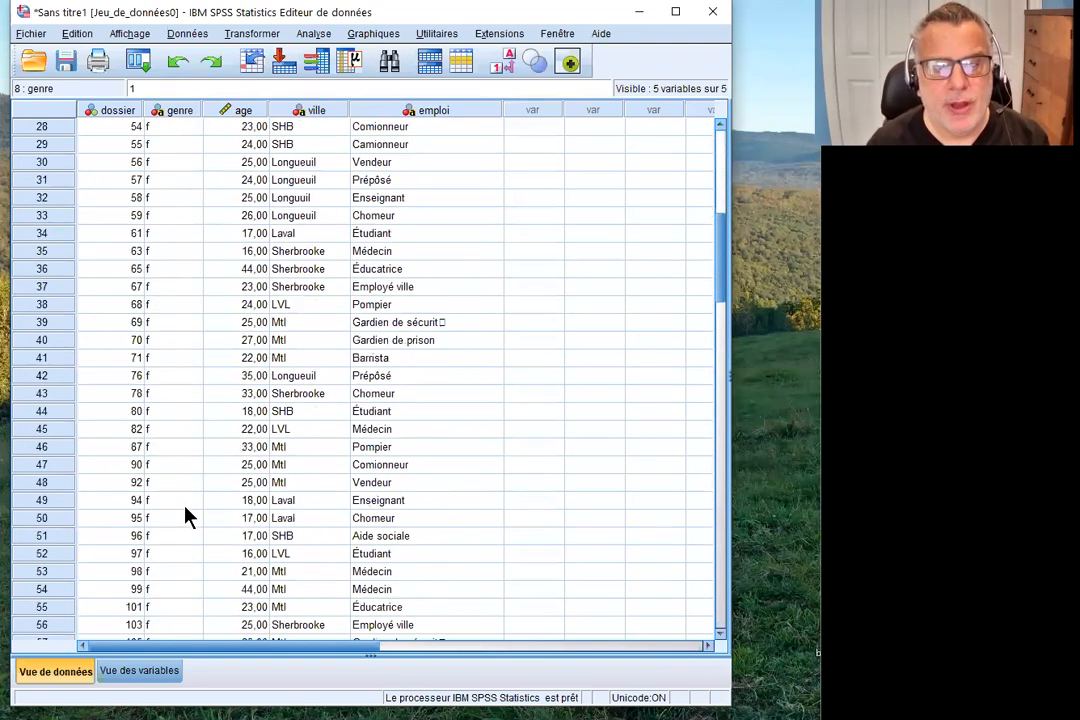
{"action": "scroll", "coordinate": [185, 520], "scroll_direction": "up", "scroll_amount": 4}
{"action": "scroll", "coordinate": [185, 520], "scroll_direction": "down", "scroll_amount": 13}
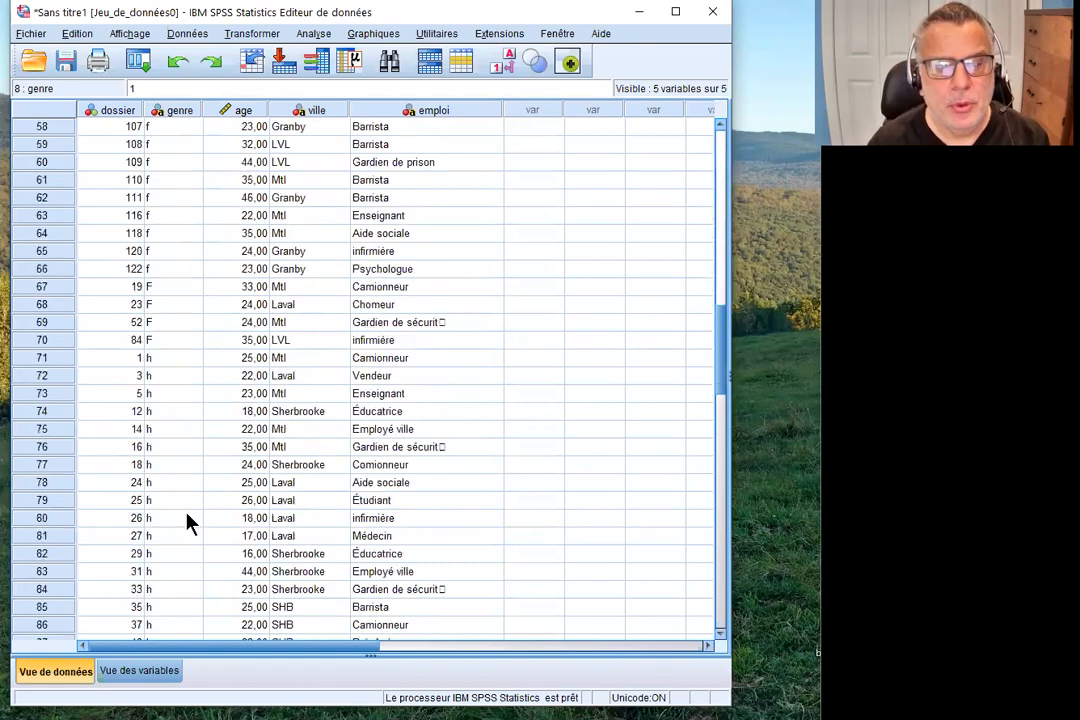
{"action": "scroll", "coordinate": [187, 522], "scroll_direction": "up", "scroll_amount": 4}
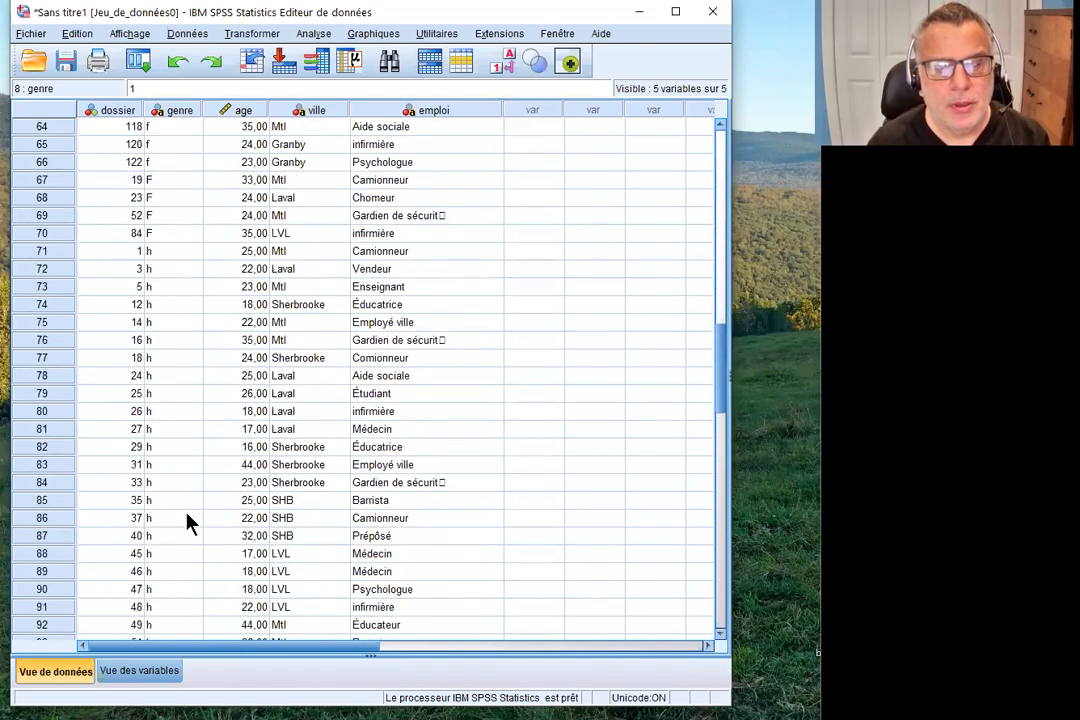
{"action": "left_click", "coordinate": [183, 250]}
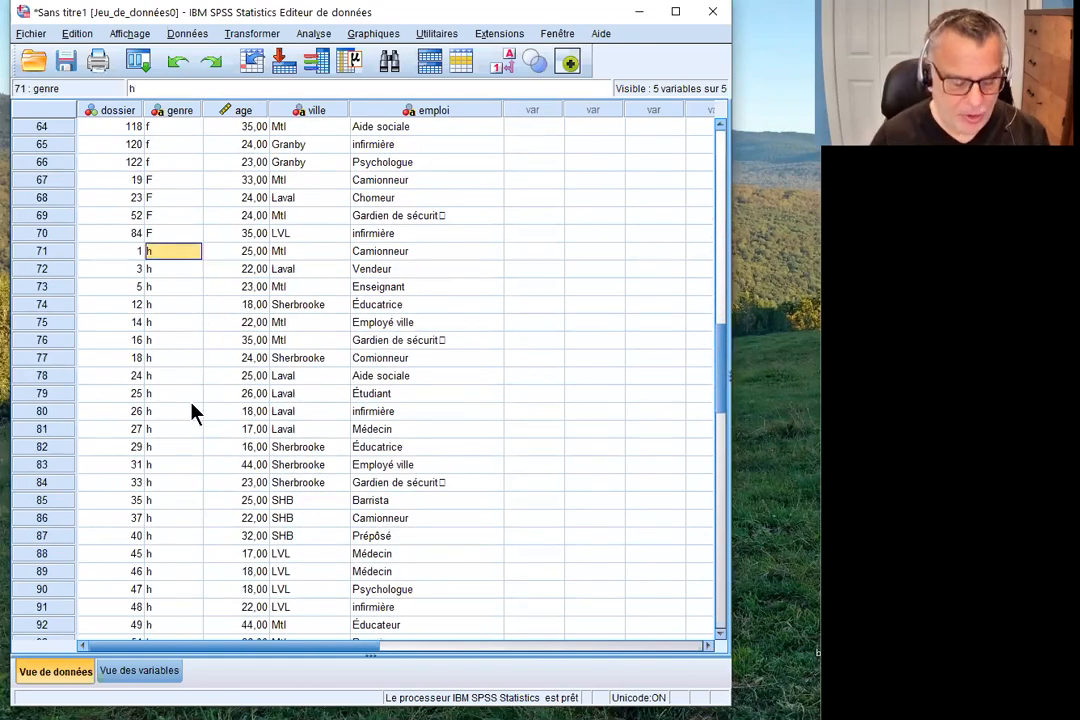
{"action": "type", "text": "2"}
{"action": "key", "text": "Return"}
{"action": "key", "text": "Up"}
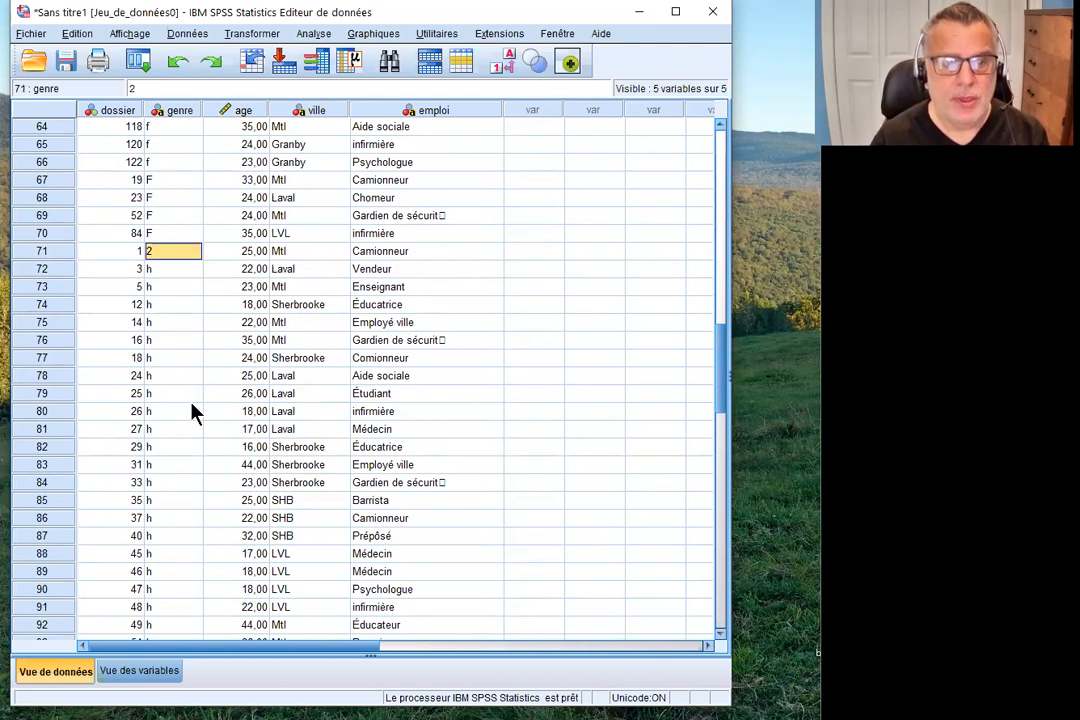
Copy the code 2 from row 71 of the genre column into rows 72 to 83.
{"action": "right_click", "coordinate": [175, 258]}
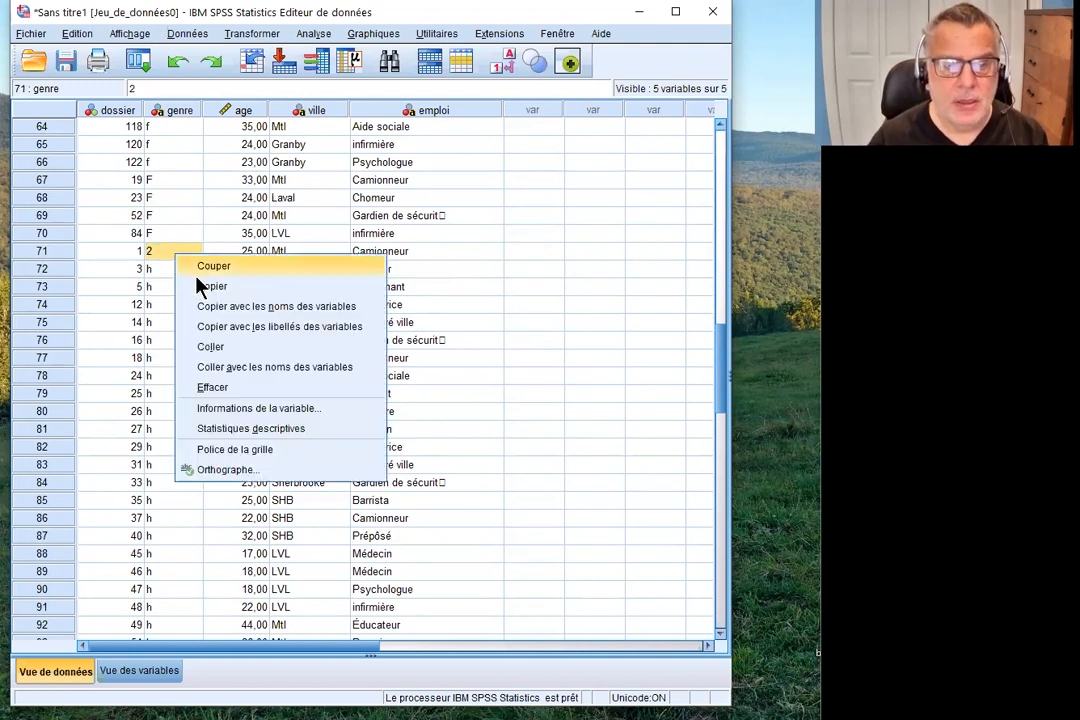
{"action": "left_click", "coordinate": [200, 283]}
{"action": "left_click_drag", "start_coordinate": [168, 268], "coordinate": [161, 476]}
{"action": "right_click", "coordinate": [172, 352]}
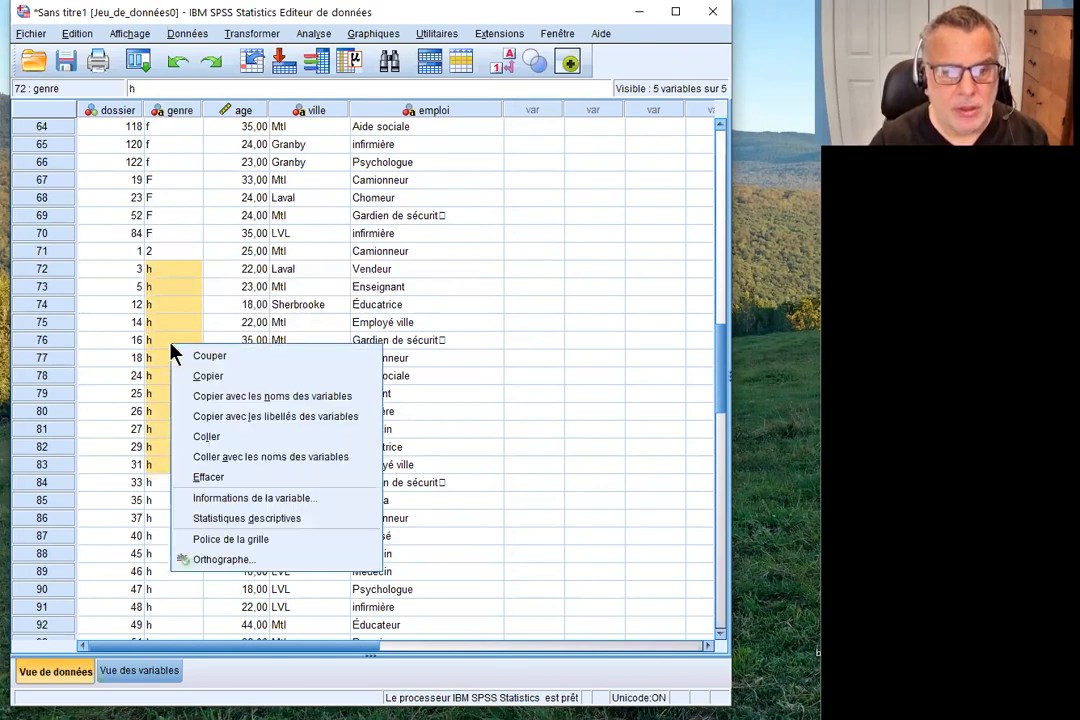
{"action": "left_click", "coordinate": [229, 437]}
{"action": "left_click", "coordinate": [171, 414]}
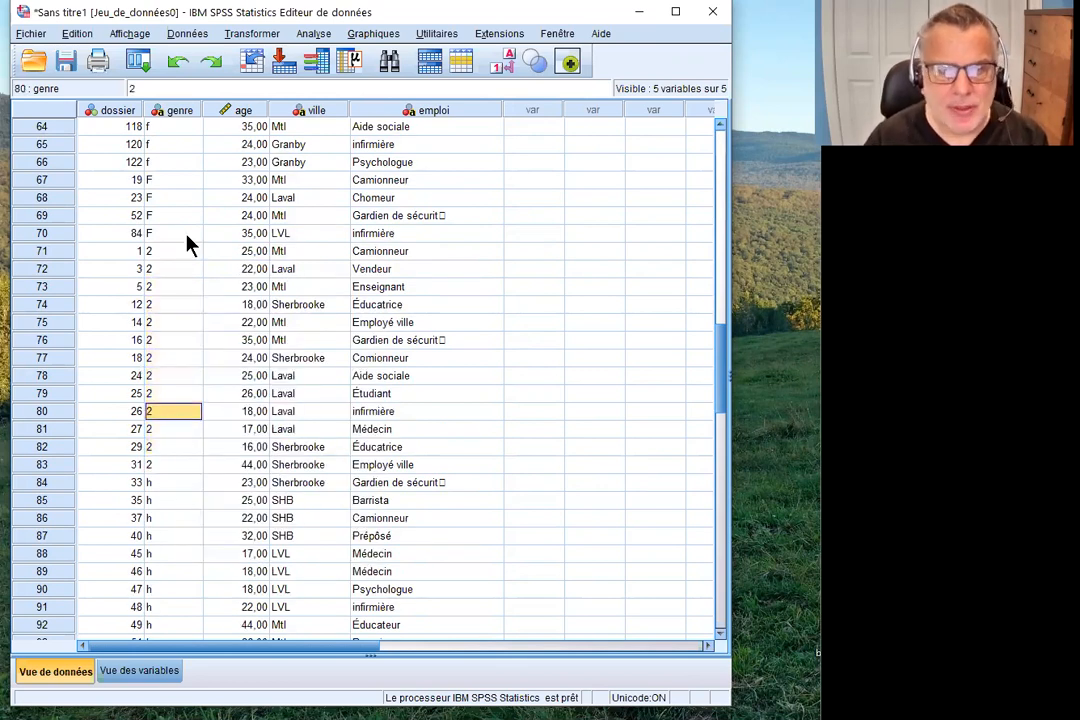
Undo the recoding of the genre values in the h rows and the f rows.
{"action": "left_click", "coordinate": [176, 66]}
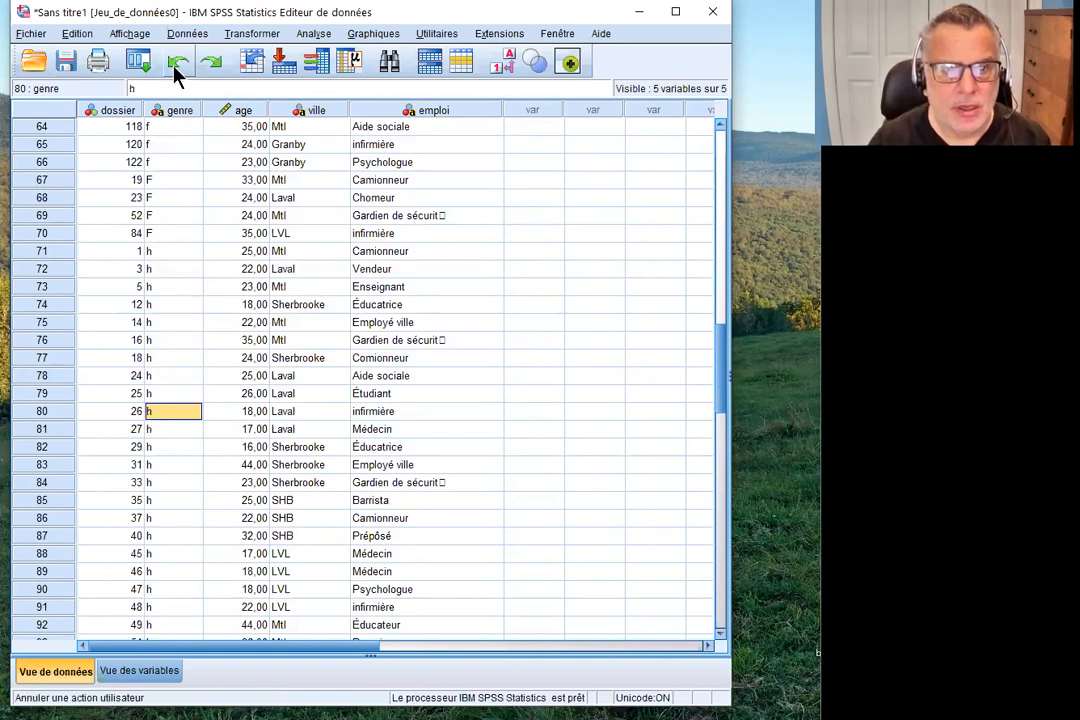
{"action": "scroll", "coordinate": [237, 222], "scroll_direction": "up", "scroll_amount": 6}
{"action": "left_click", "coordinate": [176, 66]}
{"action": "scroll", "coordinate": [229, 205], "scroll_direction": "up", "scroll_amount": 15}
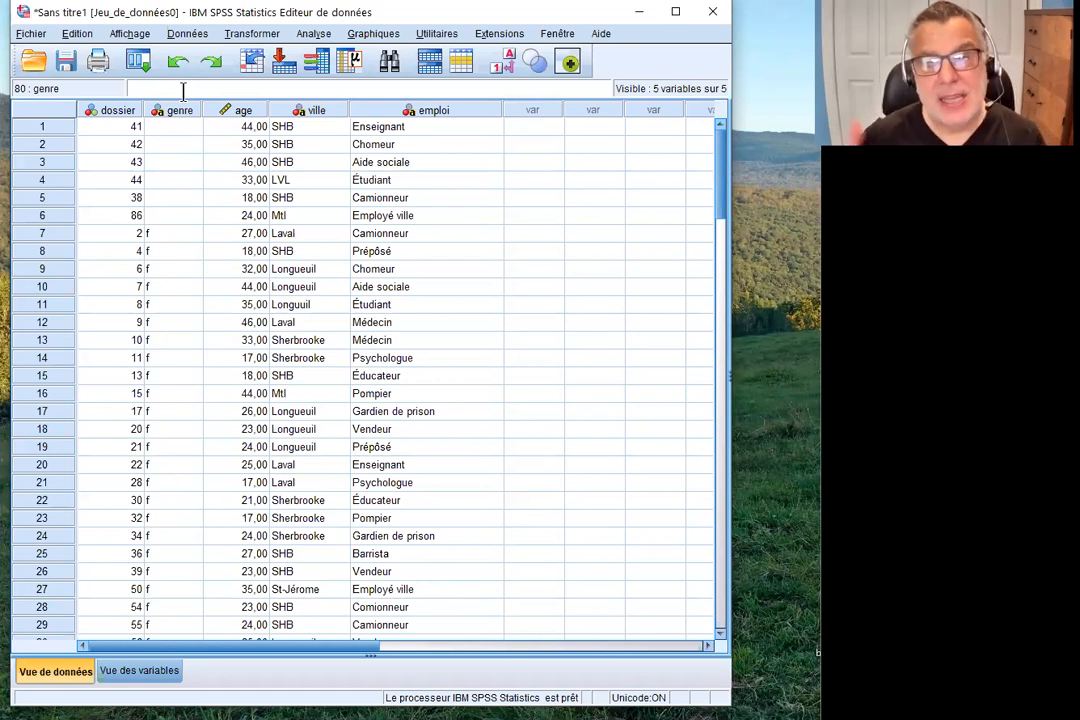
Sort the cases by ville in ascending order.
{"action": "left_click", "coordinate": [300, 114]}
{"action": "right_click", "coordinate": [300, 114]}
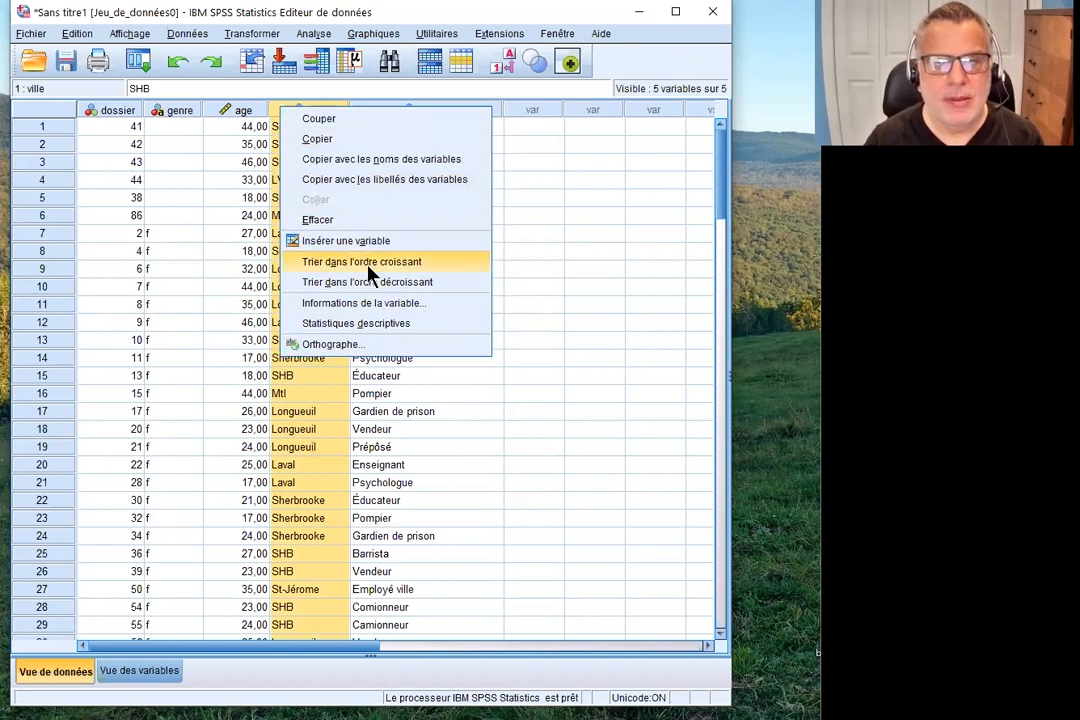
{"action": "left_click", "coordinate": [430, 265]}
Examine the sorted ville column for misspelled, abbreviated and inconsistently capitalized city names.
{"action": "left_click", "coordinate": [318, 182]}
{"action": "left_click_drag", "start_coordinate": [316, 126], "coordinate": [333, 484]}
{"action": "scroll", "coordinate": [330, 262], "scroll_direction": "down", "scroll_amount": 3}
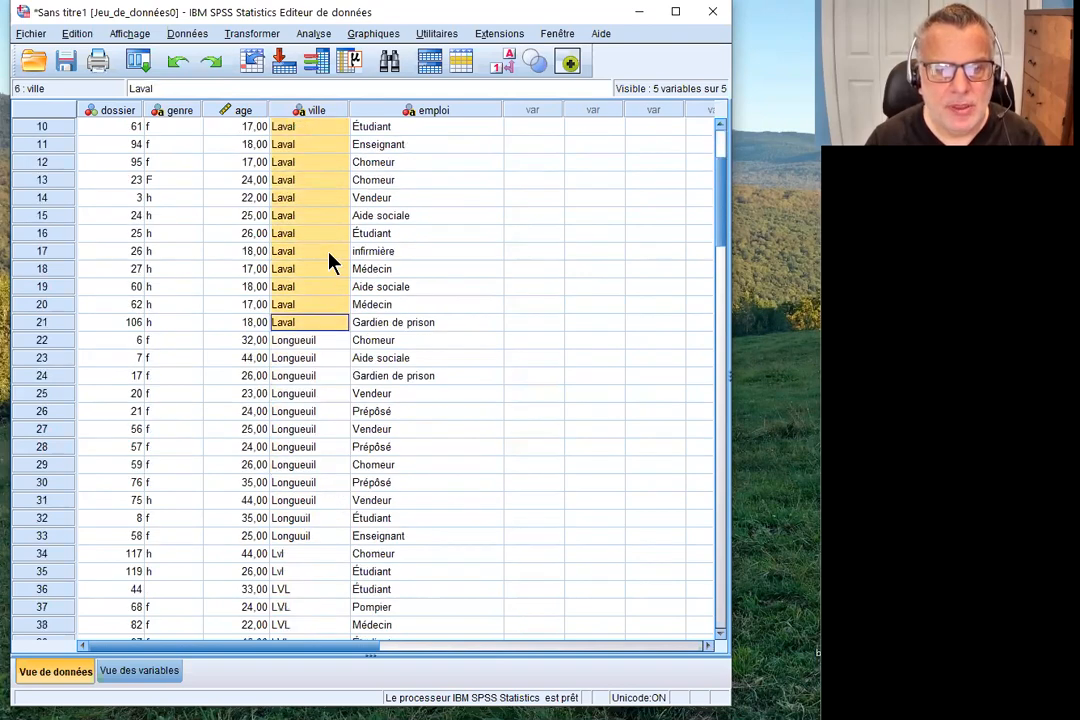
{"action": "scroll", "coordinate": [333, 262], "scroll_direction": "down", "scroll_amount": 3}
{"action": "left_click", "coordinate": [333, 393]}
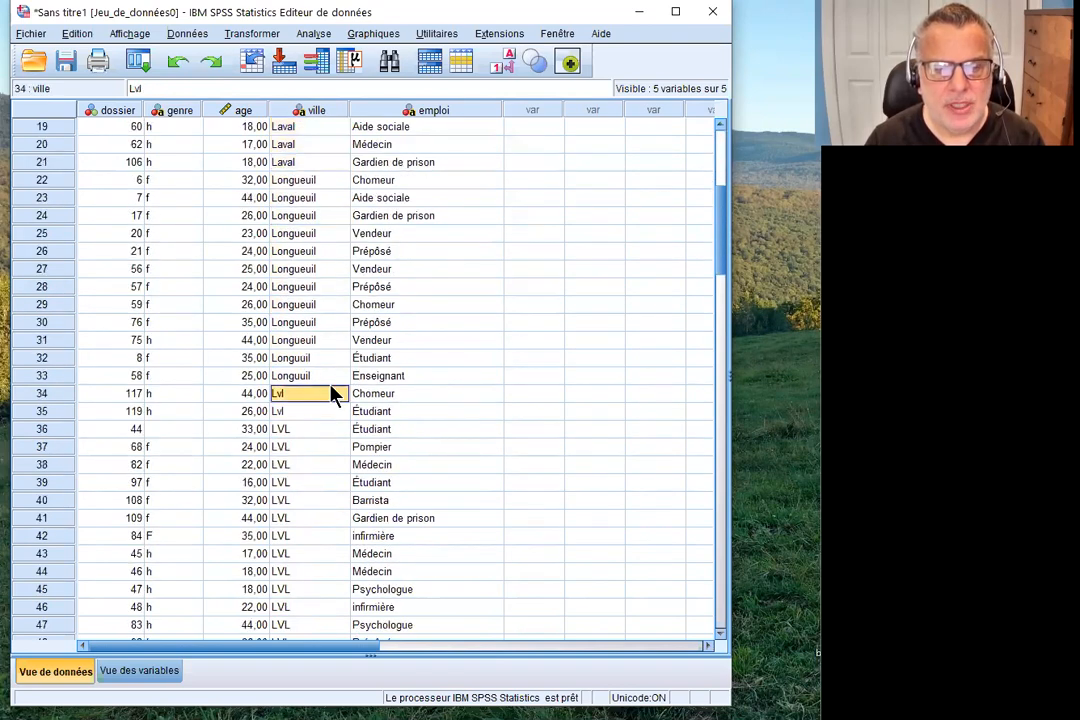
{"action": "scroll", "coordinate": [338, 380], "scroll_direction": "down", "scroll_amount": 2}
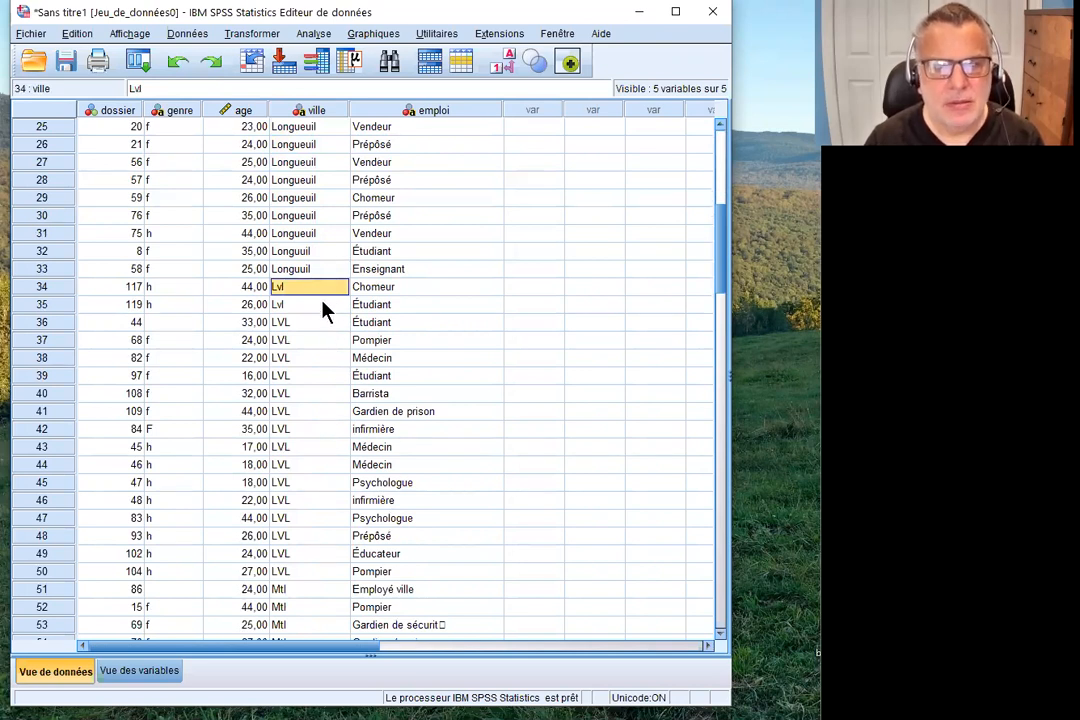
{"action": "scroll", "coordinate": [323, 311], "scroll_direction": "up", "scroll_amount": 8}
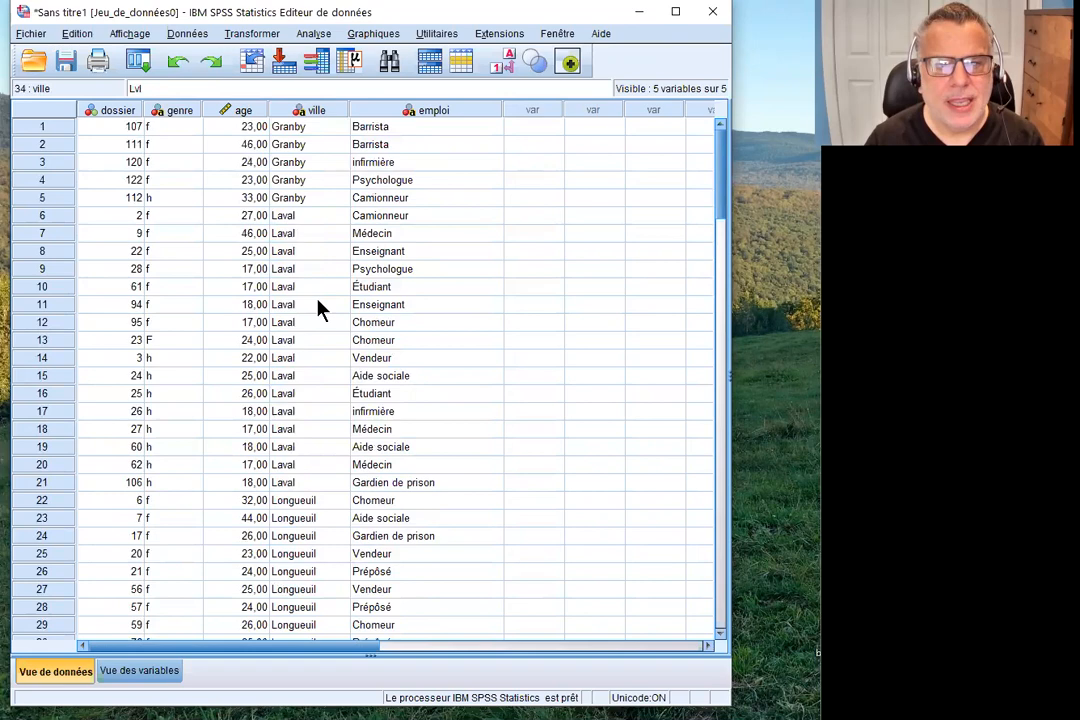
Replace the first Lvl in the ville column, in row 34, with Laval.
{"action": "scroll", "coordinate": [318, 305], "scroll_direction": "down", "scroll_amount": 10}
{"action": "left_click", "coordinate": [316, 305]}
{"action": "left_click", "coordinate": [323, 181]}
{"action": "type", "text": "Laval"}
{"action": "key", "text": "Return"}
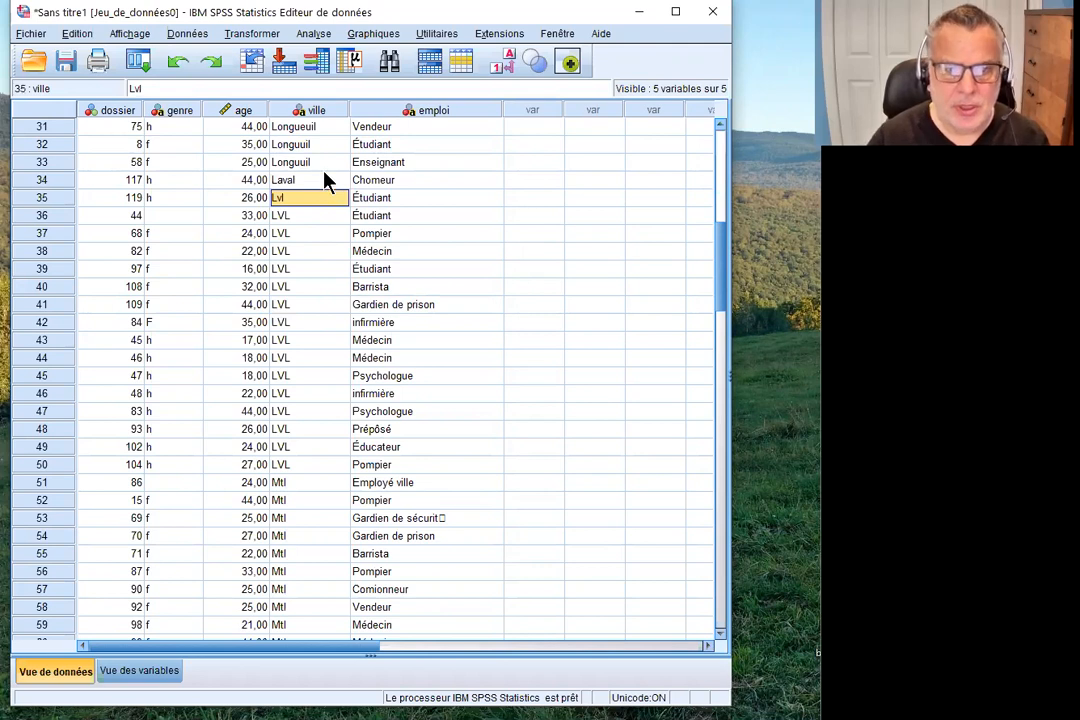
Copy Laval from row 34 of the ville column over the Lvl and LVL entries in rows 35 to 50.
{"action": "left_click", "coordinate": [327, 179]}
{"action": "right_click", "coordinate": [328, 178]}
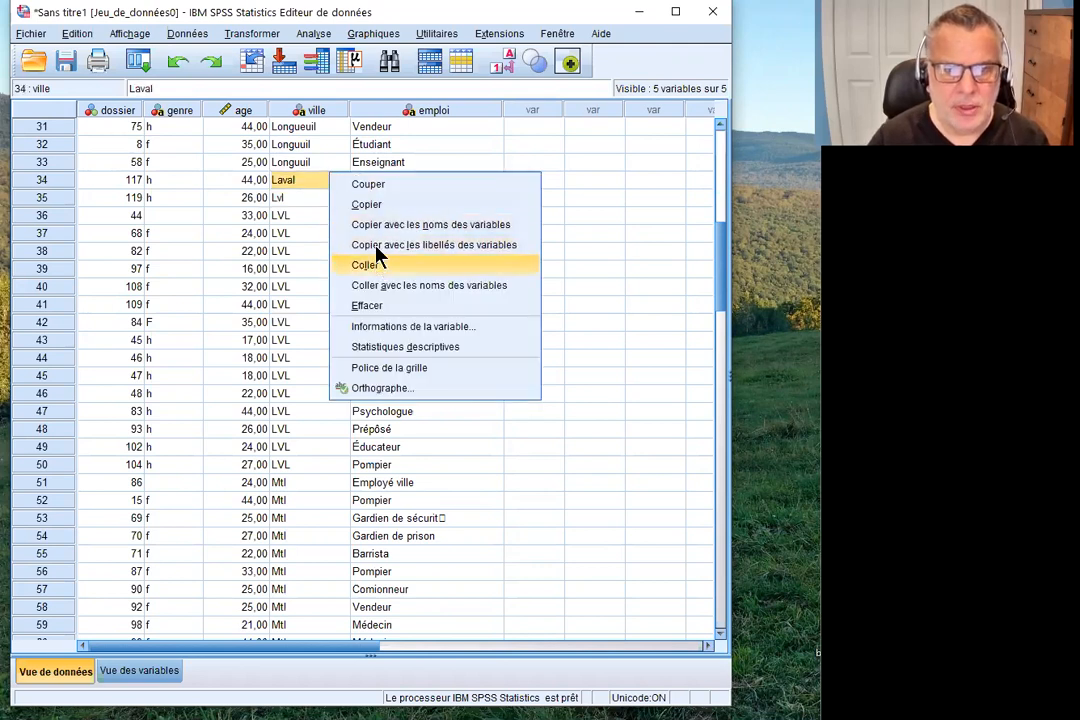
{"action": "left_click", "coordinate": [366, 204]}
{"action": "left_click_drag", "start_coordinate": [305, 199], "coordinate": [297, 464]}
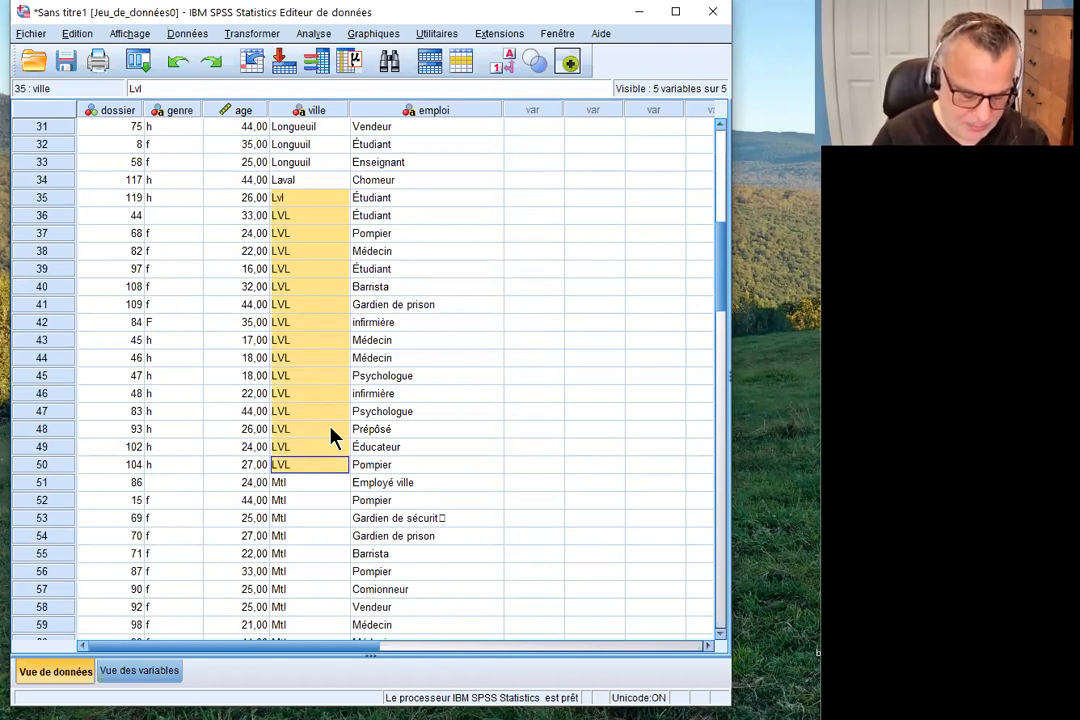
{"action": "key", "text": "ctrl+v"}
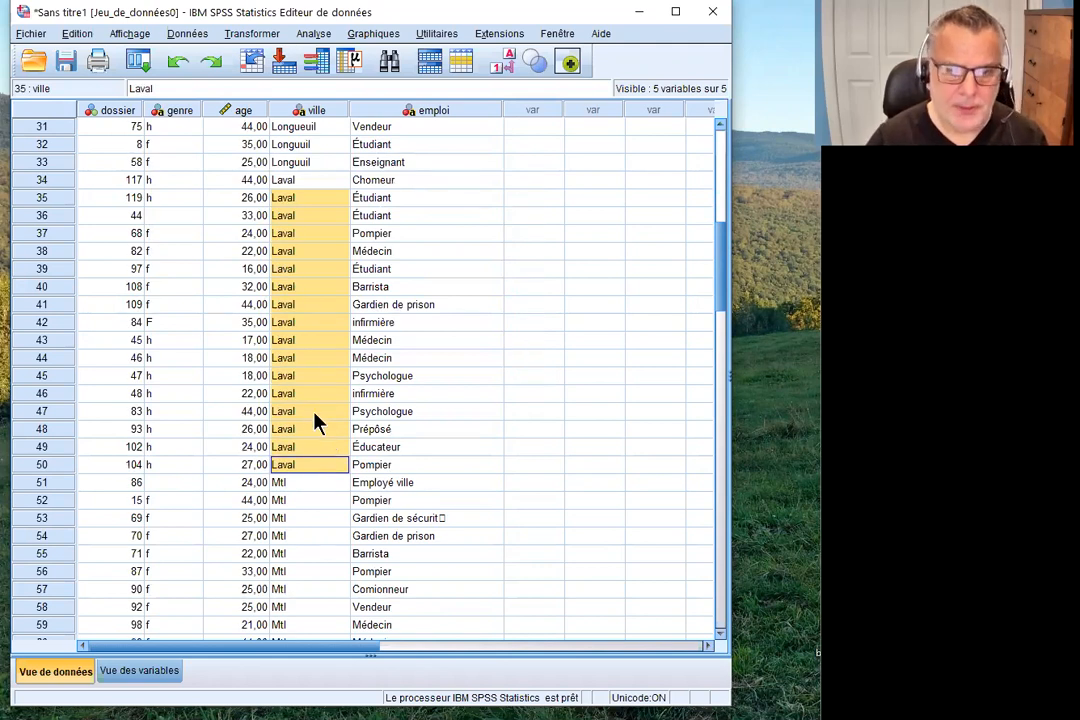
{"action": "left_click", "coordinate": [312, 418]}
Replace the misspelled Longuuil entries in rows 32 and 33 of the ville column with a copy of Longueuil.
{"action": "scroll", "coordinate": [312, 420], "scroll_direction": "up", "scroll_amount": 3}
{"action": "left_click_drag", "start_coordinate": [327, 287], "coordinate": [318, 322]}
{"action": "right_click", "coordinate": [327, 287]}
{"action": "left_click", "coordinate": [372, 316]}
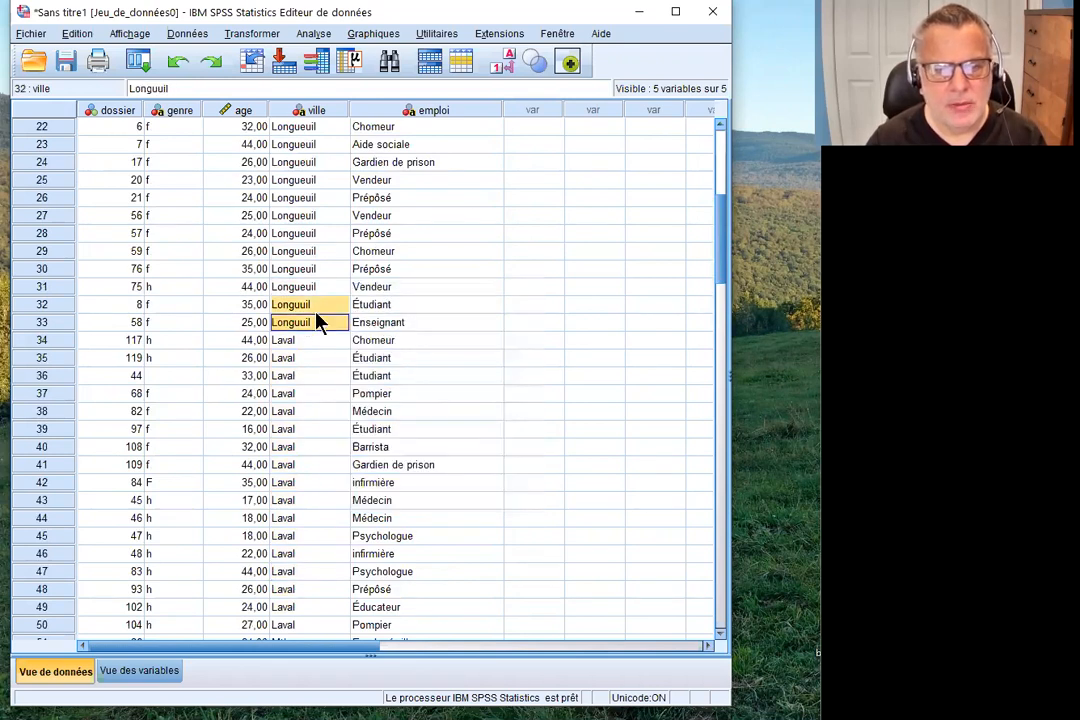
{"action": "right_click", "coordinate": [318, 314]}
{"action": "left_click", "coordinate": [340, 402]}
{"action": "left_click", "coordinate": [320, 358]}
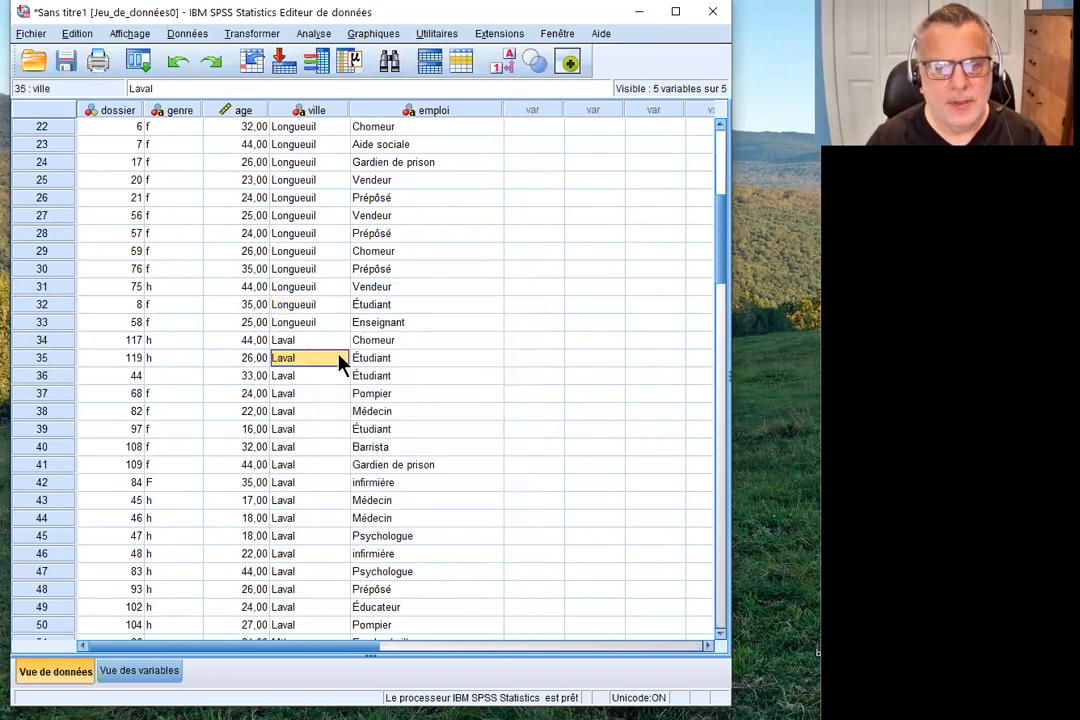
Copy Sherbrooke from row 99 of the ville column over the SHB entries in rows 82 to 98.
{"action": "scroll", "coordinate": [342, 400], "scroll_direction": "down", "scroll_amount": 14}
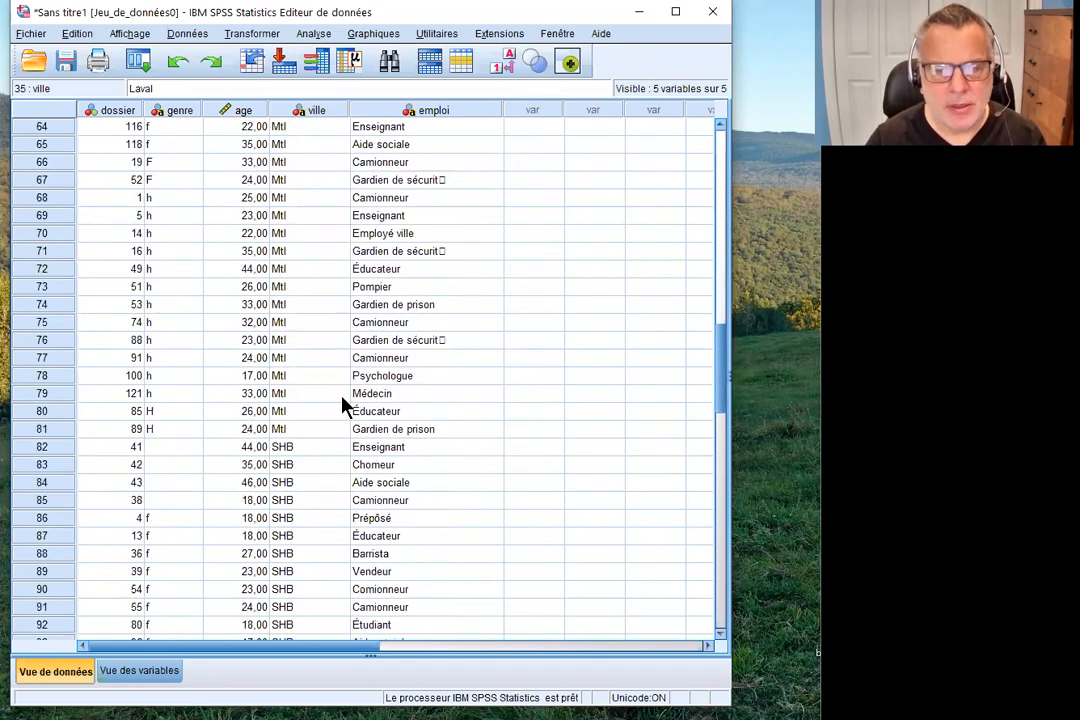
{"action": "scroll", "coordinate": [342, 404], "scroll_direction": "down", "scroll_amount": 5}
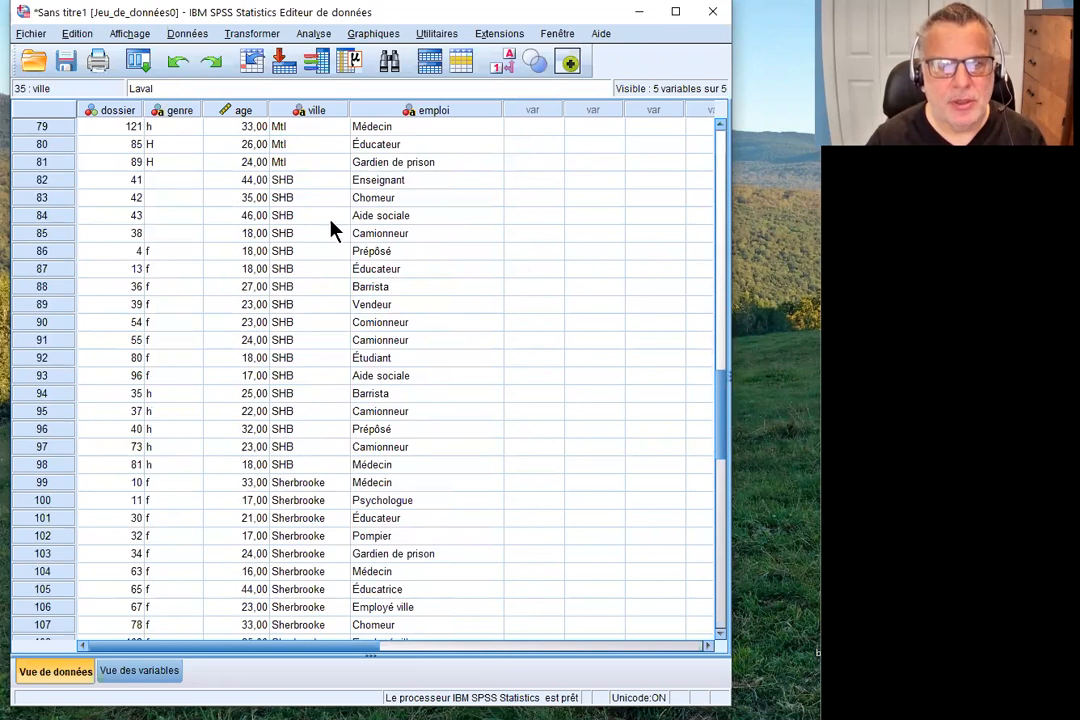
{"action": "left_click", "coordinate": [328, 484]}
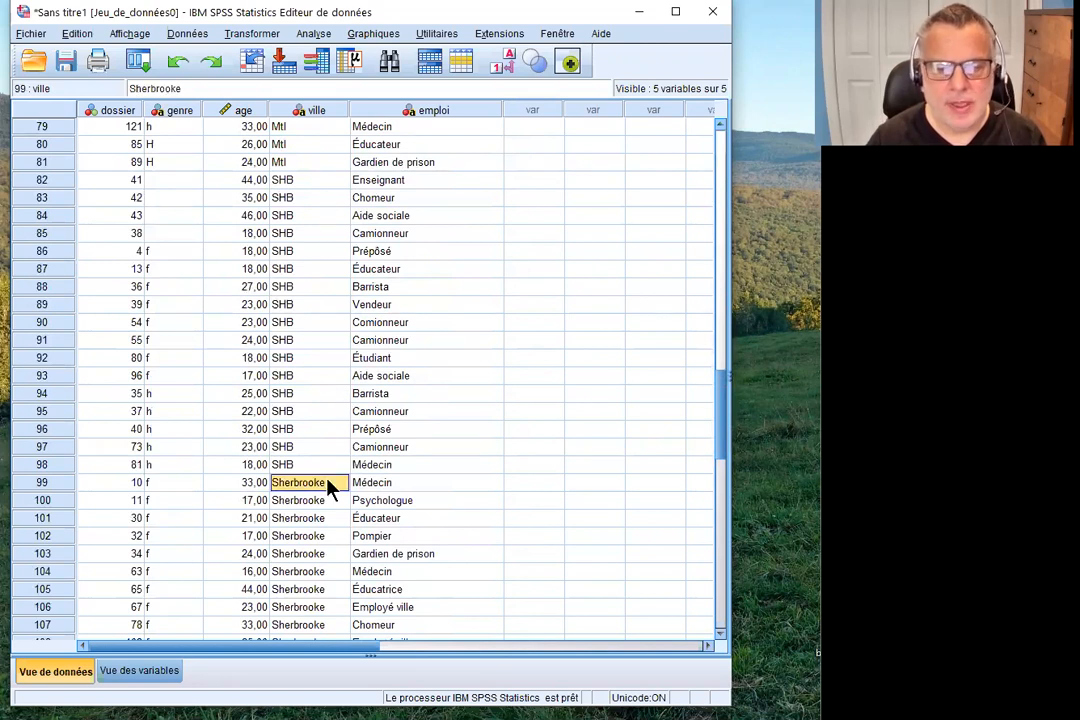
{"action": "right_click", "coordinate": [328, 484]}
{"action": "left_click", "coordinate": [356, 511]}
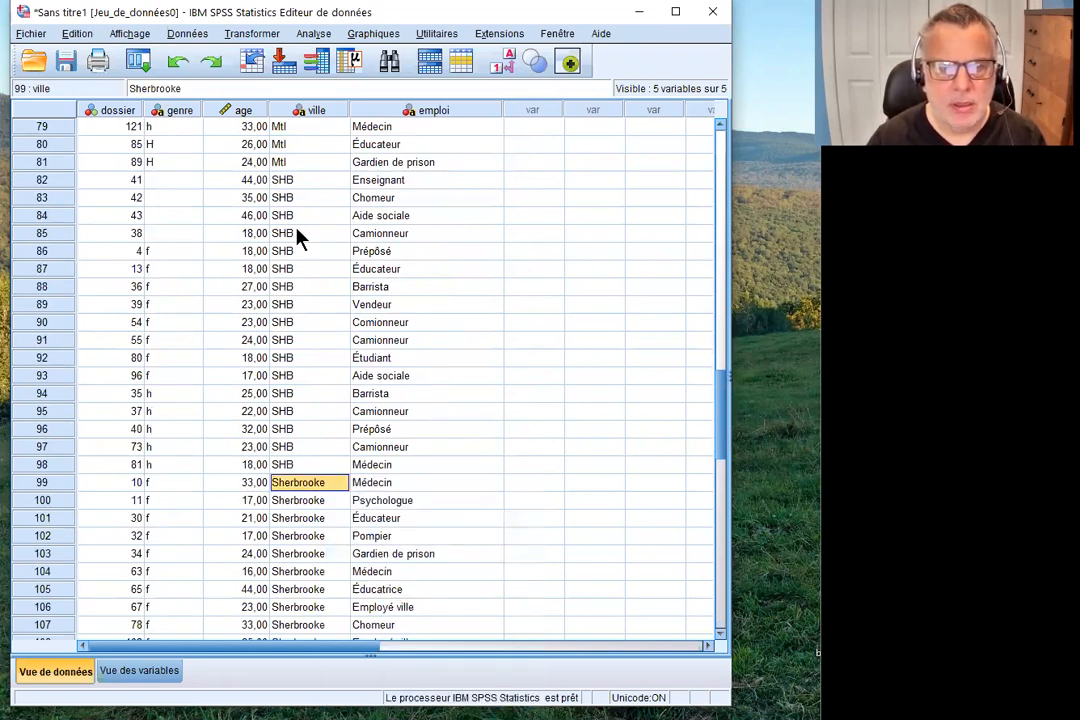
{"action": "left_click", "coordinate": [303, 183]}
{"action": "left_click_drag", "start_coordinate": [303, 184], "coordinate": [307, 450]}
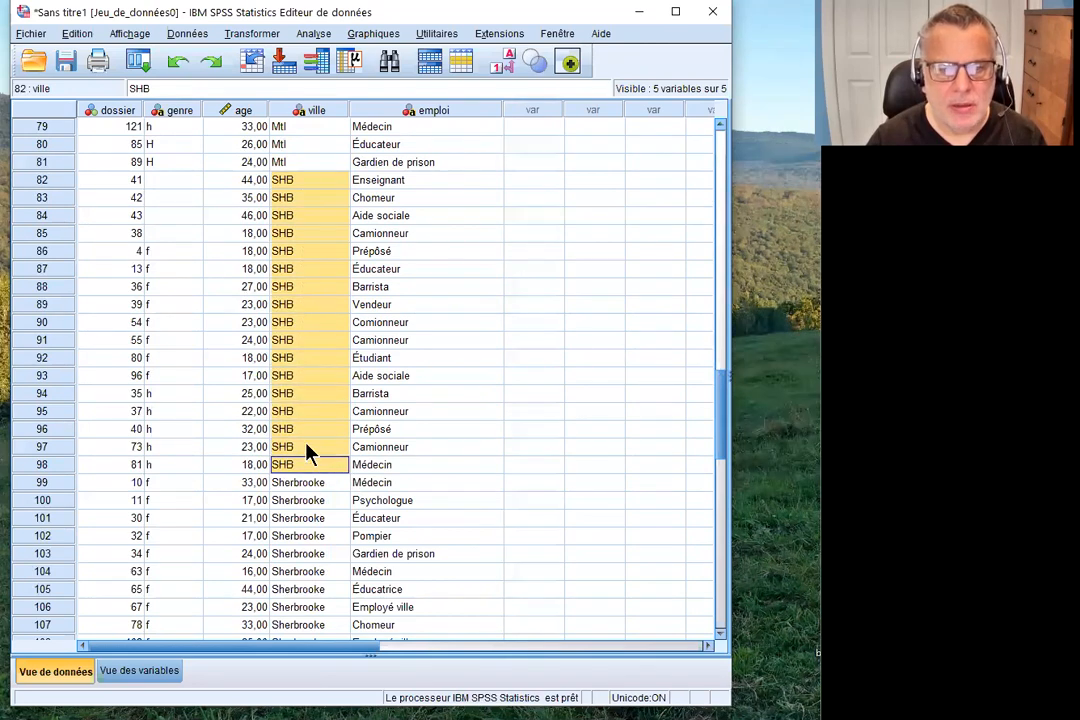
{"action": "right_click", "coordinate": [308, 270]}
{"action": "left_click", "coordinate": [330, 355]}
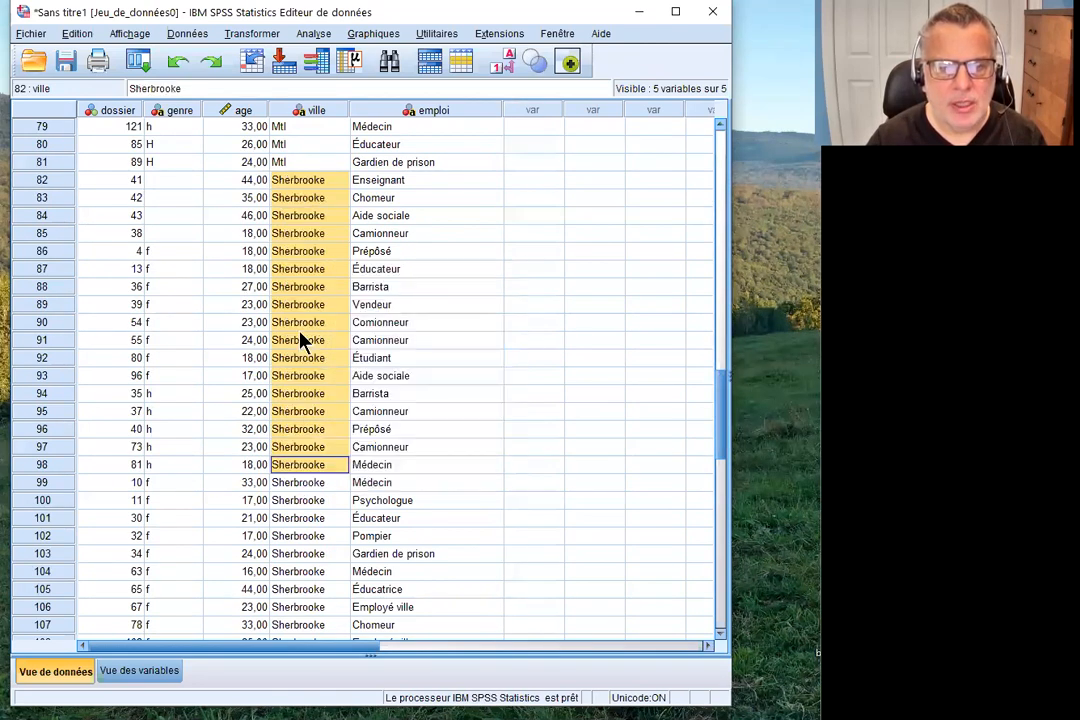
{"action": "left_click", "coordinate": [304, 340]}
Check the remaining ville entries and sort the cases by dossier in ascending order.
{"action": "scroll", "coordinate": [343, 391], "scroll_direction": "down", "scroll_amount": 6}
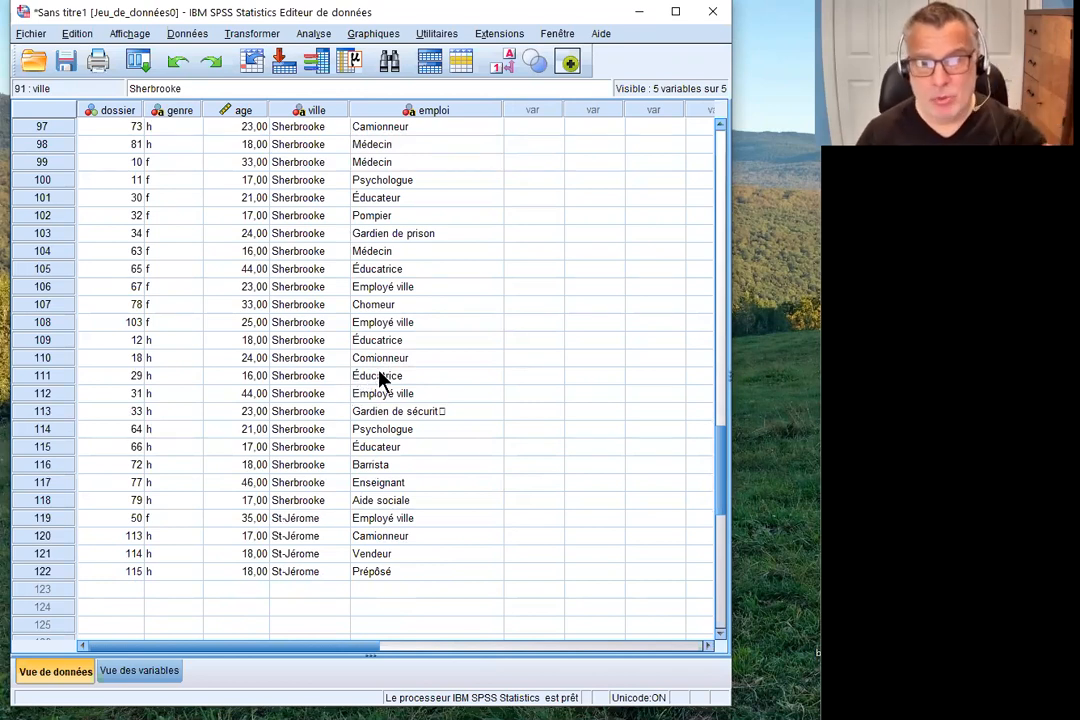
{"action": "scroll", "coordinate": [309, 428], "scroll_direction": "up", "scroll_amount": 20}
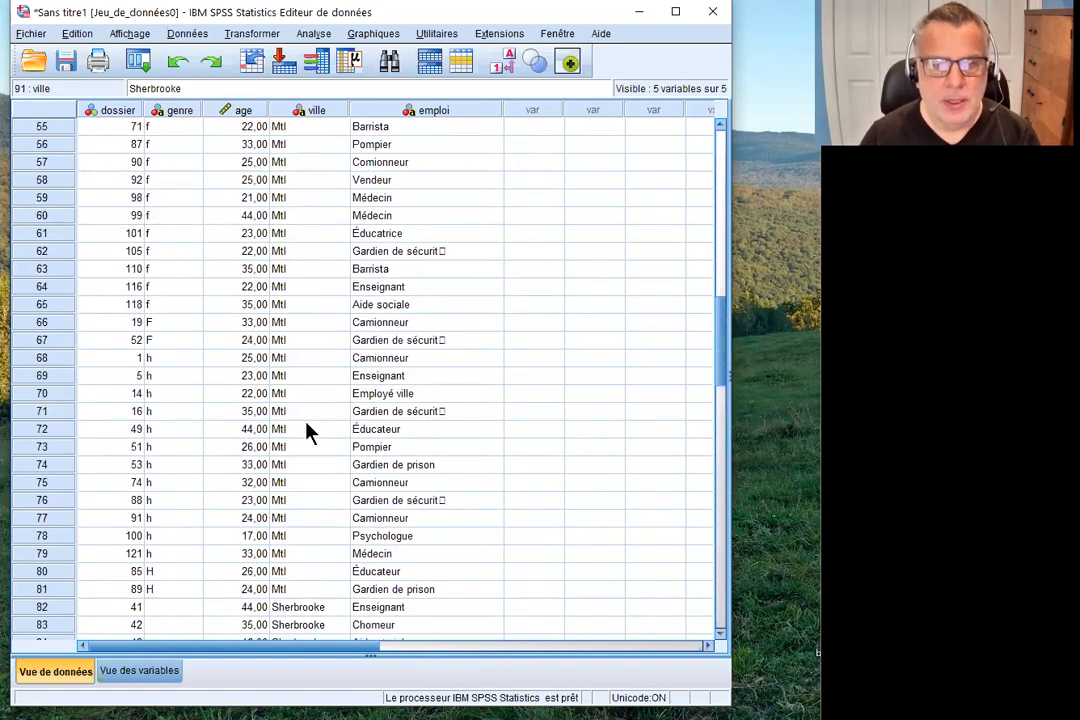
{"action": "scroll", "coordinate": [309, 431], "scroll_direction": "up", "scroll_amount": 3}
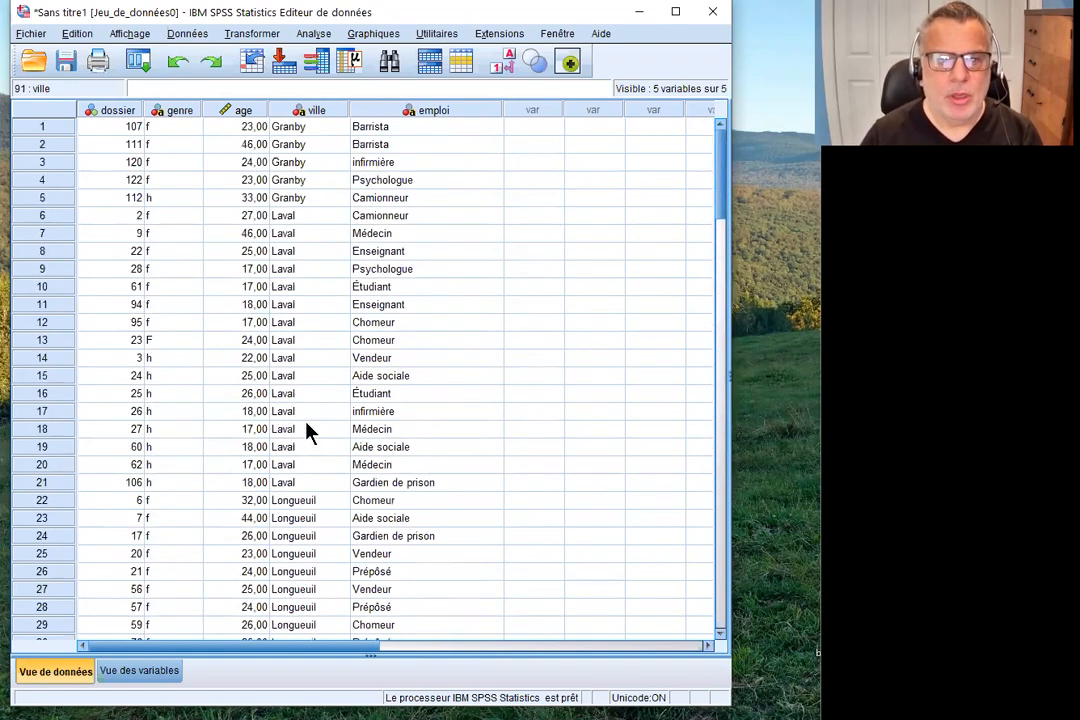
{"action": "right_click", "coordinate": [116, 108]}
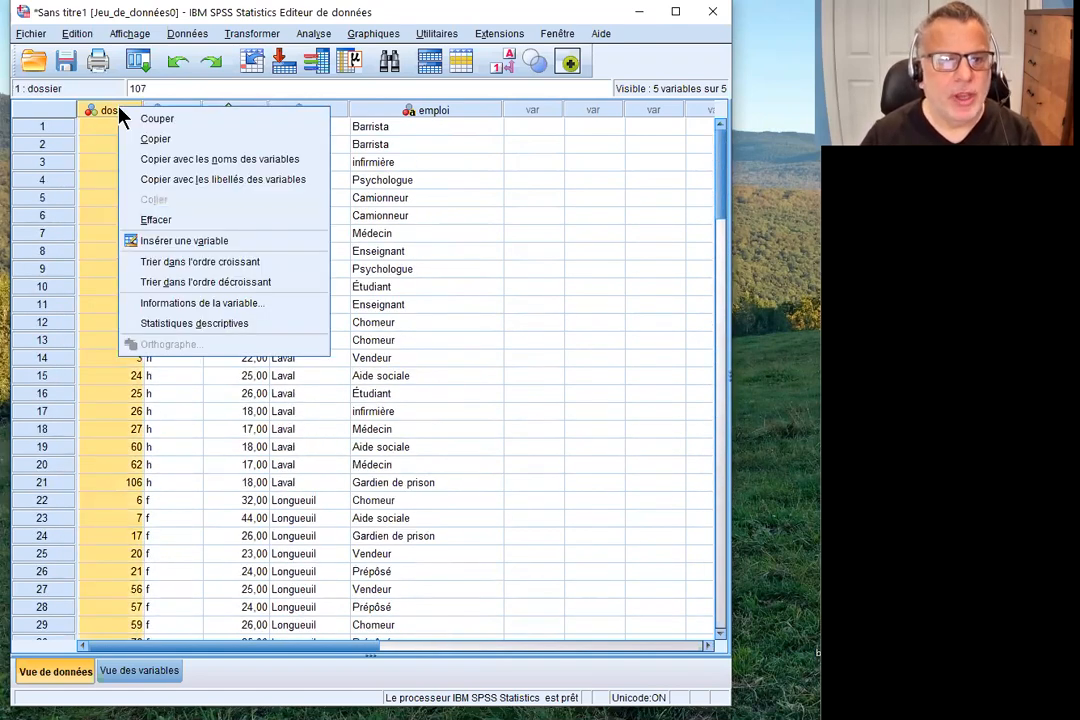
{"action": "left_click", "coordinate": [185, 263]}
{"action": "left_click", "coordinate": [238, 414]}
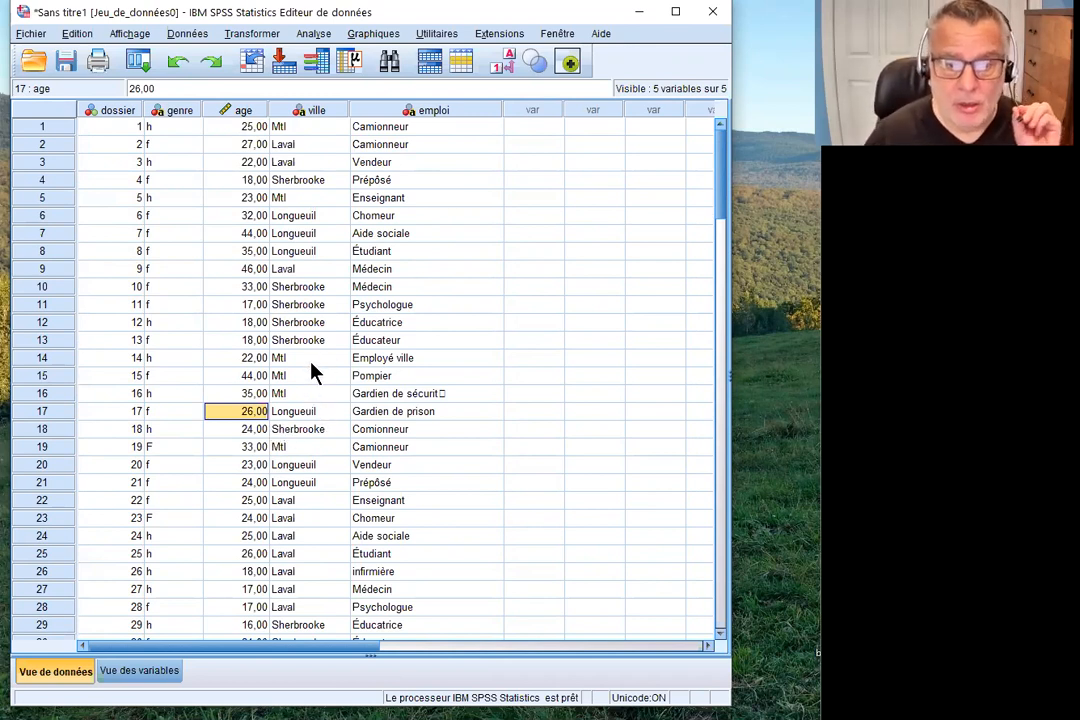
{"action": "left_click", "coordinate": [241, 425]}
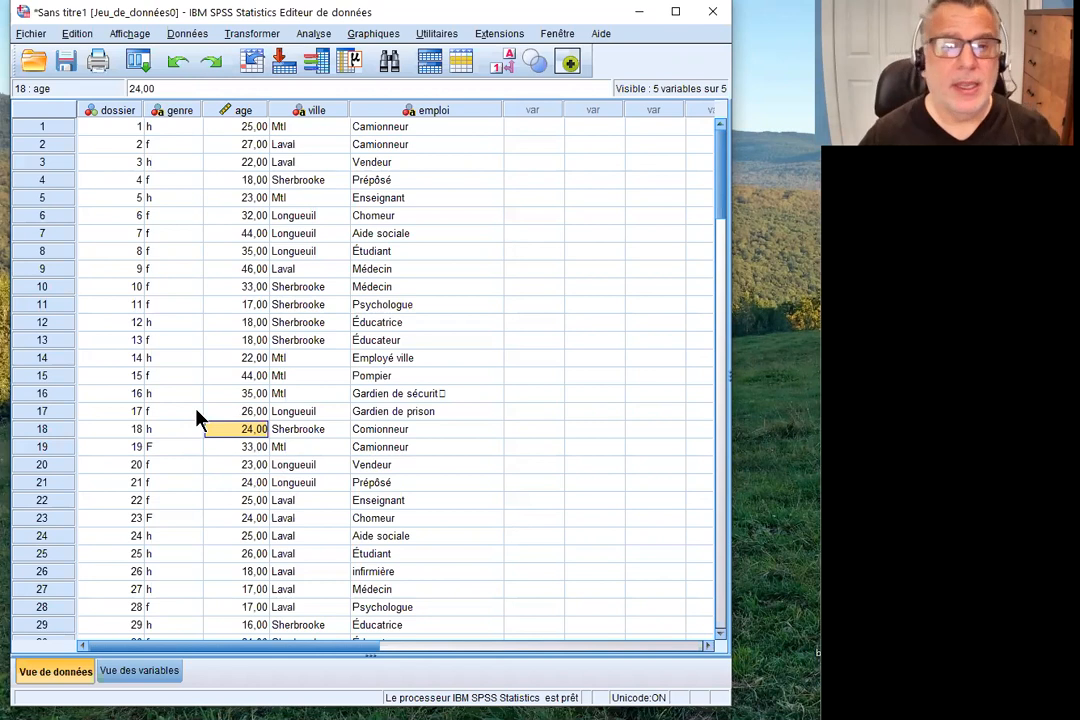
Run the Frequencies analysis on the genre variable with its frequency table displayed.
{"action": "left_click", "coordinate": [283, 34]}
{"action": "mouse_move", "coordinate": [318, 37]}
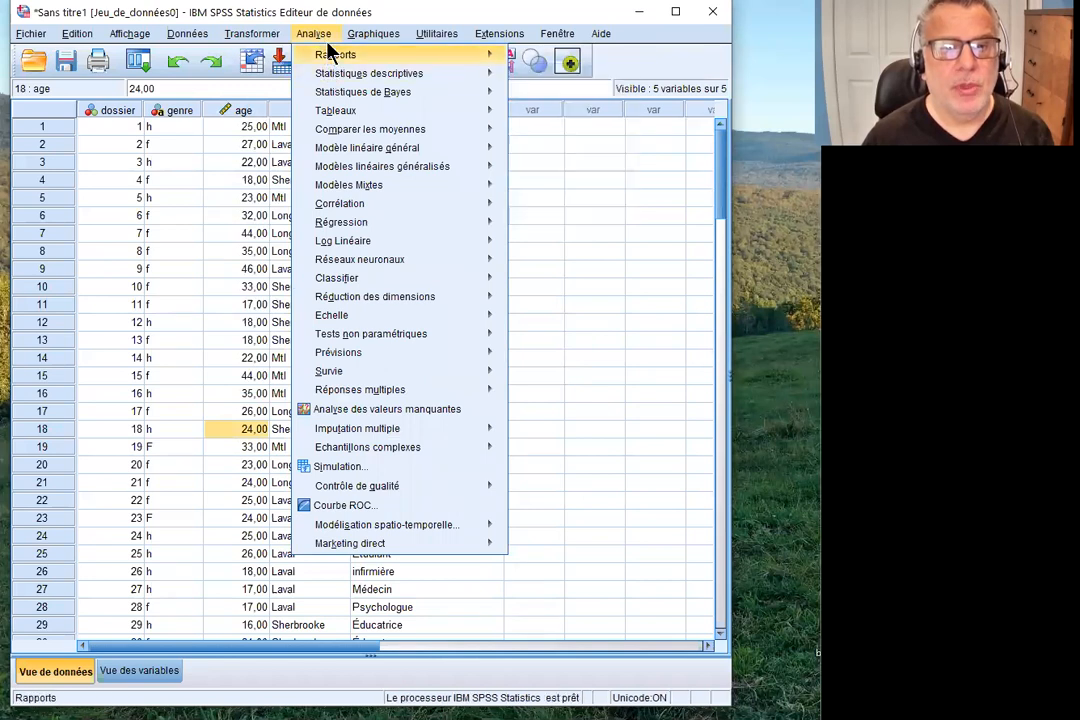
{"action": "mouse_move", "coordinate": [340, 74]}
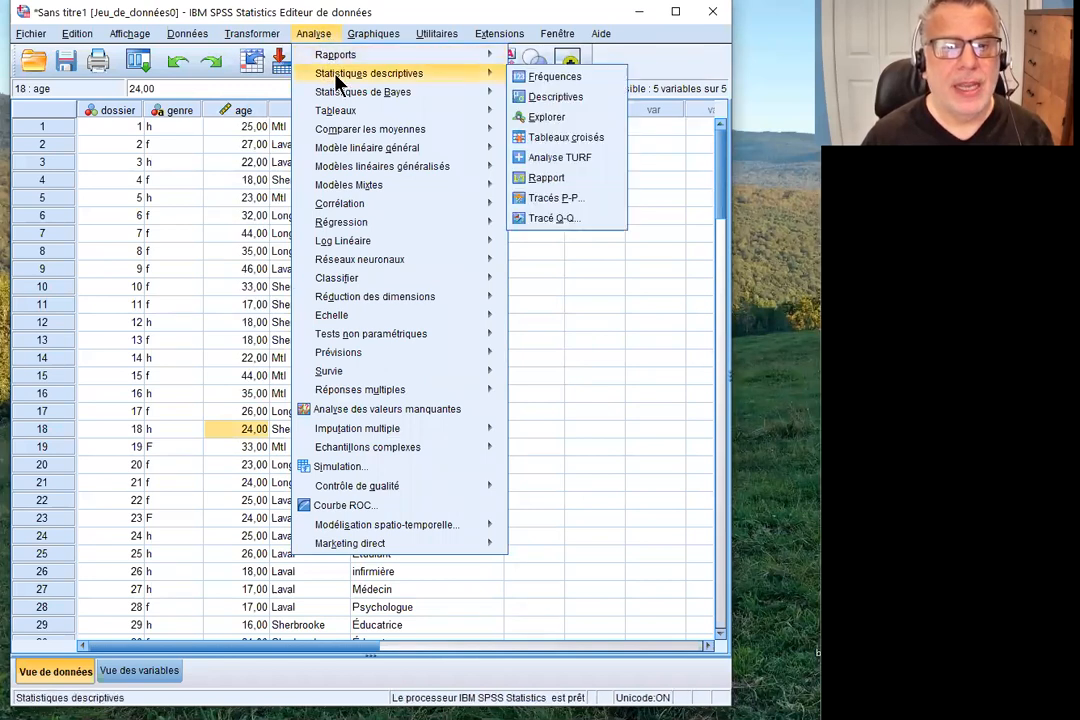
{"action": "left_click", "coordinate": [560, 78]}
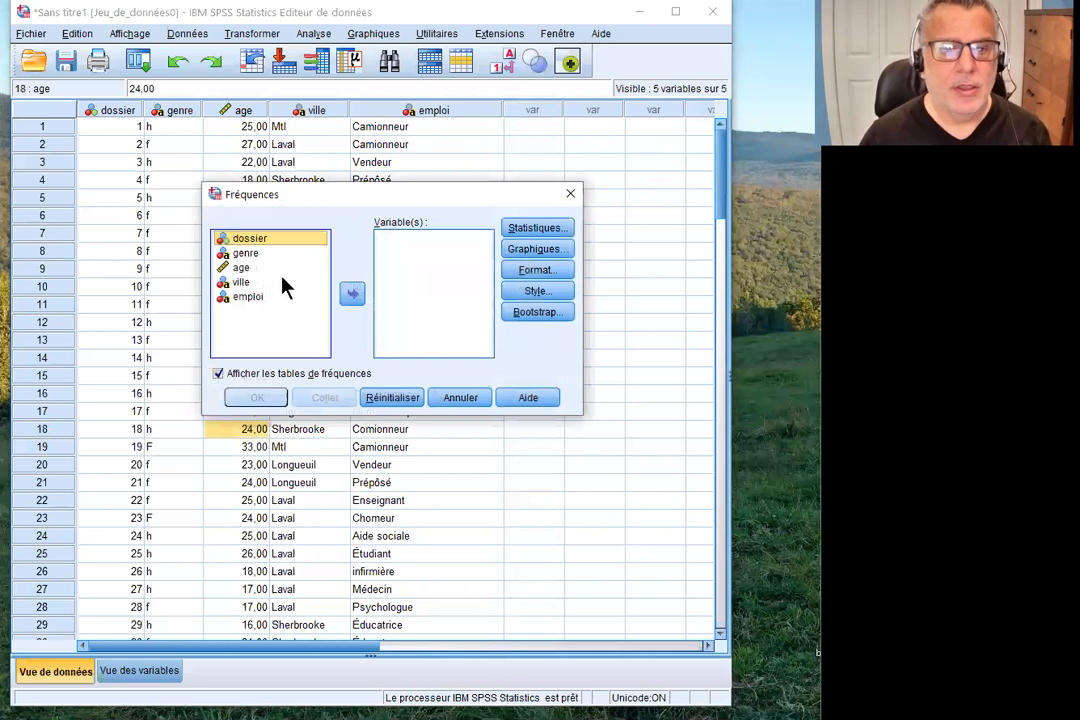
{"action": "left_click", "coordinate": [265, 254]}
{"action": "left_click", "coordinate": [352, 294]}
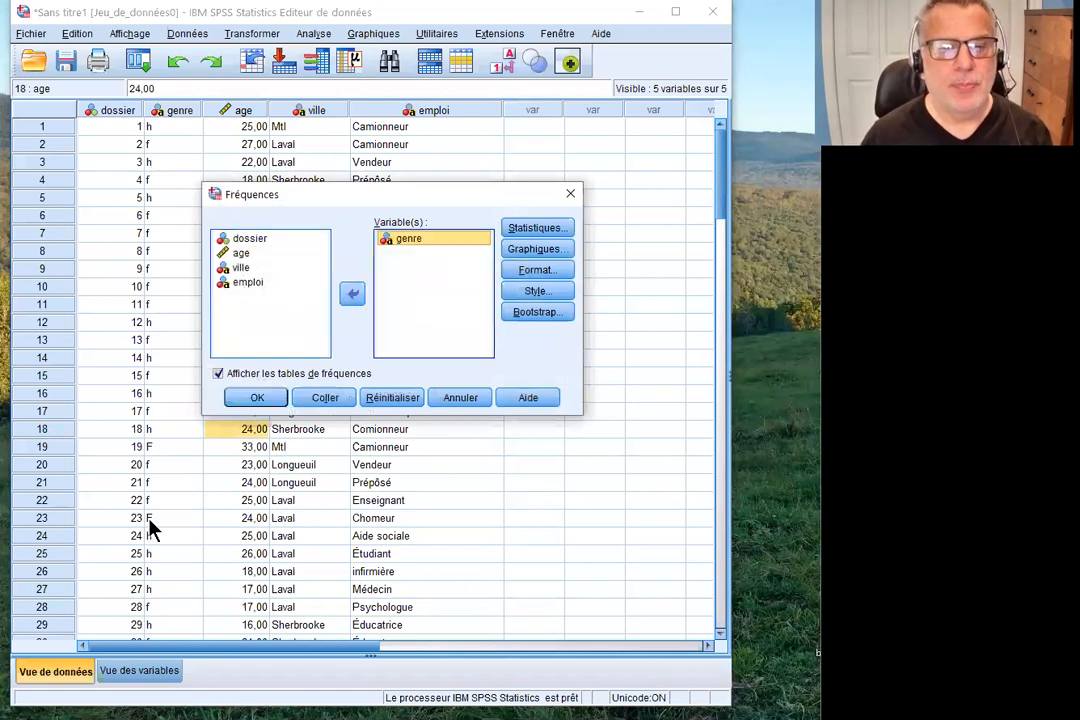
{"action": "left_click", "coordinate": [254, 397]}
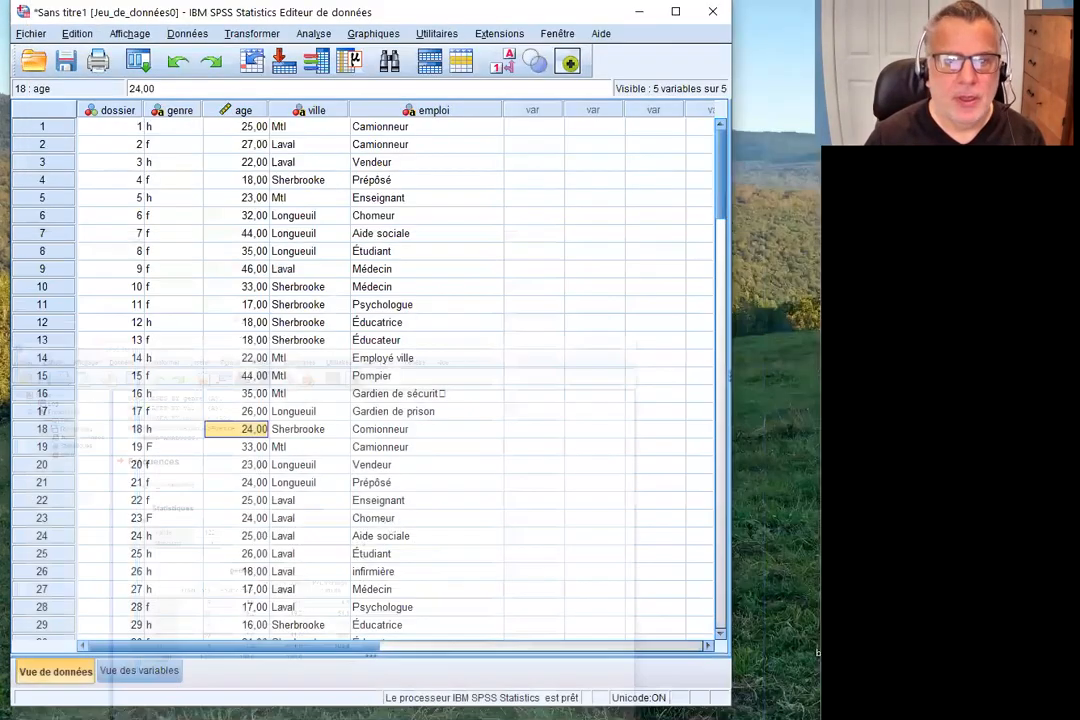
Automatically recode the genre variable into a new numeric variable named genre2, numbering from the lowest value.
{"action": "left_click", "coordinate": [430, 287]}
{"action": "left_click", "coordinate": [185, 34]}
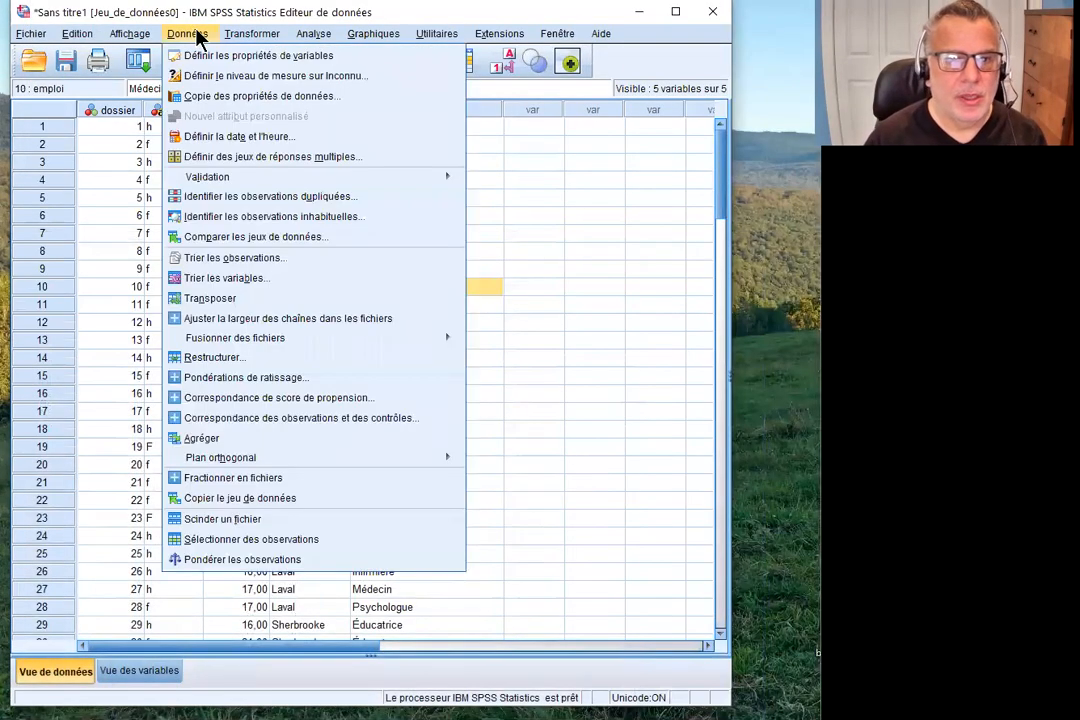
{"action": "mouse_move", "coordinate": [250, 30]}
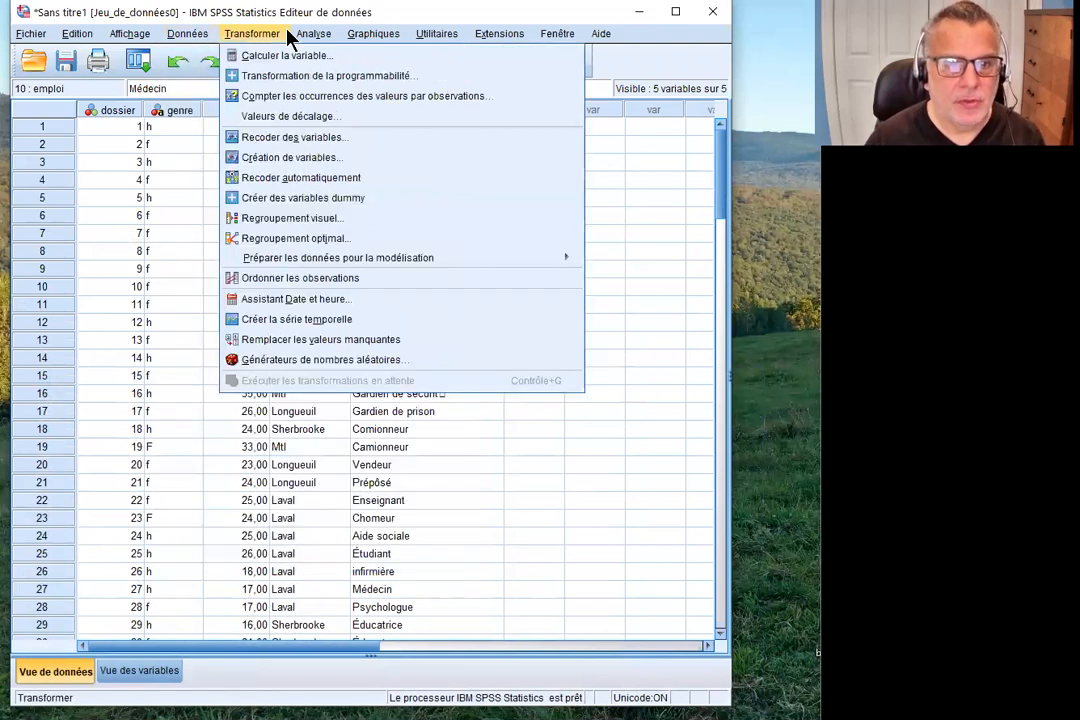
{"action": "left_click", "coordinate": [315, 178]}
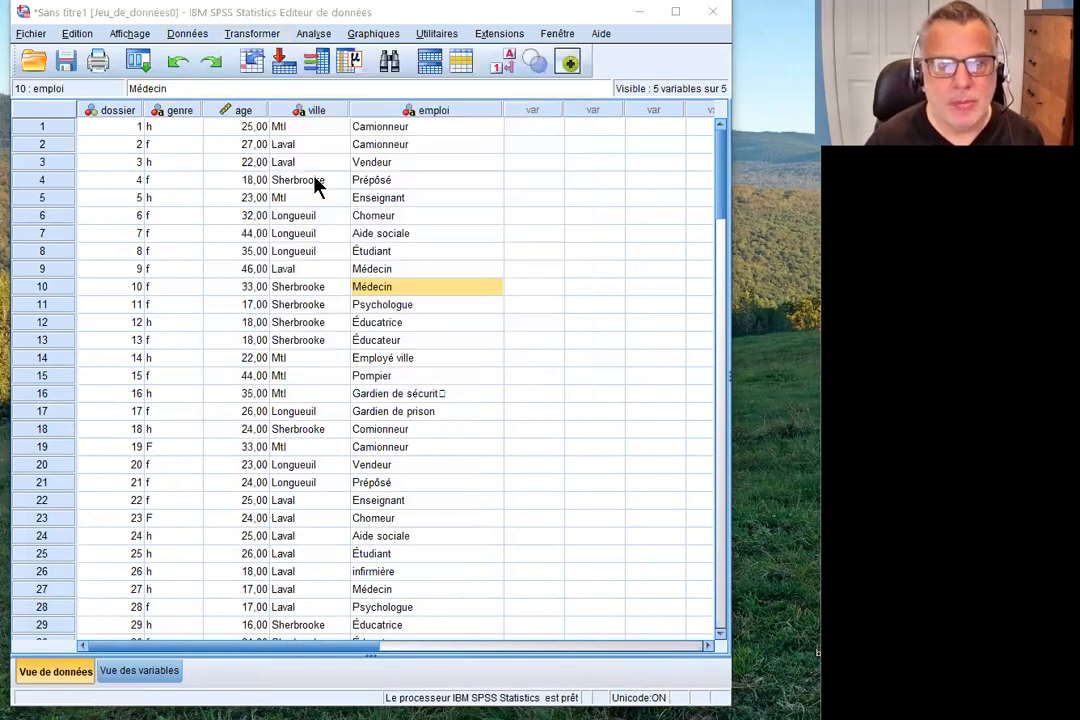
{"action": "left_click", "coordinate": [395, 238]}
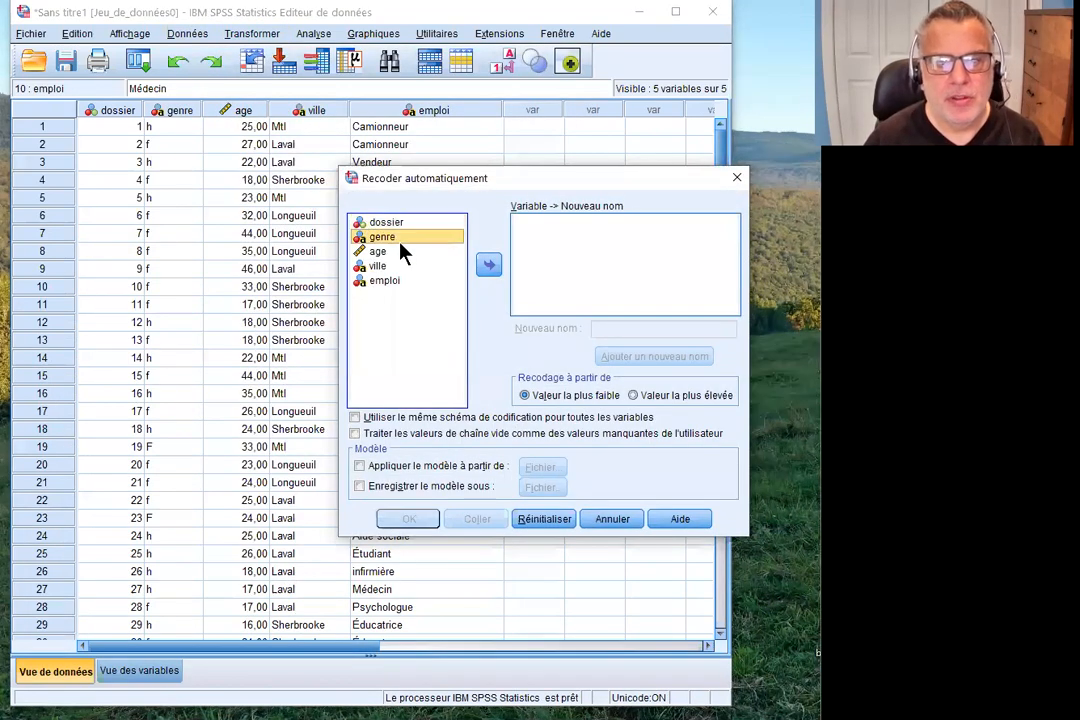
{"action": "left_click", "coordinate": [489, 266]}
{"action": "left_click_drag", "start_coordinate": [518, 181], "coordinate": [296, 176]}
{"action": "left_click", "coordinate": [395, 323]}
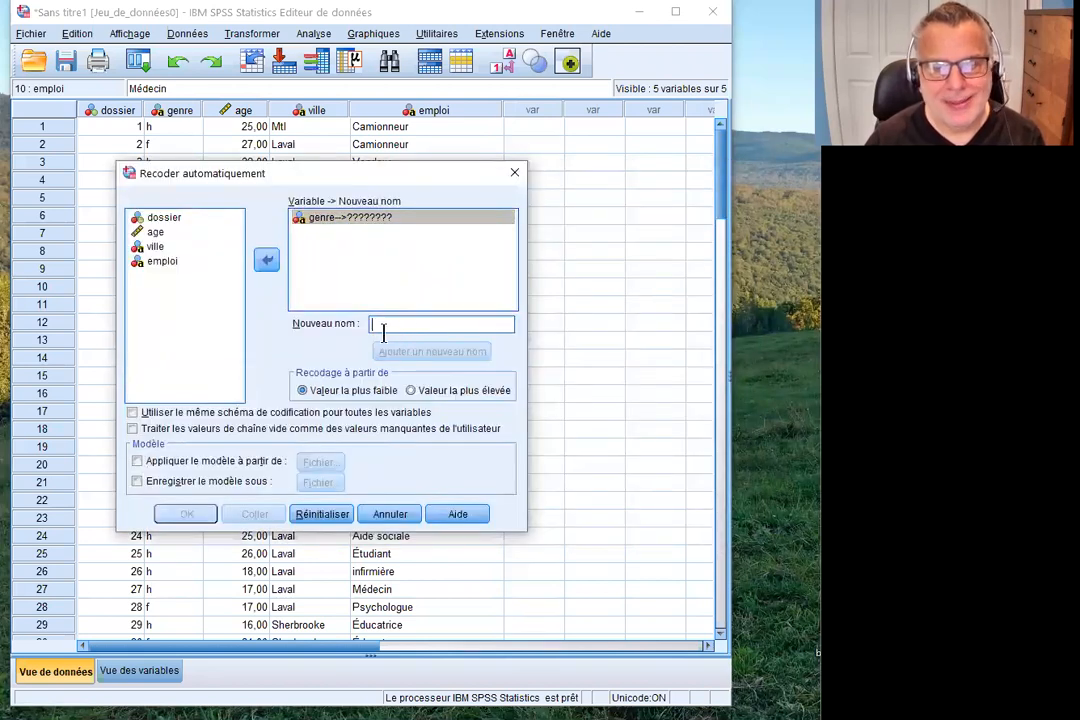
{"action": "type", "text": "genre2"}
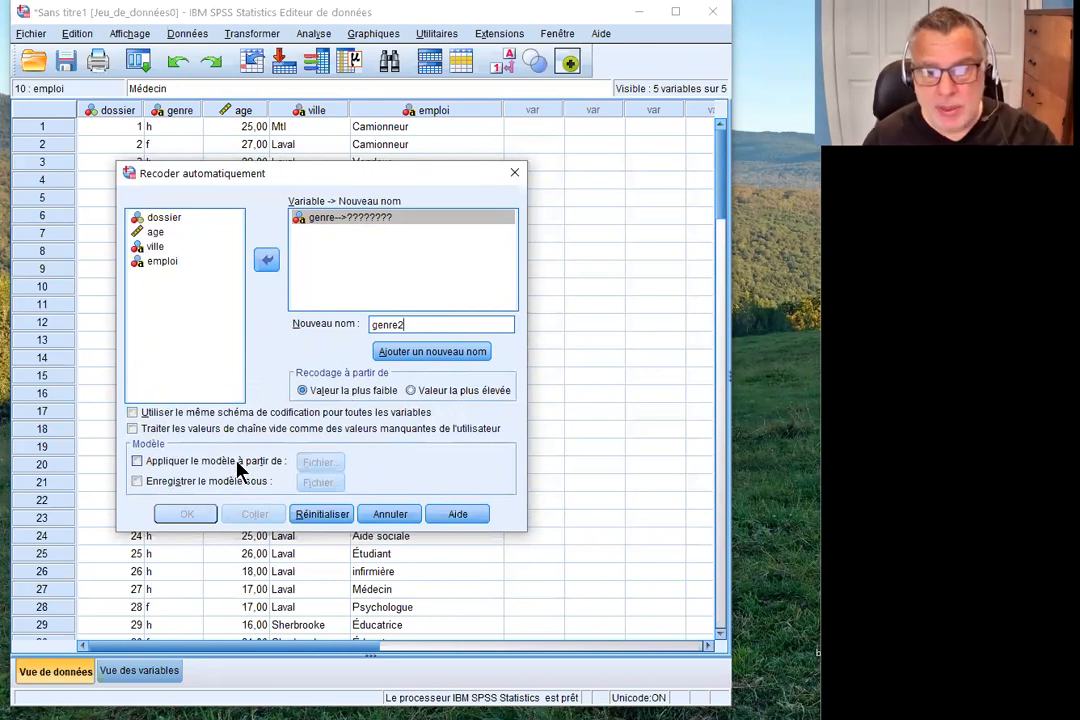
{"action": "left_click", "coordinate": [441, 355]}
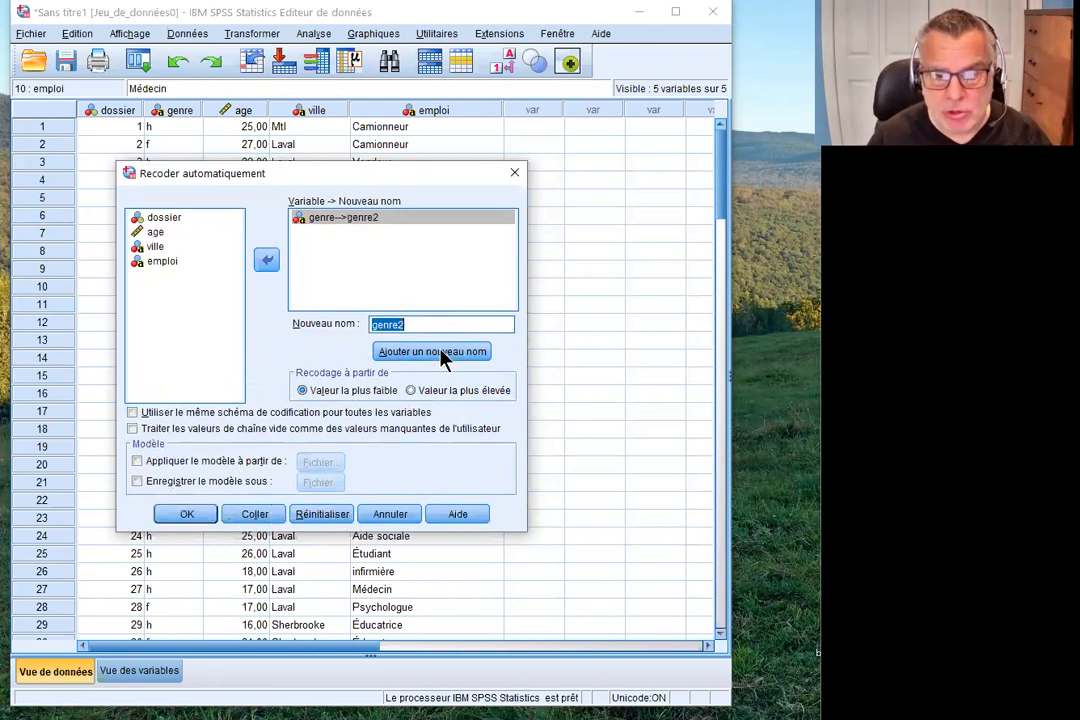
{"action": "left_click", "coordinate": [187, 514]}
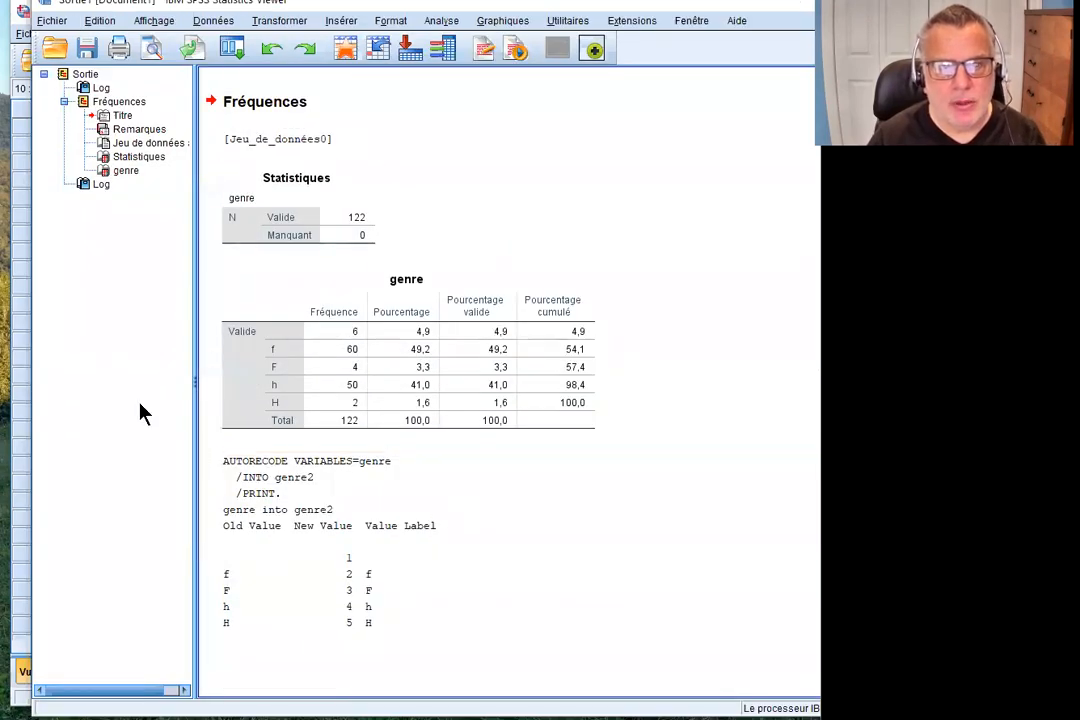
Review the genre2 recoding log, the new genre2 data column and the value labels assigned to its codes.
{"action": "left_click", "coordinate": [370, 532]}
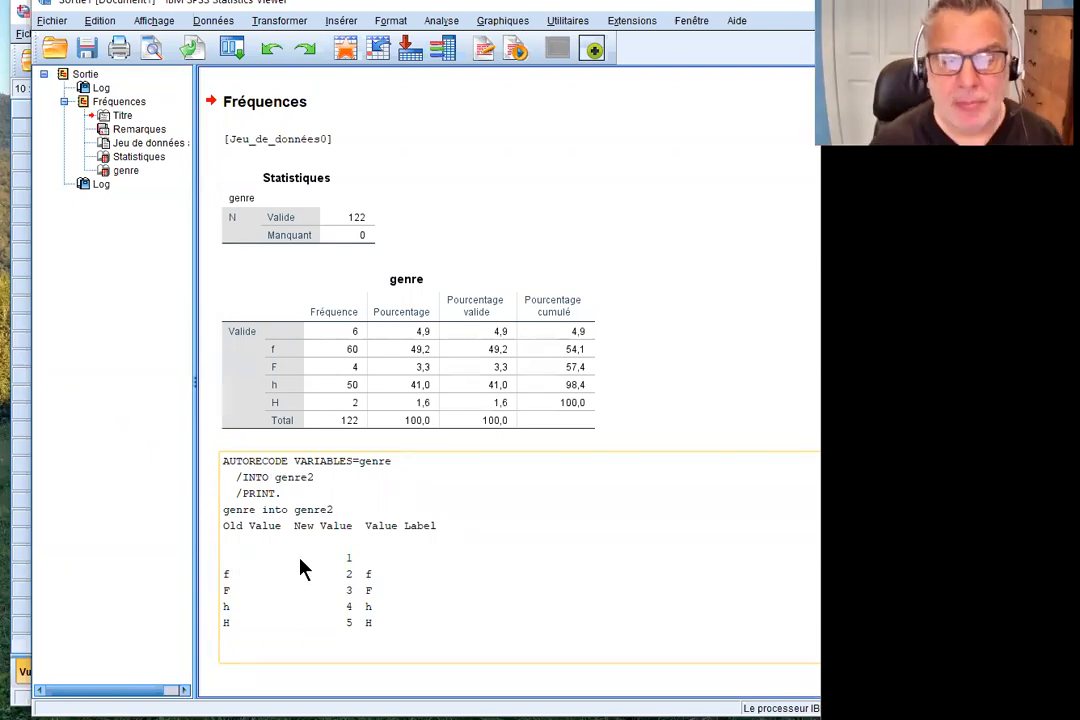
{"action": "key", "text": "super+Down"}
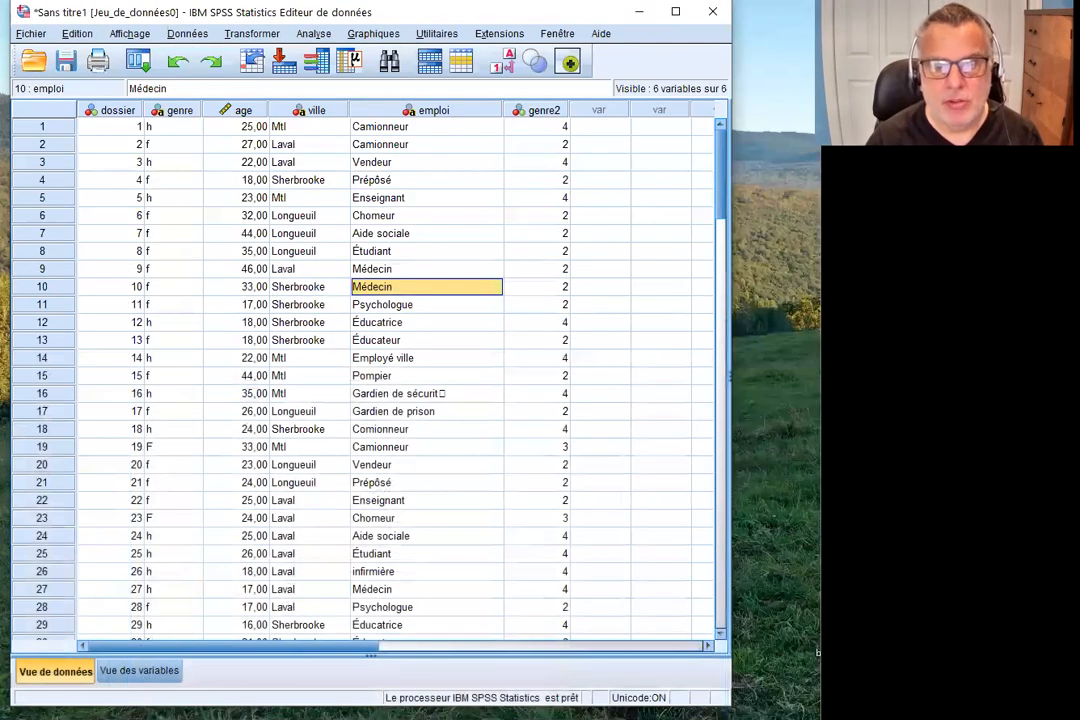
{"action": "left_click", "coordinate": [537, 358]}
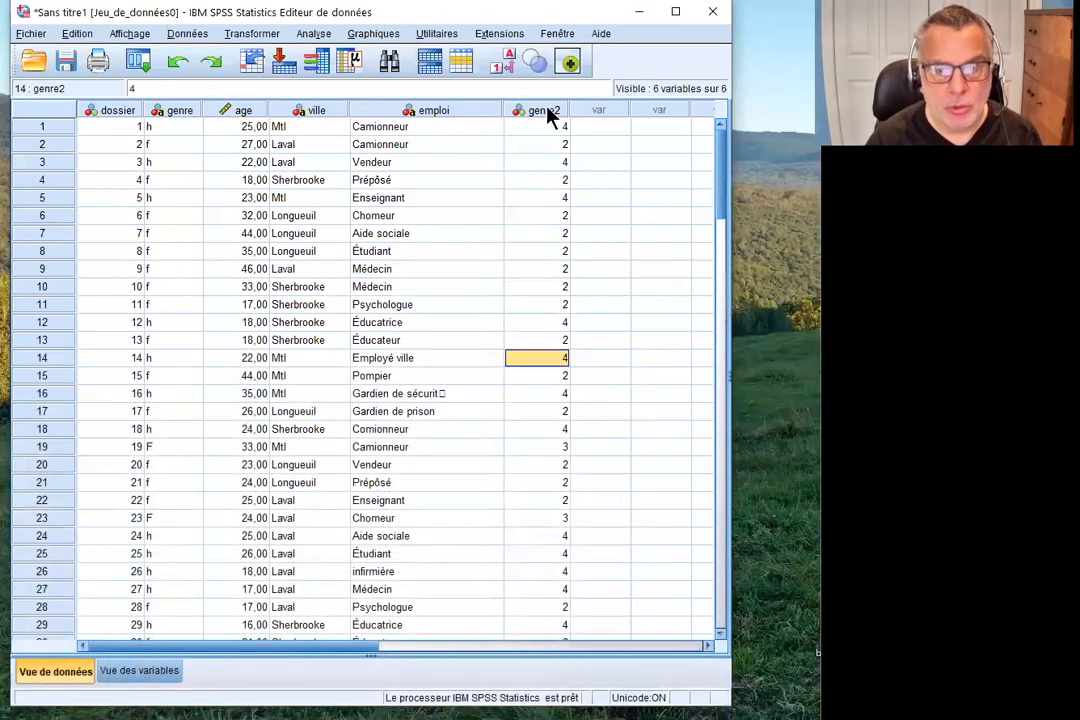
{"action": "mouse_move", "coordinate": [547, 115]}
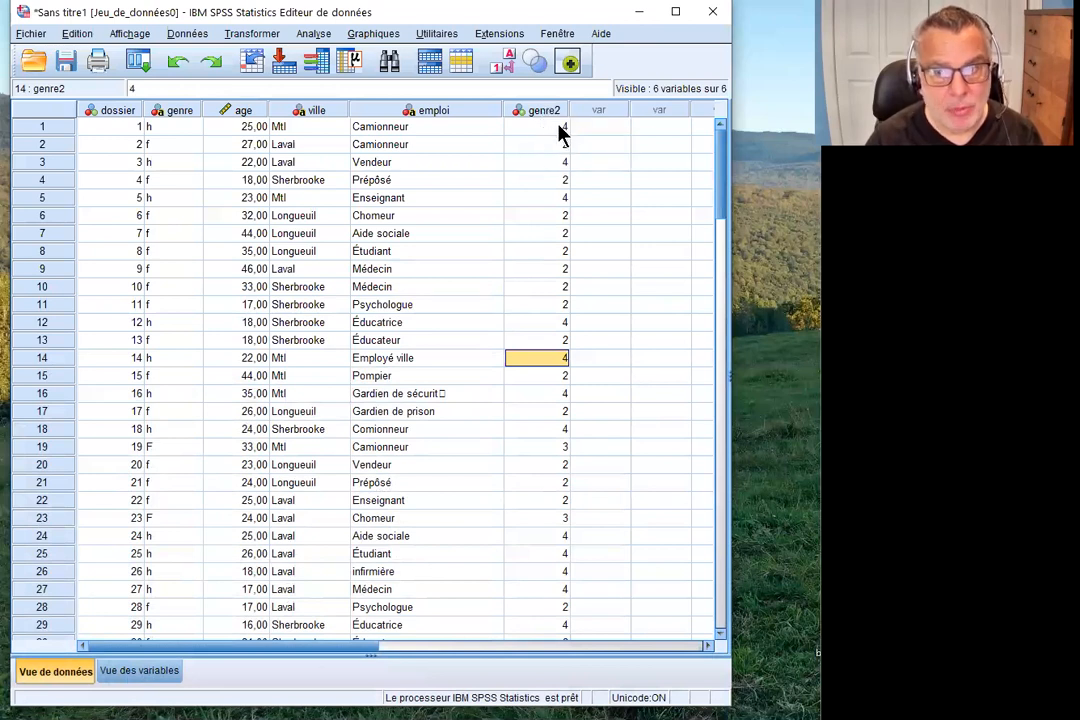
{"action": "left_click", "coordinate": [563, 128]}
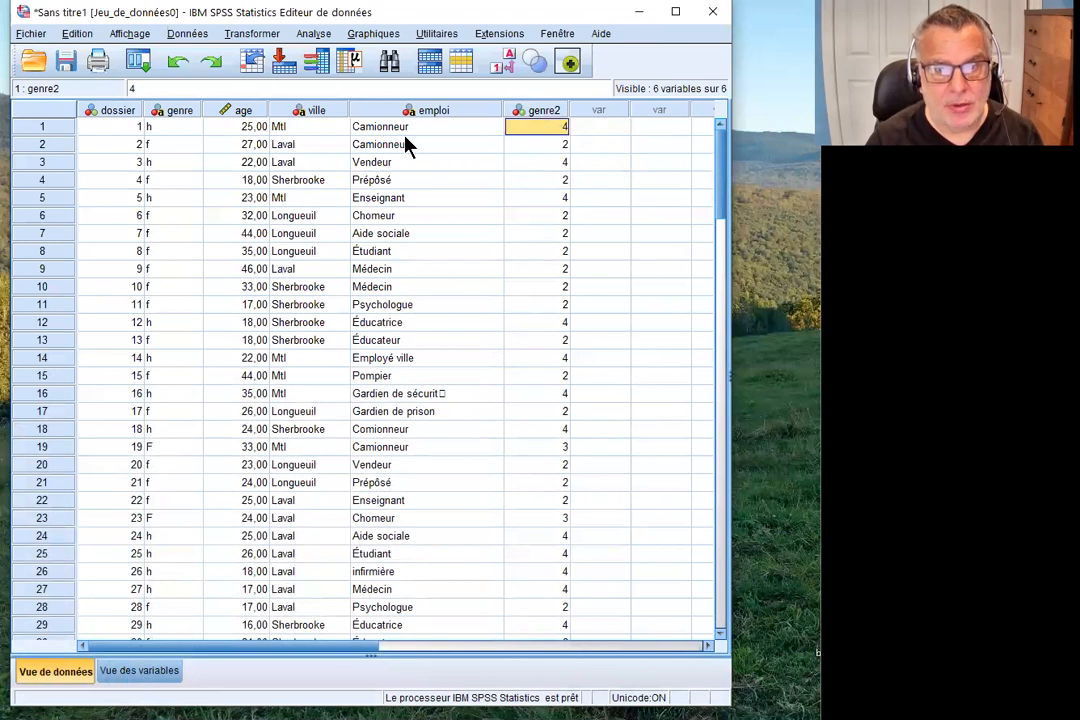
{"action": "left_click", "coordinate": [140, 671]}
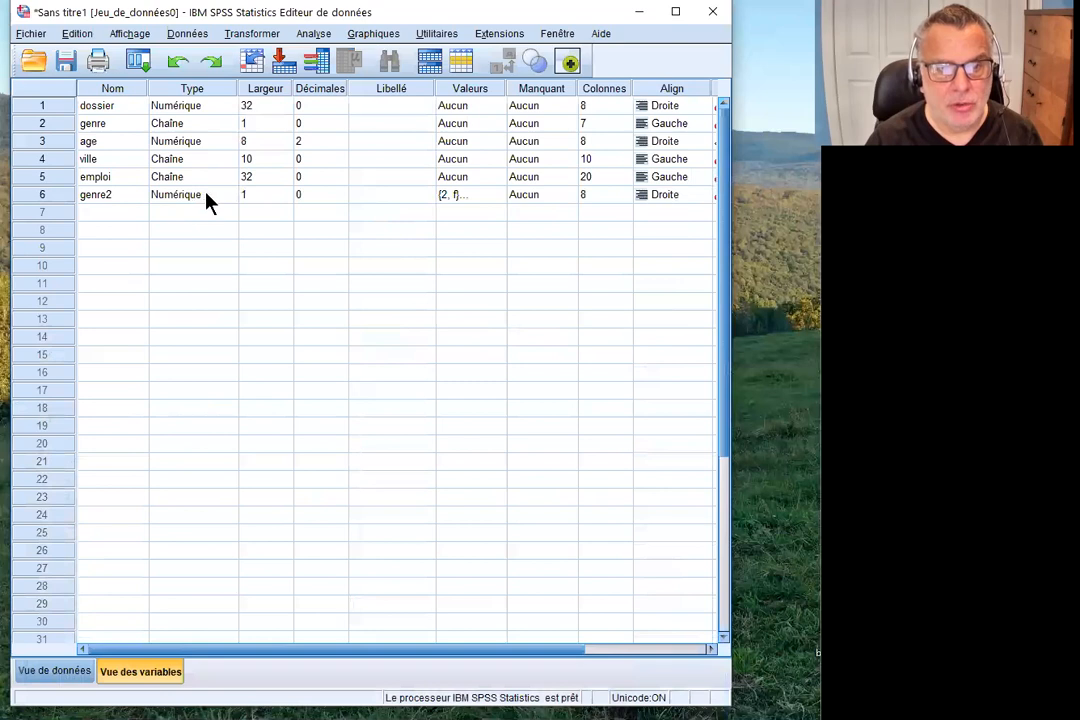
{"action": "double_click", "coordinate": [499, 196]}
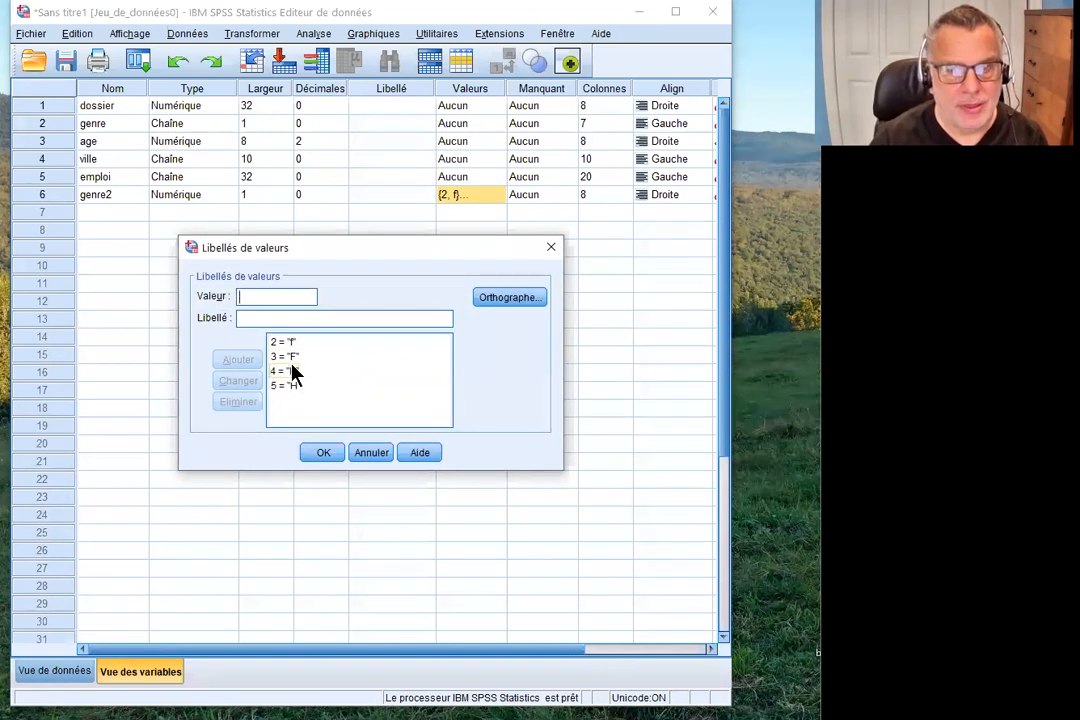
{"action": "left_click", "coordinate": [320, 453]}
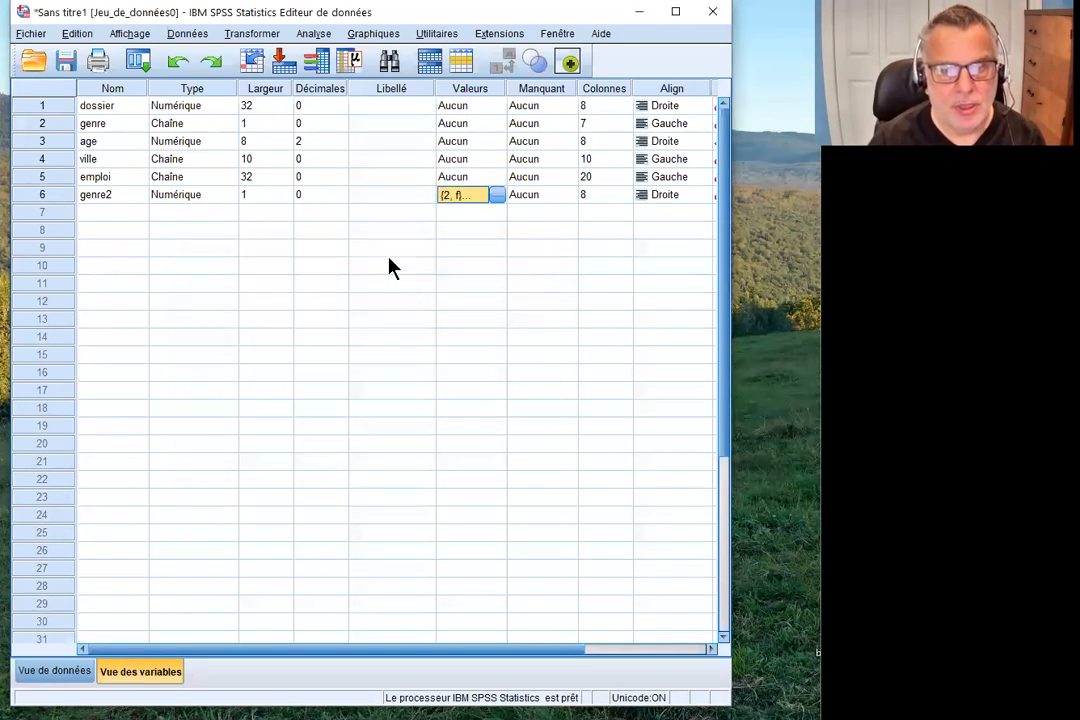
Add genre2 to the Frequencies analysis alongside genre and run it.
{"action": "left_click", "coordinate": [312, 36]}
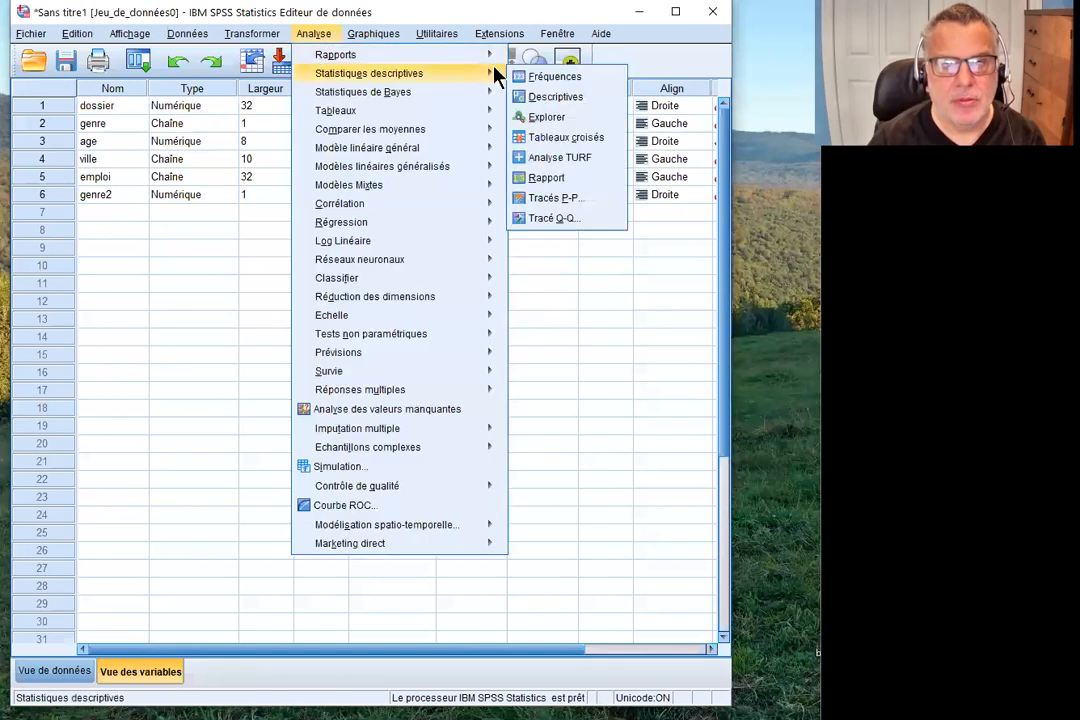
{"action": "left_click", "coordinate": [520, 75]}
{"action": "left_click", "coordinate": [255, 297]}
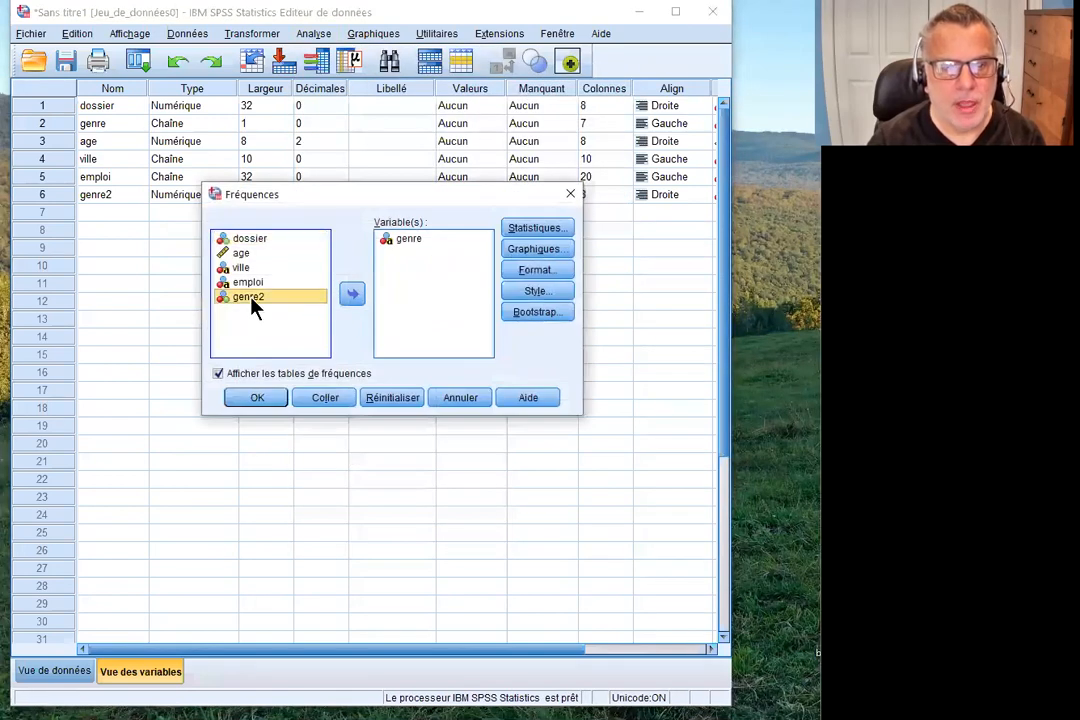
{"action": "left_click", "coordinate": [352, 294]}
{"action": "left_click", "coordinate": [258, 398]}
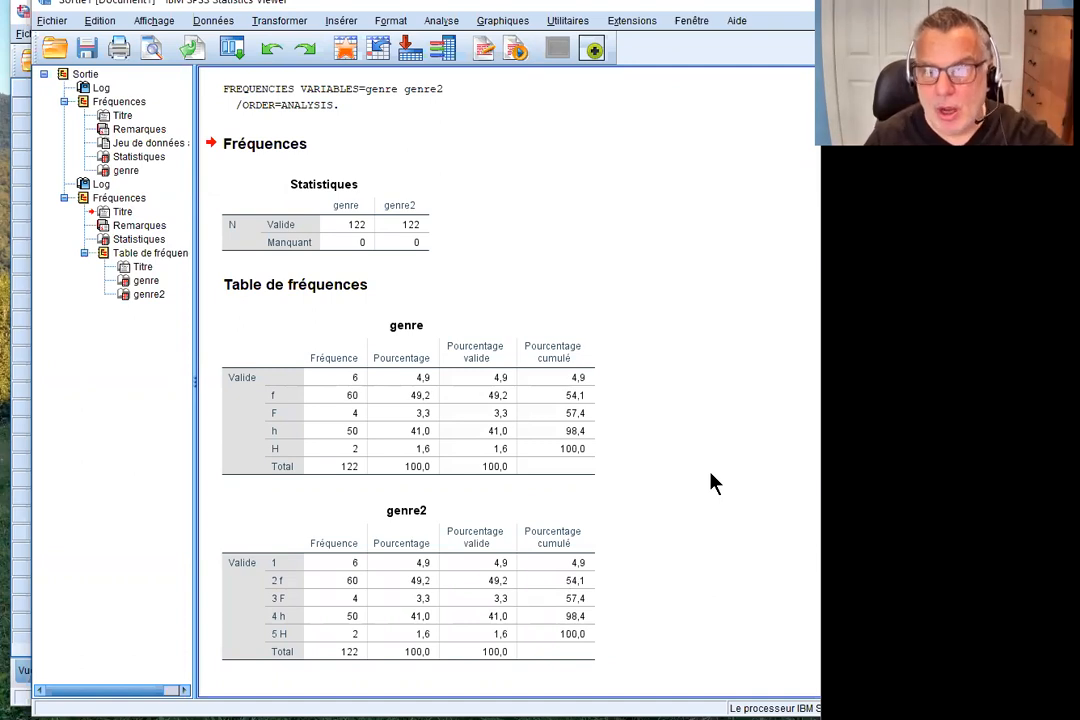
Set up a recode of genre2 into a different variable with genre3 as the destination name.
{"action": "left_click", "coordinate": [294, 24]}
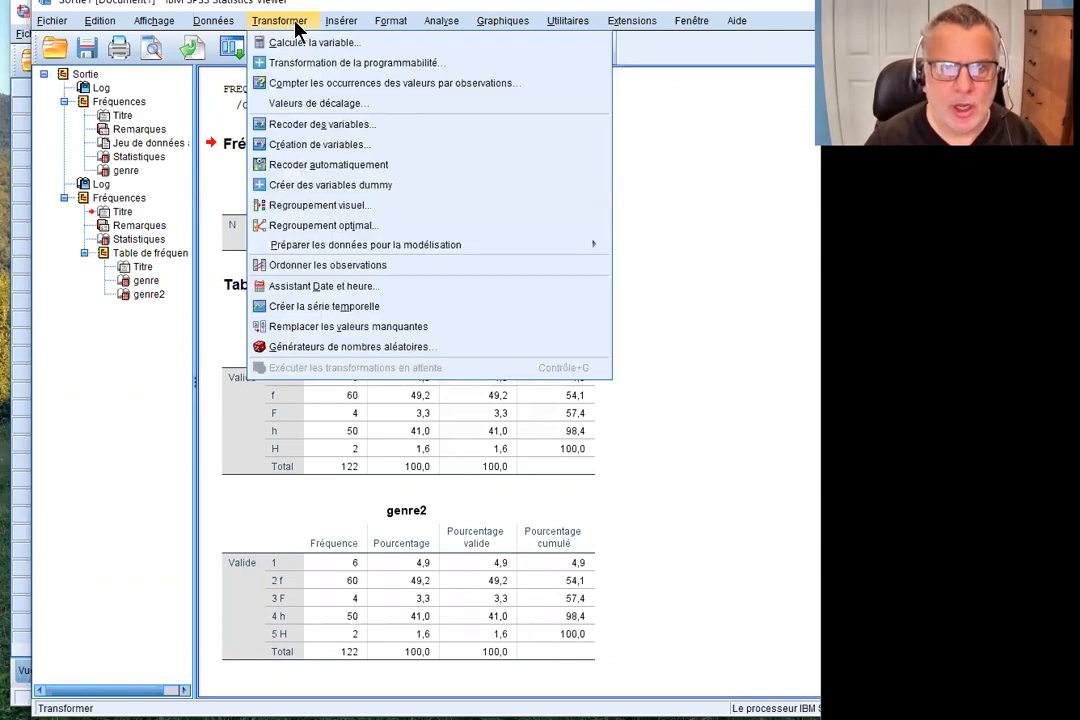
{"action": "left_click", "coordinate": [335, 148]}
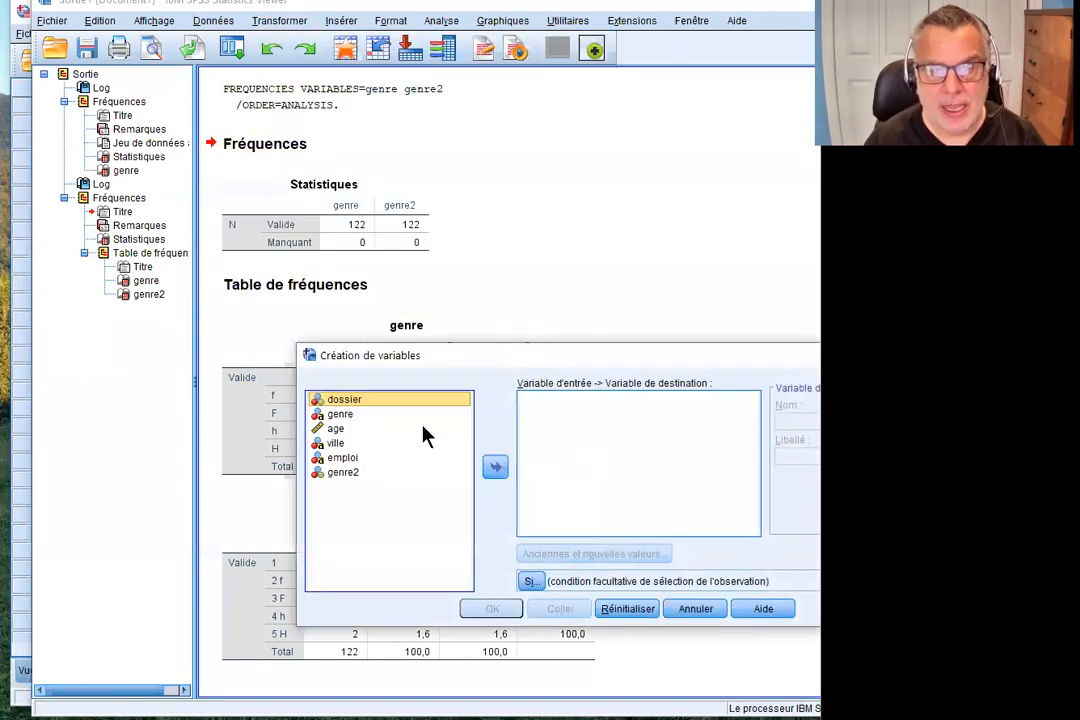
{"action": "left_click", "coordinate": [345, 472]}
{"action": "left_click", "coordinate": [494, 466]}
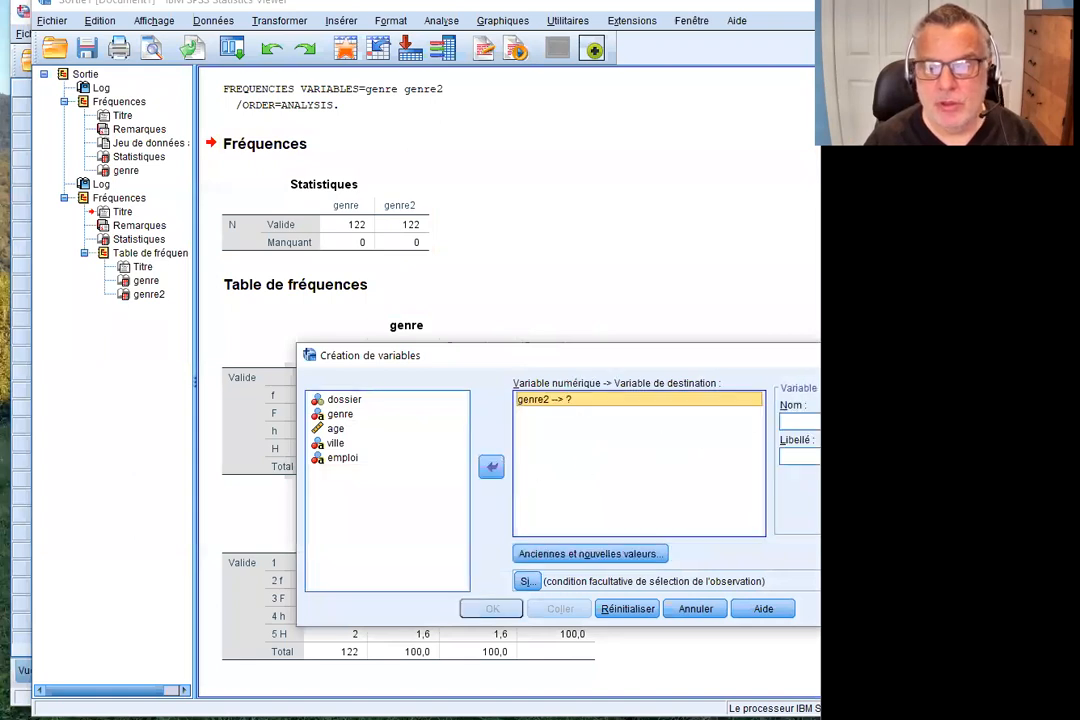
{"action": "left_click_drag", "start_coordinate": [723, 358], "coordinate": [520, 365]}
{"action": "left_click", "coordinate": [605, 428]}
{"action": "type", "text": "genre"}
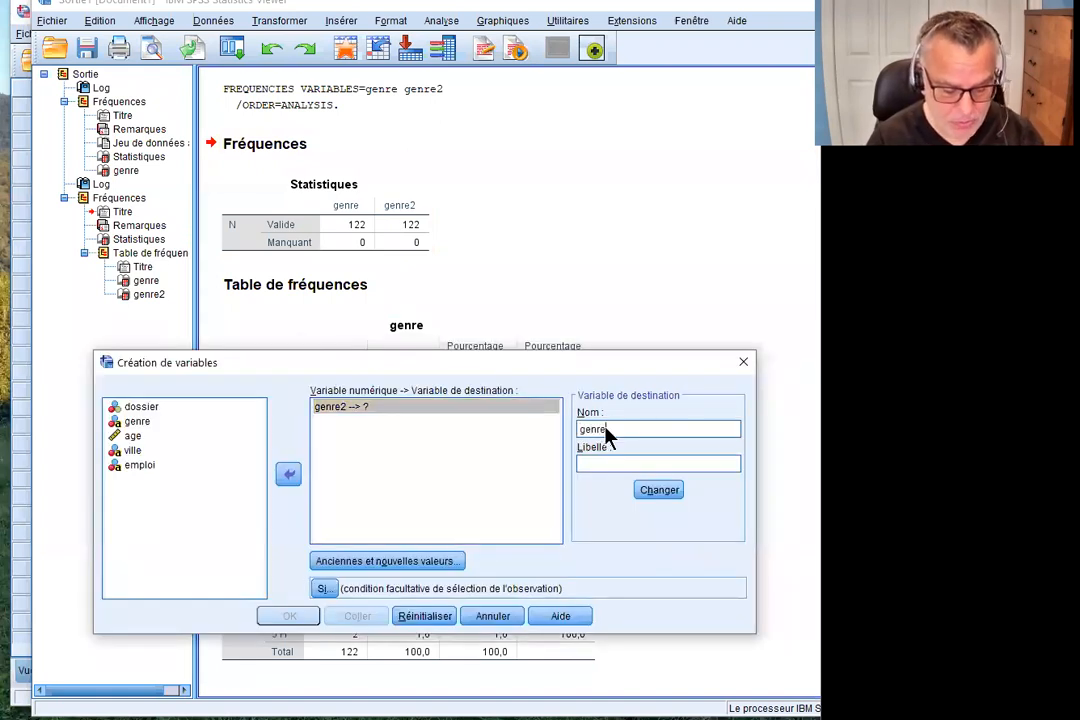
Define the old and new values so that genre2 codes 2 and 3 both become 0.
{"action": "left_click", "coordinate": [438, 562]}
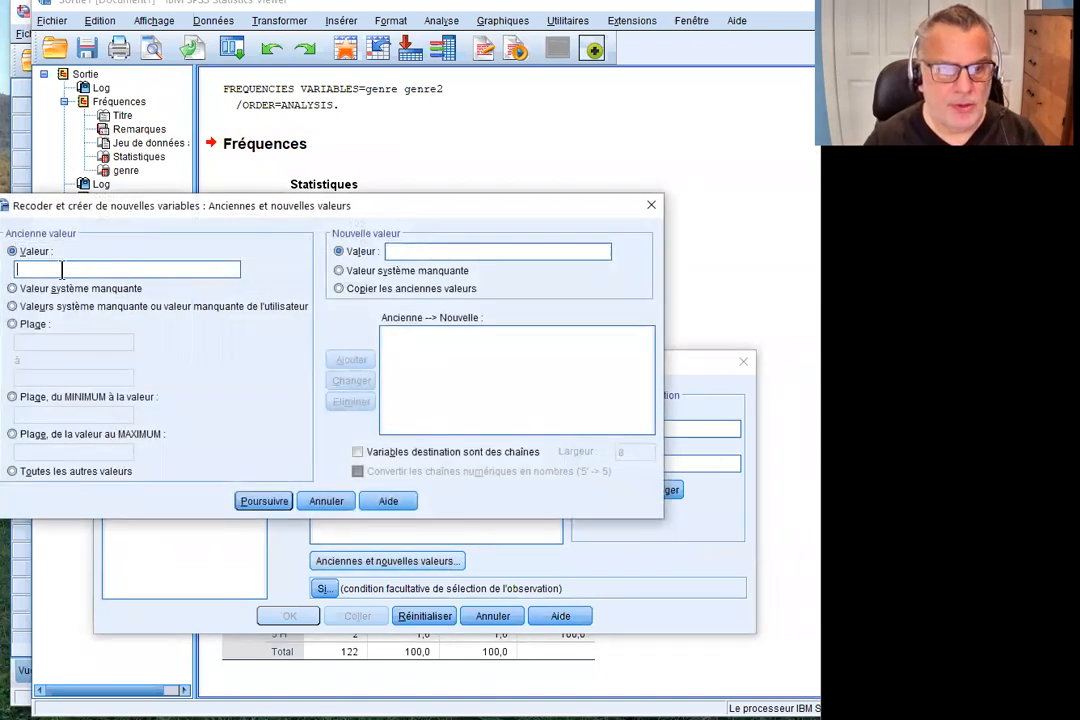
{"action": "left_click", "coordinate": [60, 269]}
{"action": "type", "text": "2"}
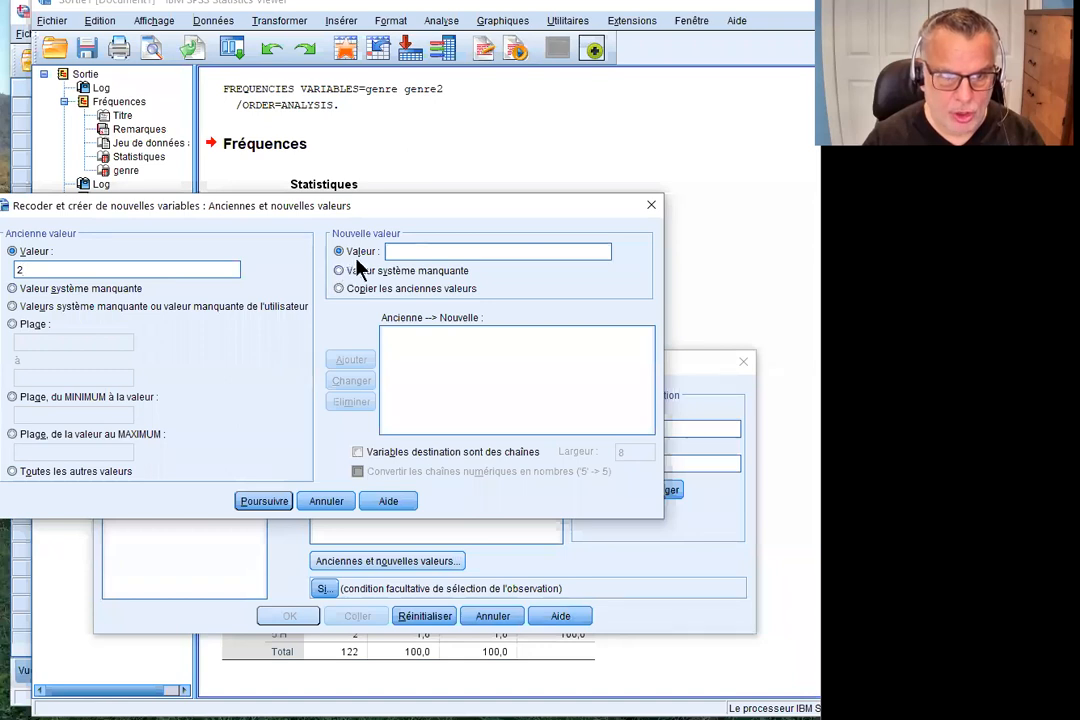
{"action": "left_click", "coordinate": [393, 252]}
{"action": "type", "text": "0"}
{"action": "left_click", "coordinate": [355, 362]}
{"action": "left_click", "coordinate": [196, 268]}
{"action": "type", "text": "3"}
{"action": "left_click", "coordinate": [425, 250]}
{"action": "type", "text": "0"}
{"action": "left_click", "coordinate": [350, 359]}
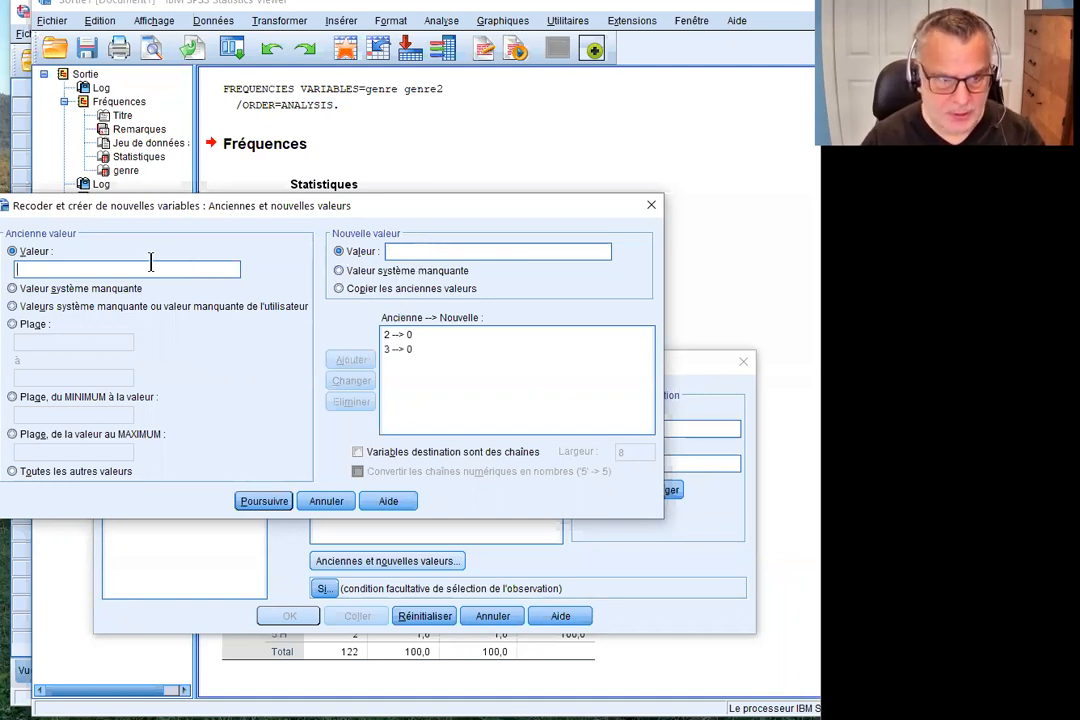
Add recode rules that turn genre2 codes 4 and 5 into 1.
{"action": "type", "text": "4"}
{"action": "left_click", "coordinate": [420, 251]}
{"action": "type", "text": "1"}
{"action": "left_click", "coordinate": [350, 359]}
{"action": "left_click", "coordinate": [151, 269]}
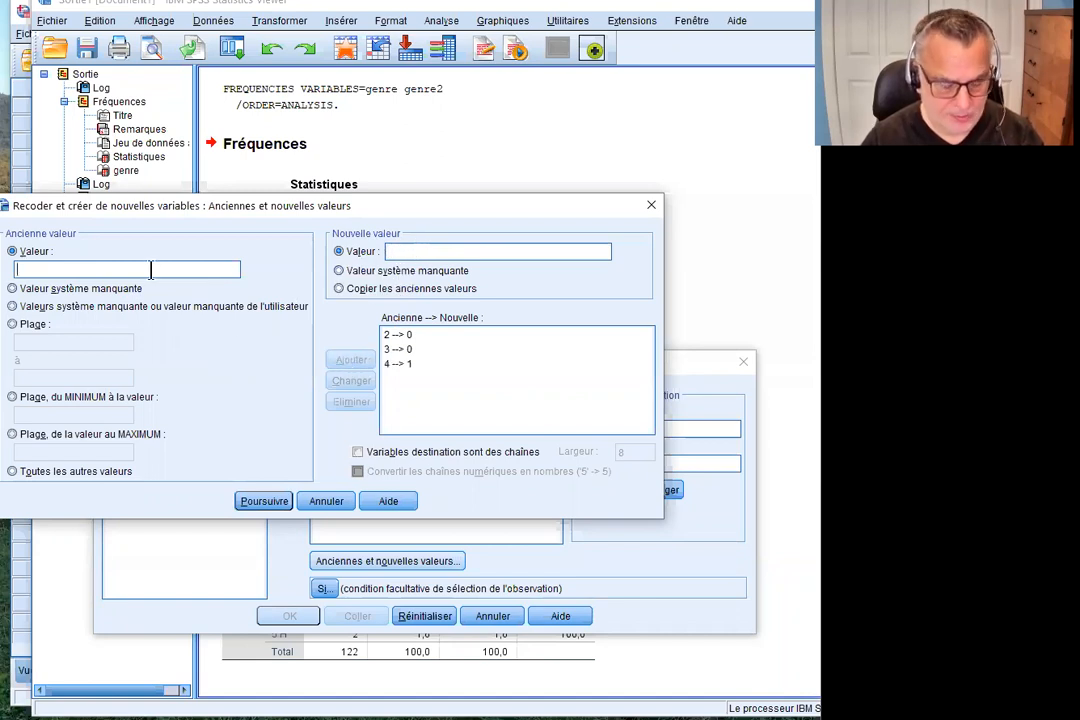
{"action": "type", "text": "5"}
{"action": "left_click", "coordinate": [425, 252]}
{"action": "type", "text": "1"}
{"action": "left_click", "coordinate": [348, 359]}
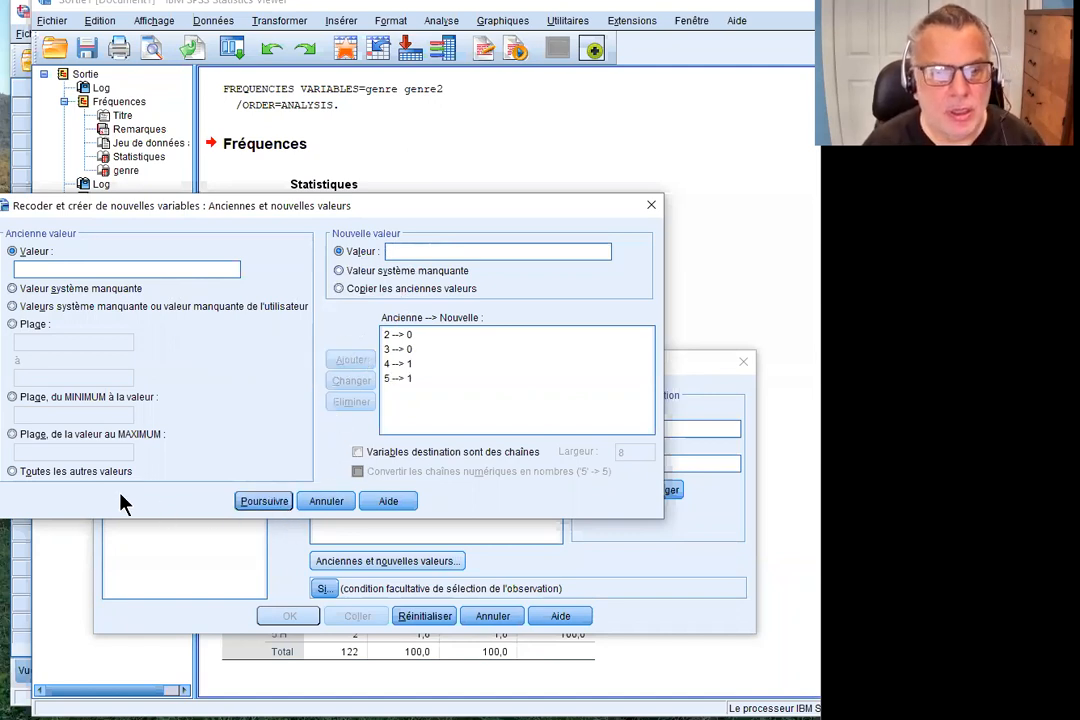
Map all other values to system-missing, apply genre3 as the destination variable and run the recode.
{"action": "left_click", "coordinate": [12, 471]}
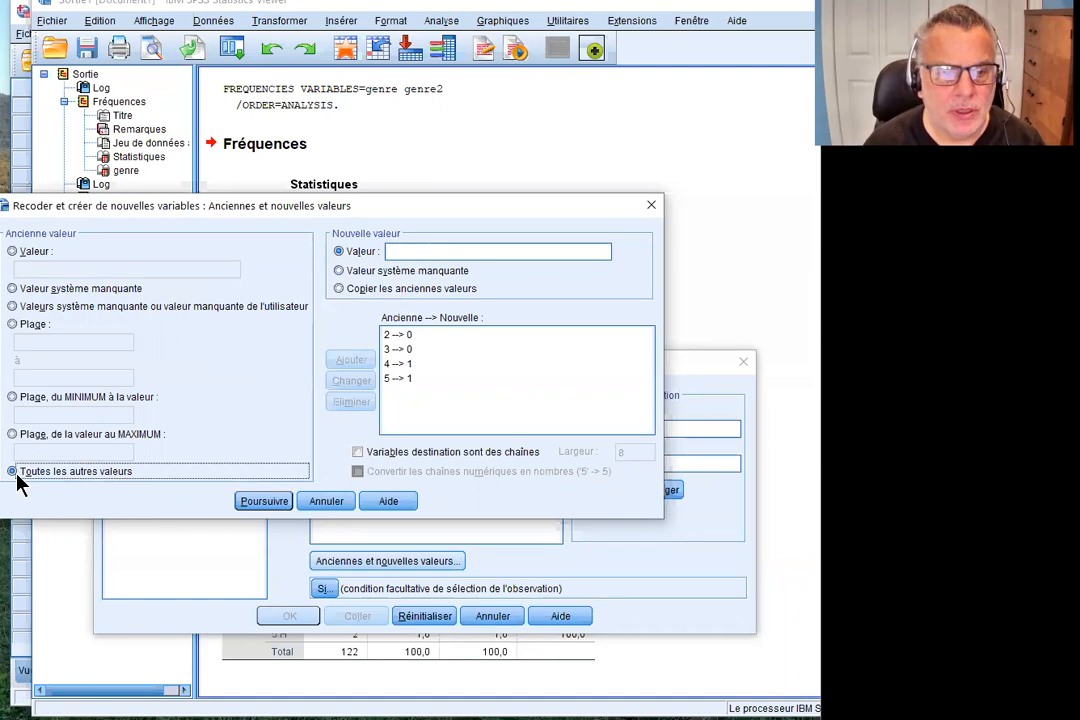
{"action": "left_click", "coordinate": [339, 271]}
{"action": "left_click", "coordinate": [349, 361]}
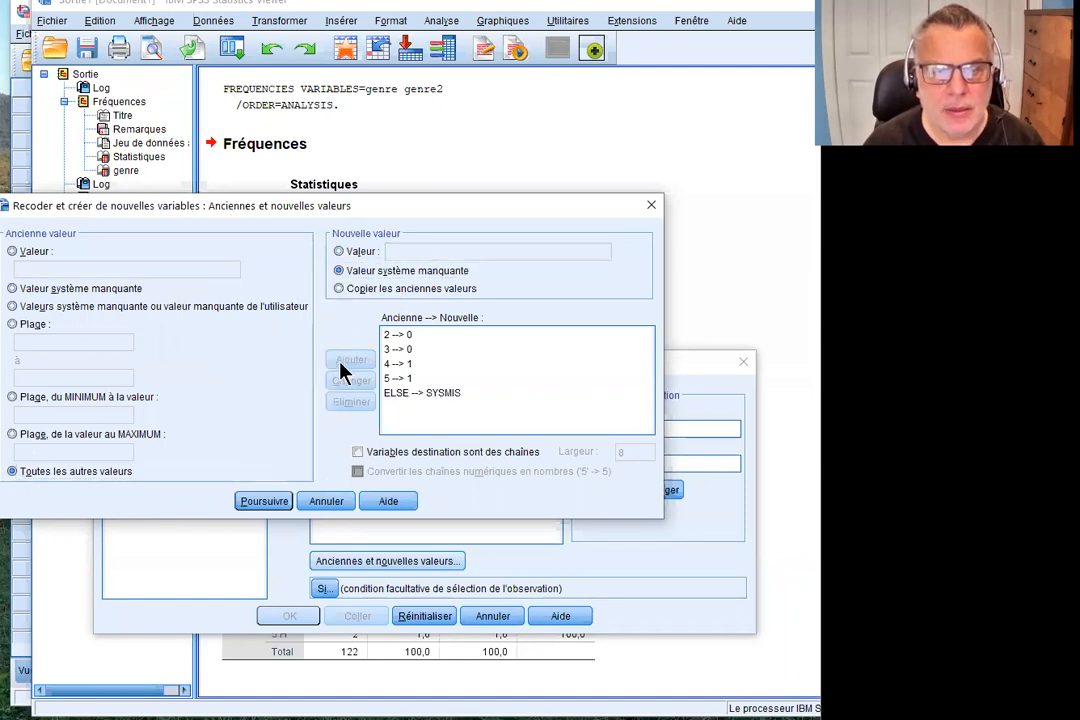
{"action": "left_click", "coordinate": [270, 505]}
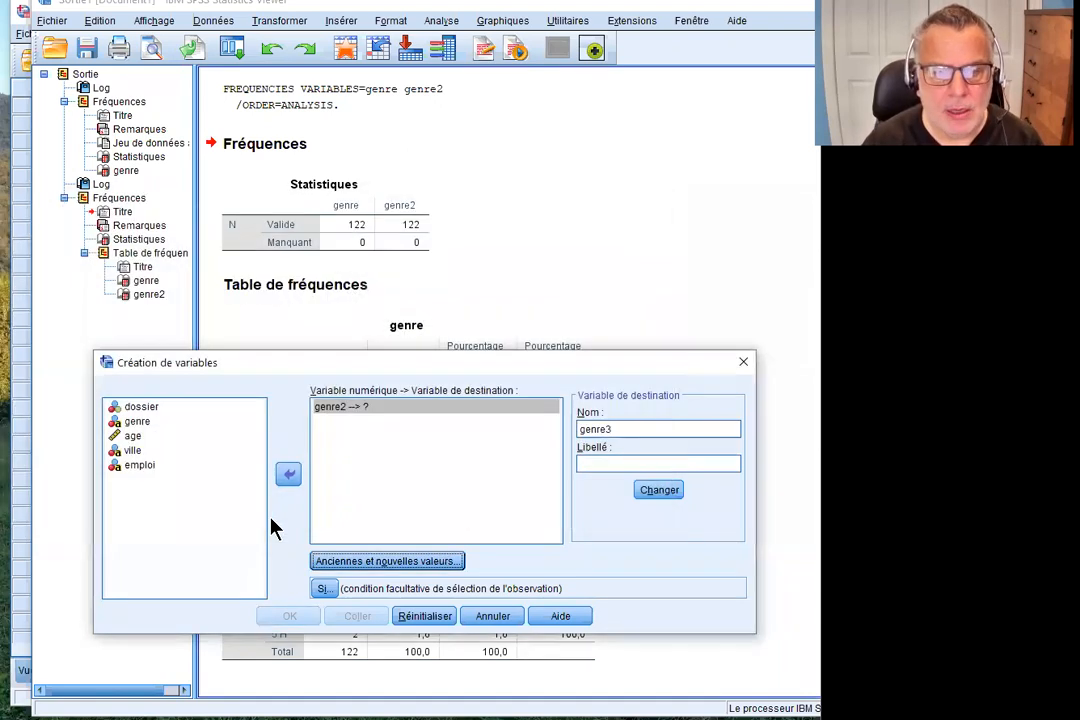
{"action": "left_click", "coordinate": [677, 492]}
{"action": "left_click", "coordinate": [284, 618]}
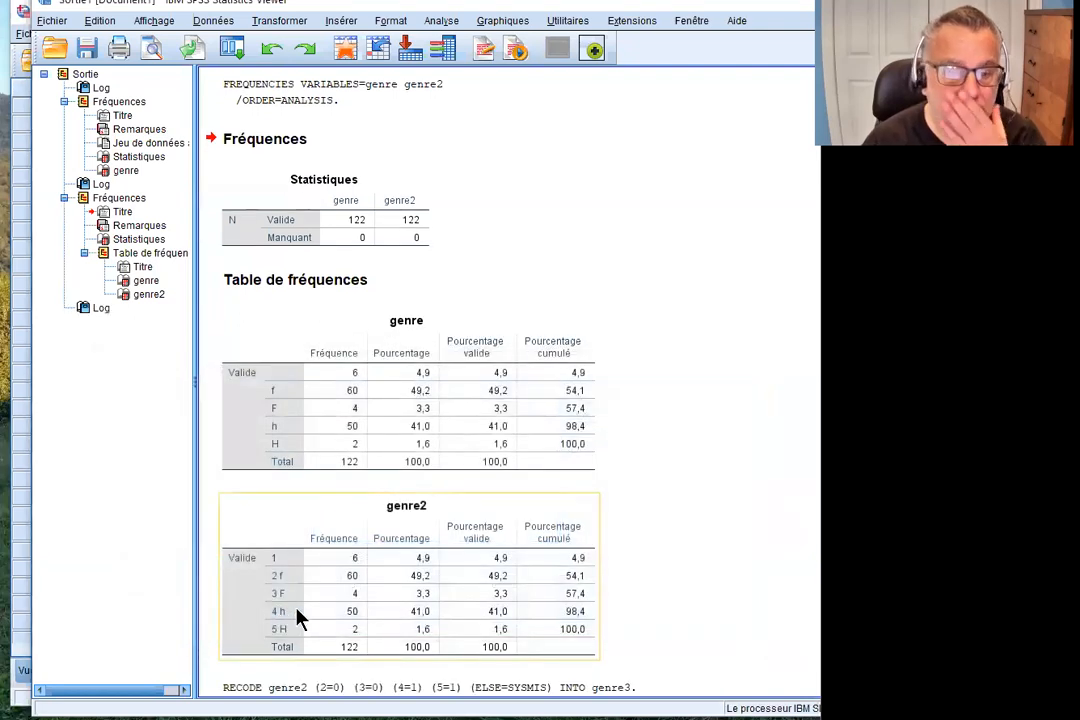
Add genre3 to the Frequencies analysis with genre and genre2 and run it.
{"action": "scroll", "coordinate": [520, 487], "scroll_direction": "down", "scroll_amount": 1}
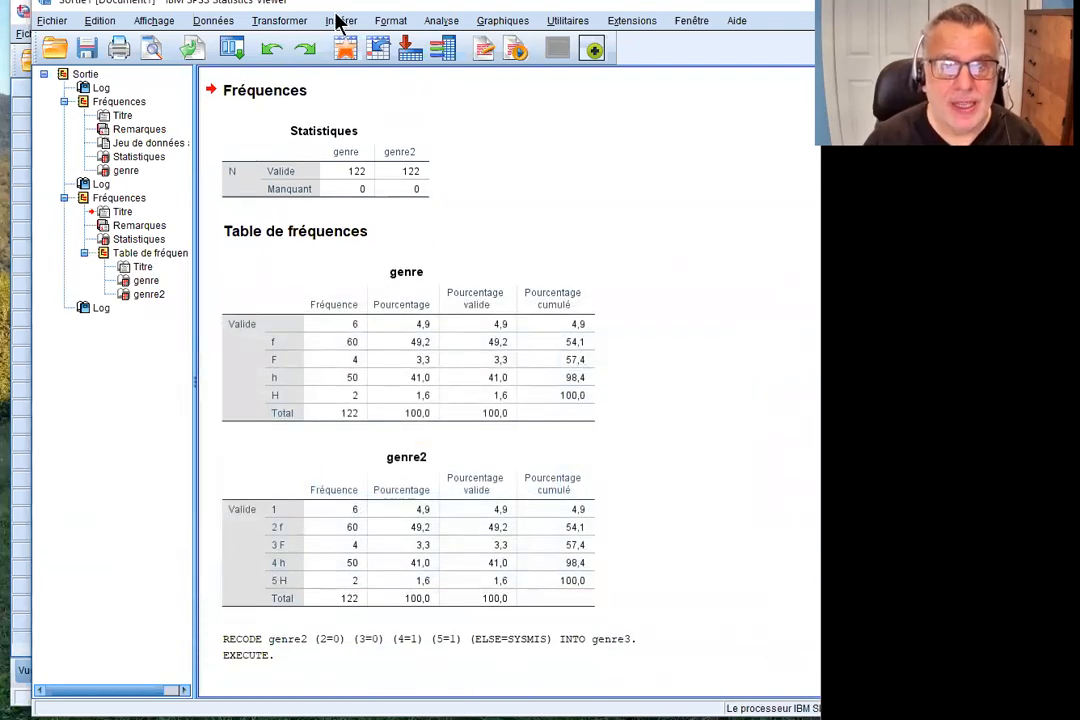
{"action": "left_click", "coordinate": [443, 22]}
{"action": "mouse_move", "coordinate": [520, 58]}
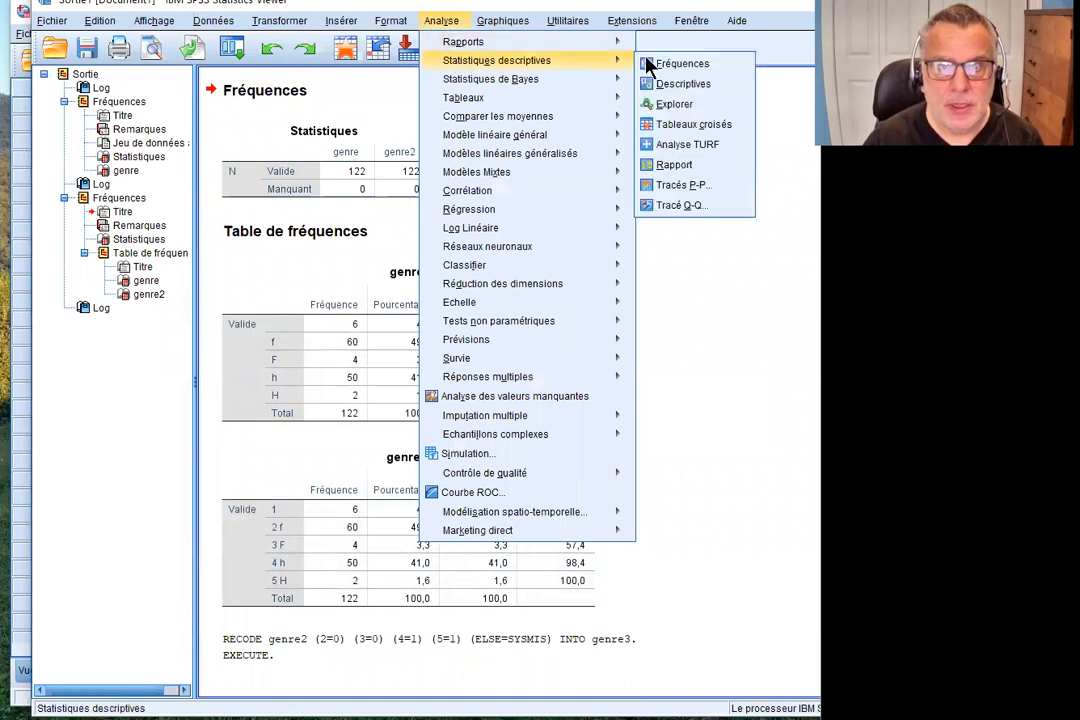
{"action": "left_click", "coordinate": [658, 66]}
{"action": "left_click", "coordinate": [252, 296]}
{"action": "left_click", "coordinate": [352, 293]}
{"action": "left_click", "coordinate": [277, 398]}
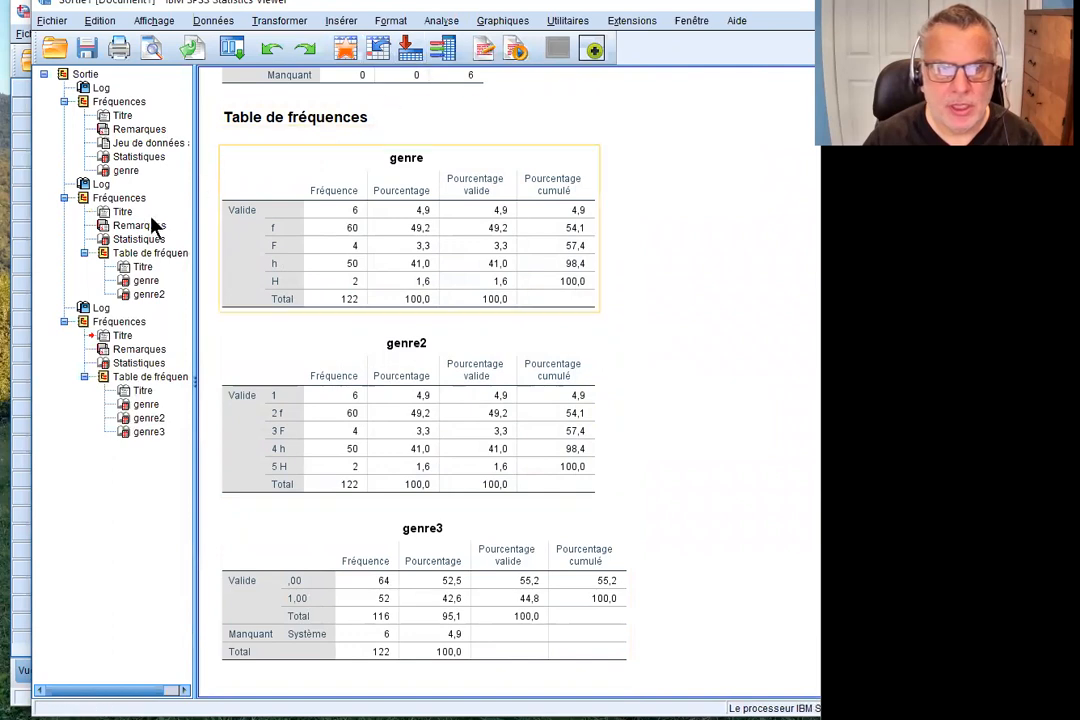
In the data editor, open the value labels of genre3 and label value 0 as Femme.
{"action": "left_click", "coordinate": [19, 357]}
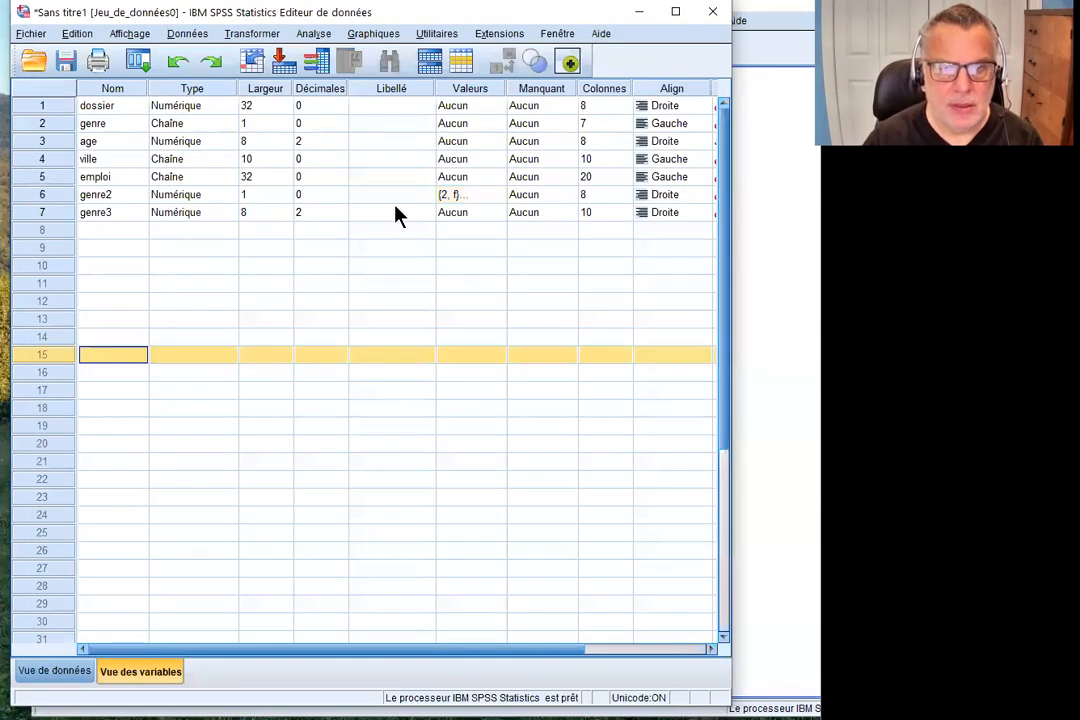
{"action": "double_click", "coordinate": [499, 213]}
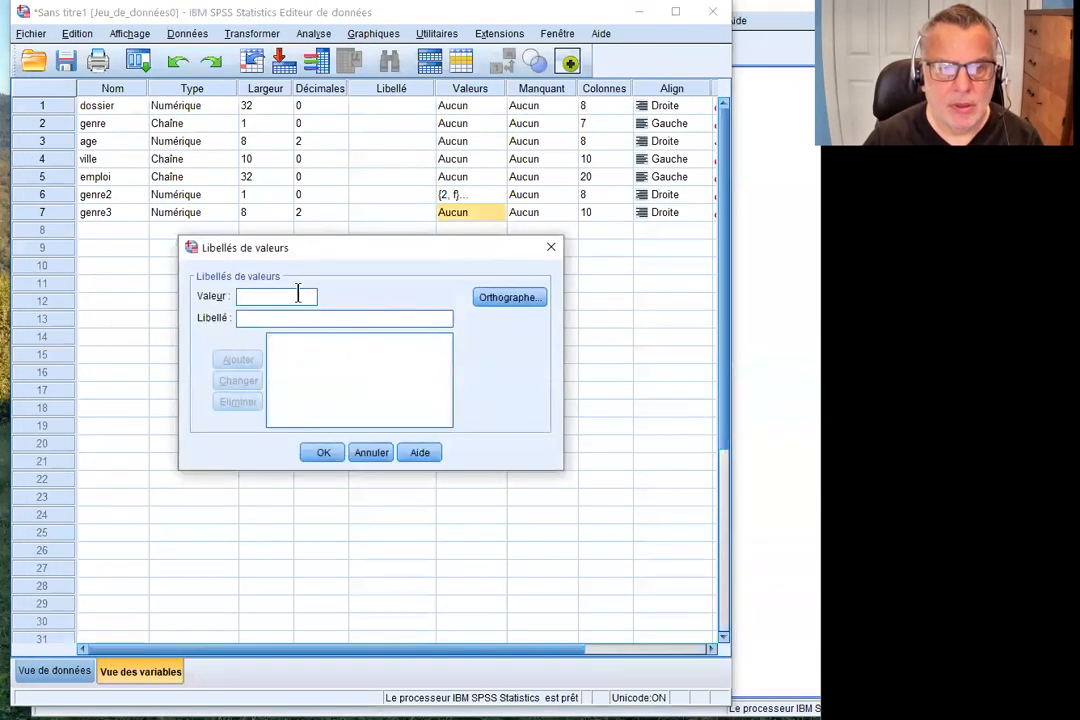
{"action": "type", "text": "0"}
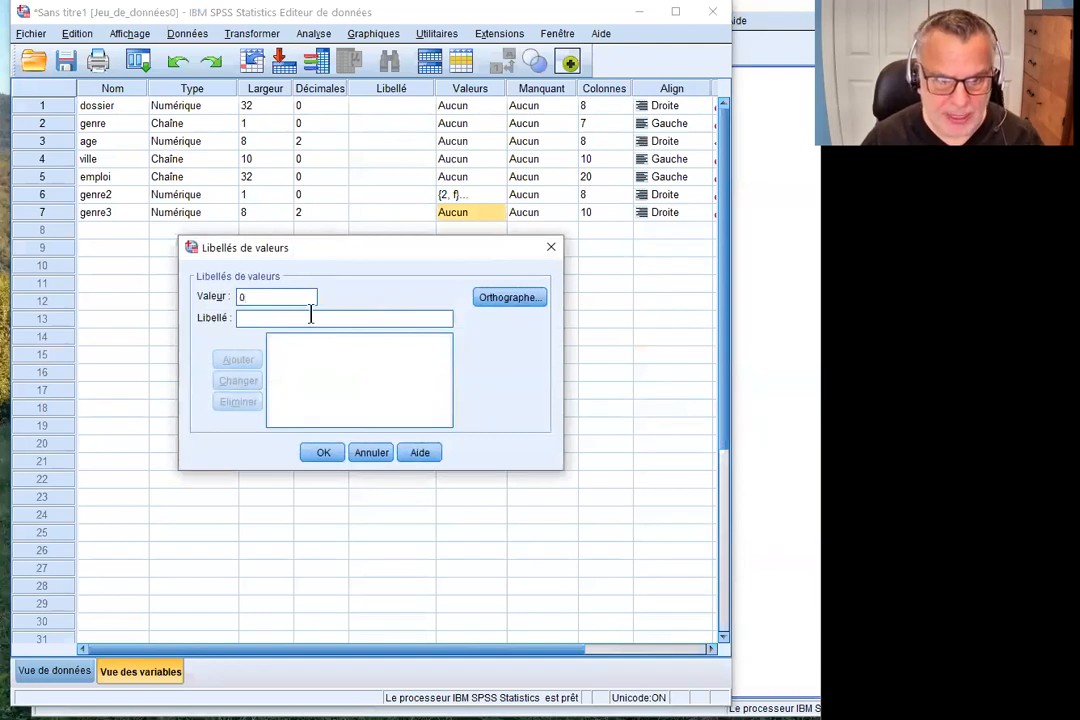
{"action": "left_click", "coordinate": [310, 318]}
{"action": "type", "text": "Femme"}
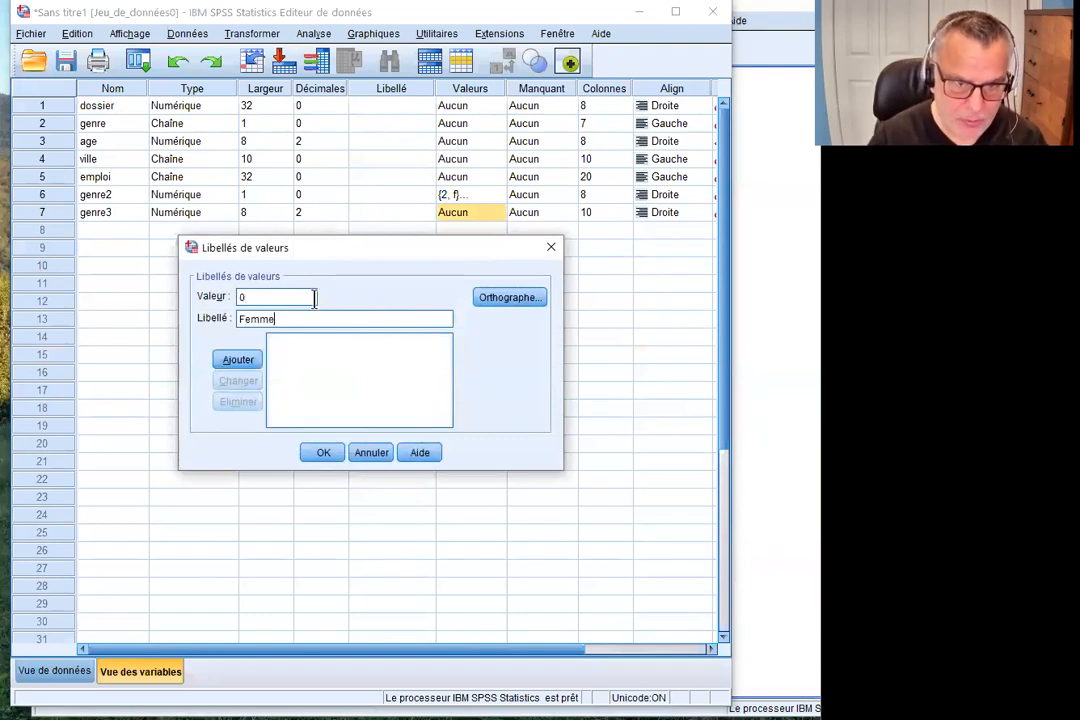
{"action": "left_click", "coordinate": [250, 359]}
Label value 1 of genre3 as Homme and apply the value labels.
{"action": "type", "text": "1"}
{"action": "left_click", "coordinate": [313, 317]}
{"action": "type", "text": "Homm"}
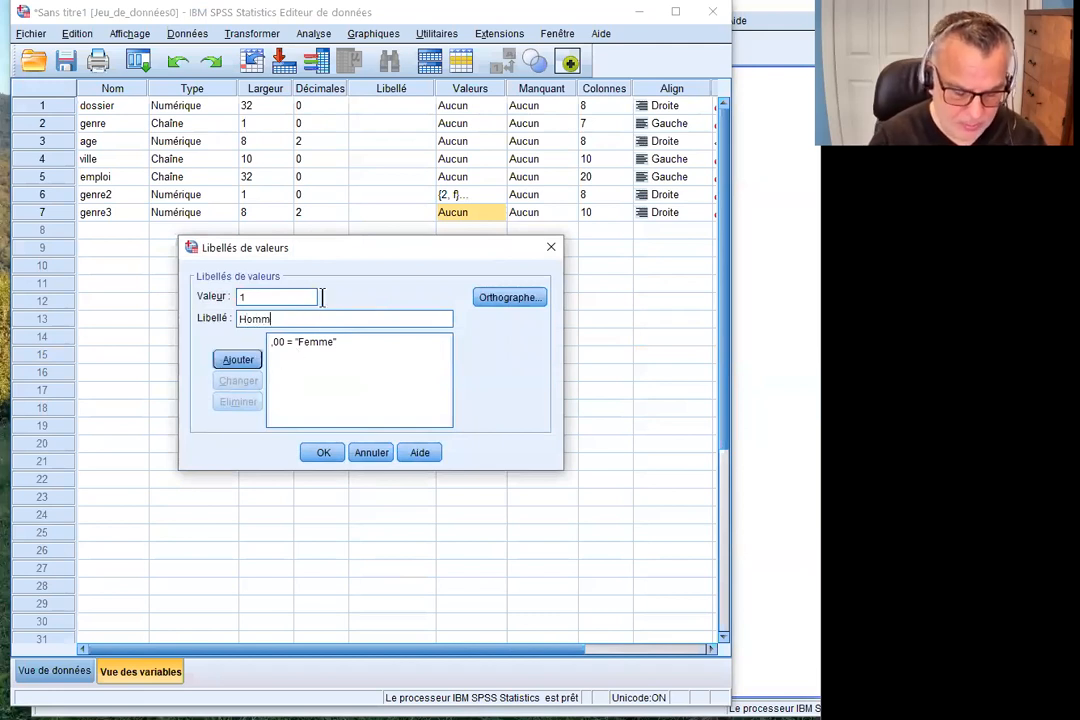
{"action": "type", "text": "e"}
{"action": "left_click", "coordinate": [241, 362]}
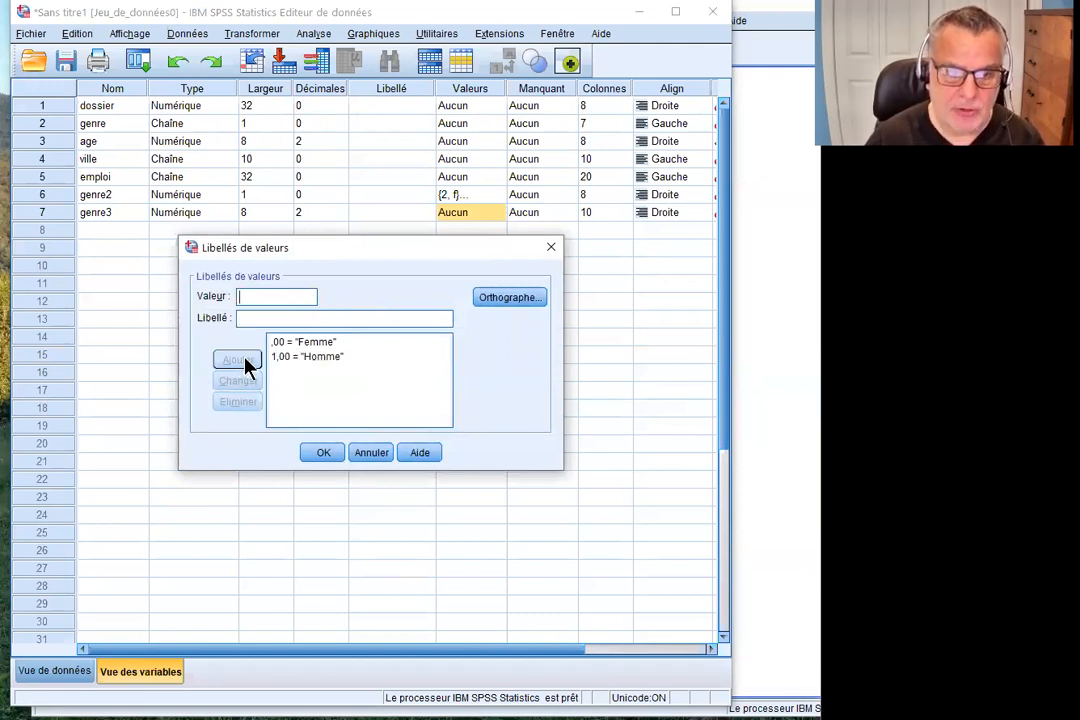
{"action": "left_click", "coordinate": [325, 455]}
Rerun the Frequencies analysis for genre, genre2 and genre3.
{"action": "left_click", "coordinate": [318, 34]}
{"action": "mouse_move", "coordinate": [336, 82]}
{"action": "left_click", "coordinate": [535, 80]}
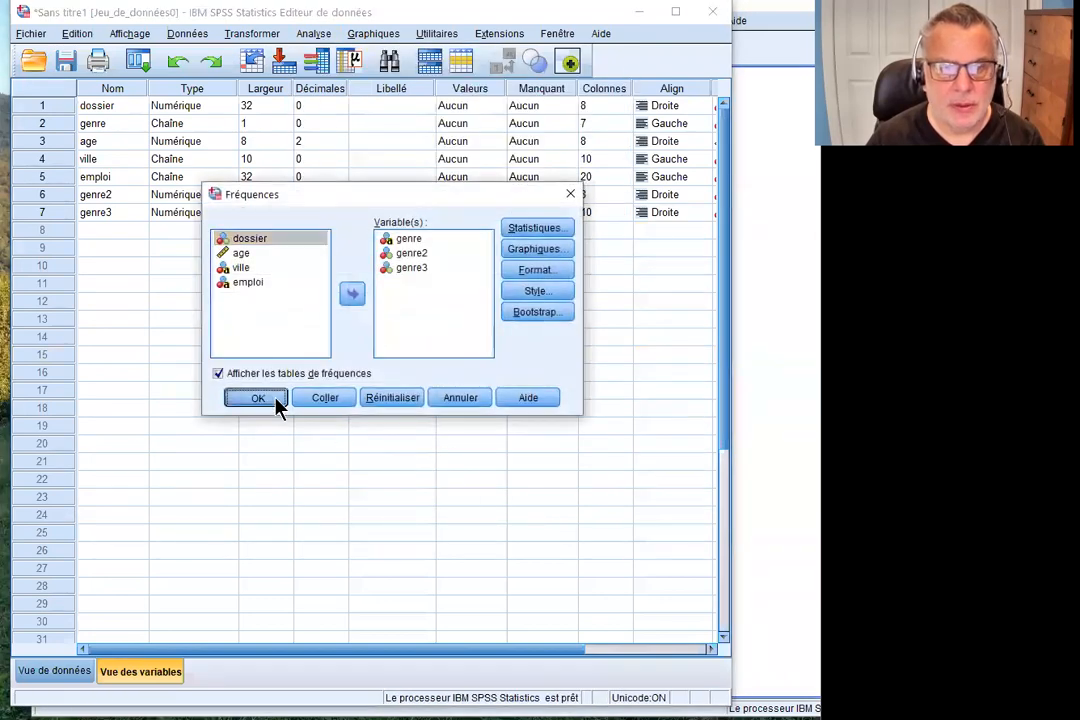
{"action": "left_click", "coordinate": [258, 398]}
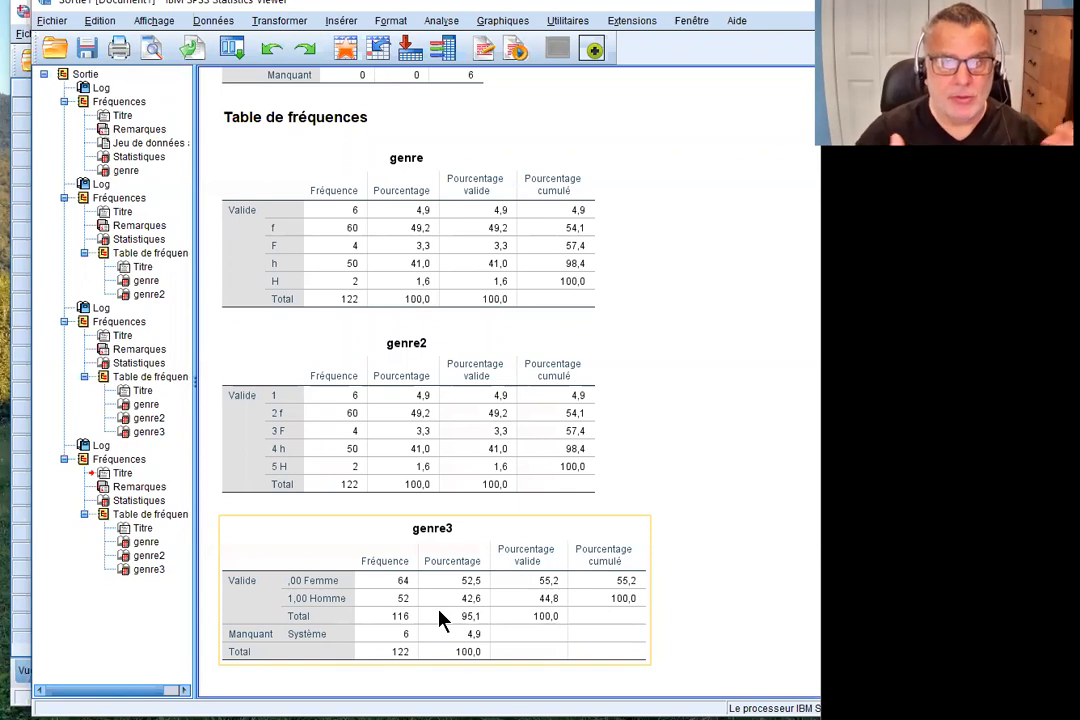
Delete all existing output from the results viewer.
{"action": "left_click", "coordinate": [462, 390]}
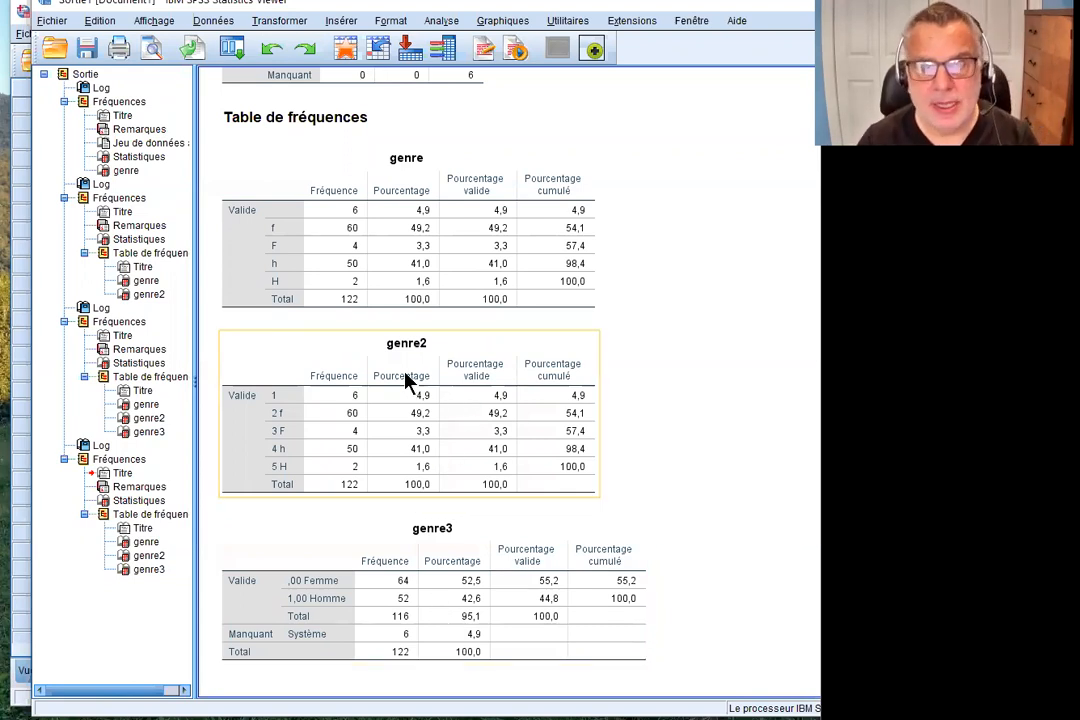
{"action": "left_click", "coordinate": [610, 370]}
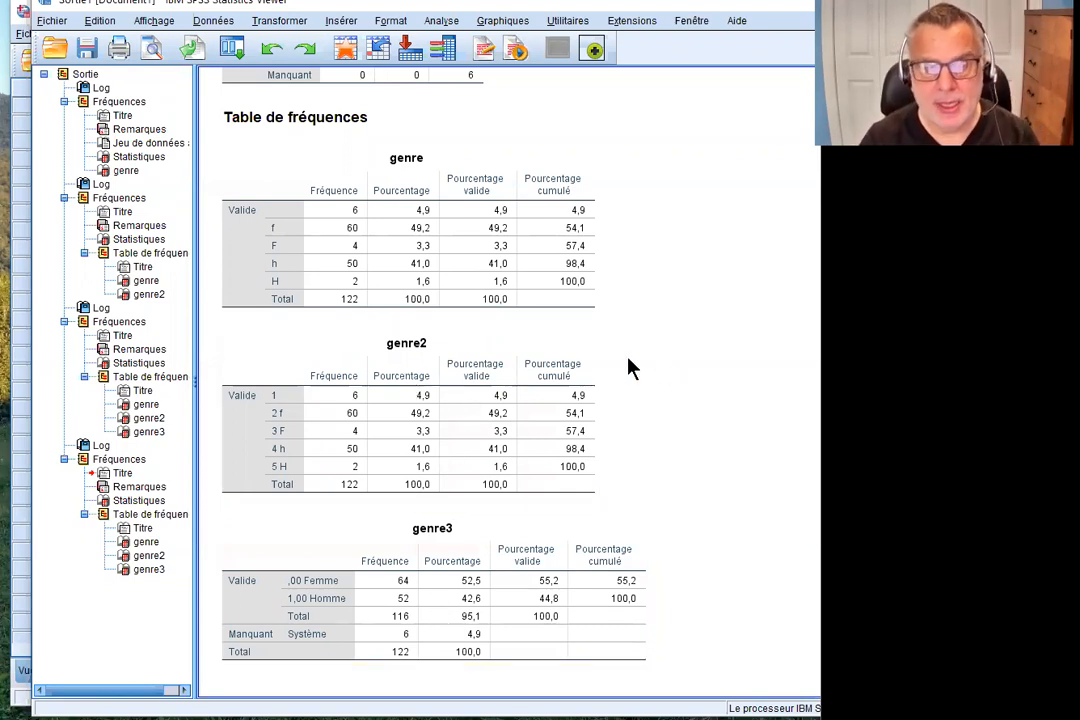
{"action": "left_click", "coordinate": [80, 76]}
{"action": "key", "text": "Delete"}
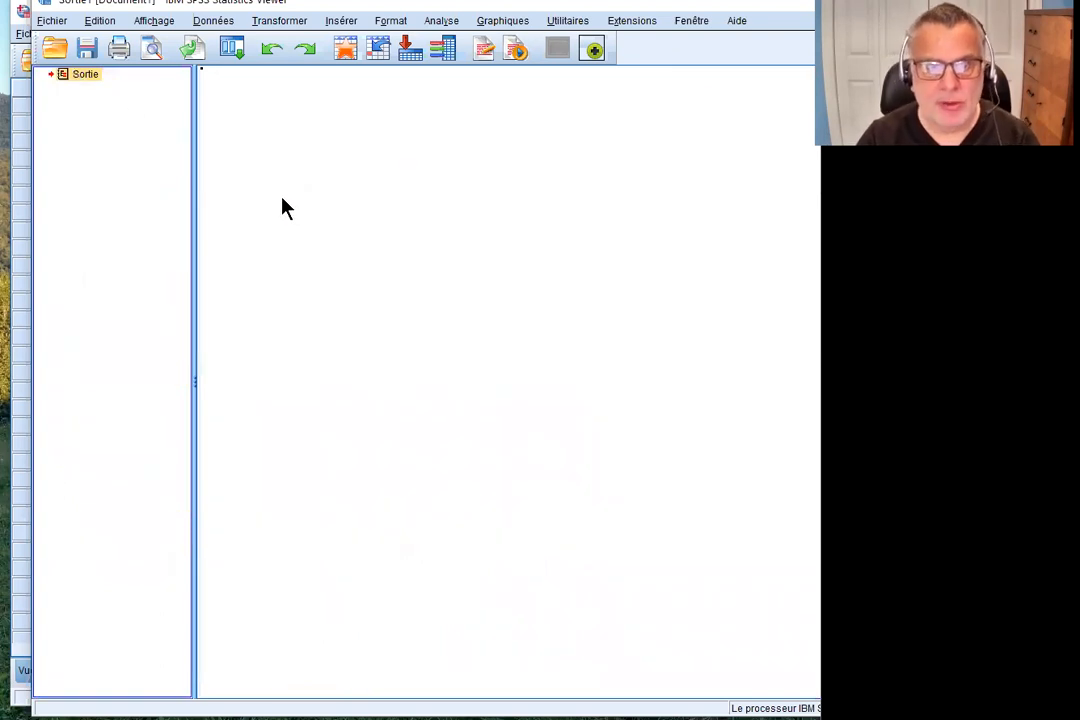
Reset the Frequencies analysis and run it for the ville variable only.
{"action": "left_click", "coordinate": [292, 20]}
{"action": "mouse_move", "coordinate": [441, 20]}
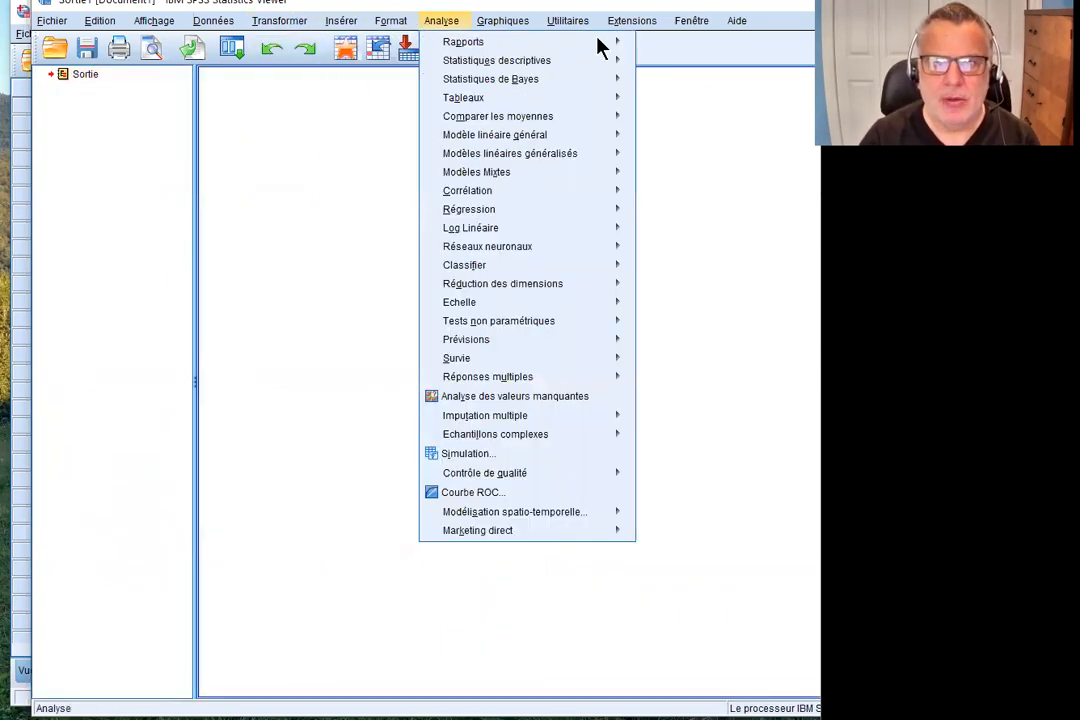
{"action": "mouse_move", "coordinate": [570, 62]}
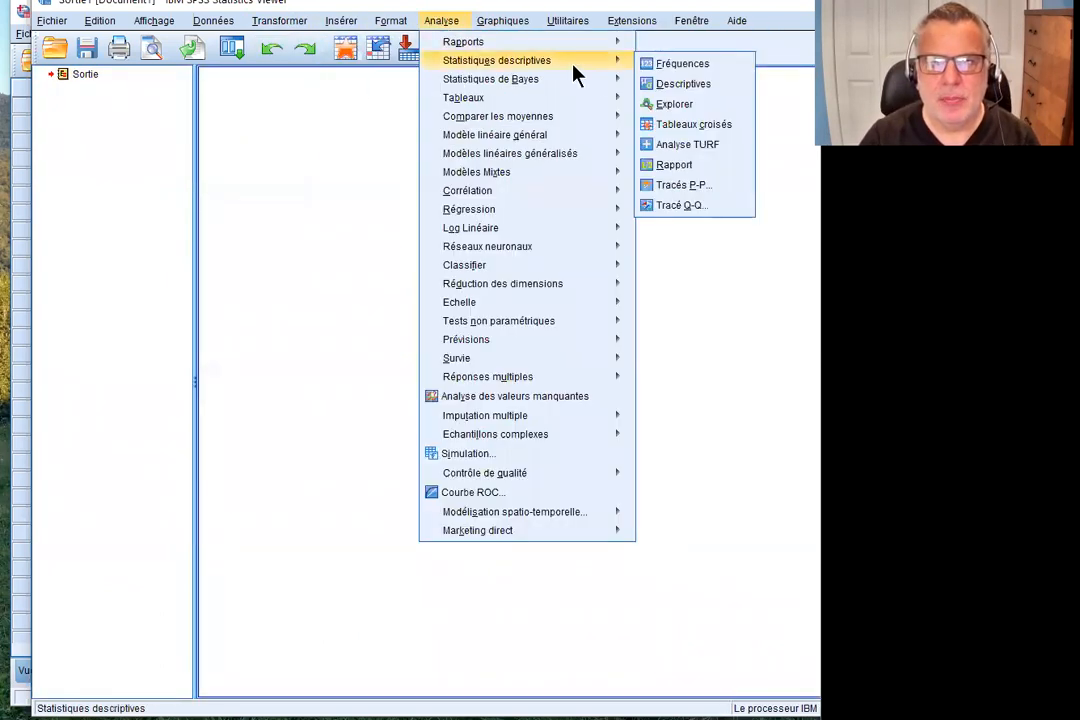
{"action": "left_click", "coordinate": [680, 63]}
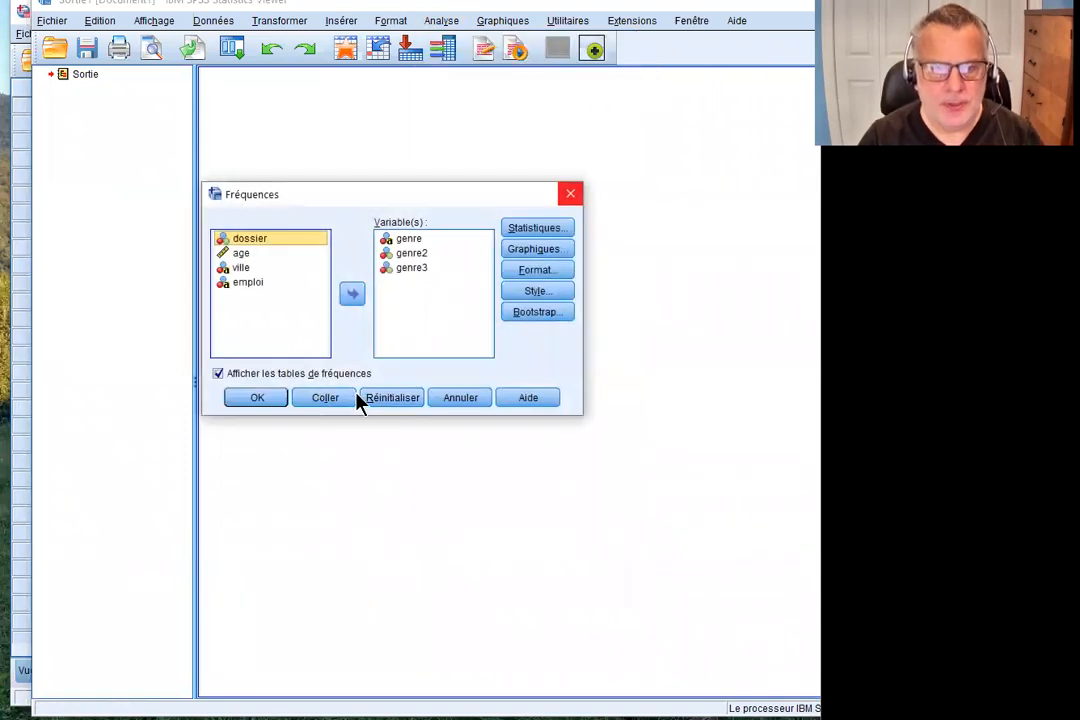
{"action": "left_click", "coordinate": [380, 400]}
{"action": "left_click", "coordinate": [253, 283]}
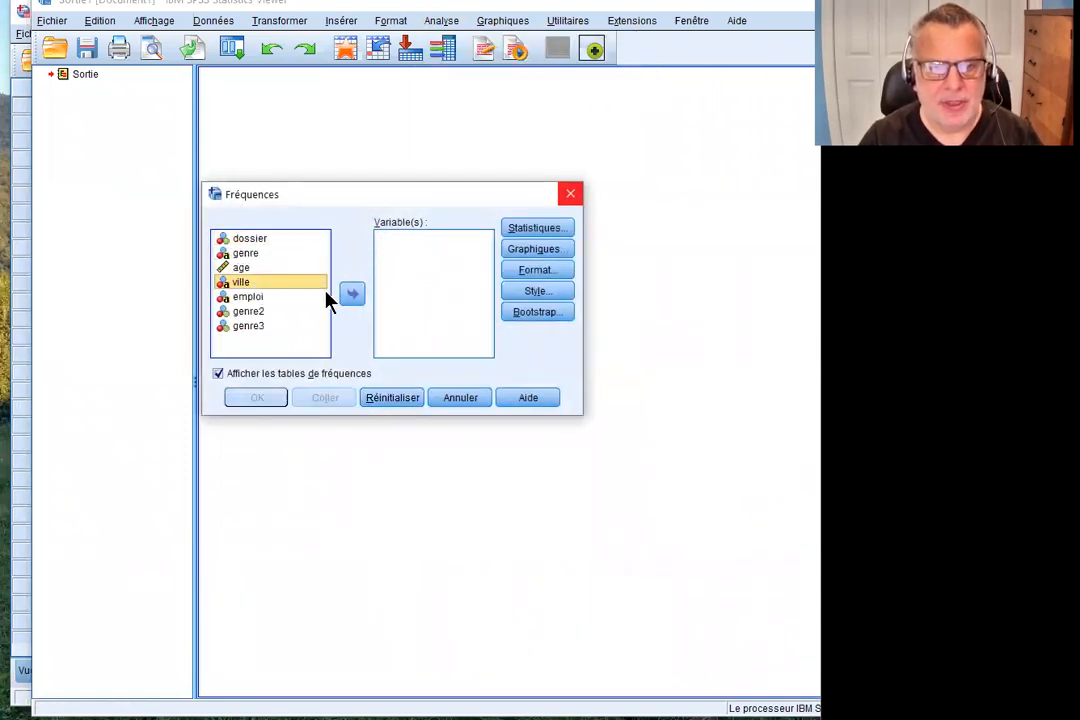
{"action": "left_click", "coordinate": [352, 294]}
{"action": "left_click", "coordinate": [272, 400]}
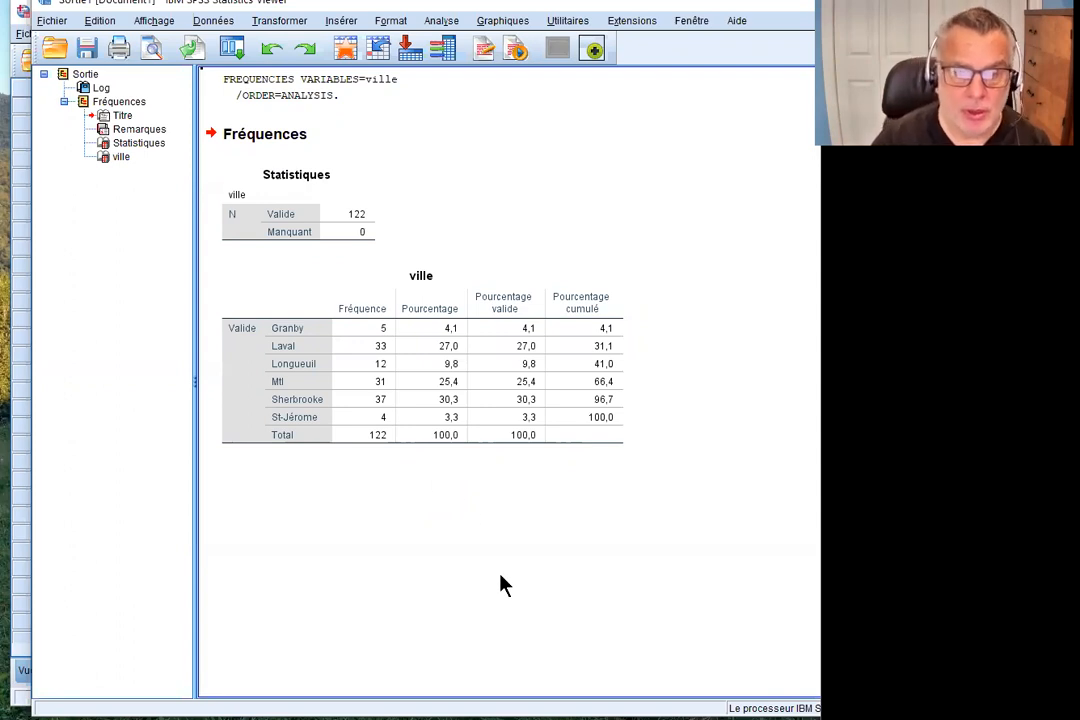
Reset the Automatic Recode settings and automatically recode ville into a new variable named ville2.
{"action": "left_click", "coordinate": [215, 21]}
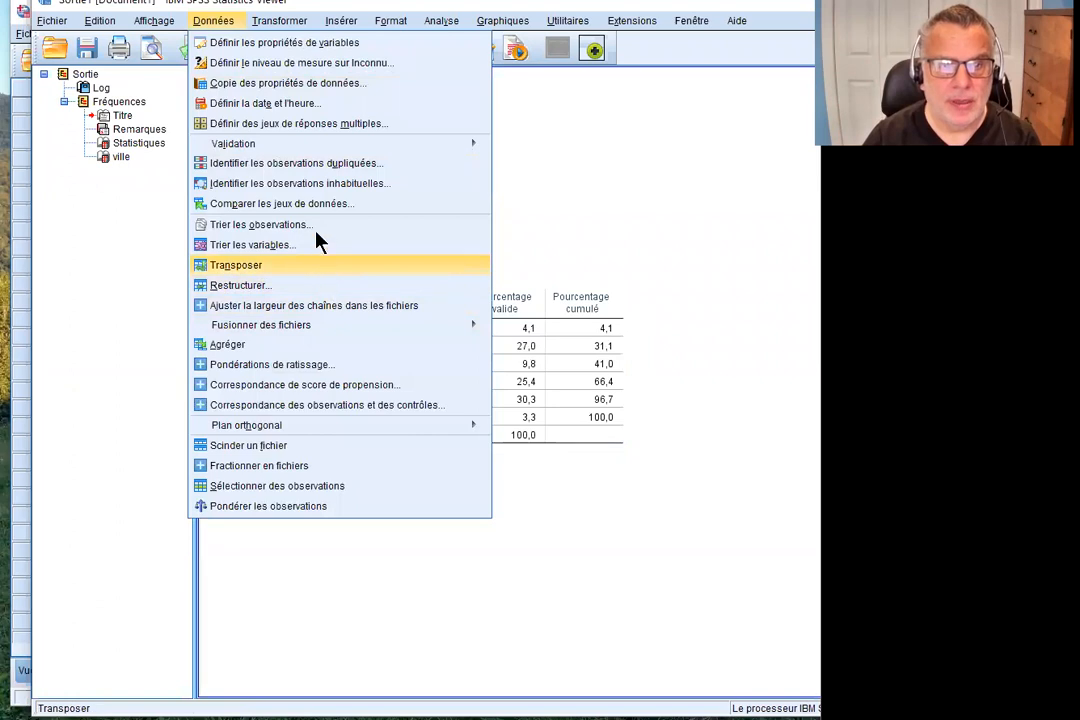
{"action": "mouse_move", "coordinate": [279, 20]}
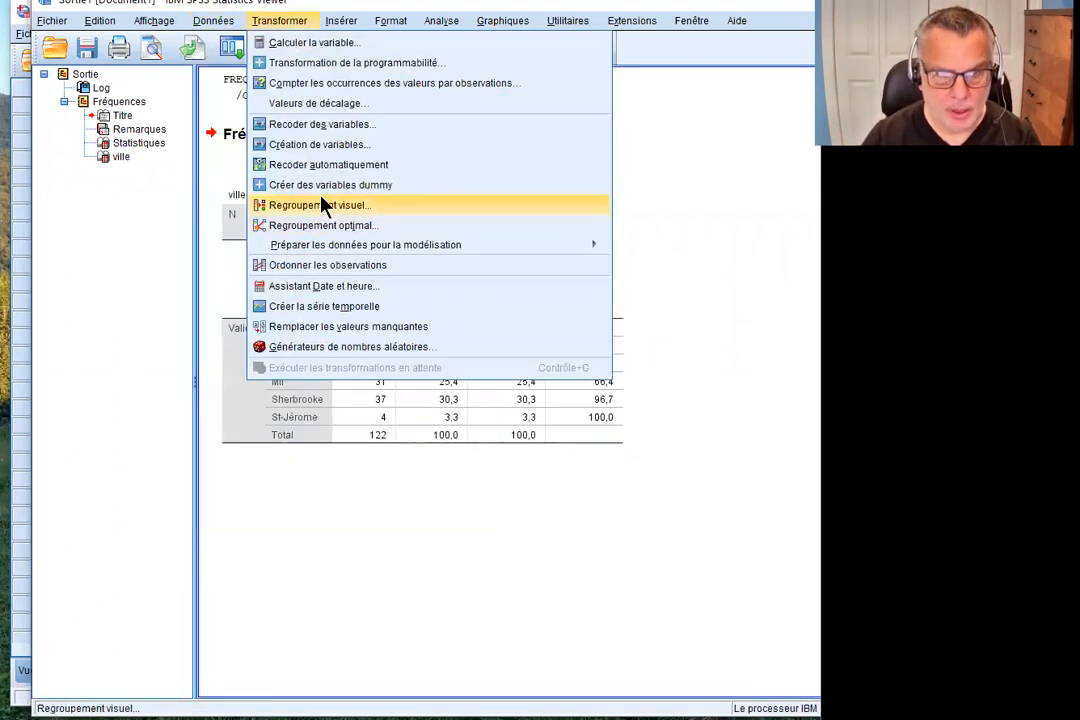
{"action": "left_click", "coordinate": [329, 164]}
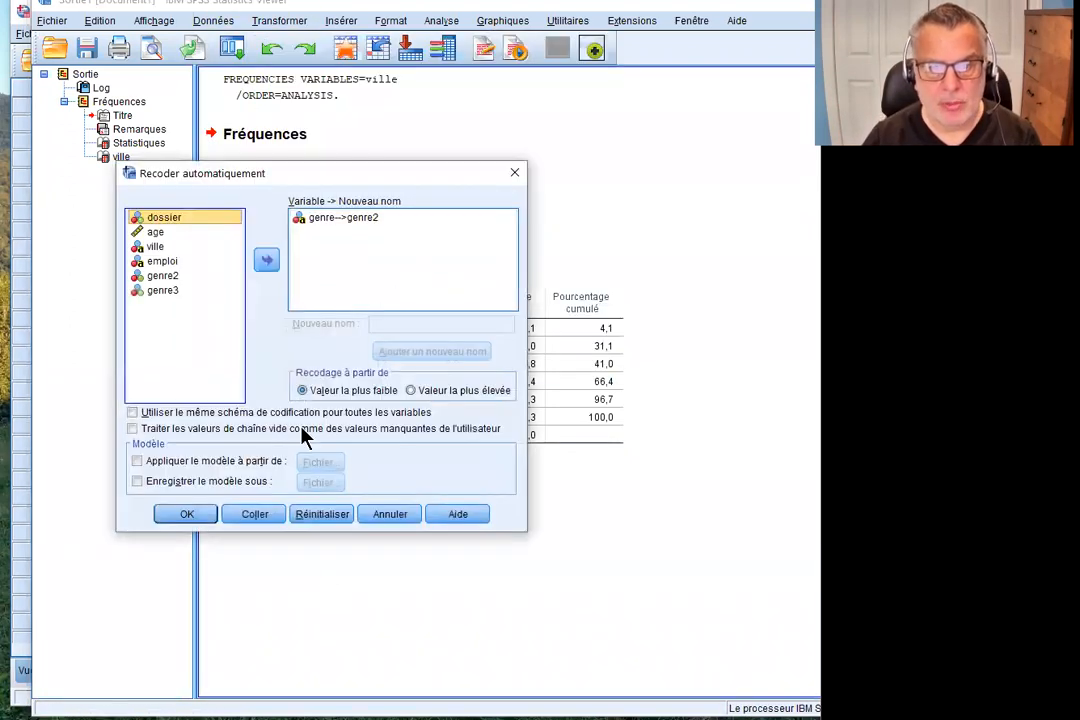
{"action": "left_click", "coordinate": [324, 517]}
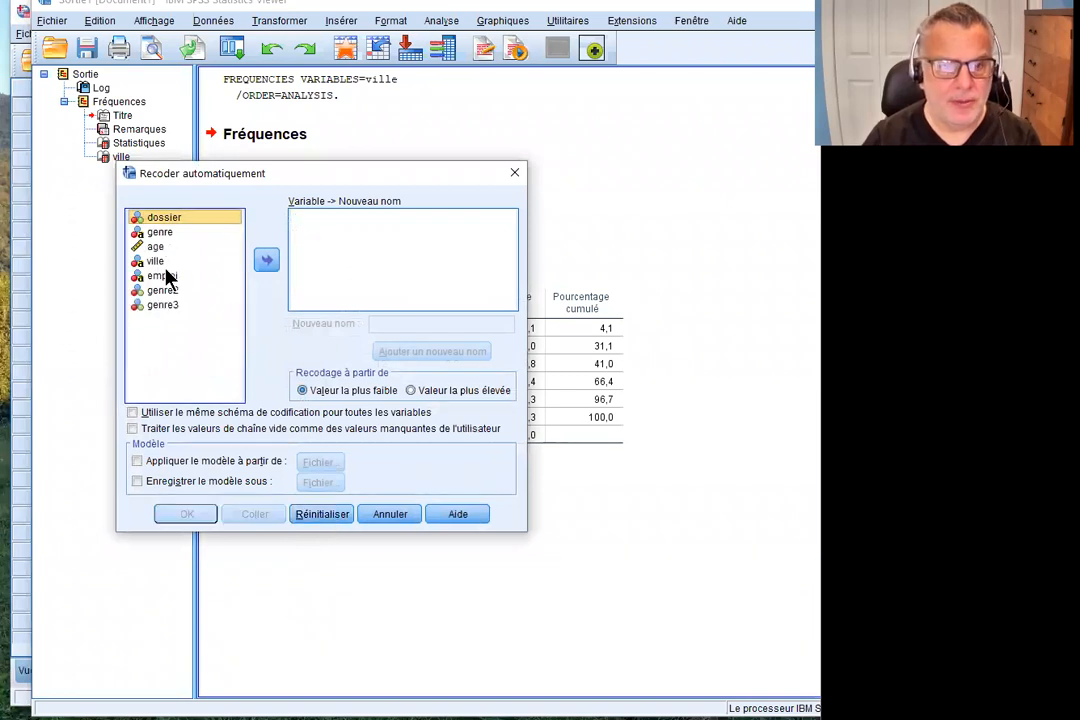
{"action": "left_click", "coordinate": [158, 263]}
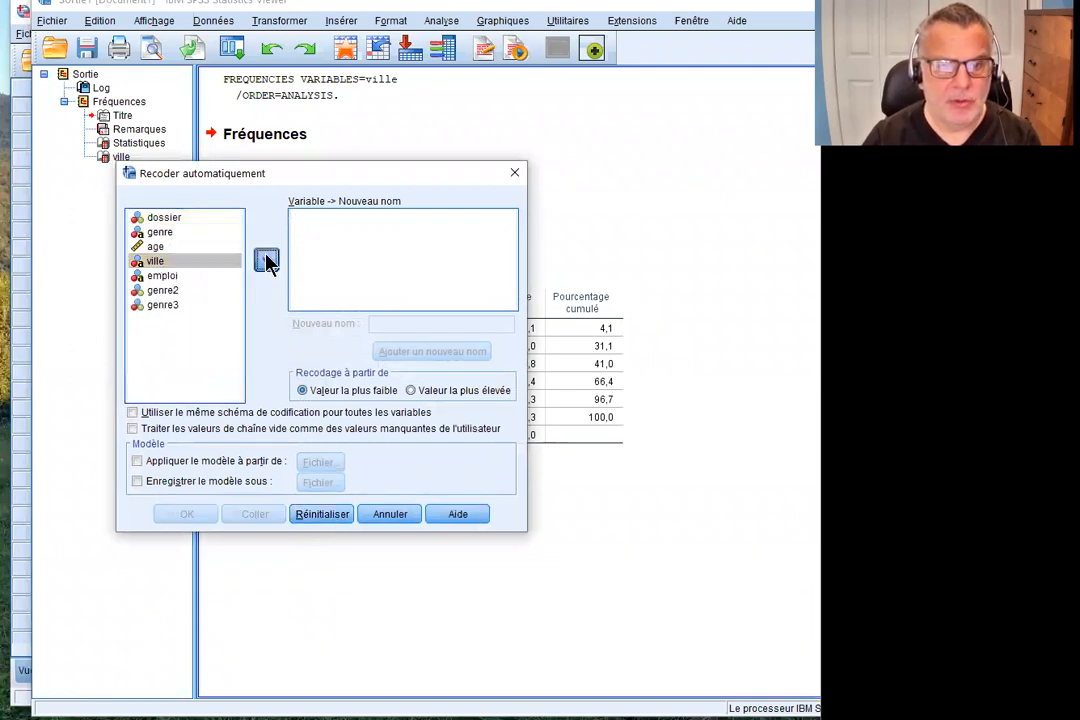
{"action": "left_click", "coordinate": [267, 261]}
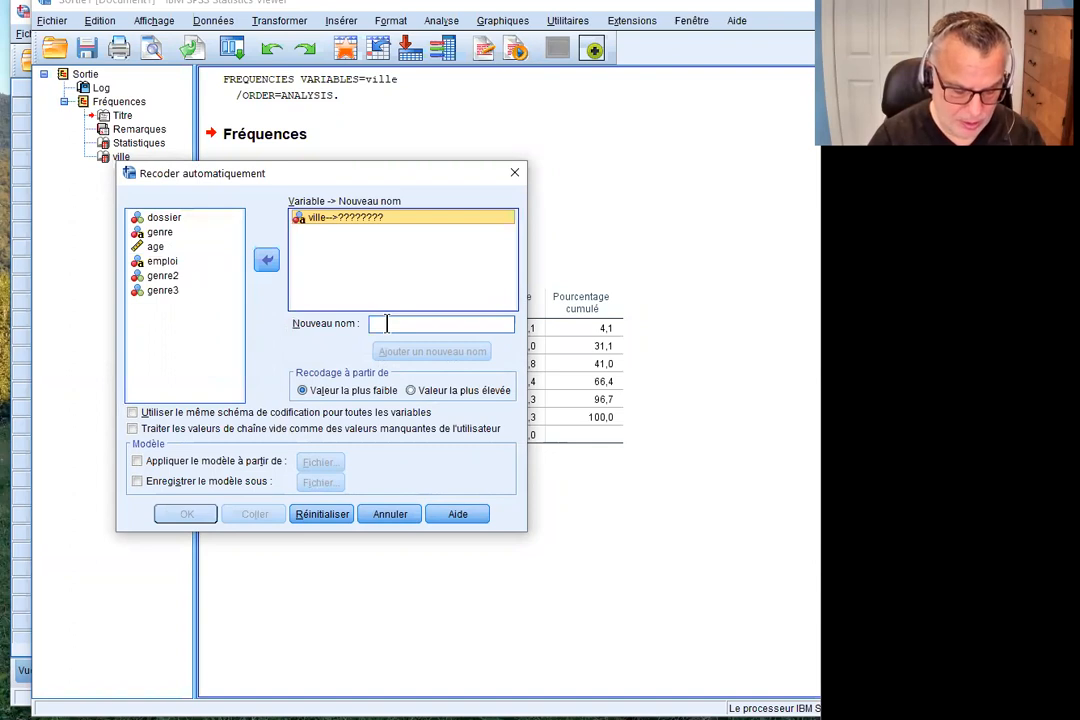
{"action": "left_click", "coordinate": [385, 323]}
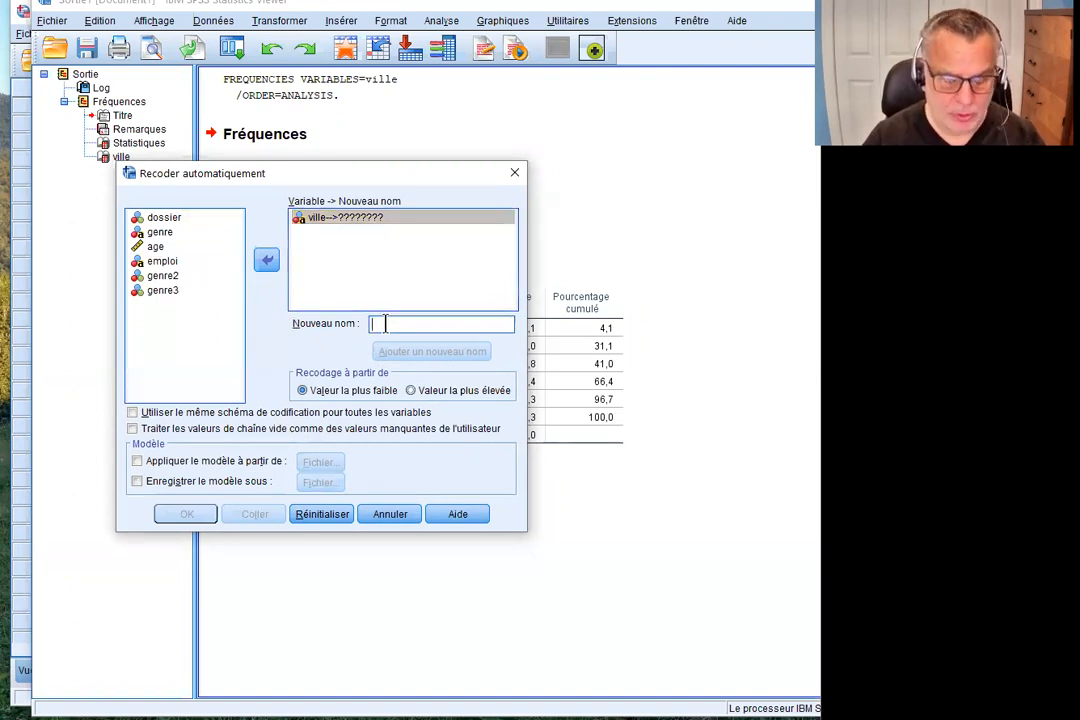
{"action": "type", "text": "ville2"}
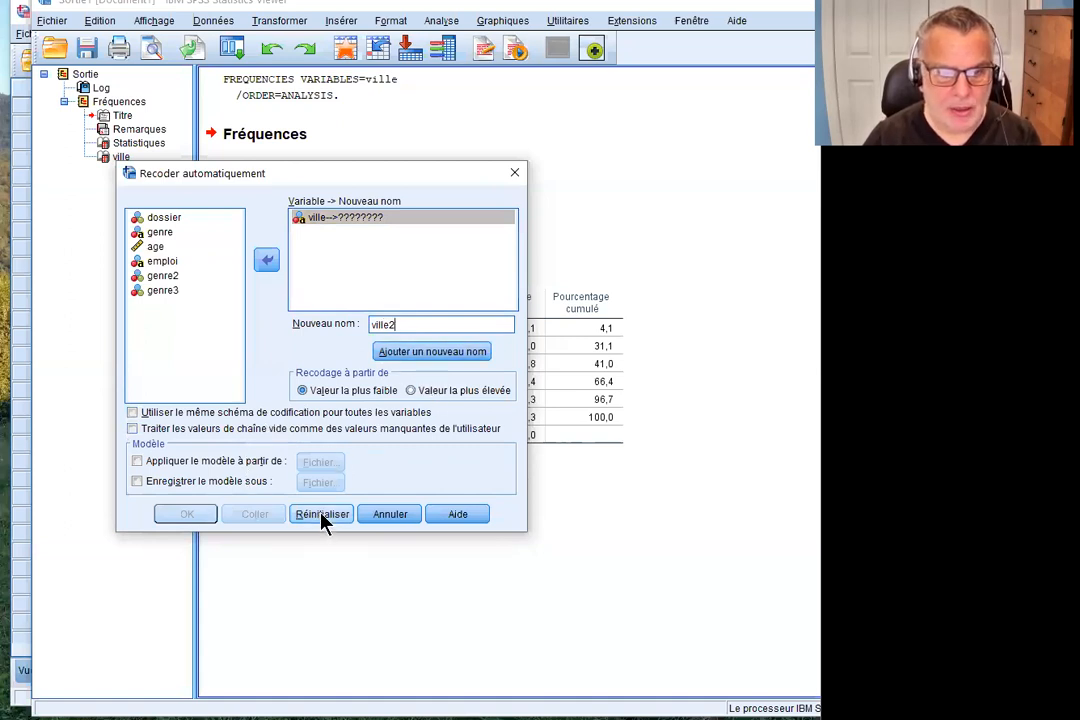
{"action": "left_click", "coordinate": [418, 356]}
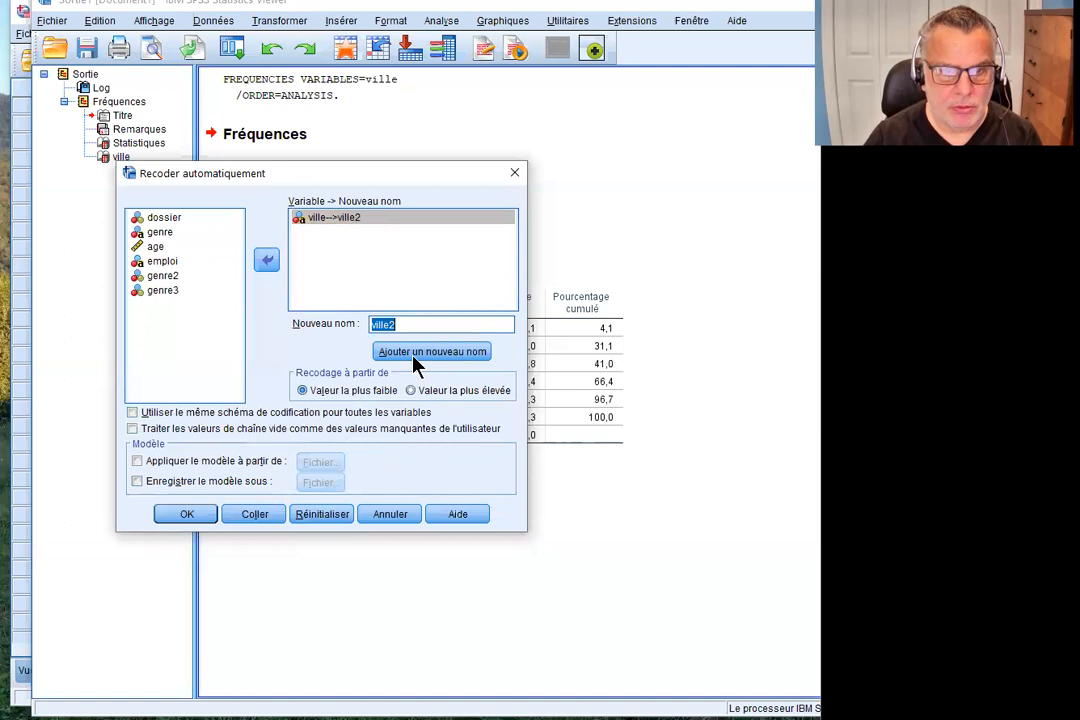
{"action": "left_click", "coordinate": [187, 514]}
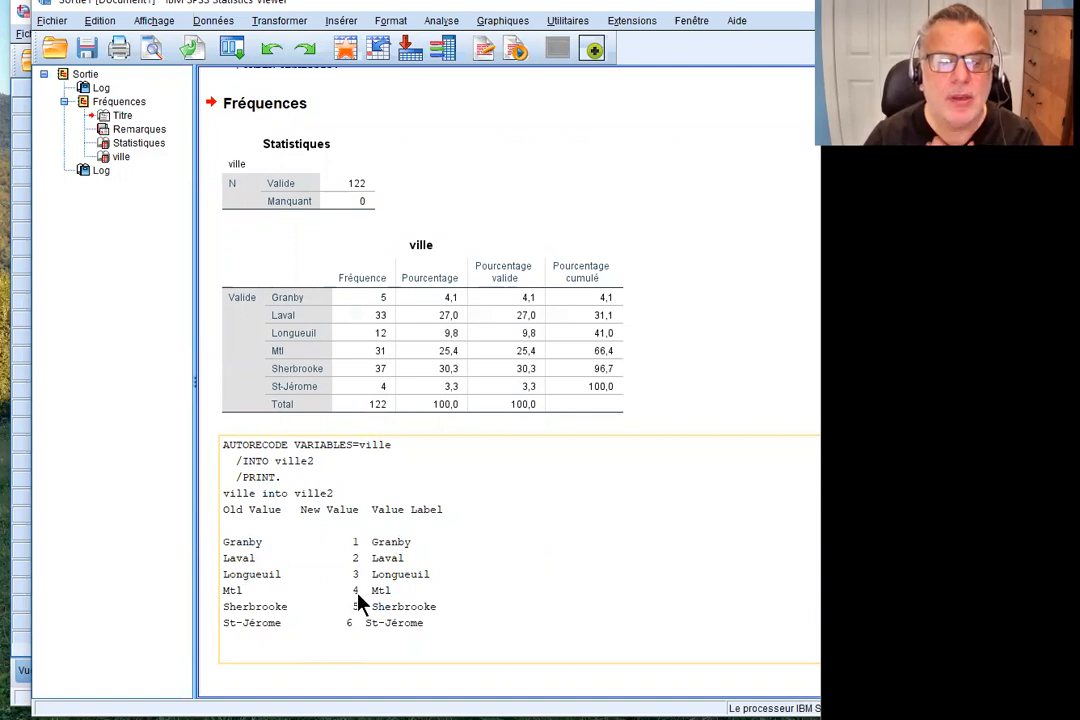
Add ville2 to the Frequencies analysis alongside ville and run it.
{"action": "left_click", "coordinate": [385, 25]}
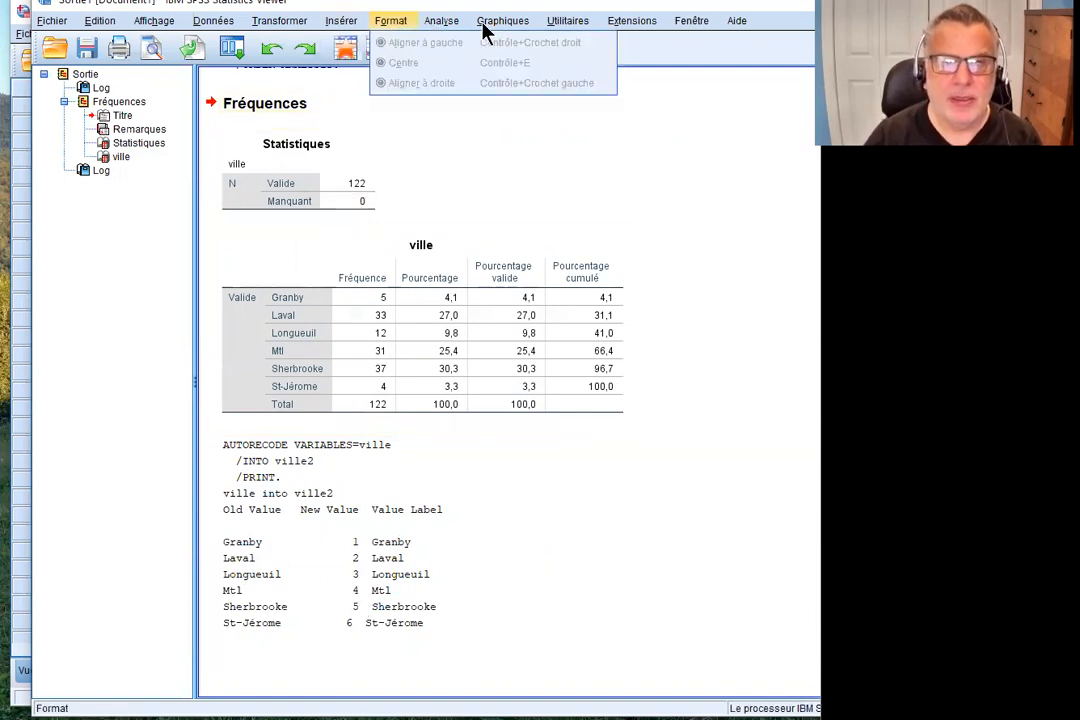
{"action": "mouse_move", "coordinate": [437, 30]}
{"action": "mouse_move", "coordinate": [500, 60]}
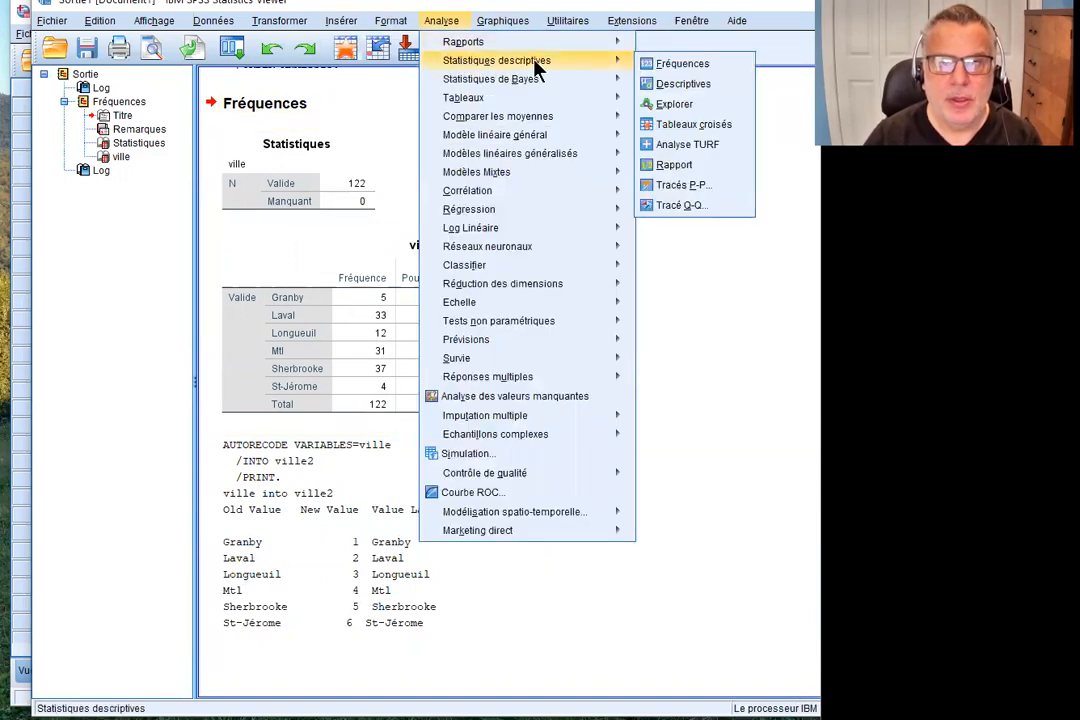
{"action": "left_click", "coordinate": [660, 63]}
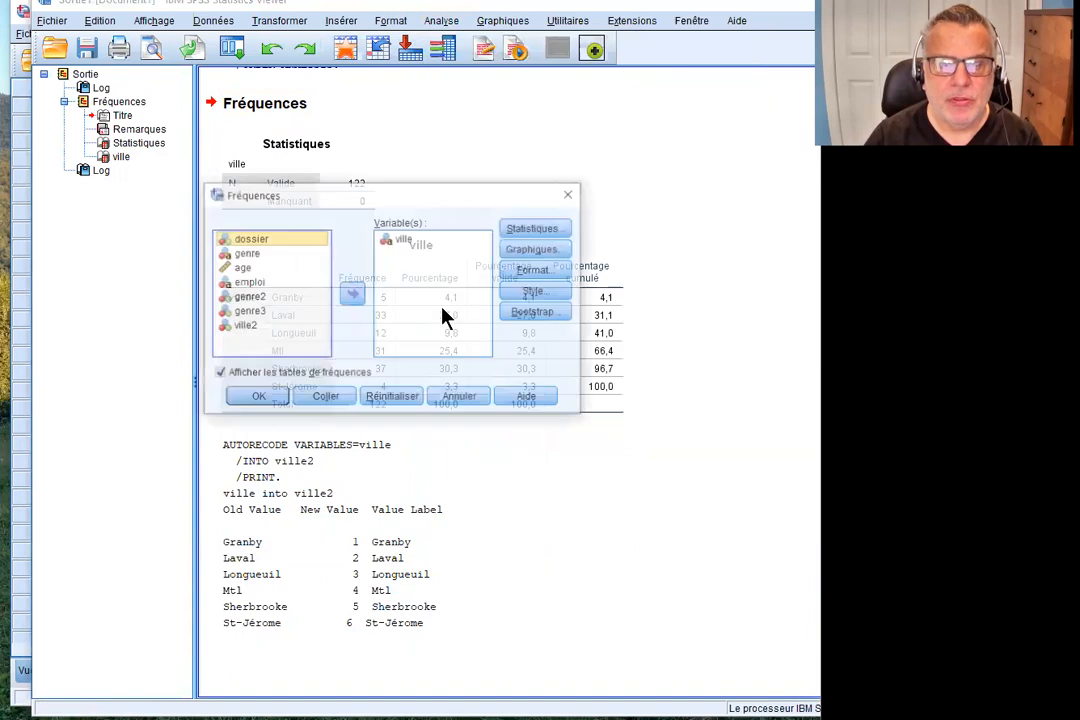
{"action": "left_click", "coordinate": [243, 327]}
{"action": "left_click", "coordinate": [352, 293]}
{"action": "left_click", "coordinate": [257, 397]}
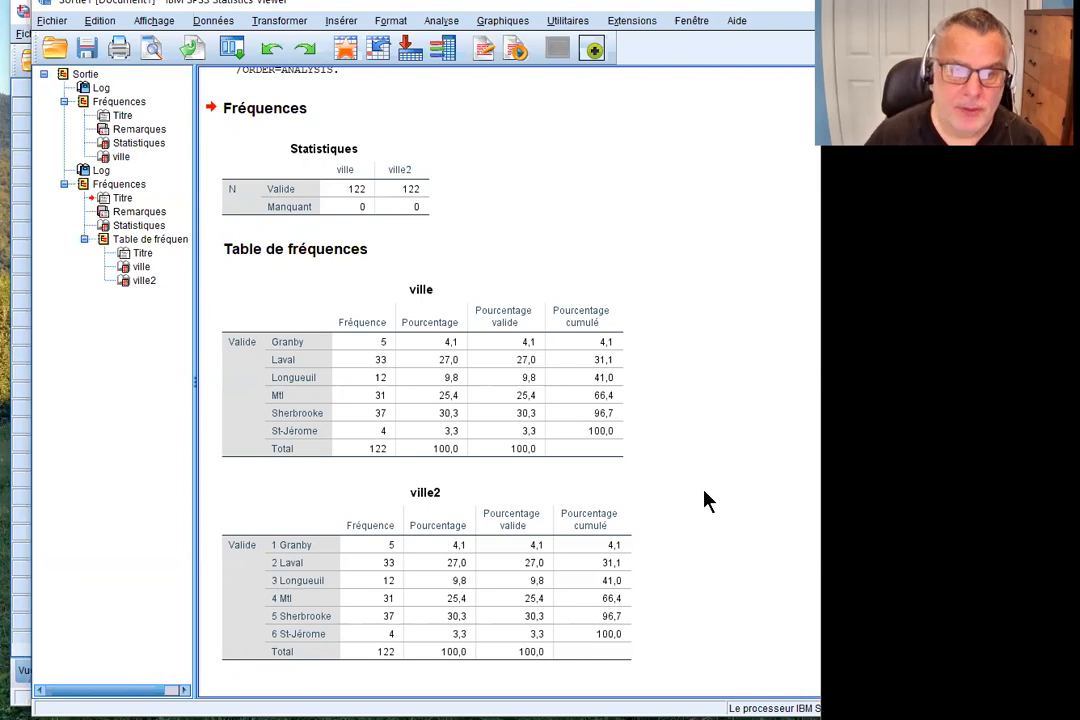
Start a case selection based on a logical condition and enter ville2 = 2 as the first criterion.
{"action": "left_click", "coordinate": [147, 25]}
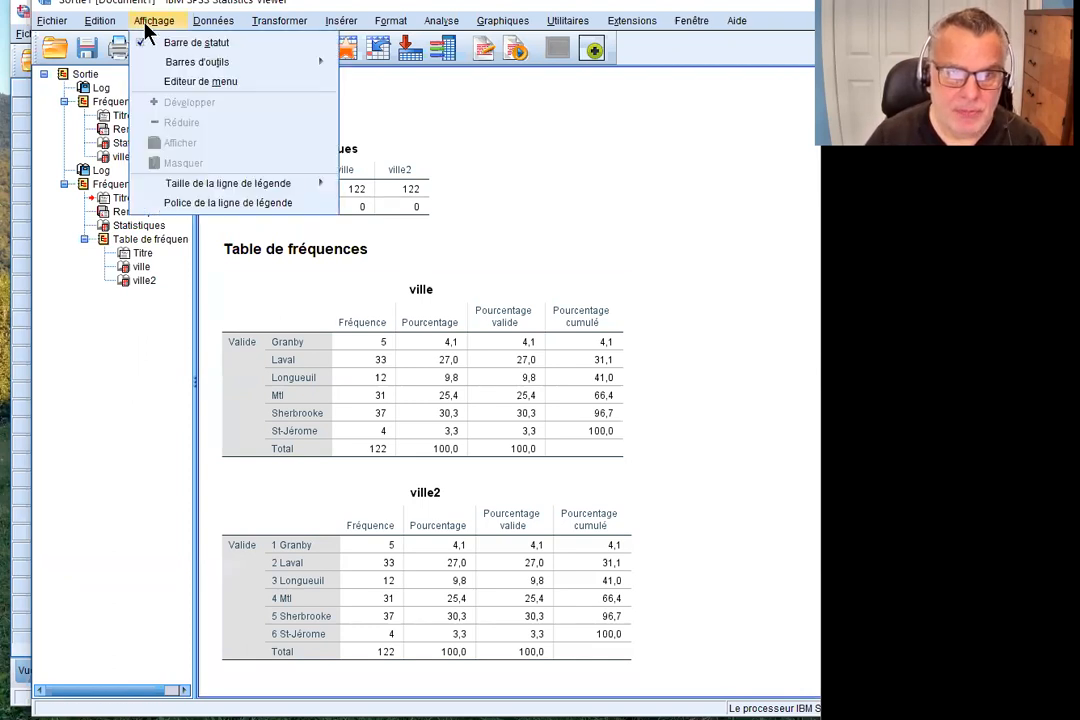
{"action": "mouse_move", "coordinate": [101, 24]}
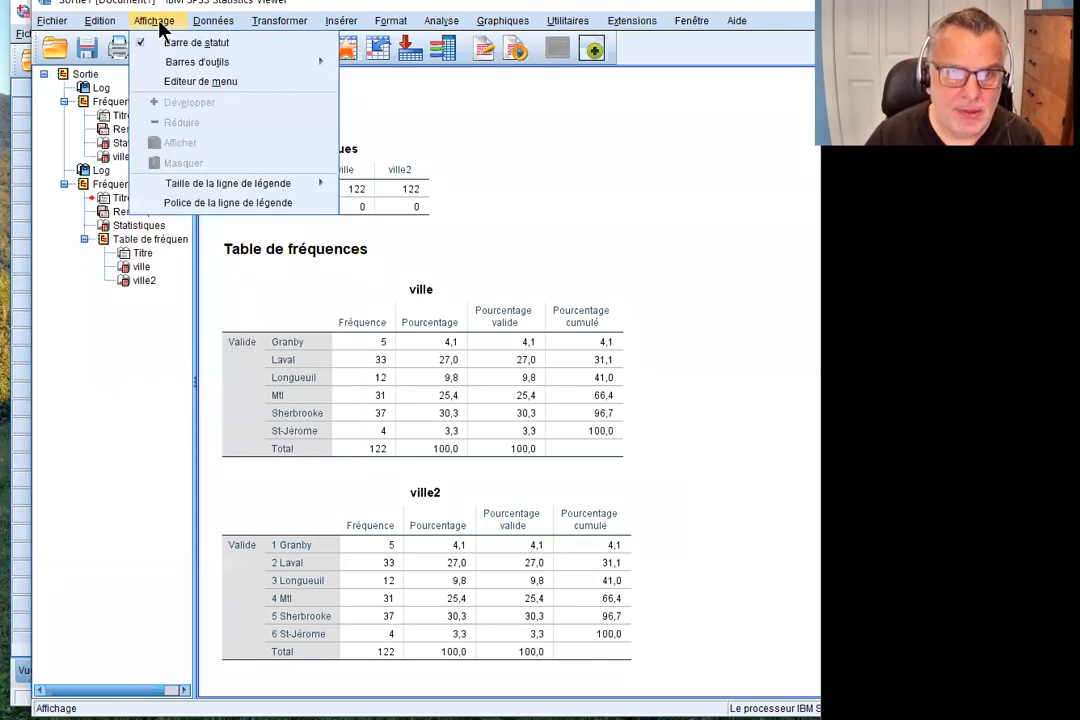
{"action": "mouse_move", "coordinate": [213, 21]}
{"action": "left_click", "coordinate": [224, 487]}
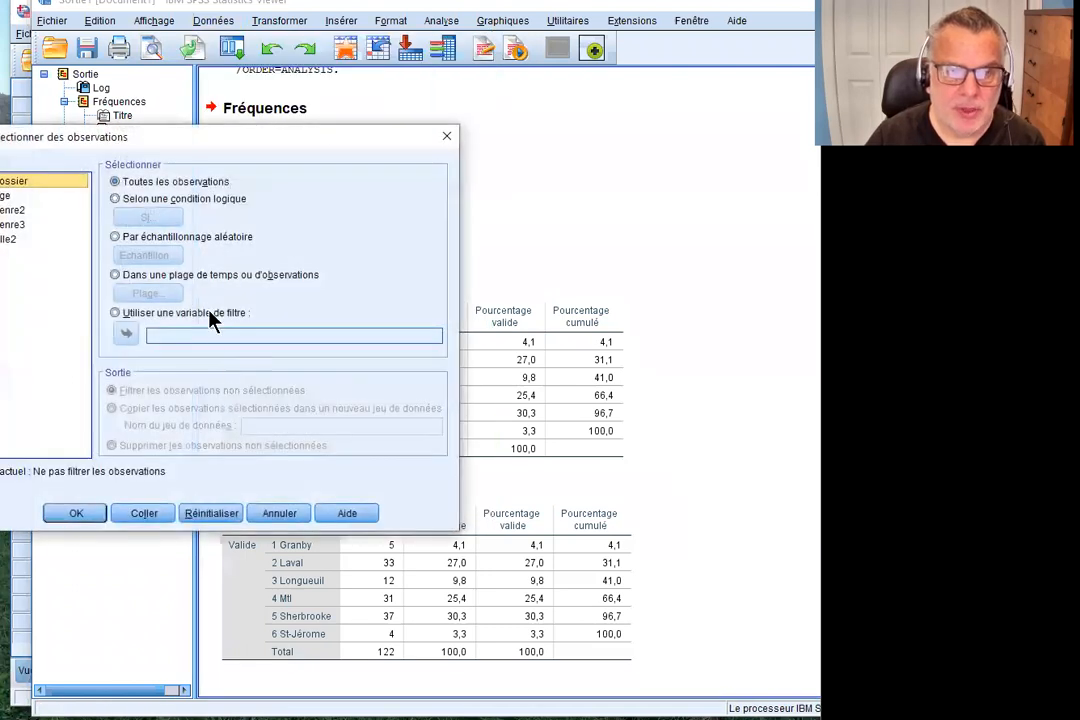
{"action": "left_click", "coordinate": [152, 199]}
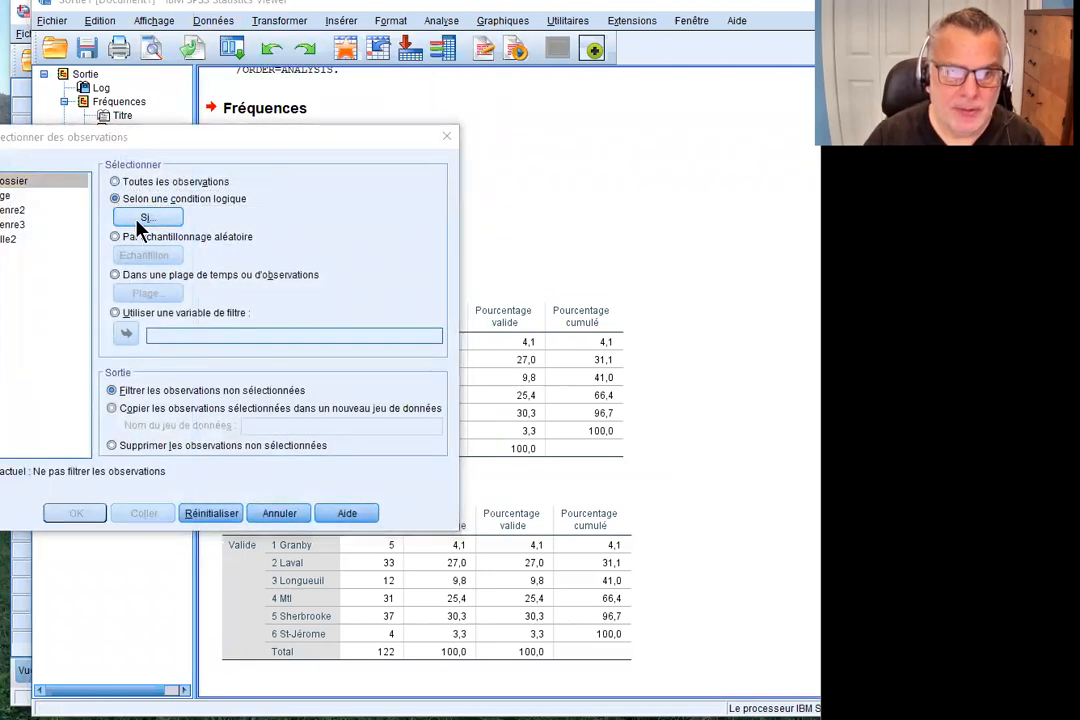
{"action": "left_click", "coordinate": [140, 218]}
{"action": "left_click", "coordinate": [153, 315]}
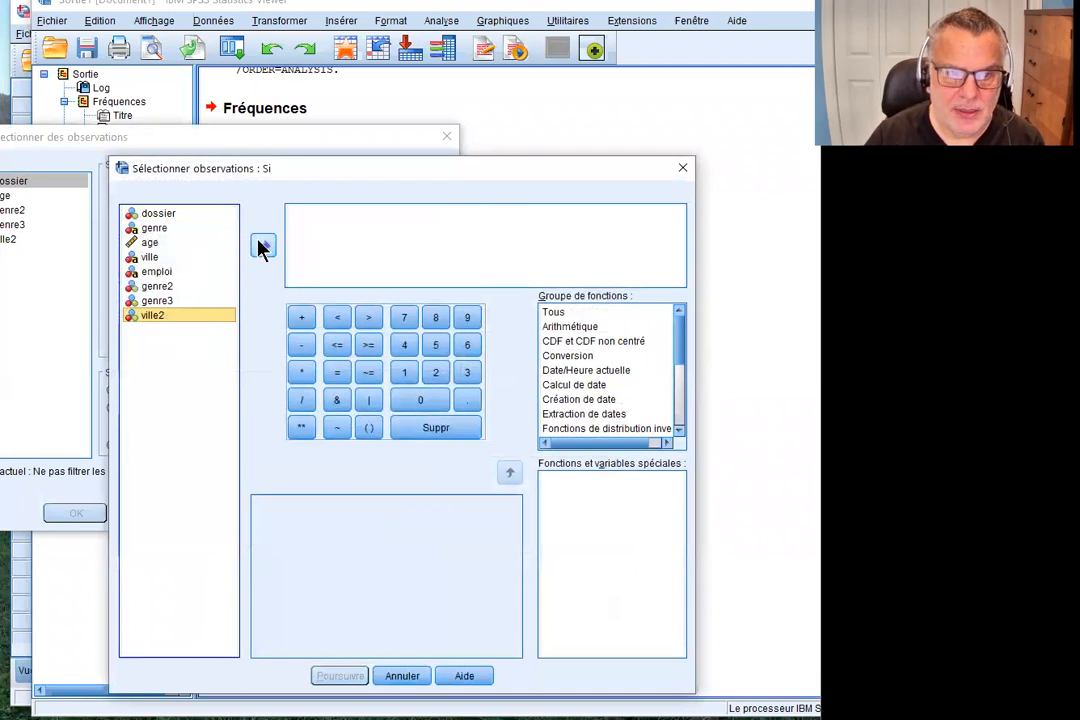
{"action": "left_click", "coordinate": [263, 245]}
{"action": "left_click", "coordinate": [340, 373]}
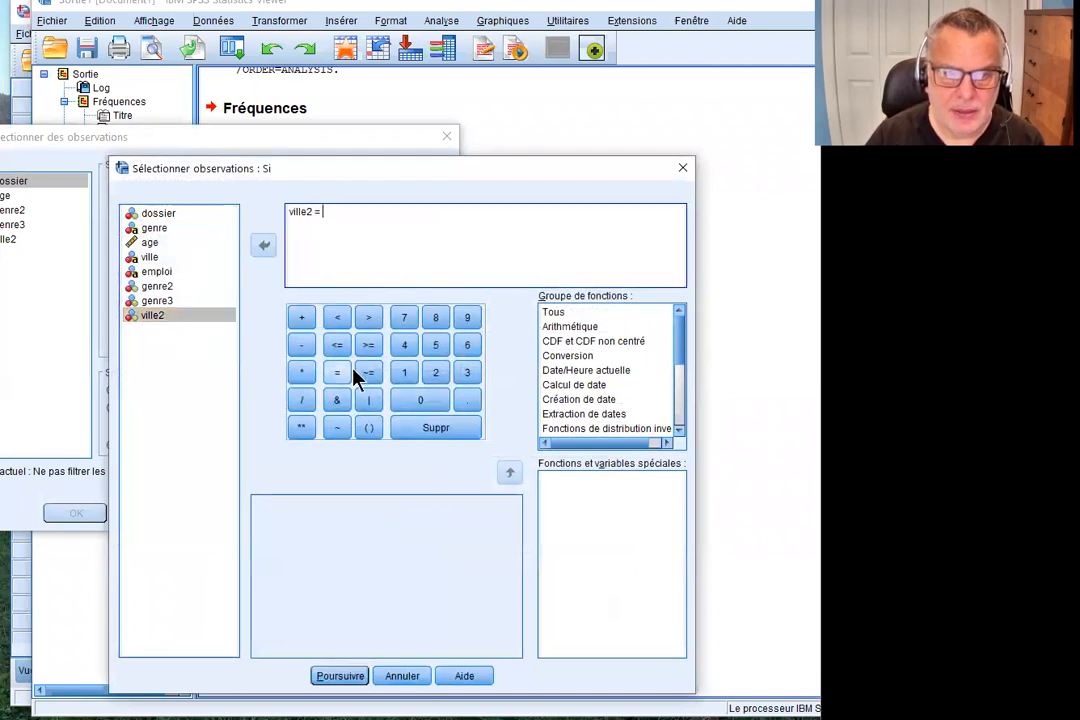
{"action": "left_click", "coordinate": [435, 372]}
Extend the selection condition with | ville2 = 3, and close the case selection without applying it.
{"action": "left_click", "coordinate": [368, 400]}
{"action": "left_click", "coordinate": [190, 314]}
{"action": "left_click", "coordinate": [264, 246]}
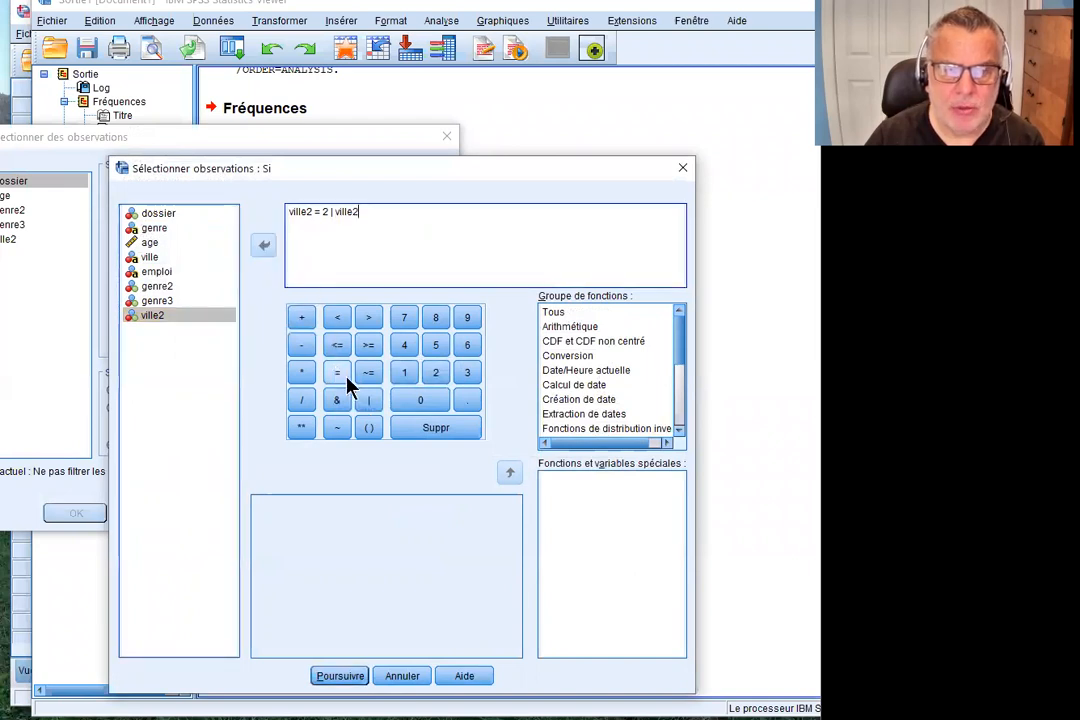
{"action": "left_click", "coordinate": [347, 379]}
{"action": "left_click", "coordinate": [462, 374]}
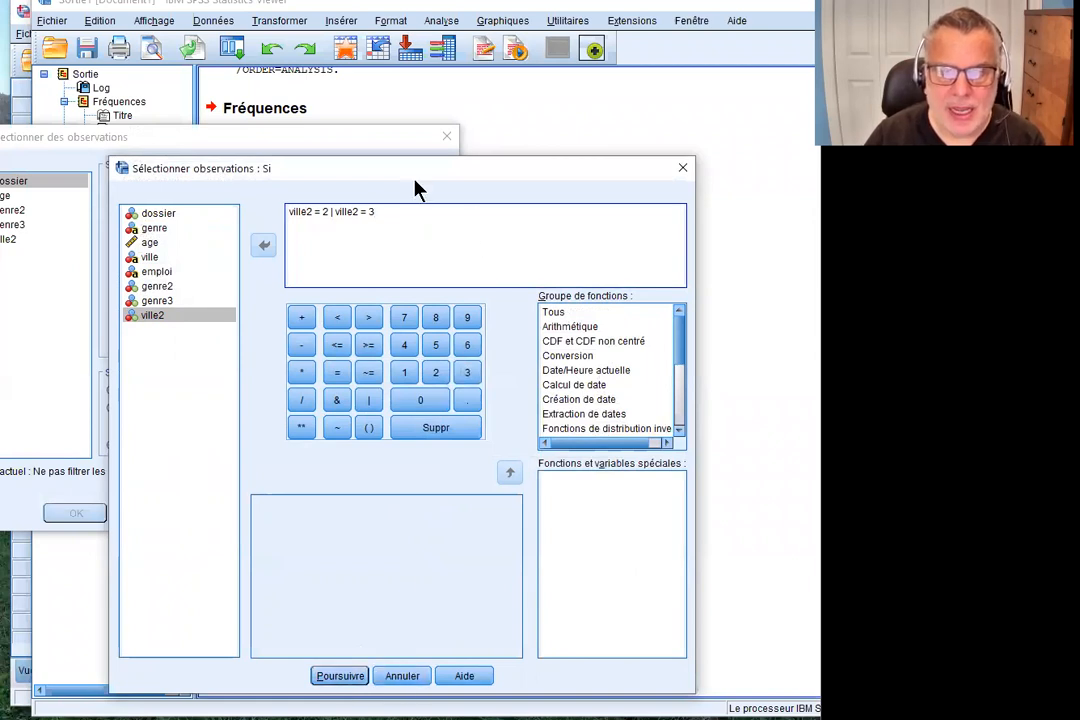
{"action": "left_click_drag", "start_coordinate": [395, 165], "coordinate": [463, 246]}
{"action": "left_click", "coordinate": [529, 230]}
{"action": "left_click", "coordinate": [446, 136]}
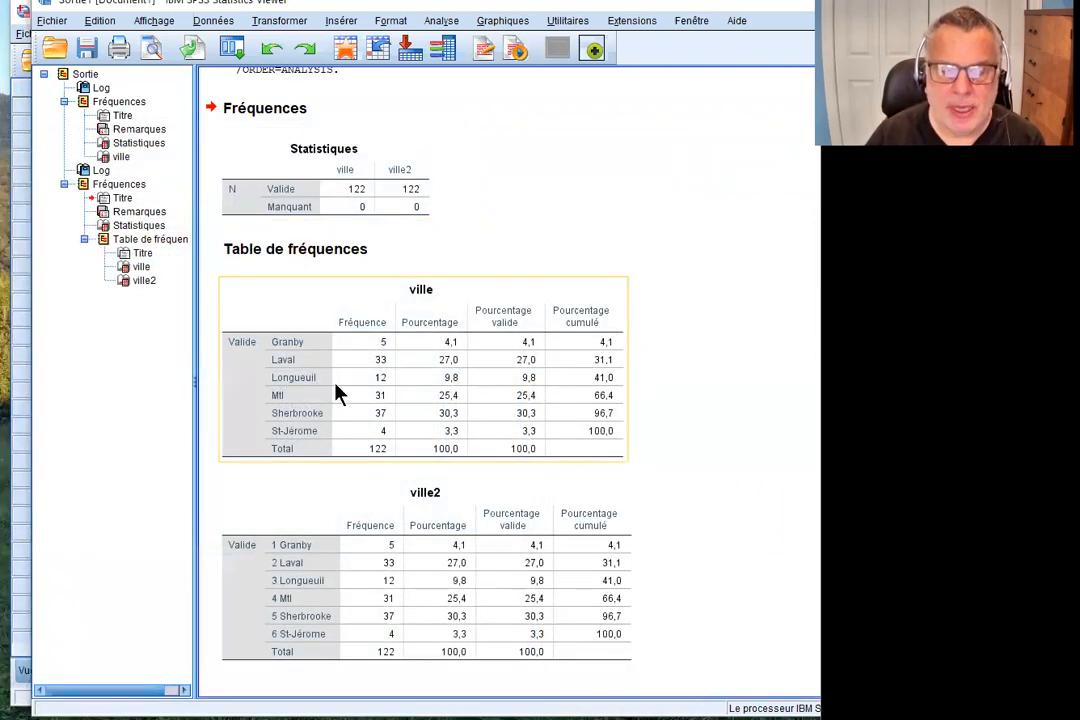
Clear all the ville frequency and recode output from the results viewer.
{"action": "left_click", "coordinate": [208, 21]}
{"action": "left_click", "coordinate": [88, 76]}
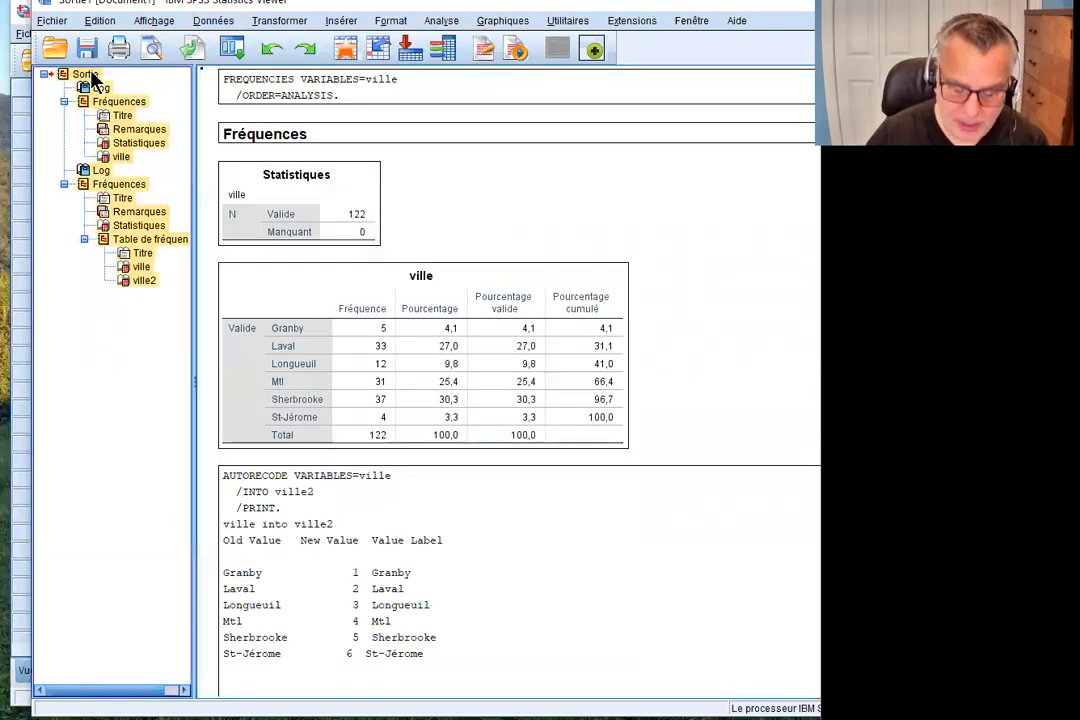
{"action": "key", "text": "Delete"}
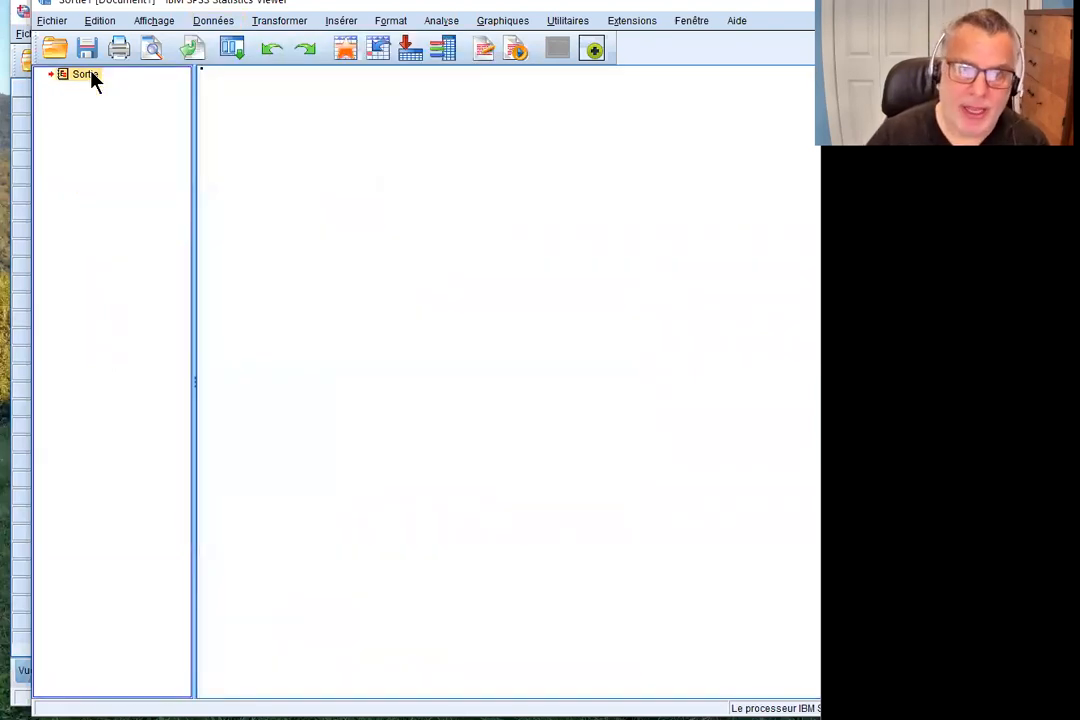
Reset the Frequencies analysis and run it for the emploi variable only.
{"action": "left_click", "coordinate": [279, 21]}
{"action": "mouse_move", "coordinate": [441, 22]}
{"action": "mouse_move", "coordinate": [440, 44]}
{"action": "left_click", "coordinate": [700, 67]}
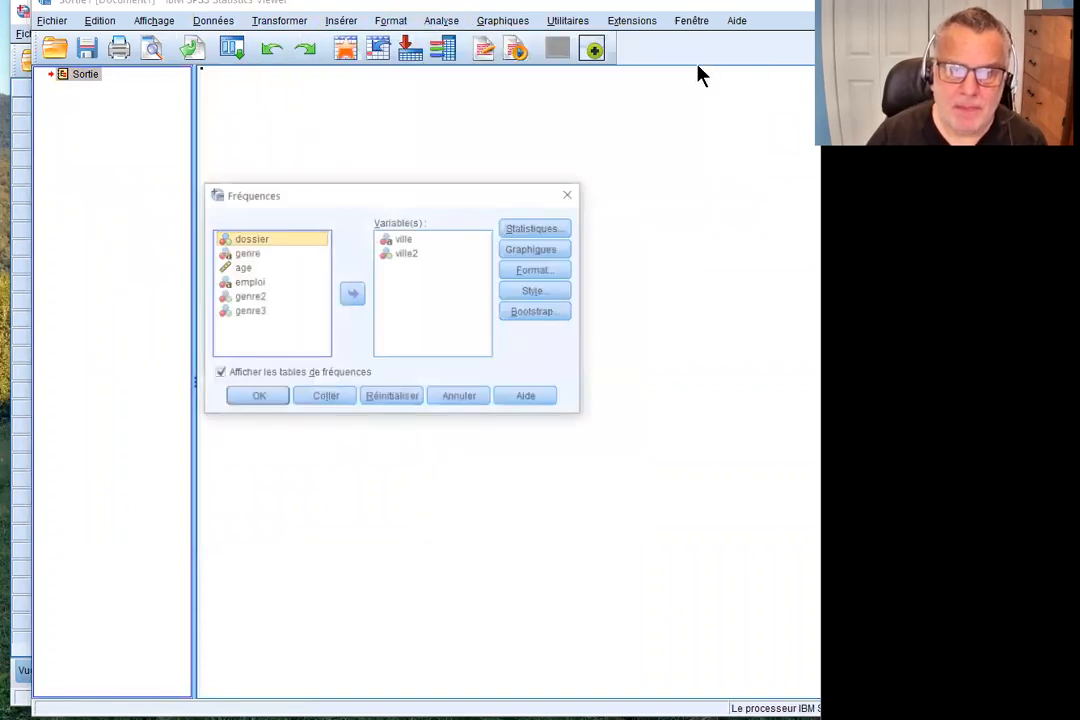
{"action": "left_click", "coordinate": [392, 396]}
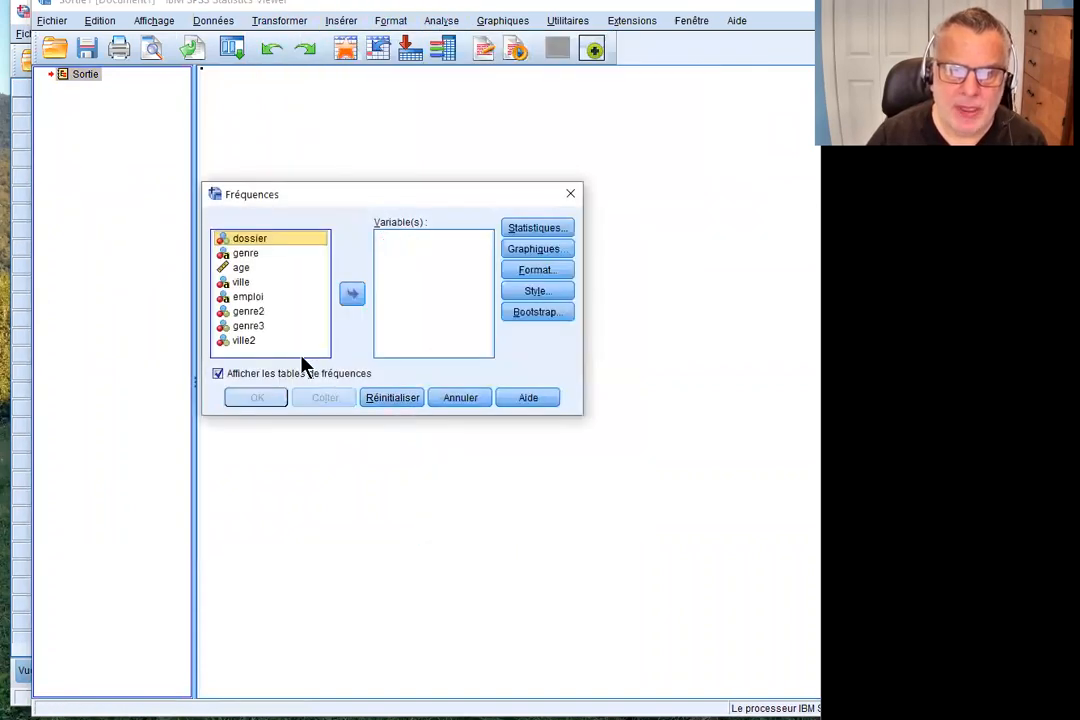
{"action": "left_click", "coordinate": [249, 297]}
{"action": "left_click", "coordinate": [352, 294]}
{"action": "left_click", "coordinate": [268, 398]}
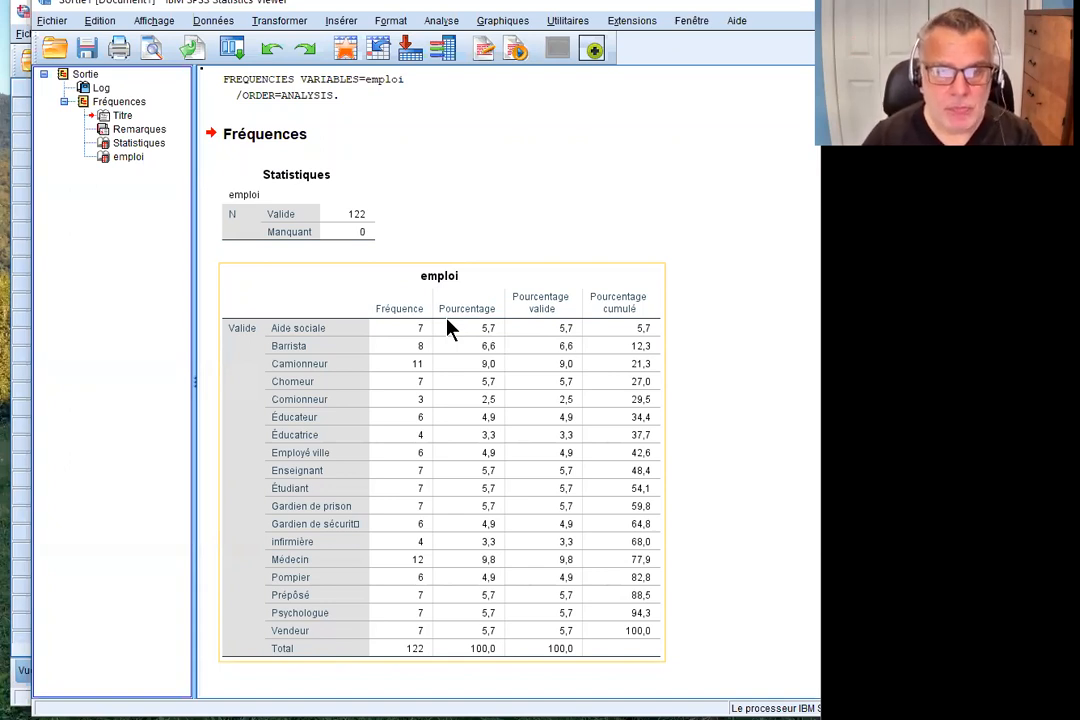
Reset the Automatic Recode settings and automatically recode emploi into a new variable named emploi2.
{"action": "left_click", "coordinate": [226, 22]}
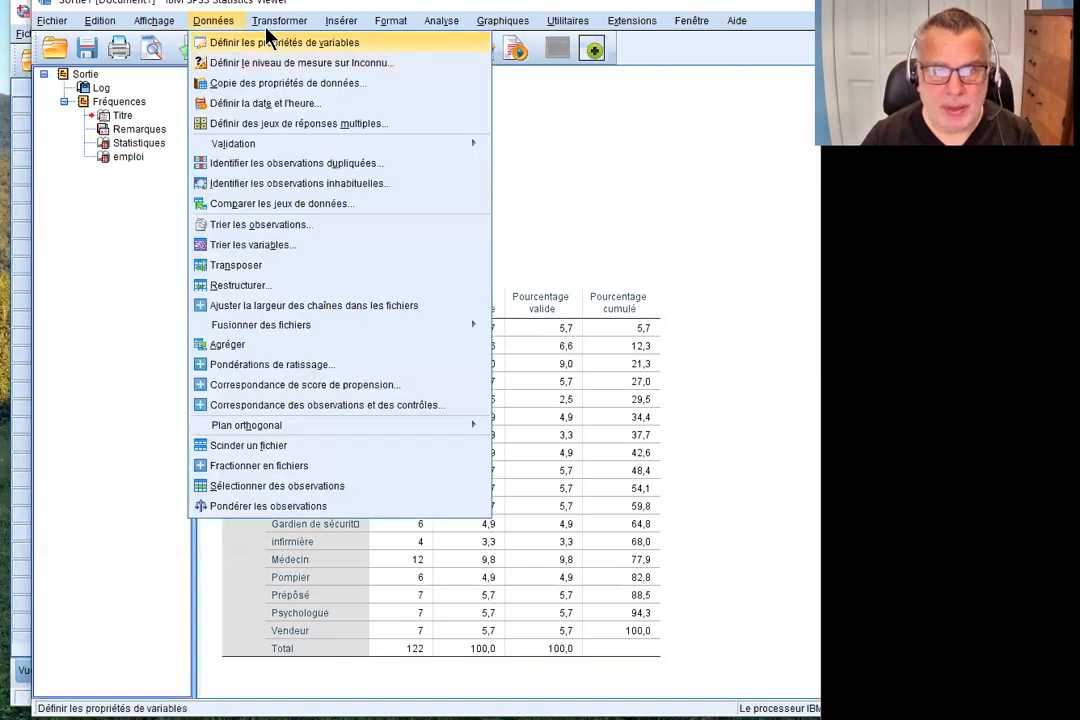
{"action": "mouse_move", "coordinate": [270, 21]}
{"action": "mouse_move", "coordinate": [231, 28]}
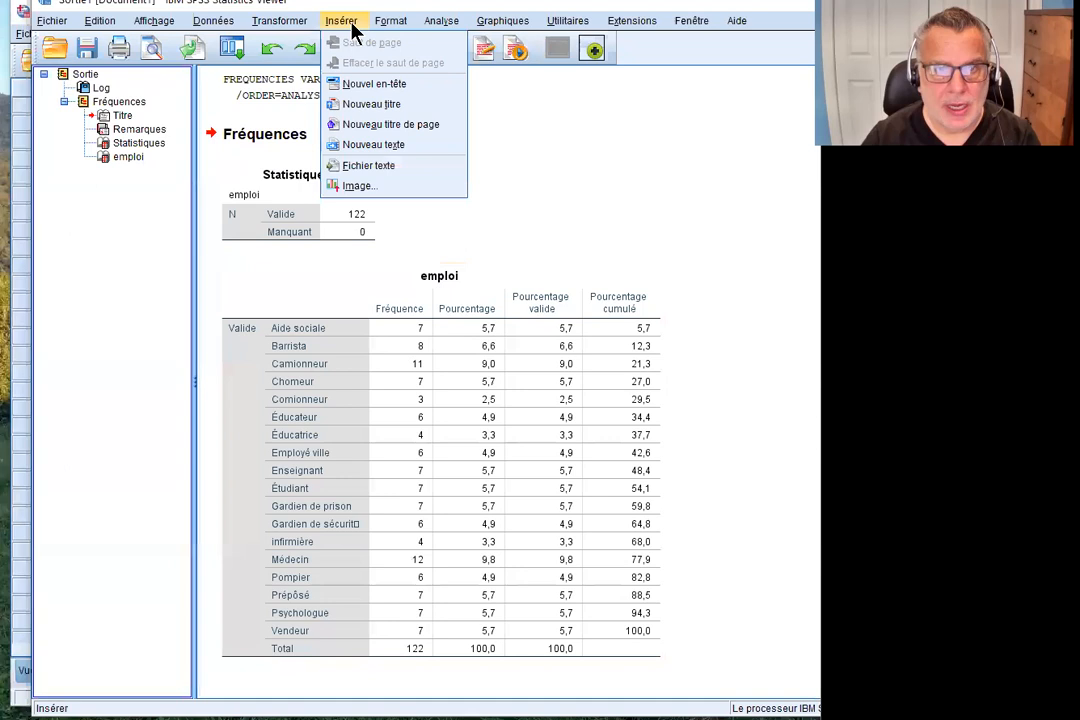
{"action": "mouse_move", "coordinate": [497, 30]}
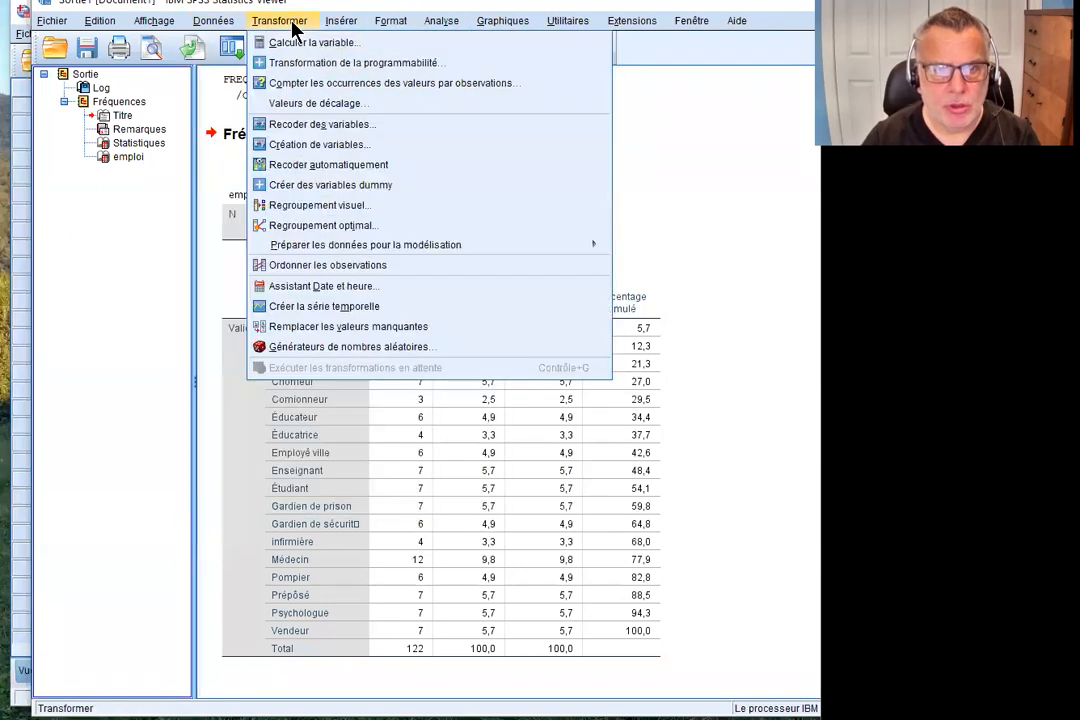
{"action": "left_click", "coordinate": [310, 165]}
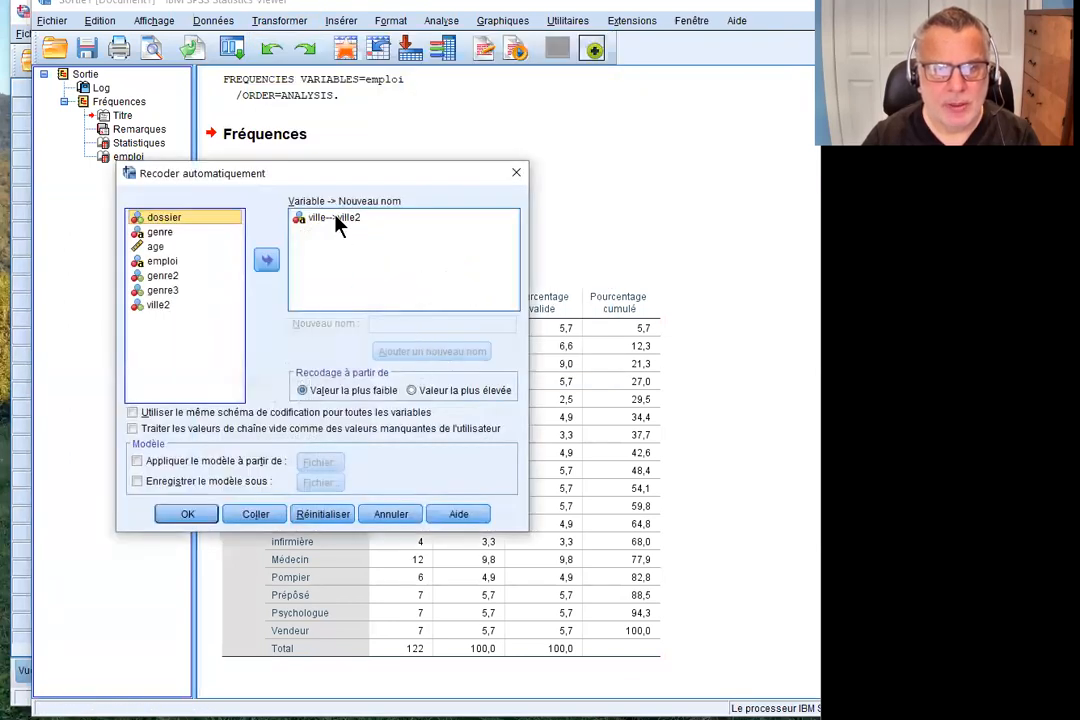
{"action": "left_click", "coordinate": [314, 518]}
{"action": "left_click", "coordinate": [162, 275]}
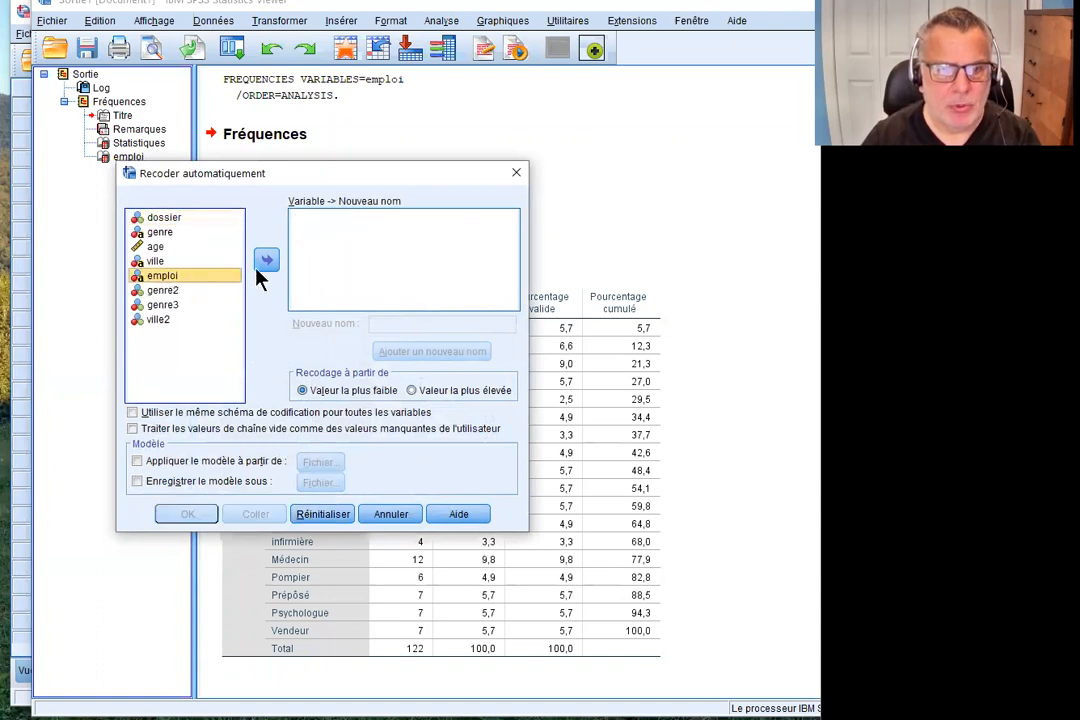
{"action": "left_click", "coordinate": [266, 260]}
{"action": "left_click", "coordinate": [396, 324]}
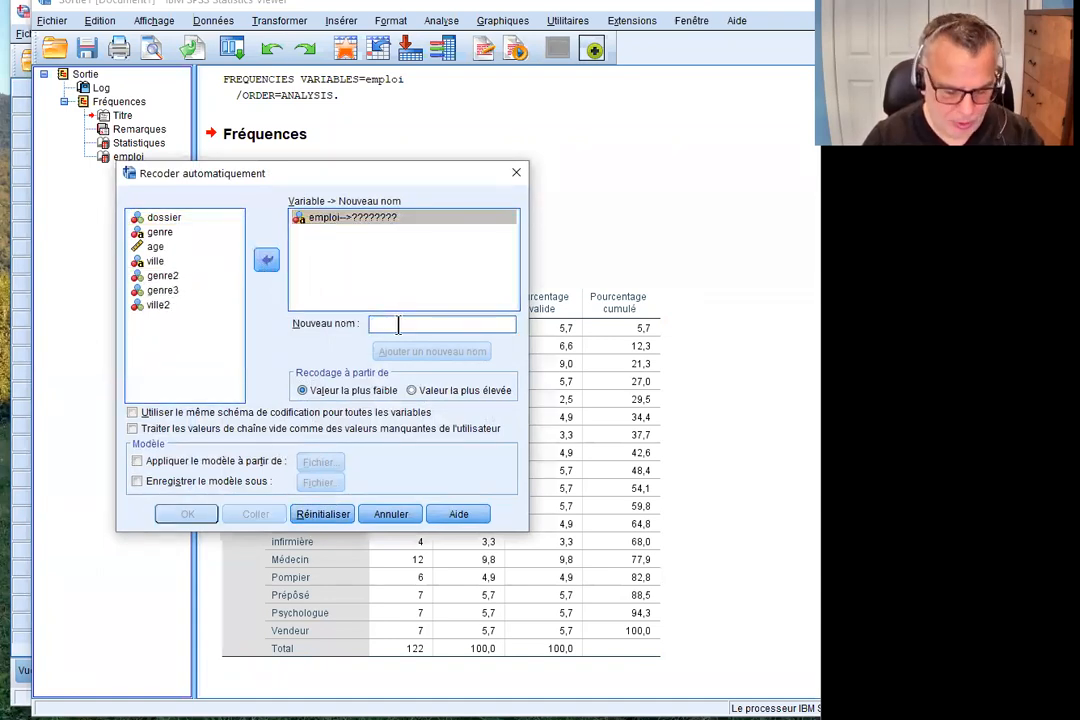
{"action": "type", "text": "emploi2"}
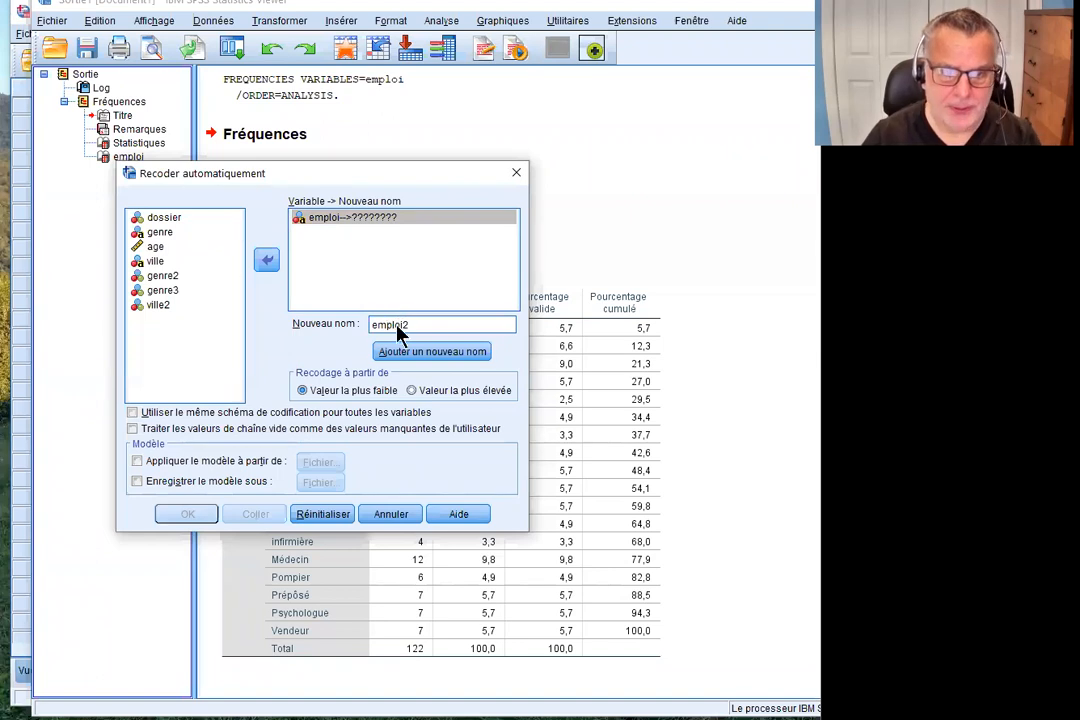
{"action": "left_click", "coordinate": [418, 355]}
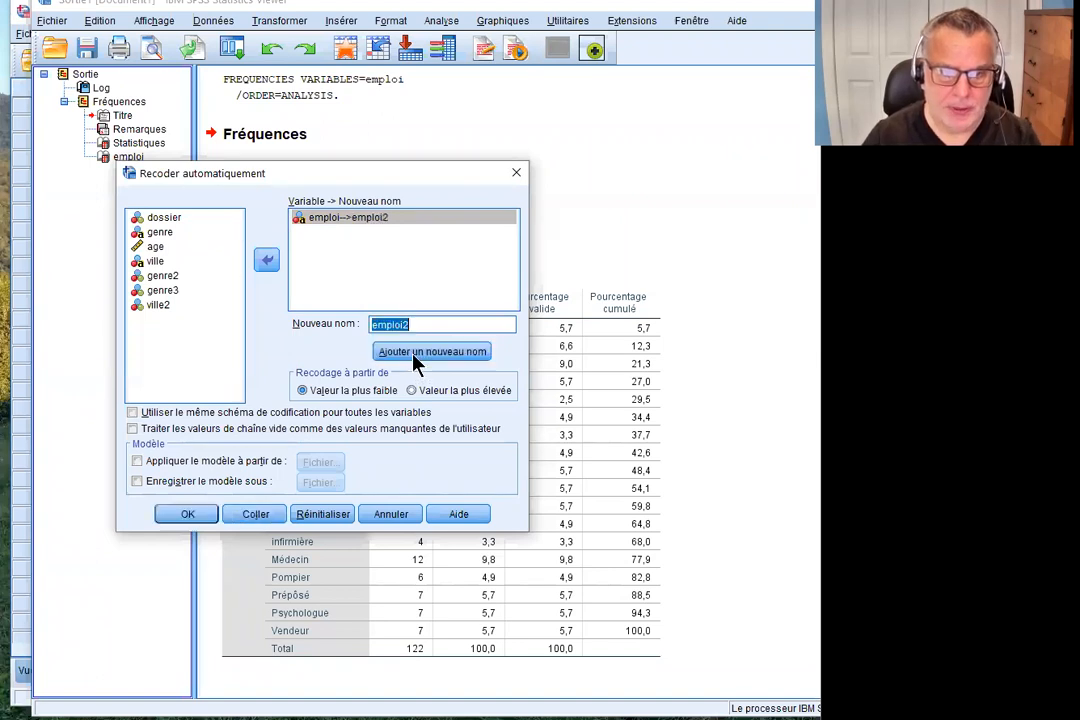
{"action": "left_click", "coordinate": [190, 514]}
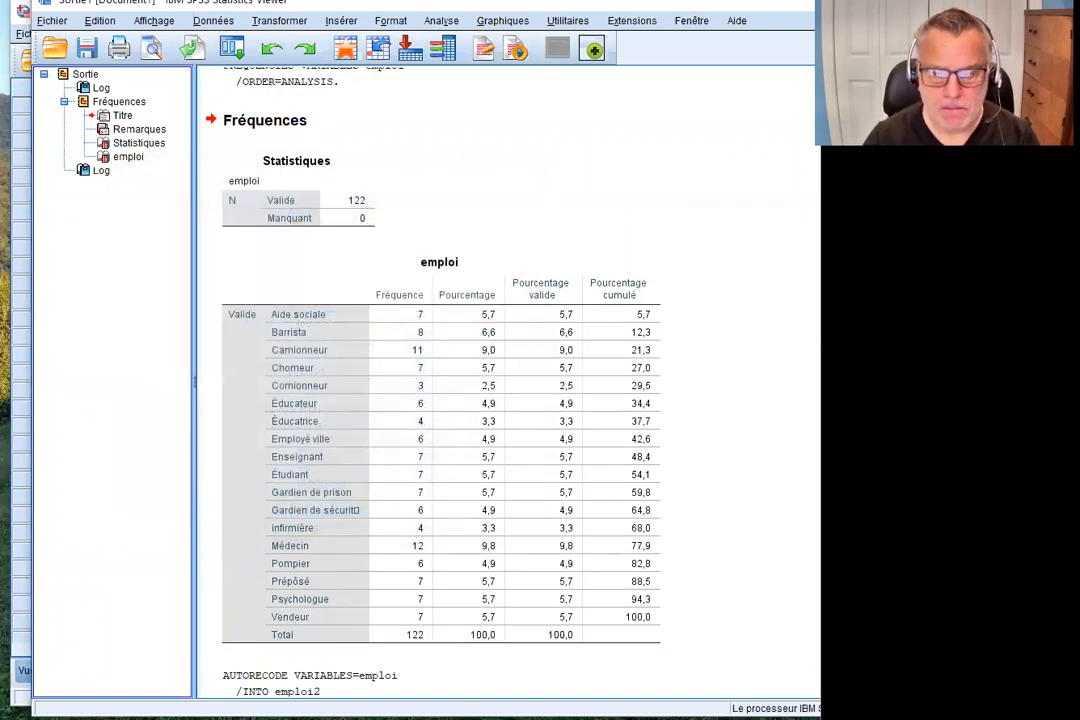
Add emploi2 to the Frequencies analysis alongside emploi, run it, and view the emploi2 table.
{"action": "left_click", "coordinate": [386, 21]}
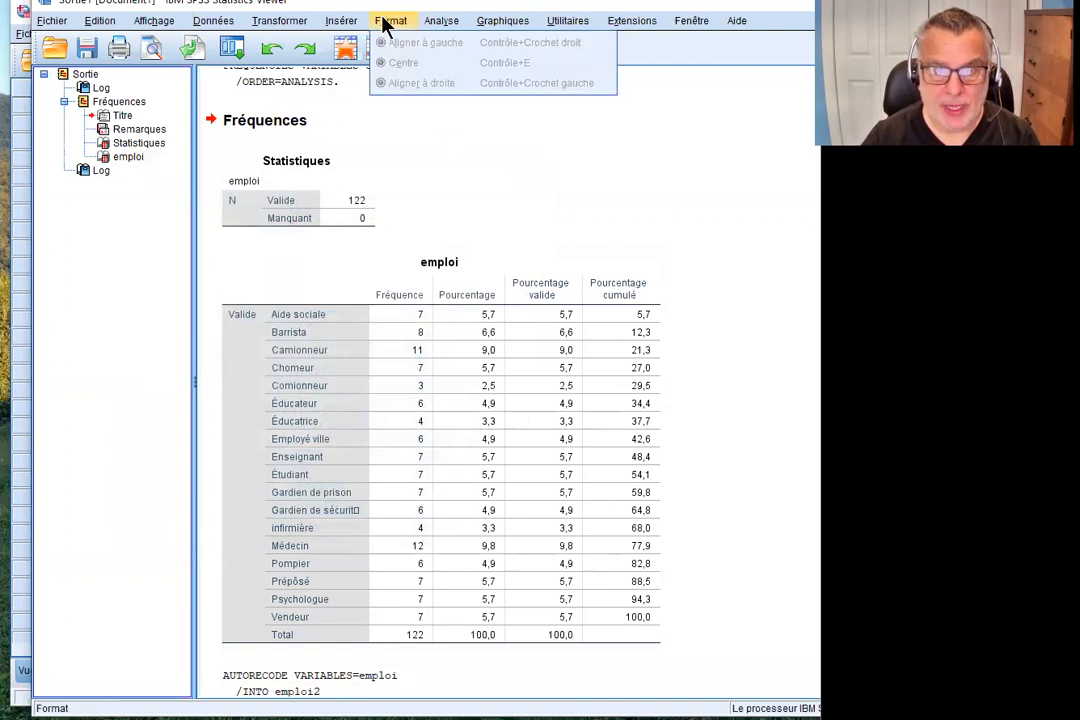
{"action": "mouse_move", "coordinate": [350, 27]}
{"action": "mouse_move", "coordinate": [441, 21]}
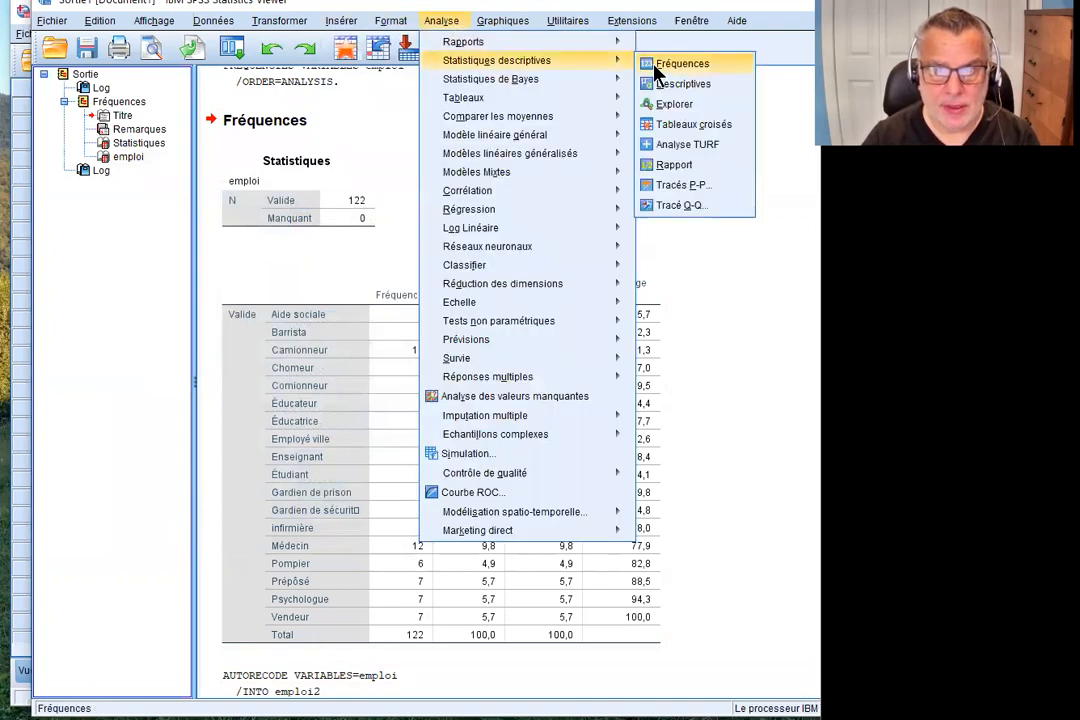
{"action": "left_click", "coordinate": [665, 60]}
{"action": "left_click", "coordinate": [277, 343]}
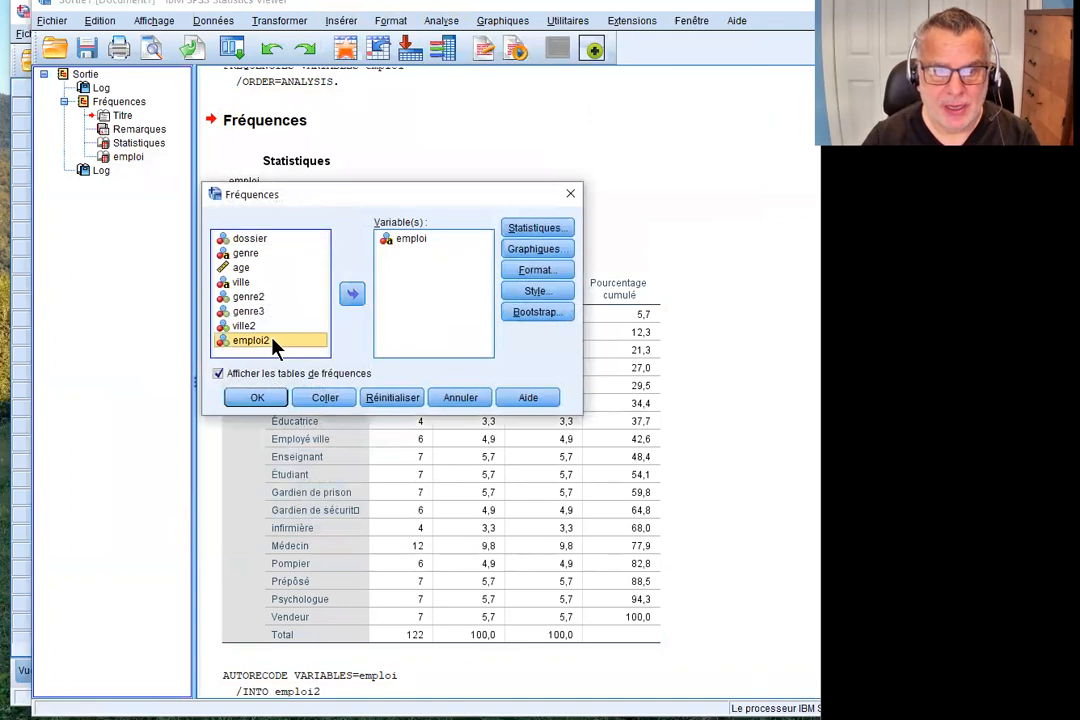
{"action": "left_click", "coordinate": [352, 293]}
{"action": "left_click", "coordinate": [256, 398]}
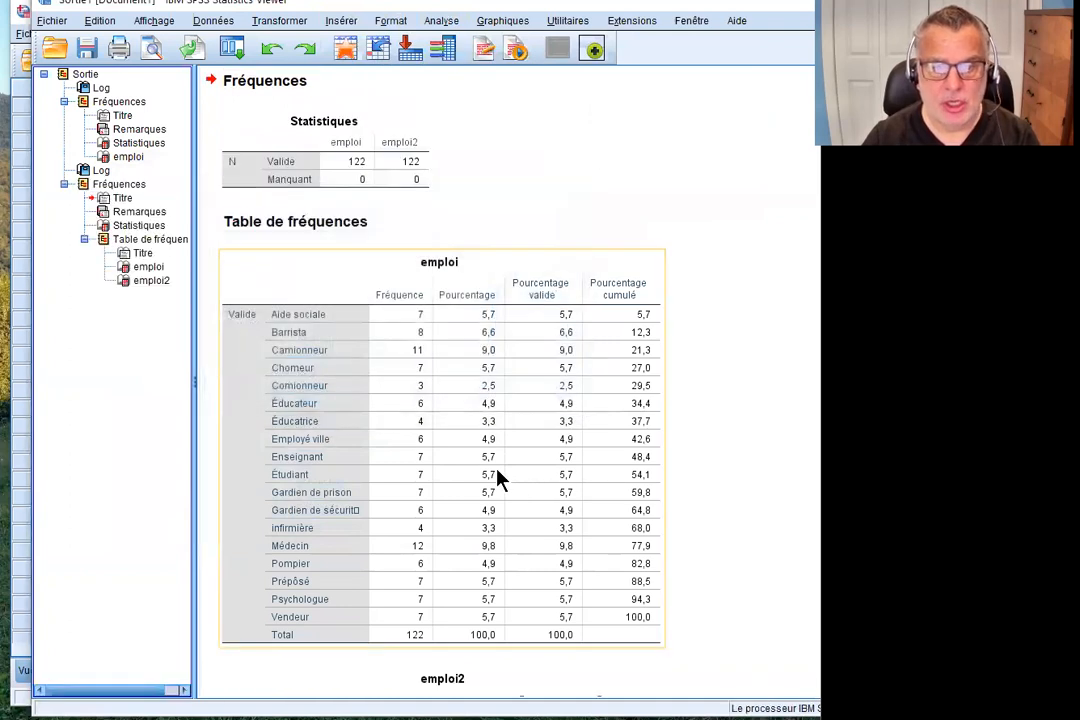
{"action": "scroll", "coordinate": [370, 428], "scroll_direction": "down", "scroll_amount": 5}
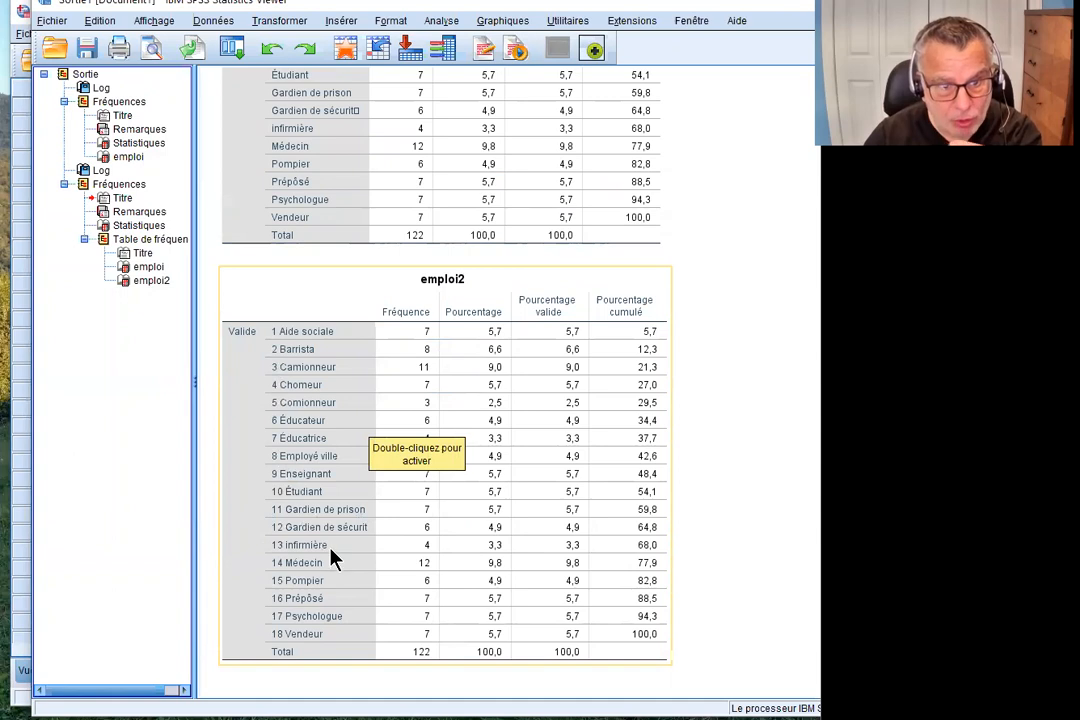
Examine the numeric emploi2 codes in the data view against the original emploi text values.
{"action": "left_click", "coordinate": [14, 441]}
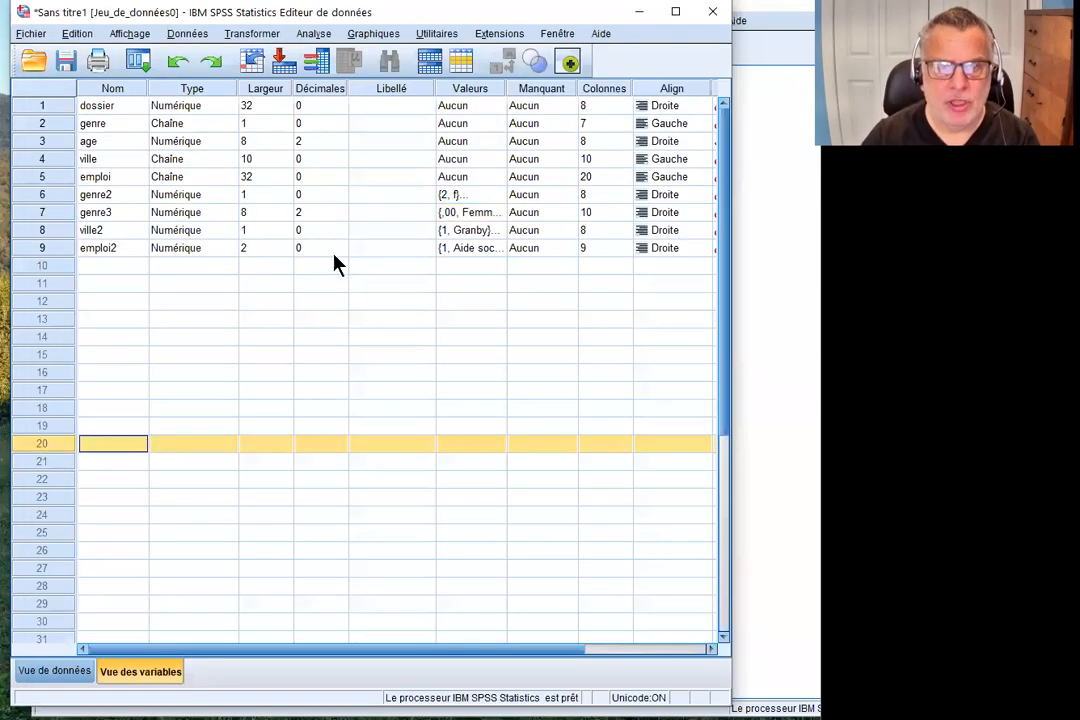
{"action": "left_click", "coordinate": [68, 671]}
{"action": "left_click", "coordinate": [447, 130]}
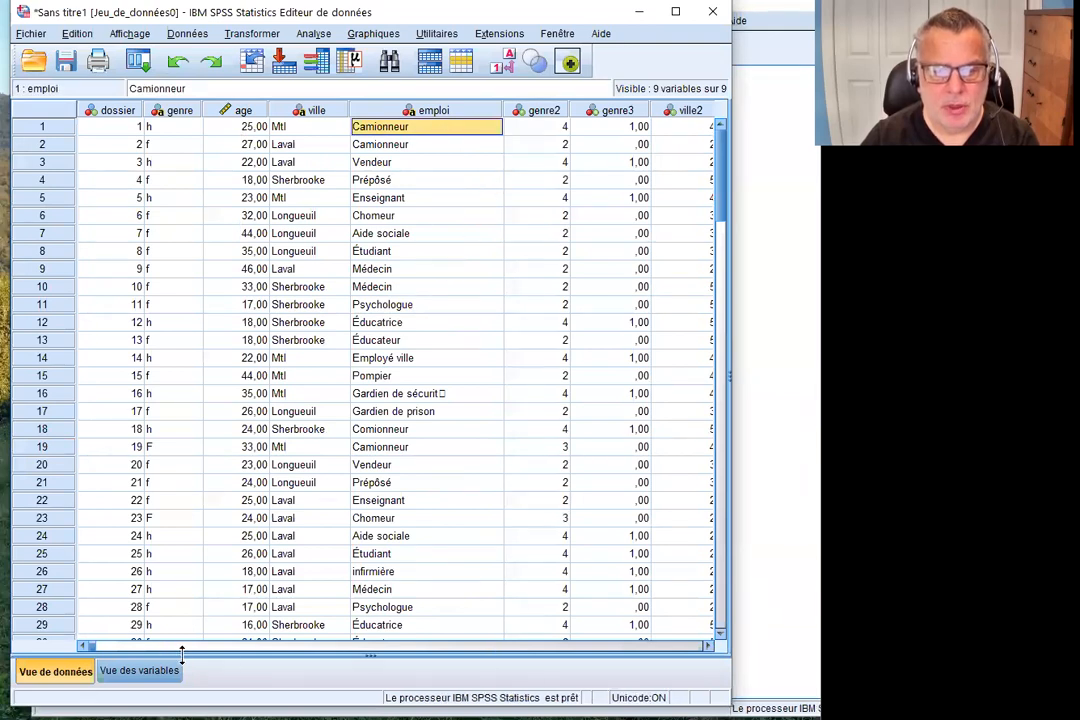
{"action": "left_click_drag", "start_coordinate": [97, 655], "coordinate": [374, 672]}
{"action": "left_click", "coordinate": [426, 115]}
{"action": "left_click", "coordinate": [425, 121]}
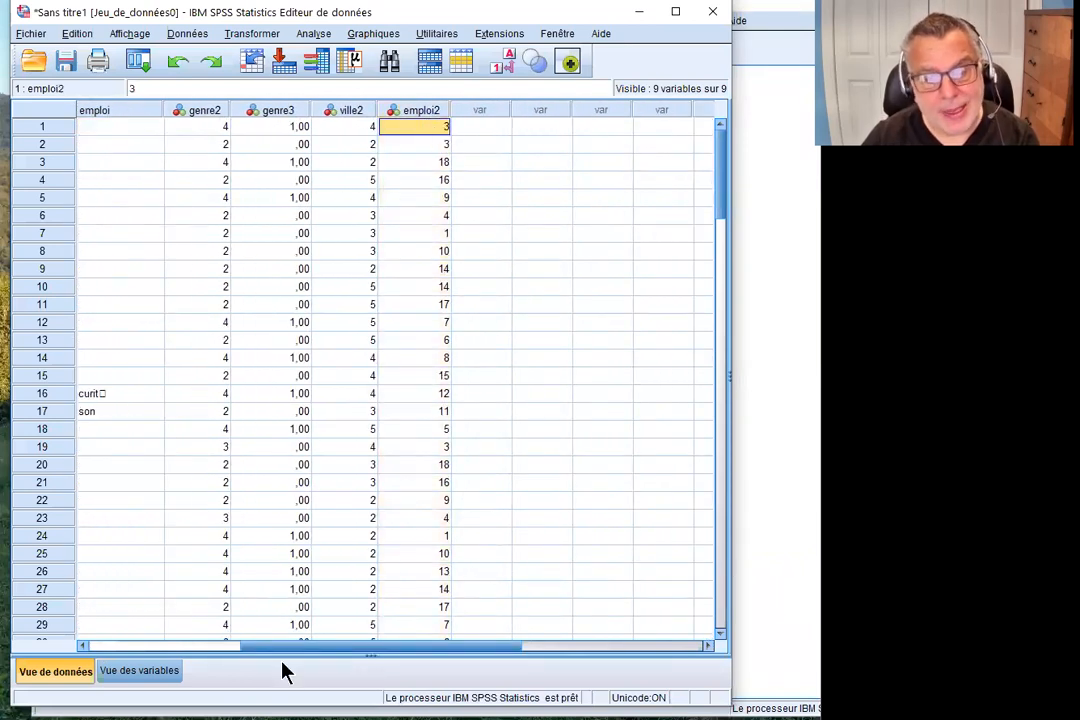
{"action": "left_click_drag", "start_coordinate": [309, 646], "coordinate": [157, 645]}
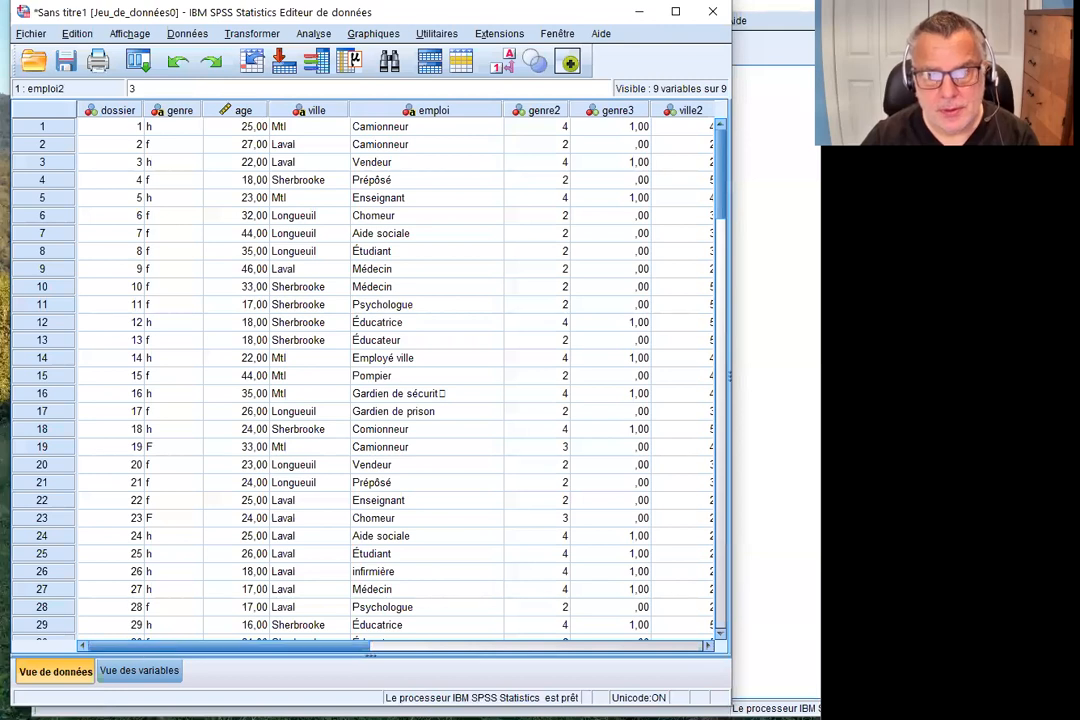
Return to the results viewer and create a new blank syntax file.
{"action": "left_click", "coordinate": [777, 325]}
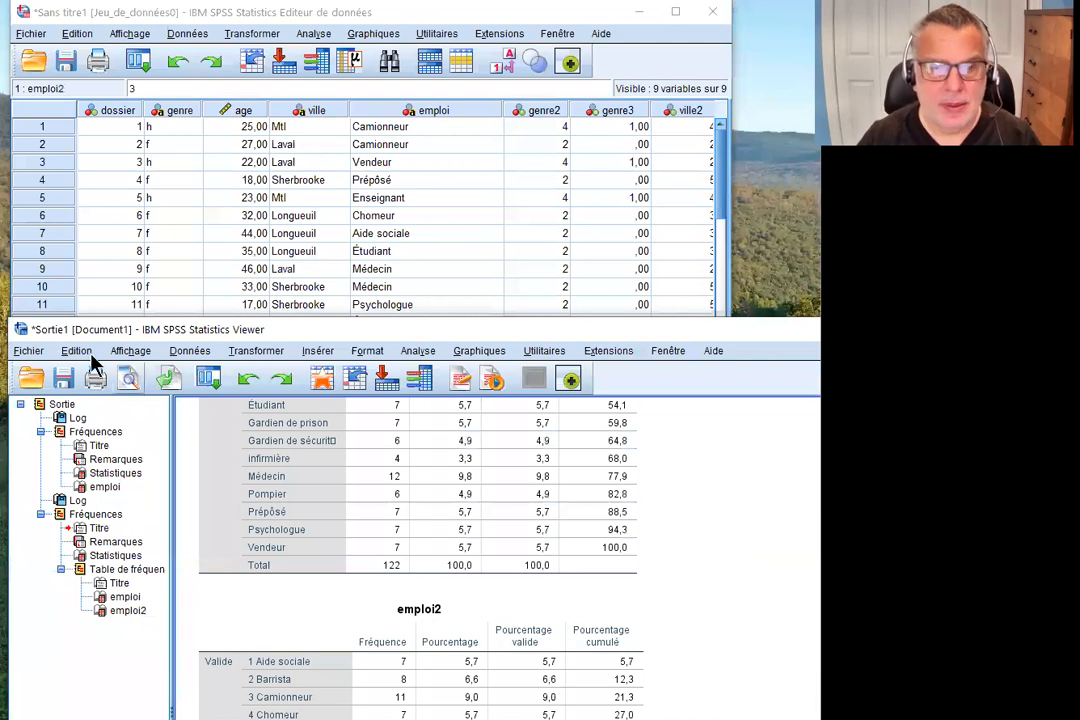
{"action": "left_click", "coordinate": [36, 355]}
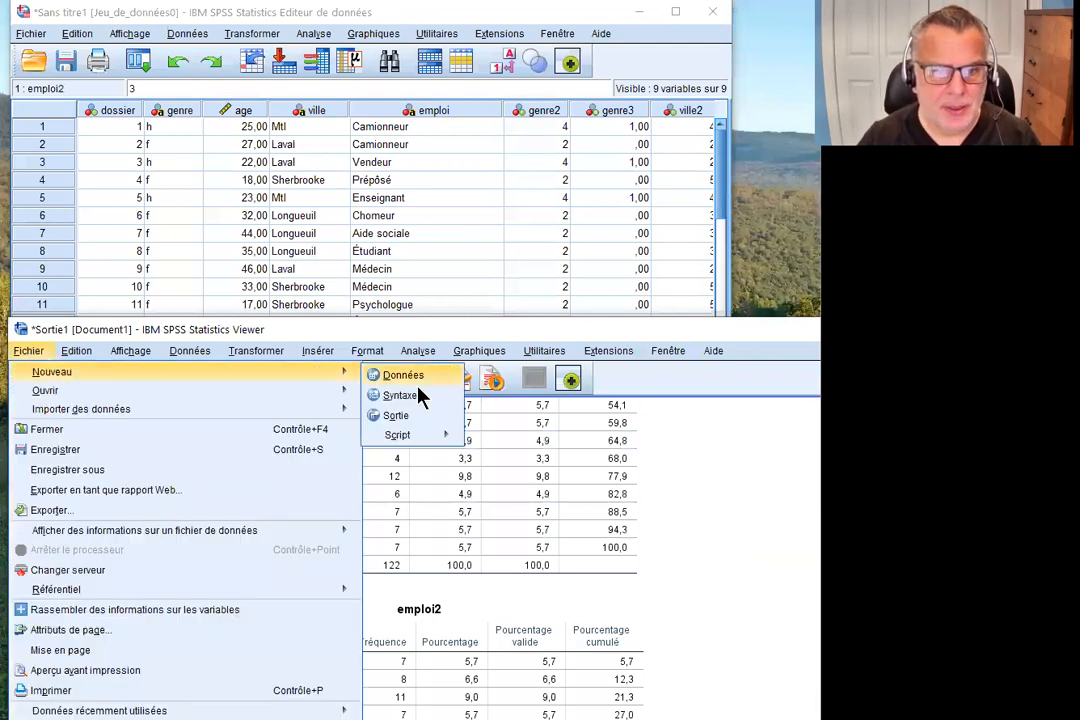
{"action": "left_click", "coordinate": [418, 395]}
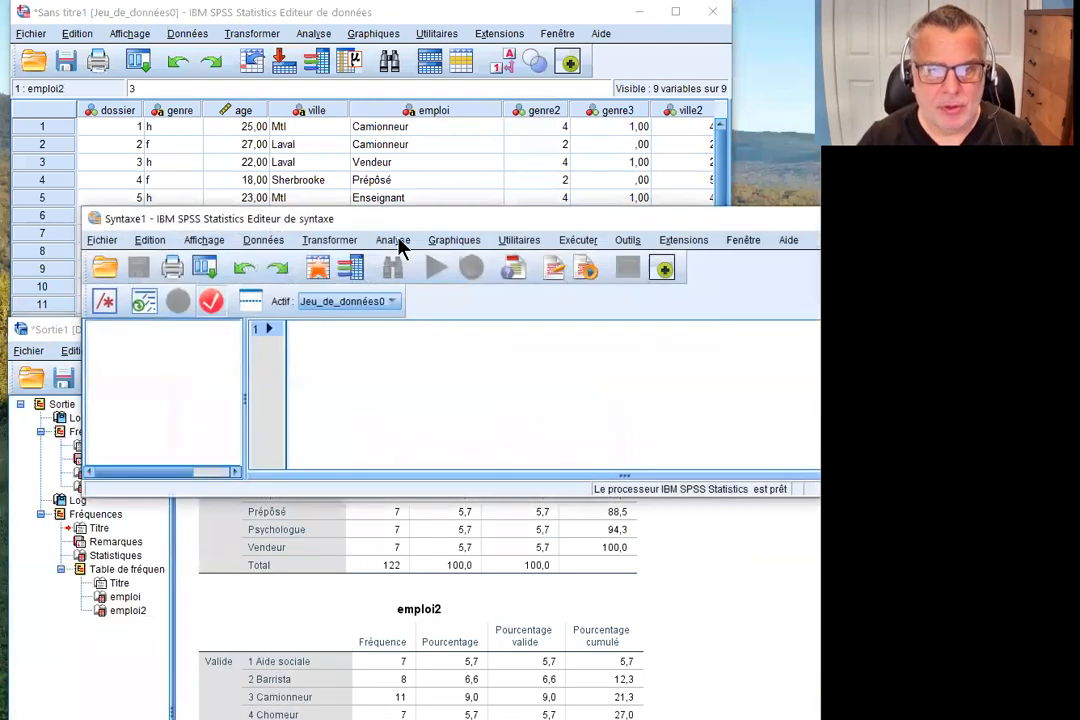
Arrange the syntax editor above the results viewer so that both windows can be used together.
{"action": "left_click_drag", "start_coordinate": [412, 218], "coordinate": [325, 38]}
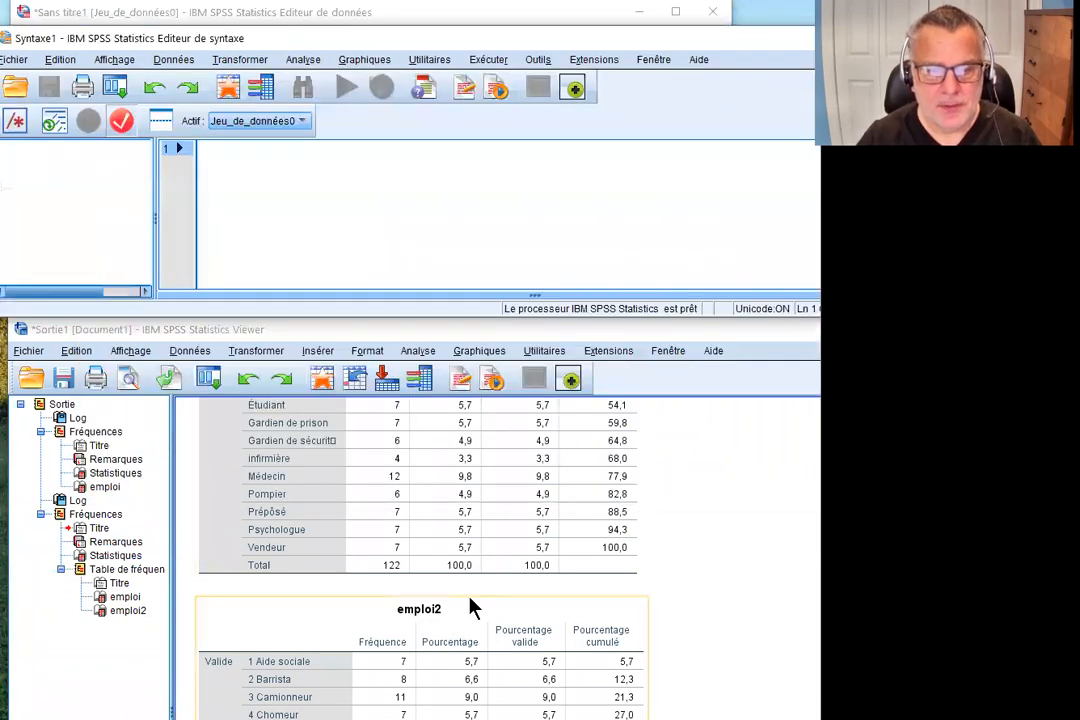
{"action": "left_click", "coordinate": [439, 40]}
{"action": "left_click_drag", "start_coordinate": [438, 37], "coordinate": [454, 0]}
{"action": "left_click_drag", "start_coordinate": [580, 328], "coordinate": [579, 218]}
Write the command "compute emploi3=0." on the first line of the syntax file and run it.
{"action": "left_click", "coordinate": [371, 164]}
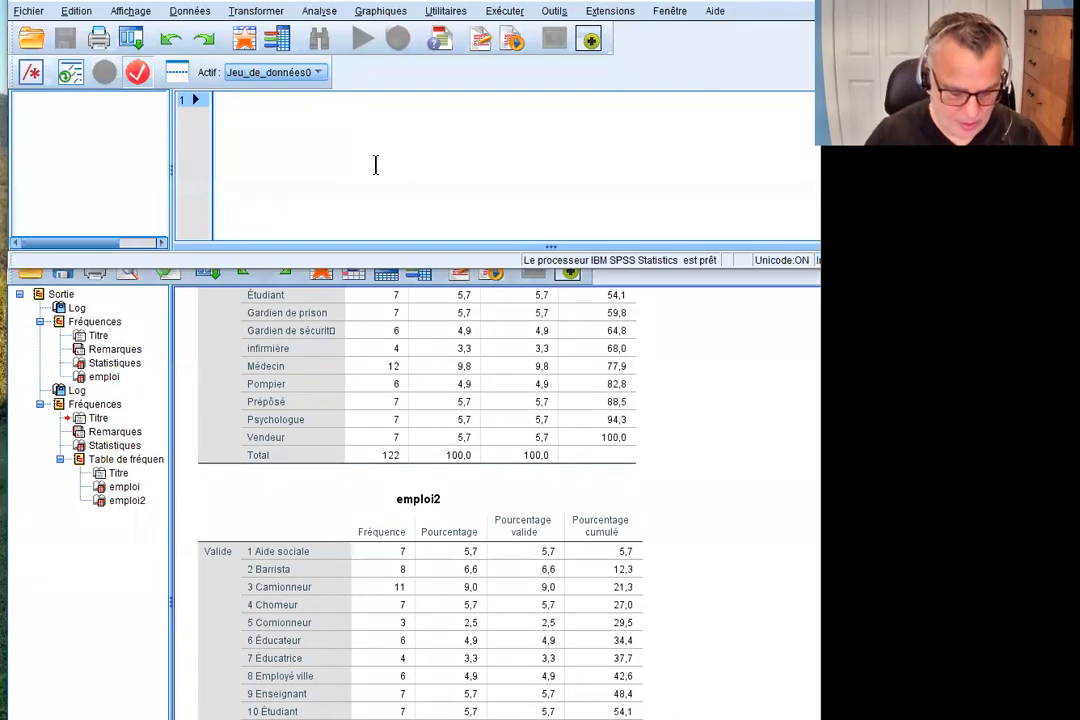
{"action": "type", "text": "compute em"}
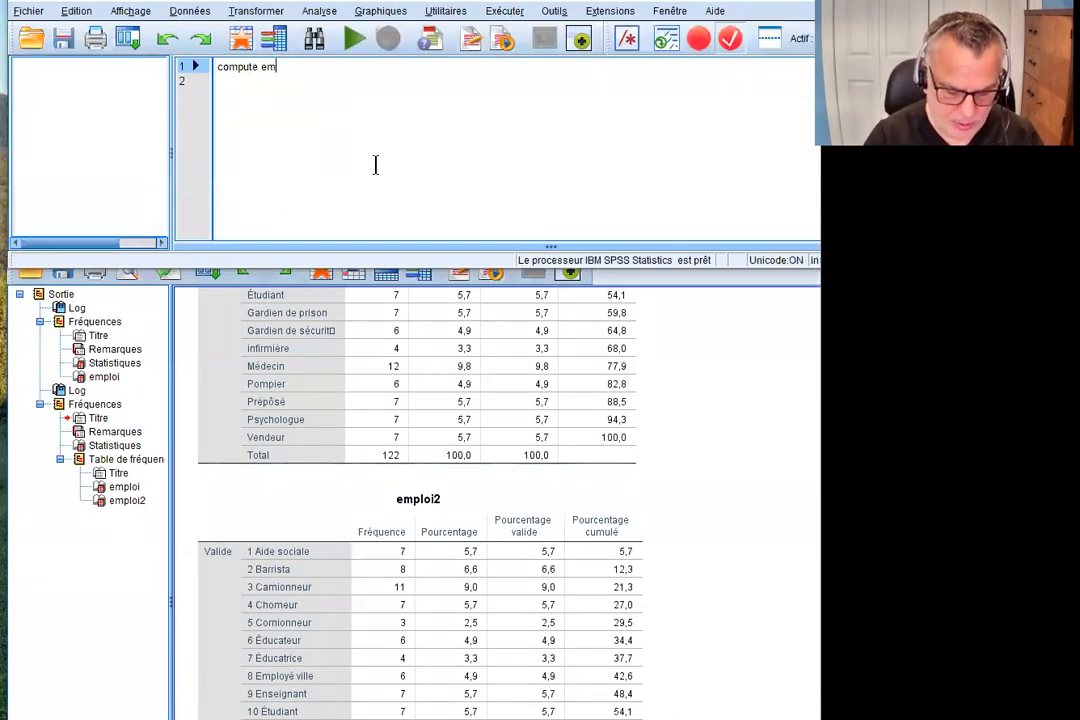
{"action": "type", "text": "ploi=0"}
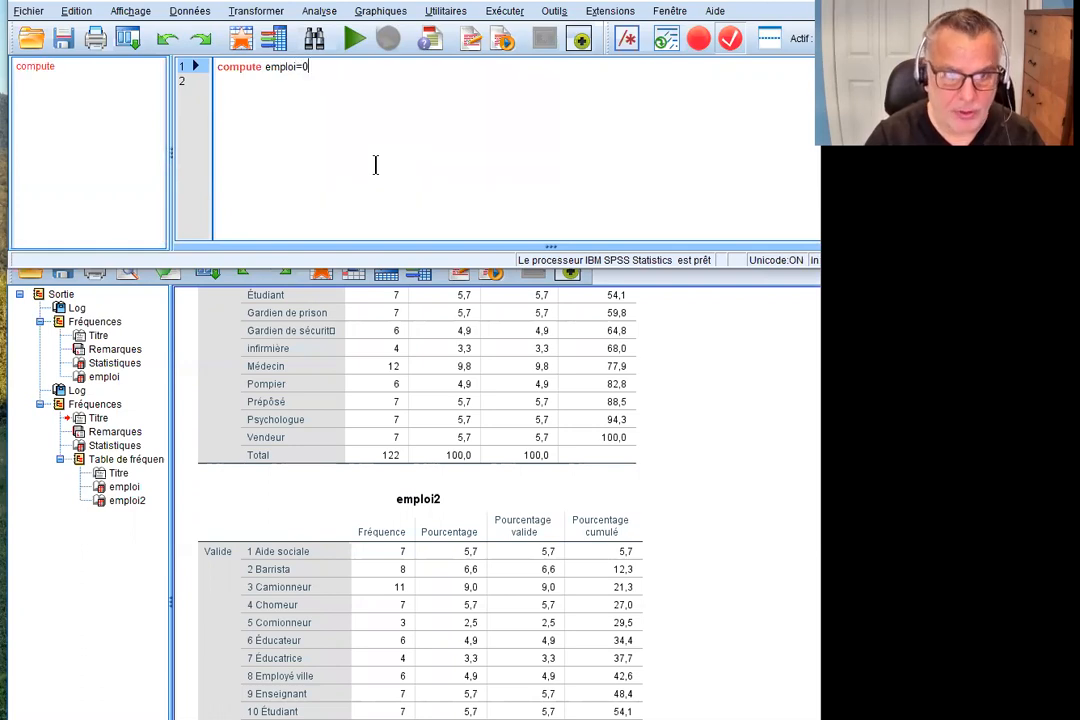
{"action": "type", "text": "."}
{"action": "key", "text": "Return"}
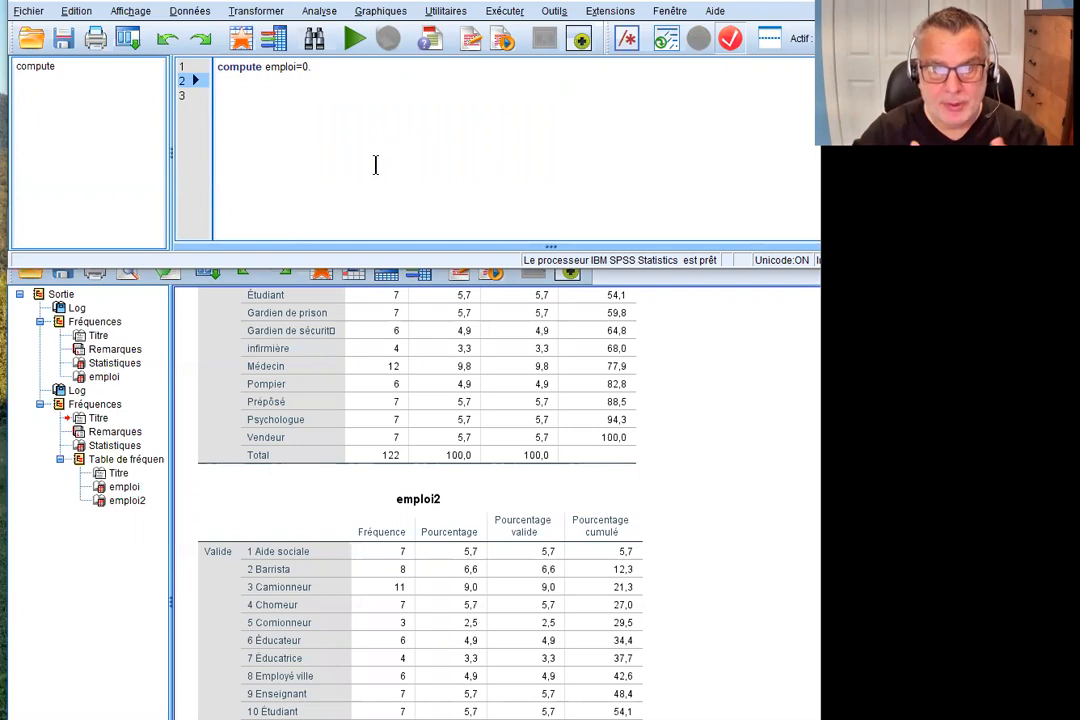
{"action": "left_click", "coordinate": [303, 68]}
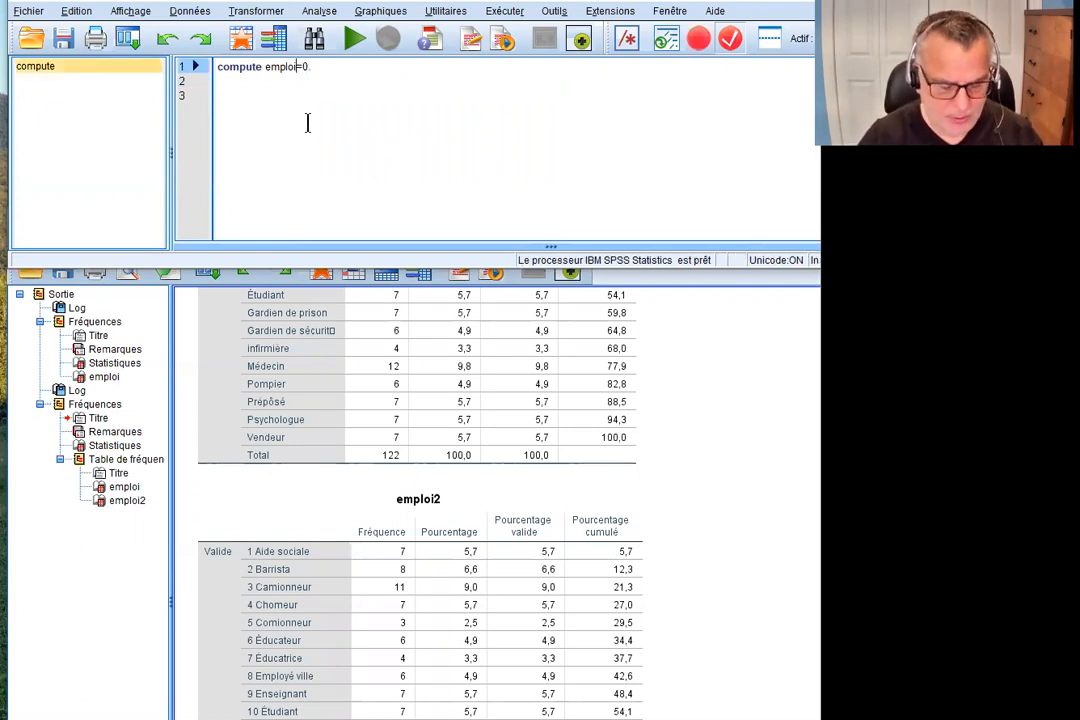
{"action": "type", "text": "3"}
{"action": "left_click", "coordinate": [377, 67]}
{"action": "key", "text": "Return"}
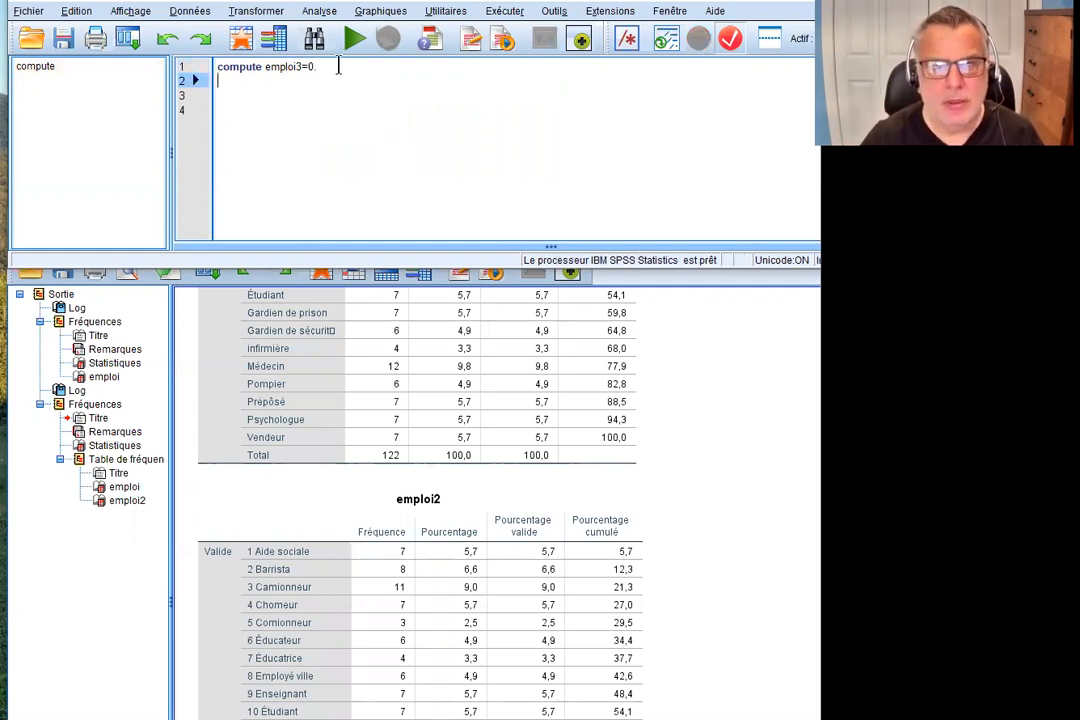
{"action": "left_click_drag", "start_coordinate": [337, 65], "coordinate": [213, 62]}
{"action": "left_click", "coordinate": [356, 39]}
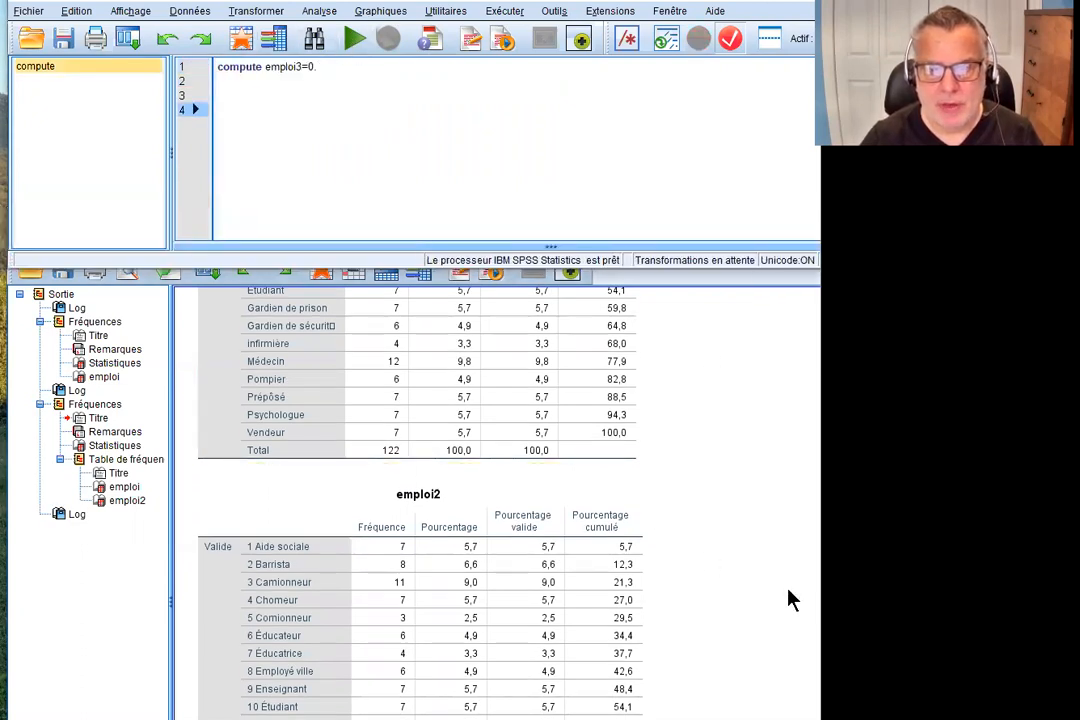
Start an if command on line 2 with the condition "(emploie = 9 or emploi = 10 or emploi =".
{"action": "scroll", "coordinate": [757, 583], "scroll_direction": "down", "scroll_amount": 1}
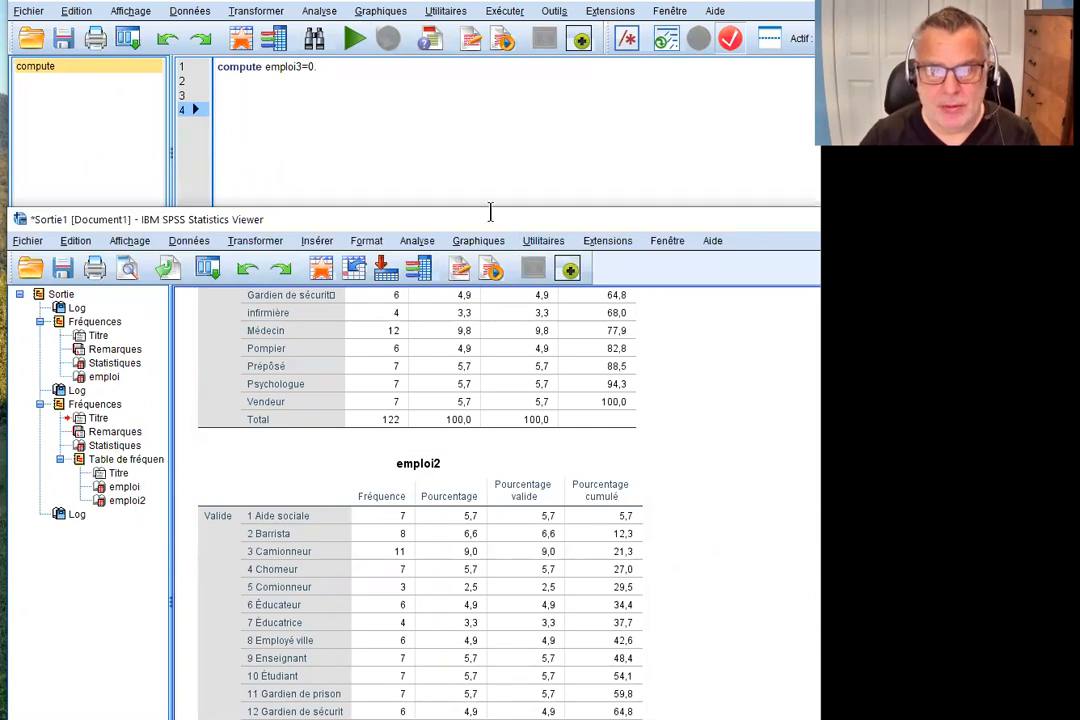
{"action": "left_click", "coordinate": [350, 101]}
{"action": "left_click", "coordinate": [352, 84]}
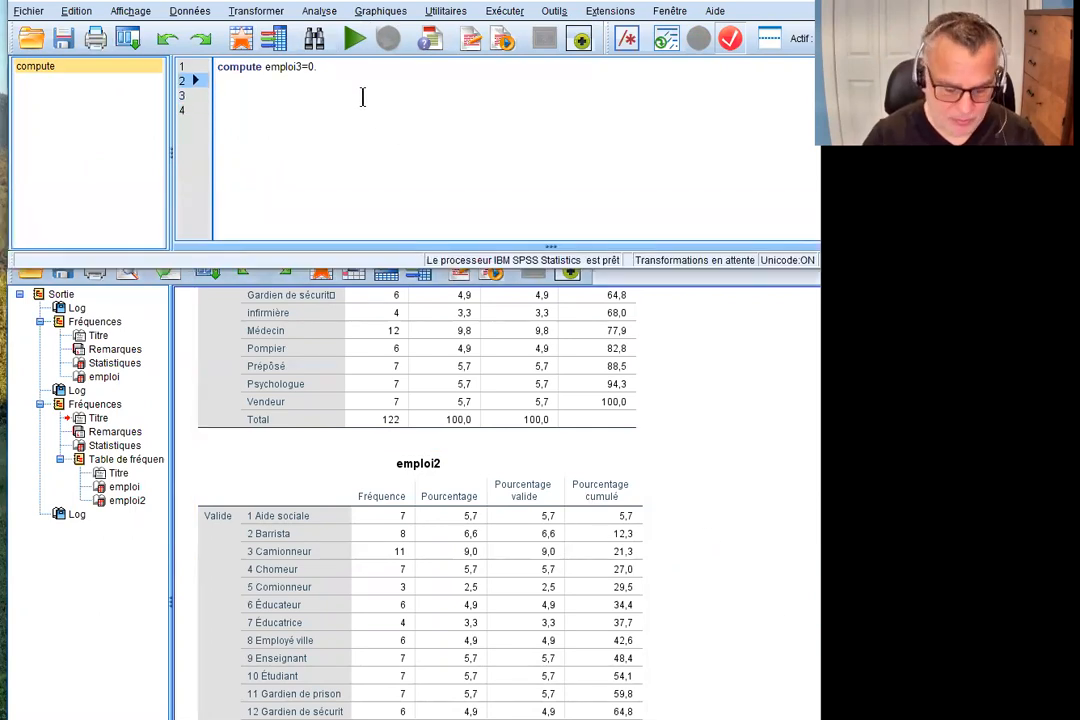
{"action": "type", "text": "if ("}
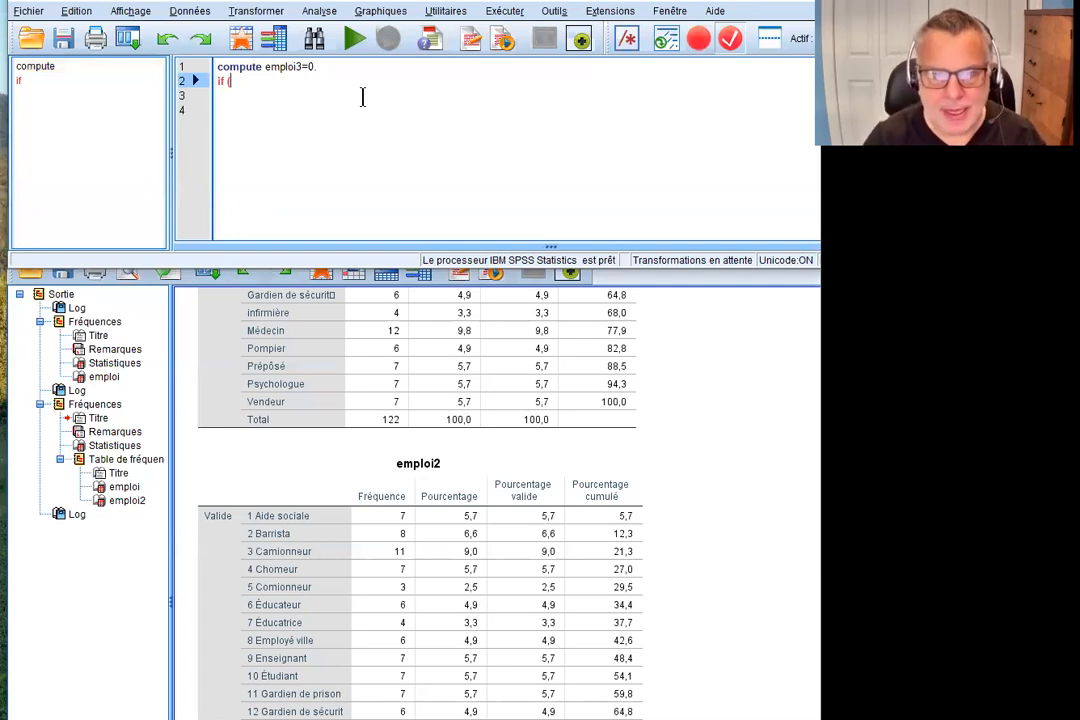
{"action": "type", "text": "empl"}
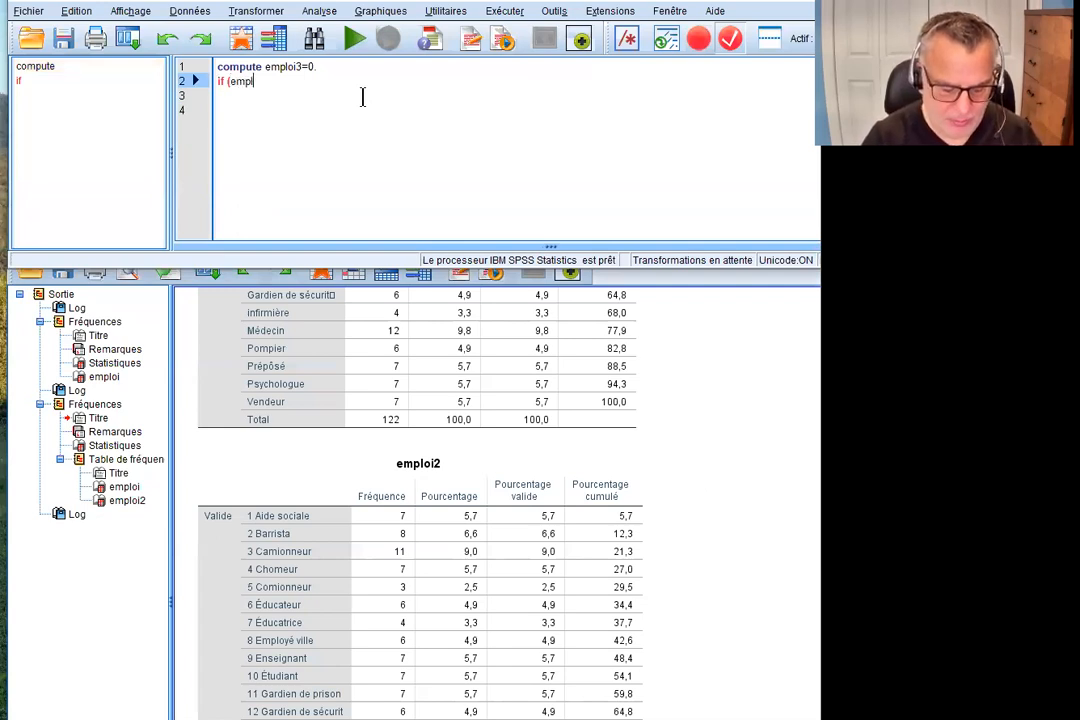
{"action": "type", "text": "oie "}
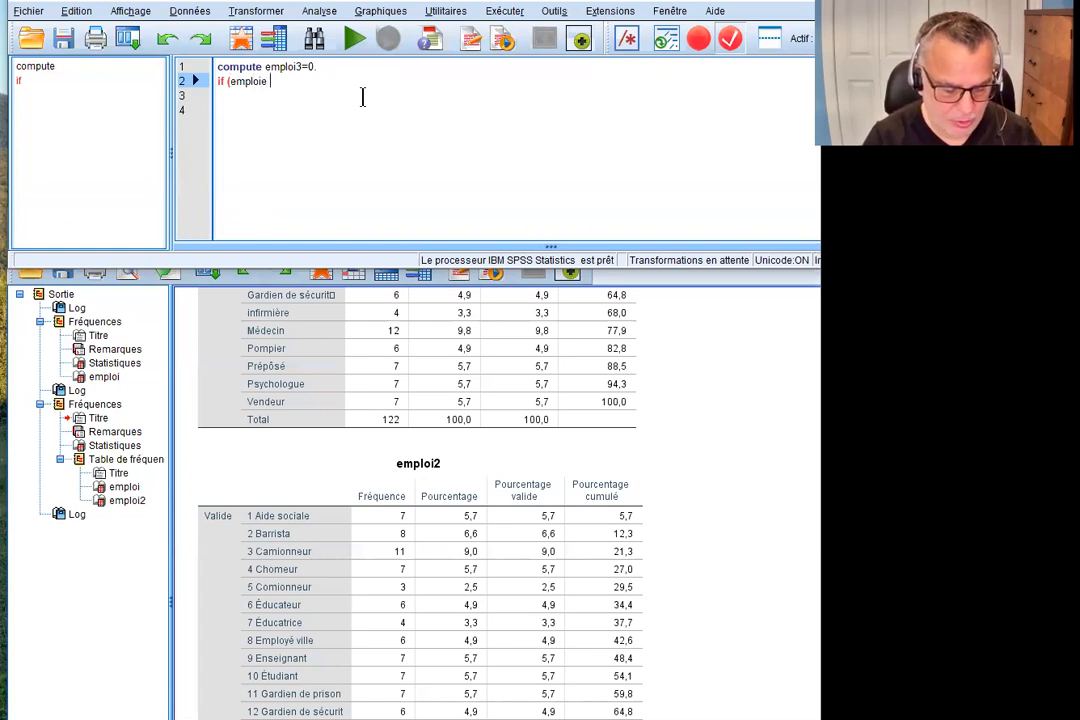
{"action": "type", "text": "="}
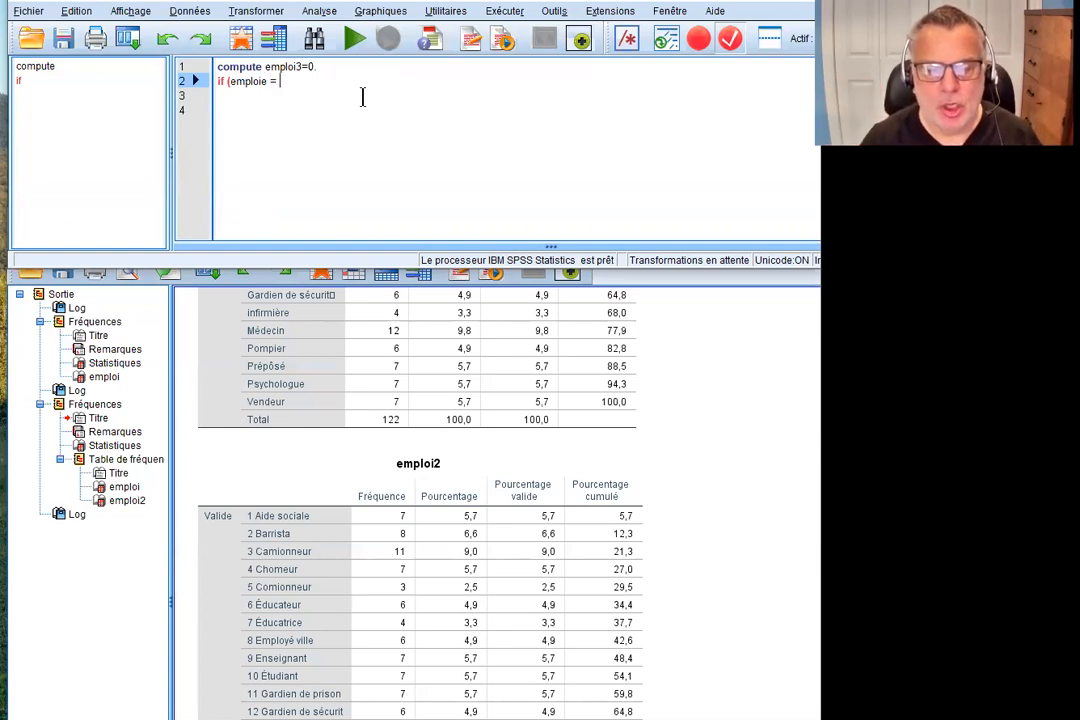
{"action": "type", "text": "9 "}
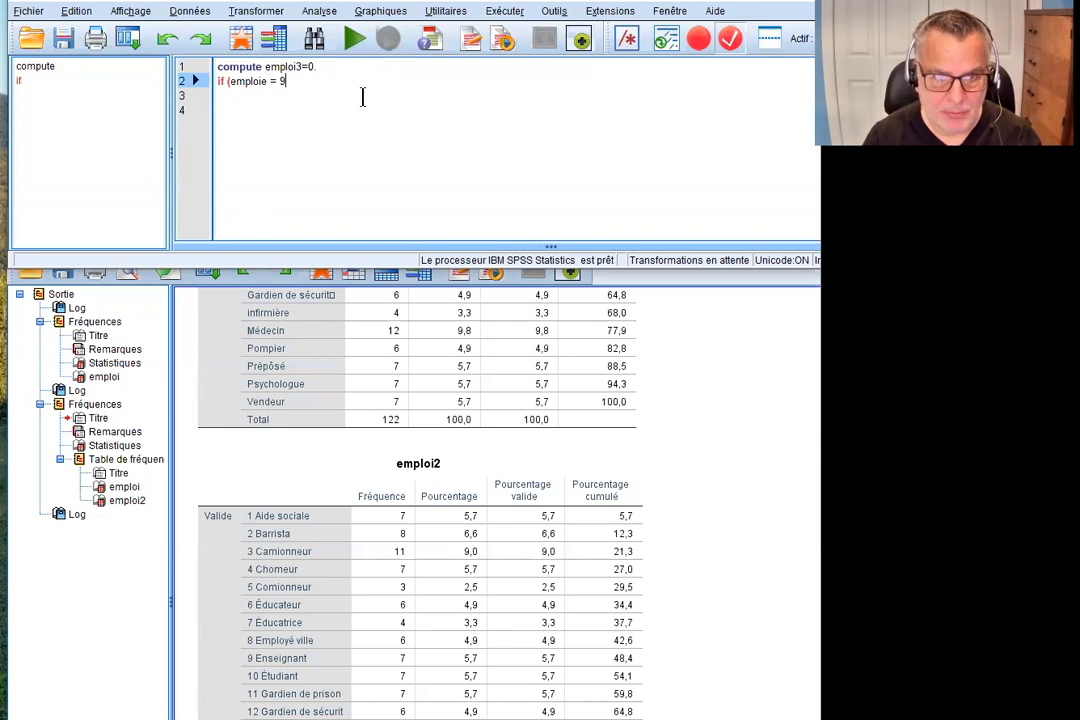
{"action": "type", "text": "or "}
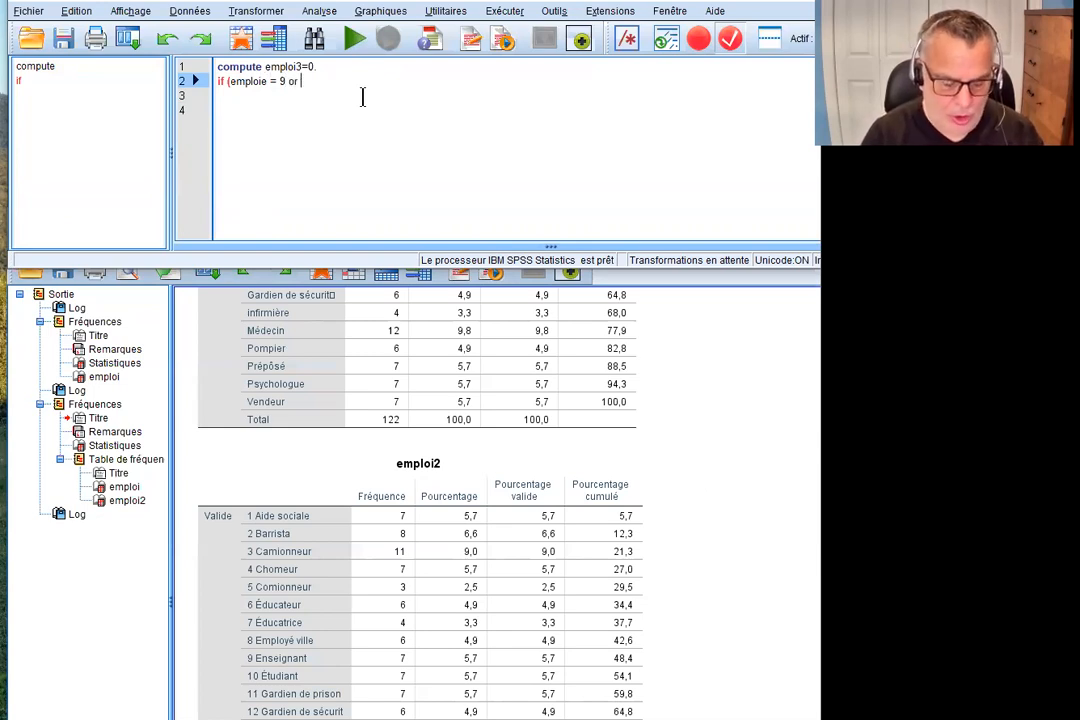
{"action": "type", "text": "emploi ="}
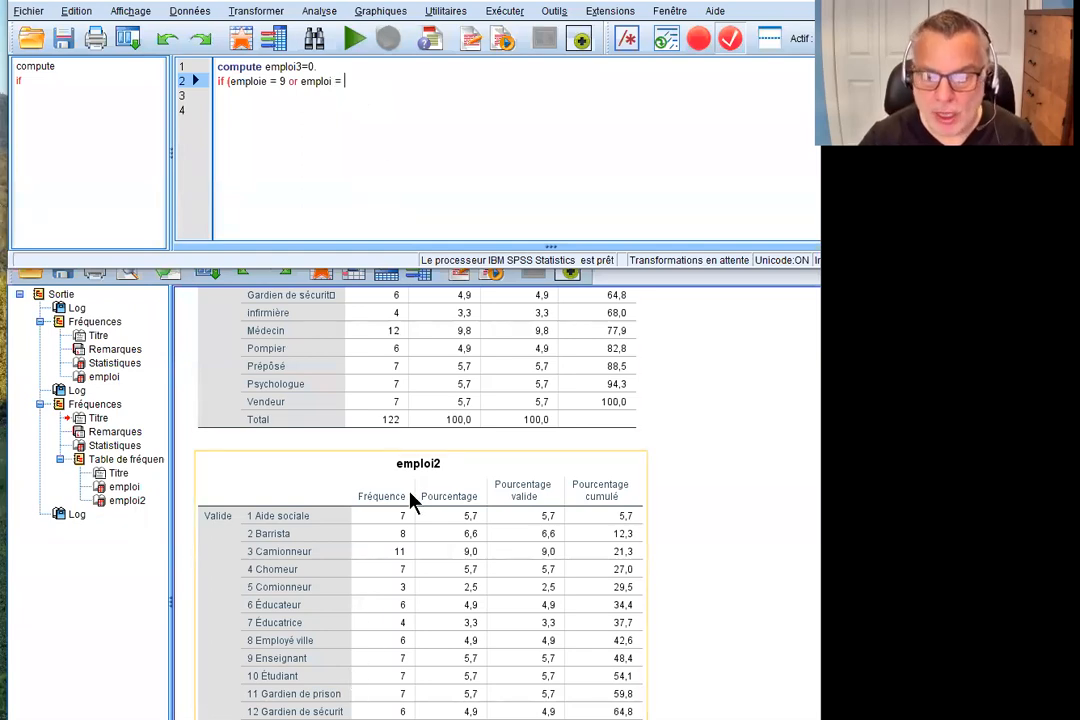
{"action": "type", "text": "10 or emploi ="}
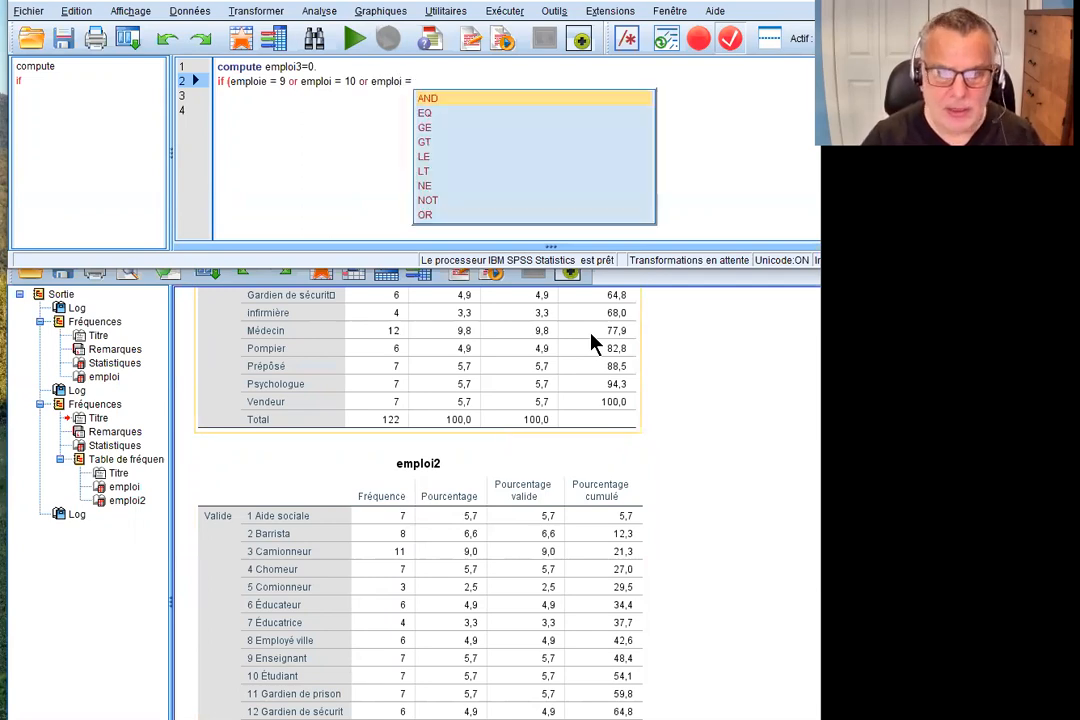
Move the results viewer clear of the syntax, and complete the if command with "17) emploi3=1.".
{"action": "left_click", "coordinate": [757, 530]}
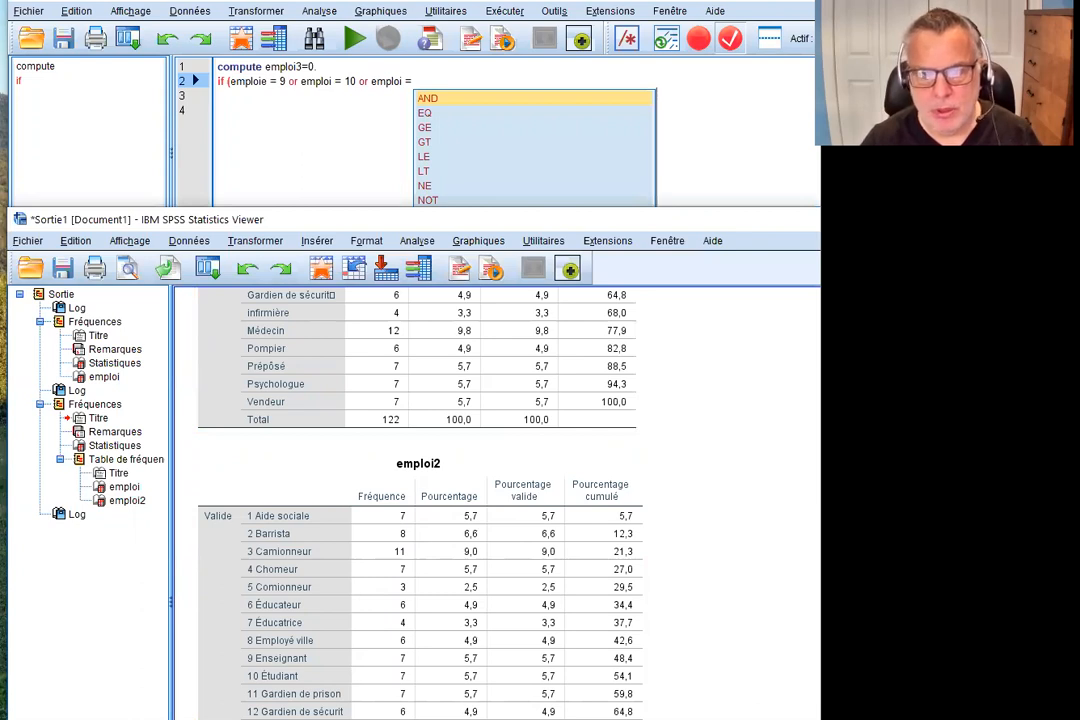
{"action": "left_click_drag", "start_coordinate": [520, 219], "coordinate": [510, 89]}
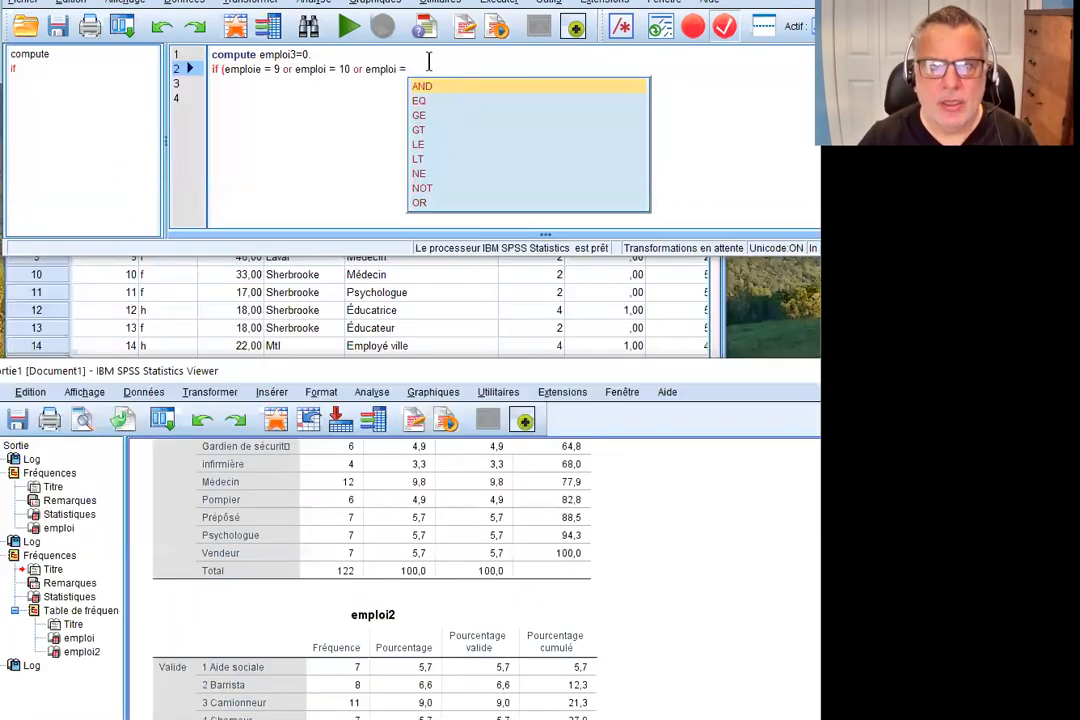
{"action": "type", "text": "1"}
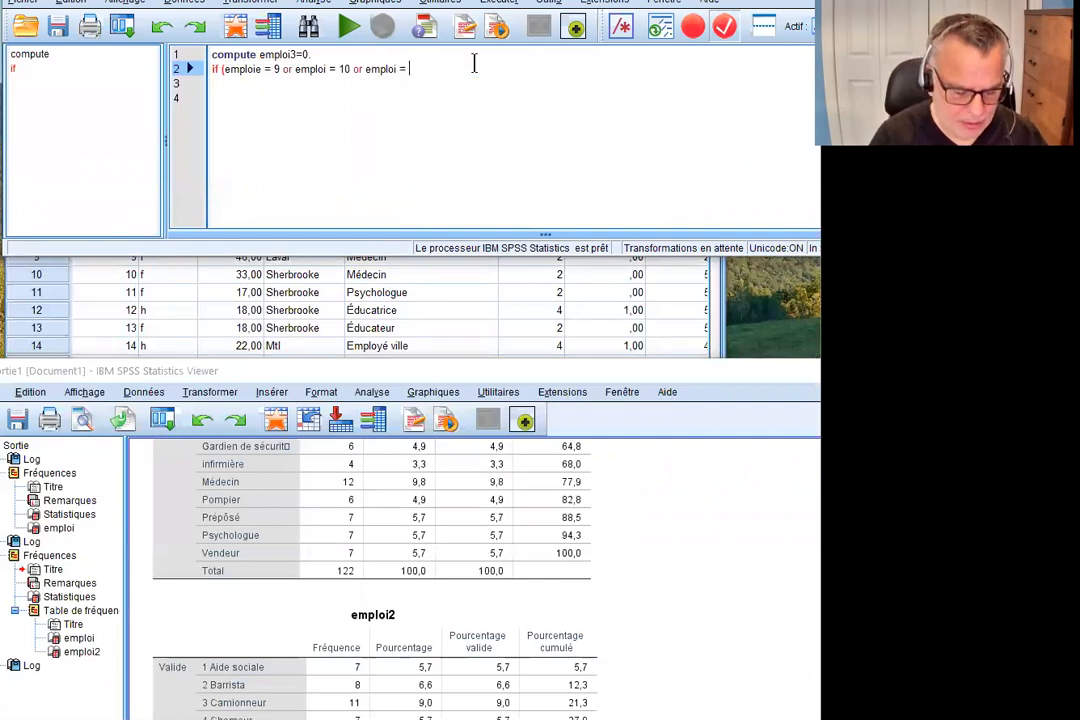
{"action": "type", "text": "7)"}
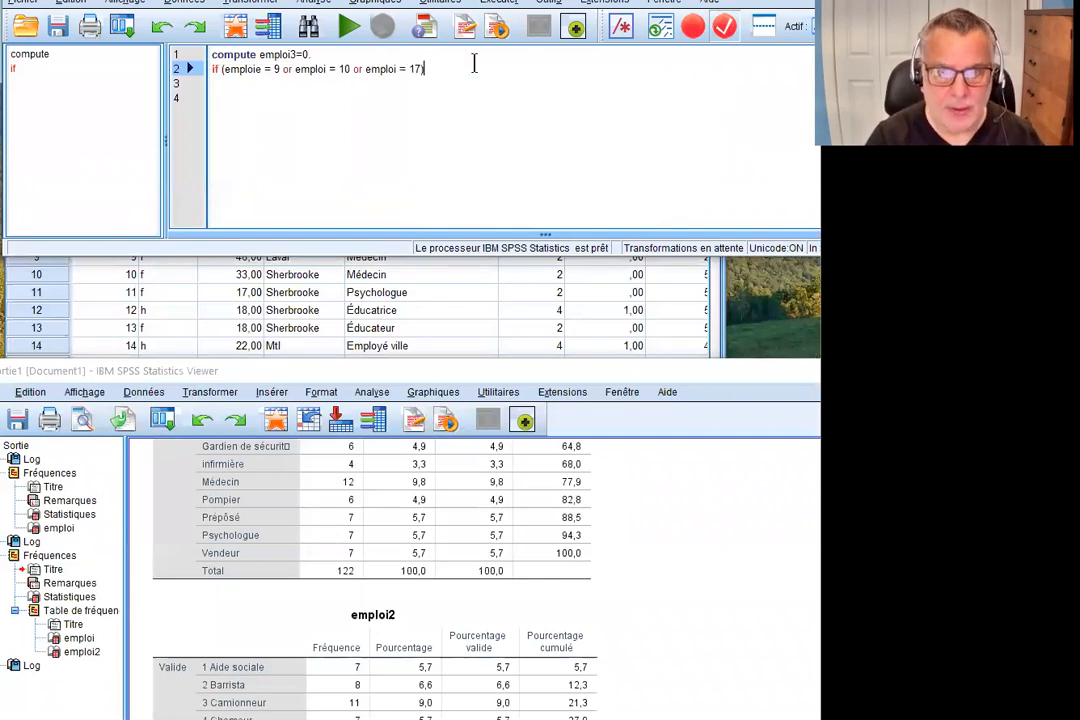
{"action": "type", "text": " emploi"}
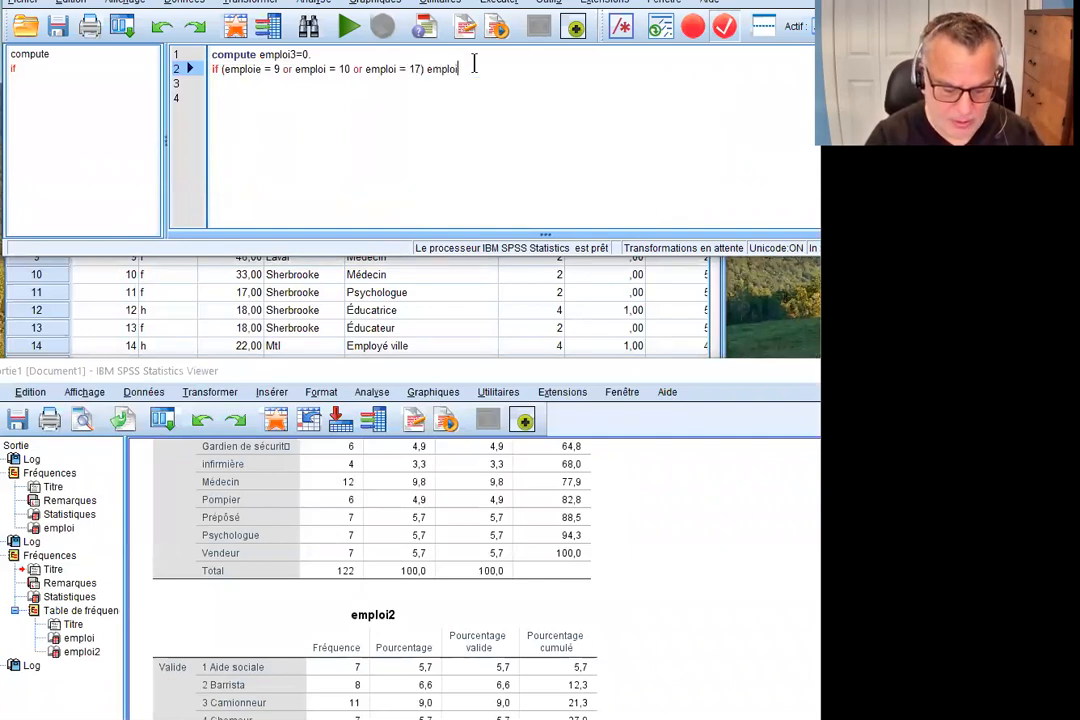
{"action": "type", "text": "3=1.é"}
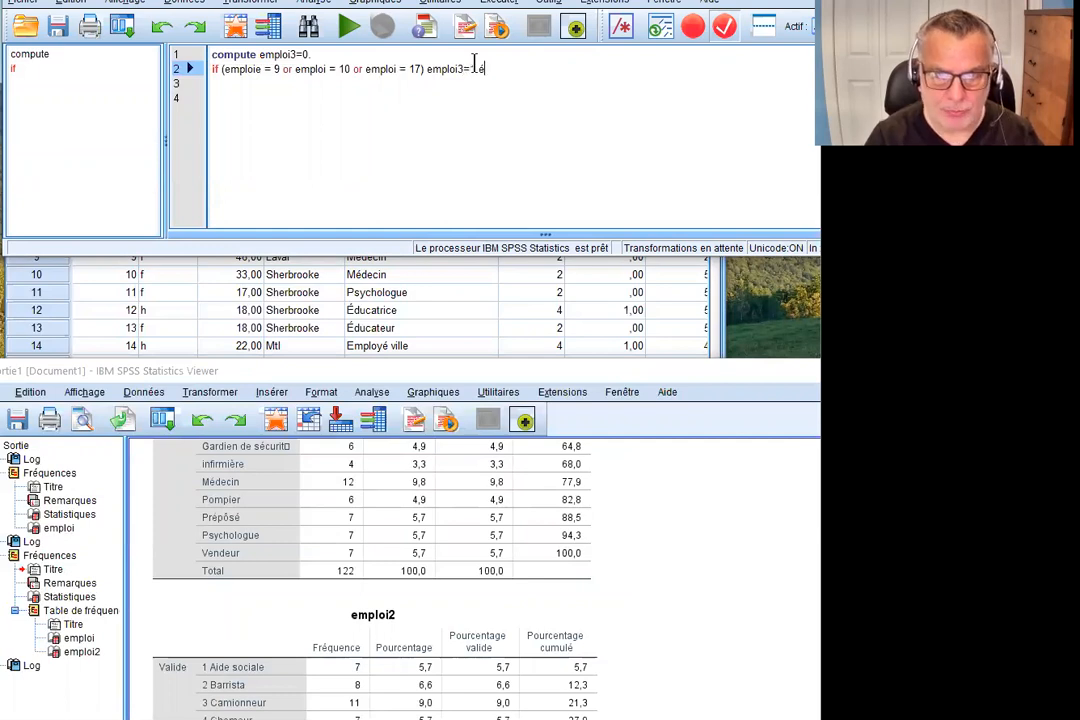
{"action": "key", "text": "BackSpace"}
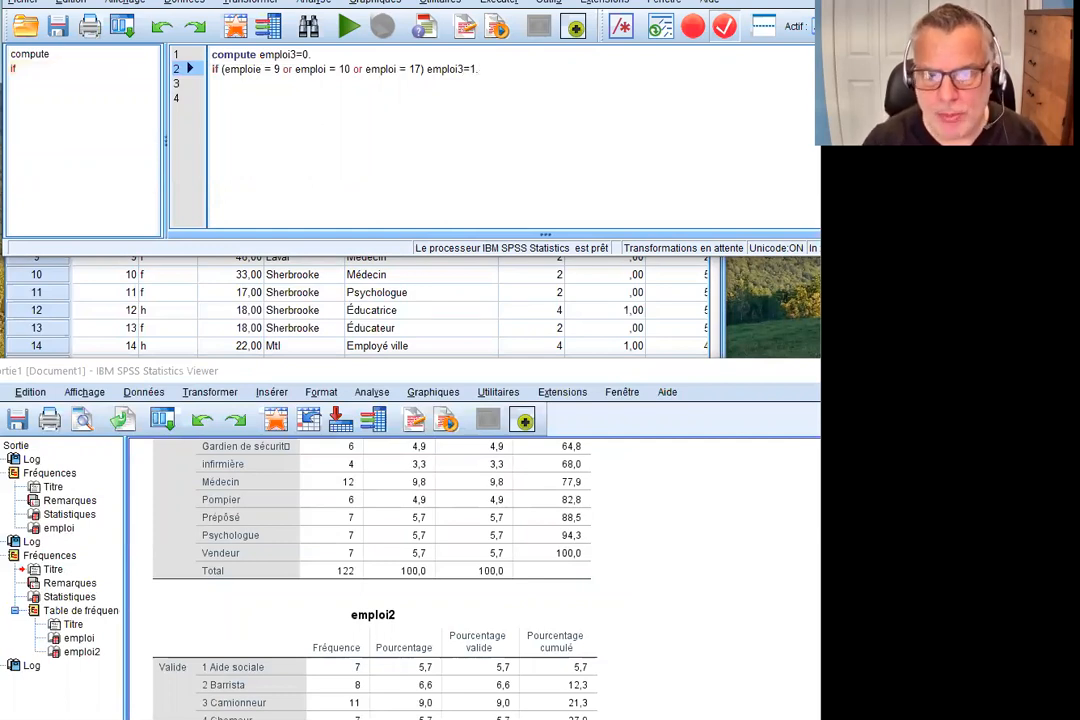
Correct "emploie" to "emploi" in the if condition and run both the compute and if commands.
{"action": "left_click", "coordinate": [270, 86]}
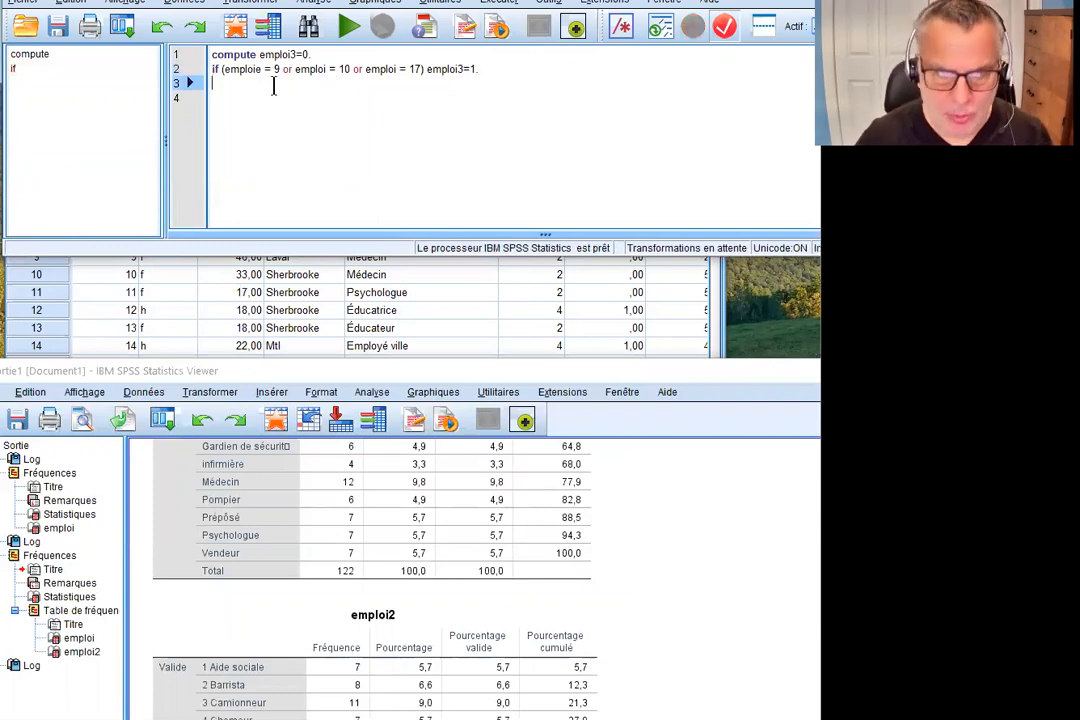
{"action": "left_click", "coordinate": [219, 67]}
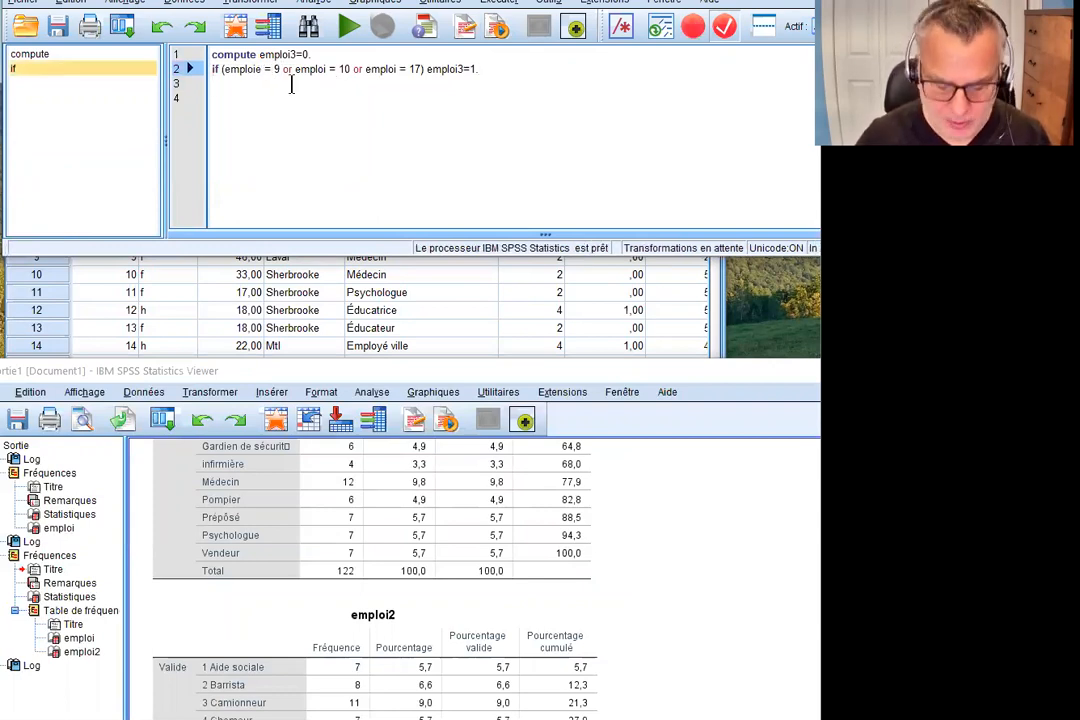
{"action": "key", "text": "BackSpace"}
{"action": "left_click", "coordinate": [329, 71]}
{"action": "left_click_drag", "start_coordinate": [516, 80], "coordinate": [213, 50]}
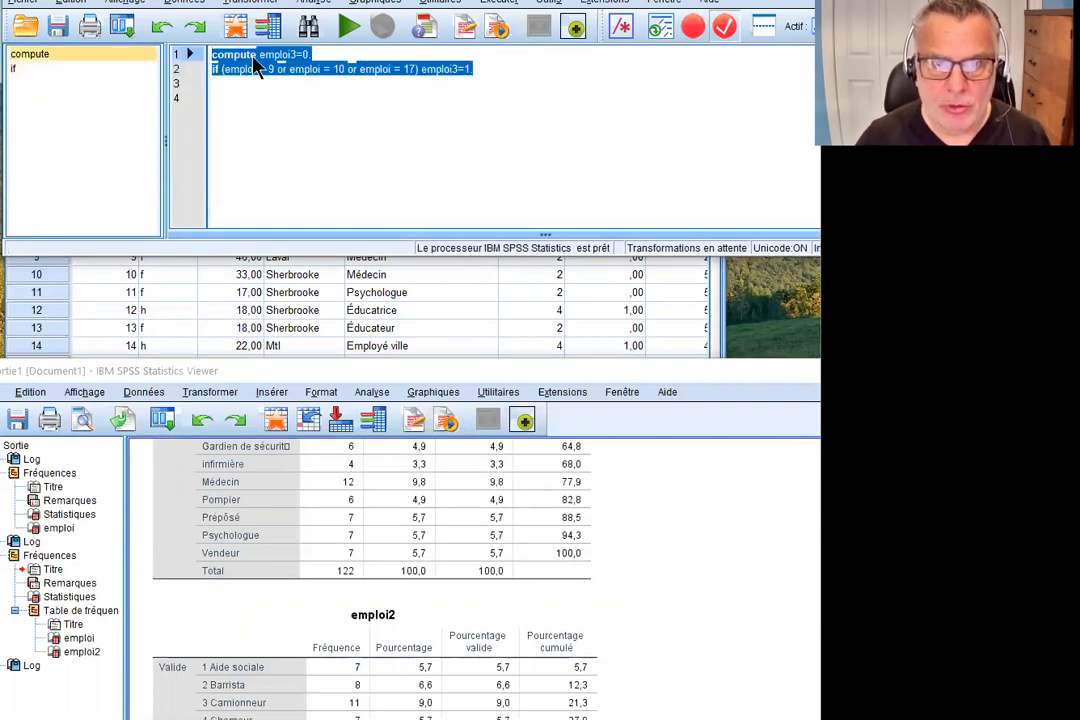
{"action": "left_click", "coordinate": [349, 30]}
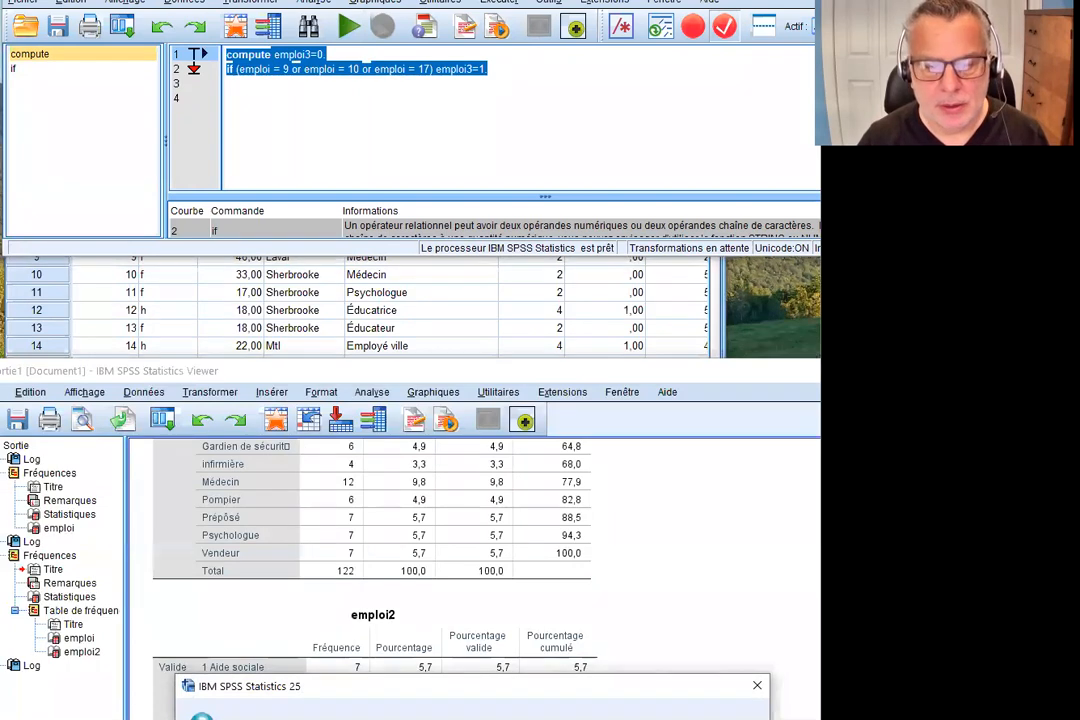
Examine the emploi text values against the emploi2 codes and the emploi3 column in the data view.
{"action": "left_click", "coordinate": [459, 472]}
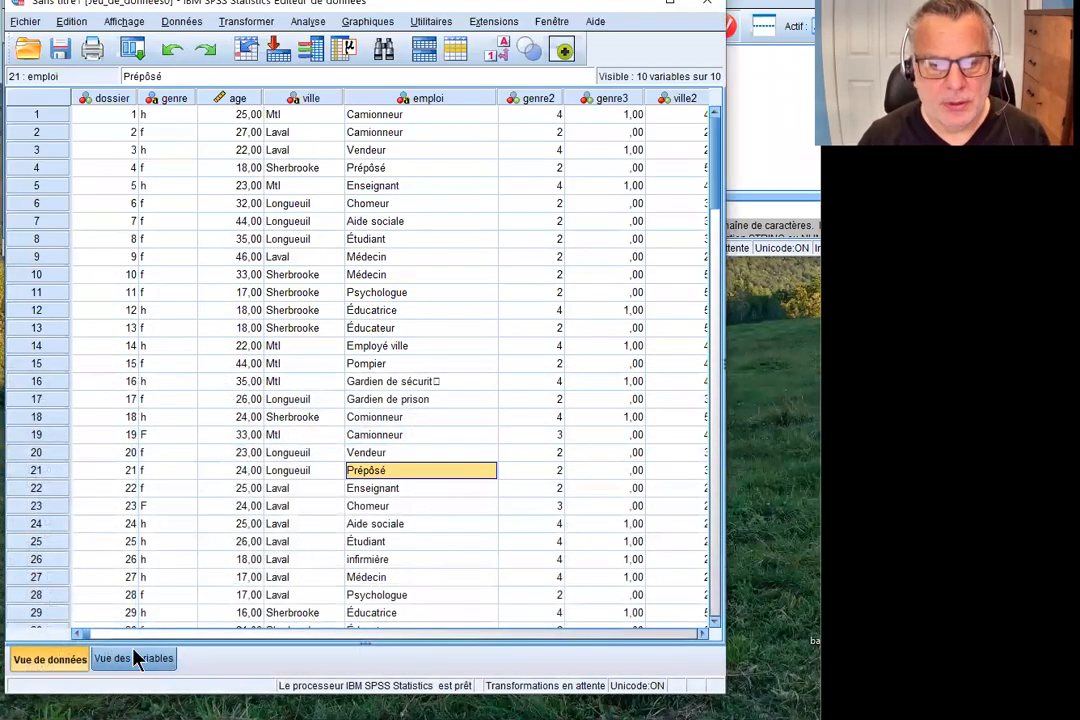
{"action": "scroll", "coordinate": [80, 633], "scroll_direction": "right", "scroll_amount": 5}
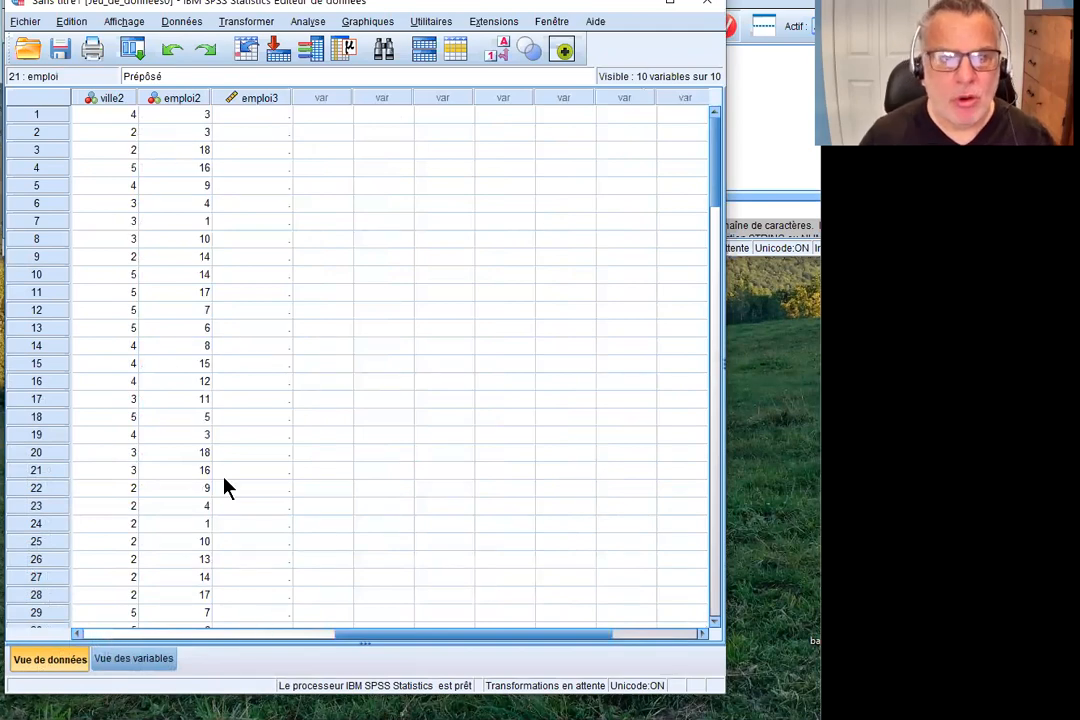
{"action": "left_click_drag", "start_coordinate": [347, 634], "coordinate": [113, 641]}
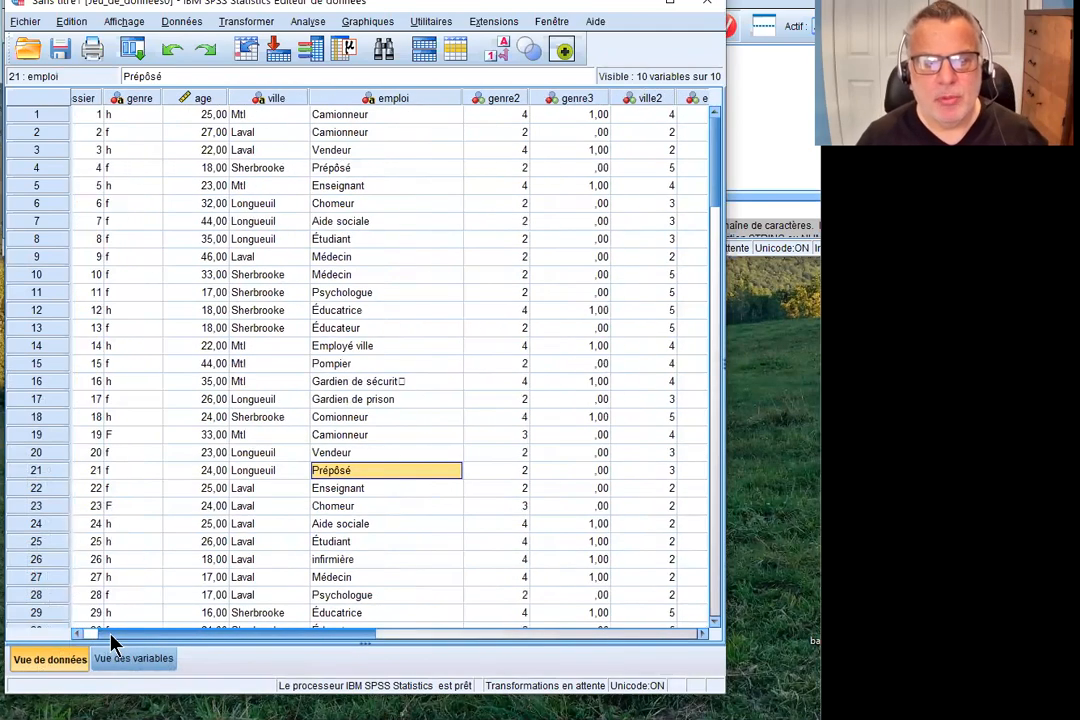
{"action": "left_click", "coordinate": [393, 381]}
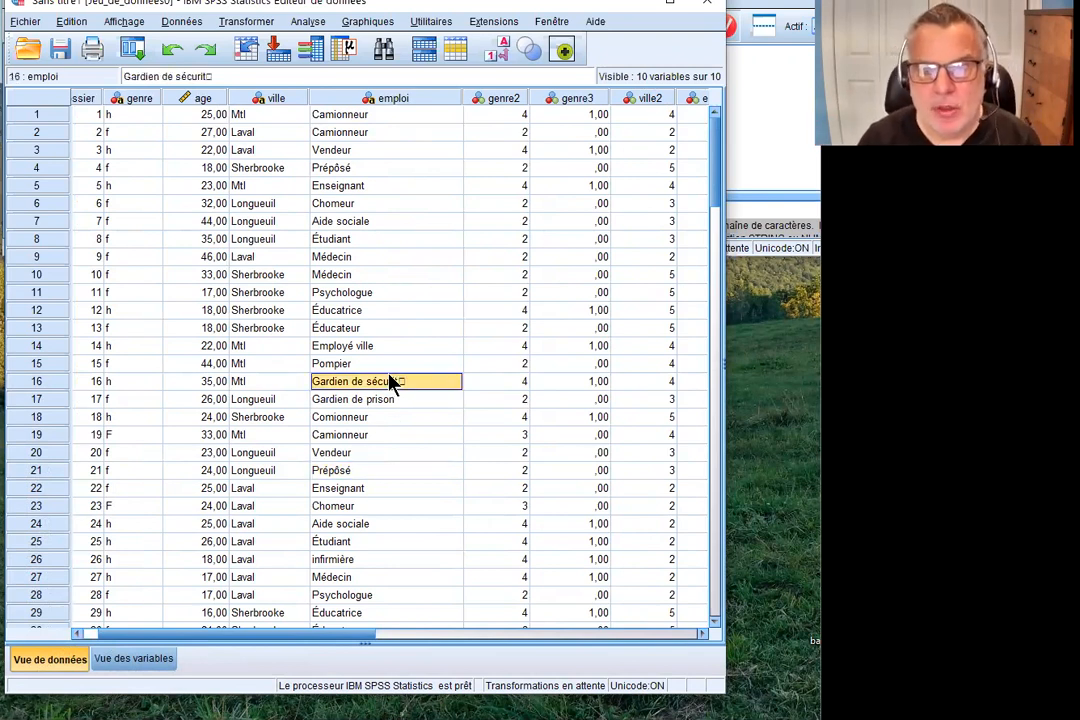
{"action": "left_click", "coordinate": [393, 240]}
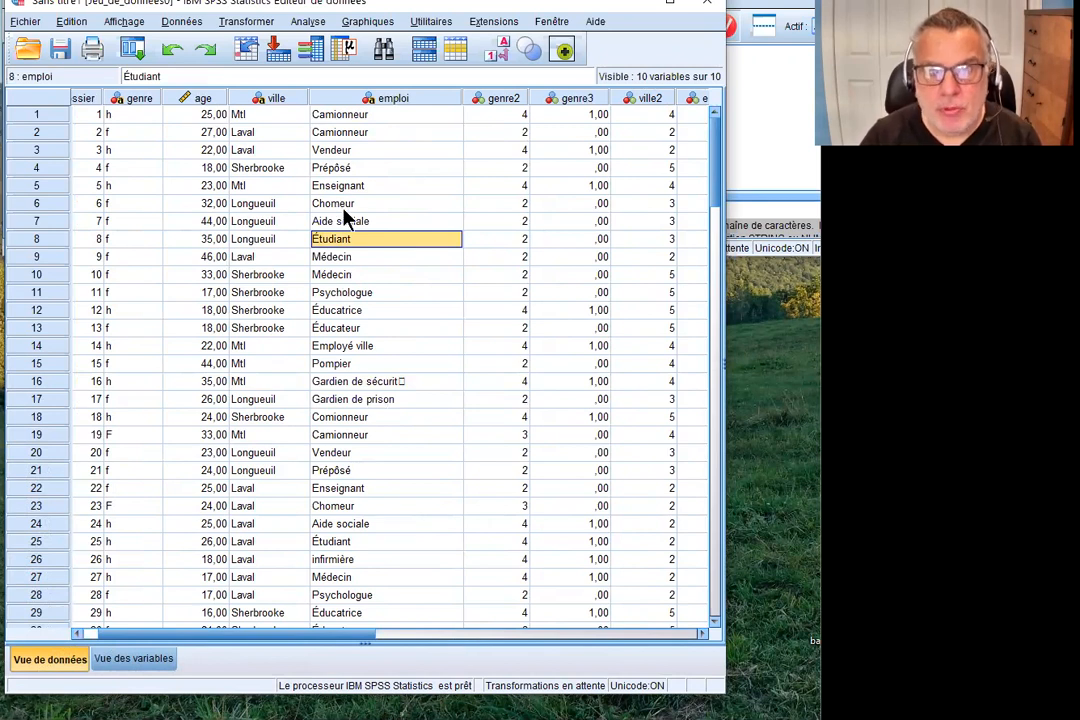
{"action": "left_click", "coordinate": [366, 204]}
{"action": "left_click", "coordinate": [366, 170]}
{"action": "left_click_drag", "start_coordinate": [368, 643], "coordinate": [499, 639]}
{"action": "left_click", "coordinate": [416, 154]}
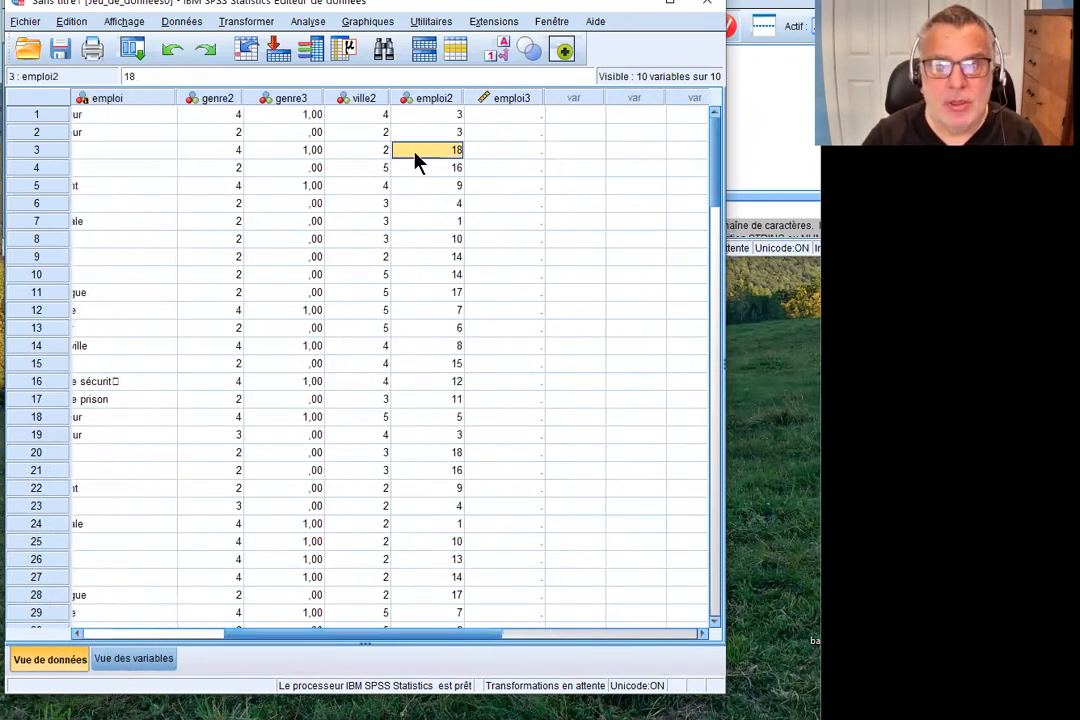
{"action": "left_click", "coordinate": [431, 205]}
{"action": "left_click", "coordinate": [437, 384]}
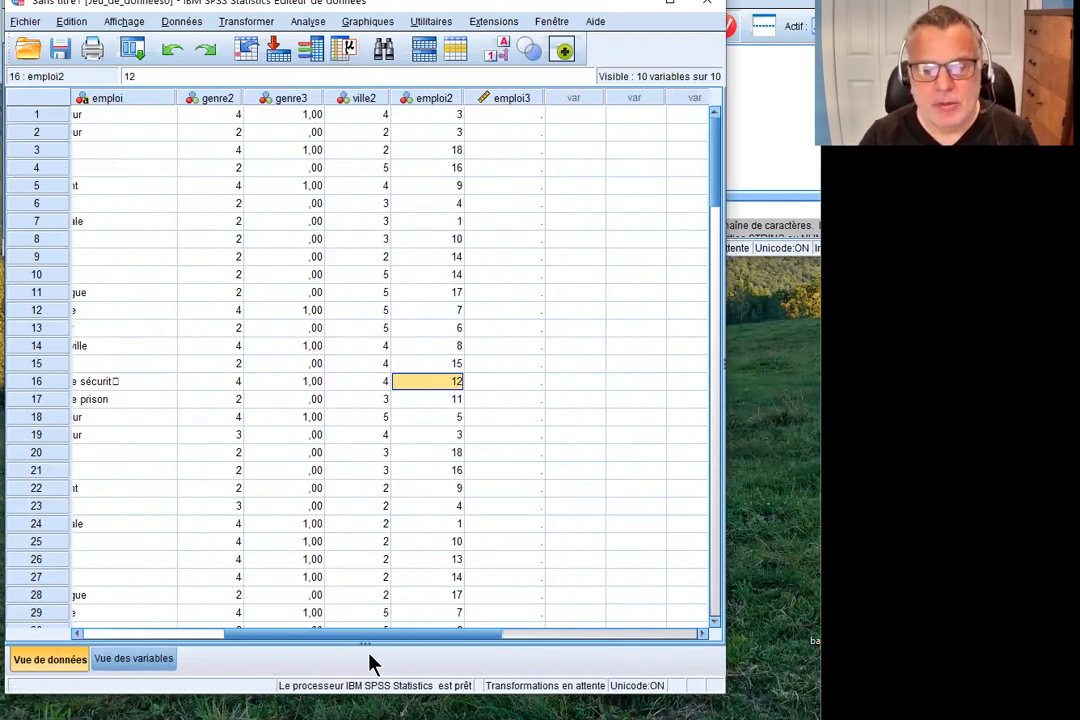
{"action": "left_click_drag", "start_coordinate": [370, 643], "coordinate": [181, 634]}
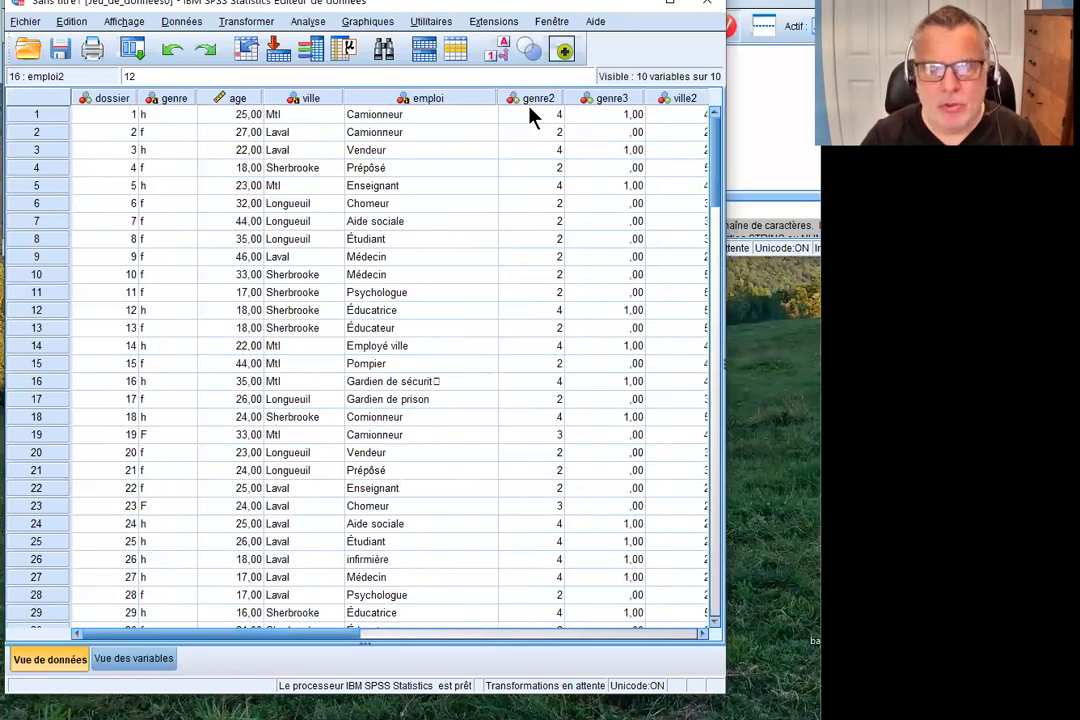
{"action": "left_click", "coordinate": [605, 399]}
Close the syntax editor and the untitled dataset, discarding the changes in both.
{"action": "key", "text": "alt+Tab"}
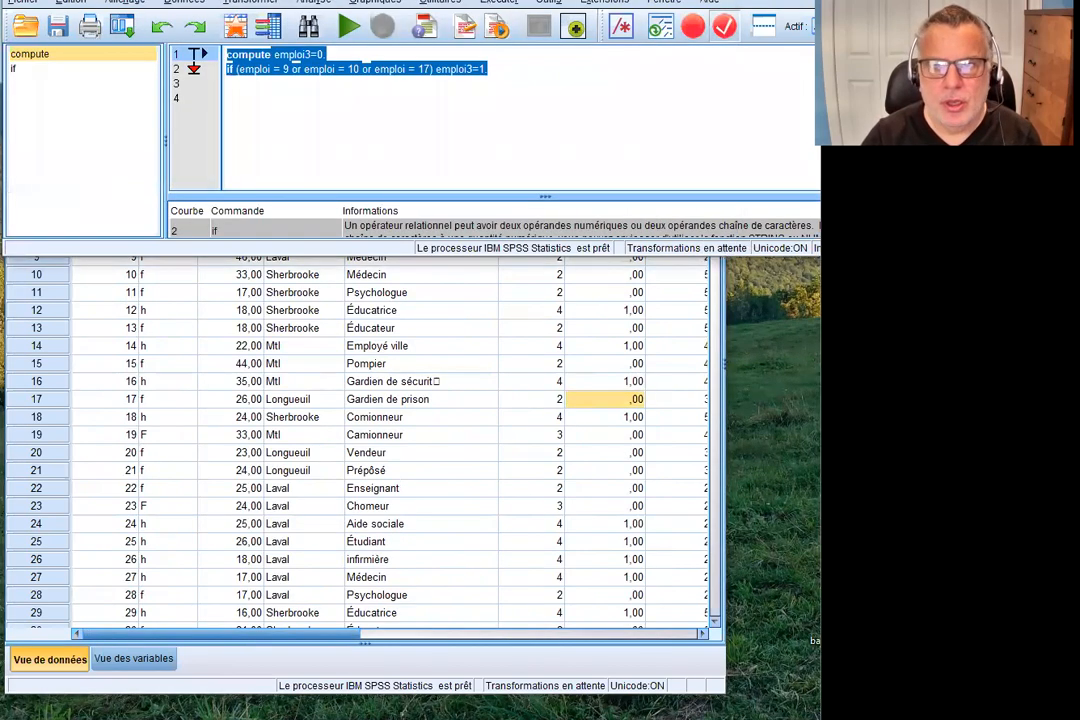
{"action": "key", "text": "alt+F4"}
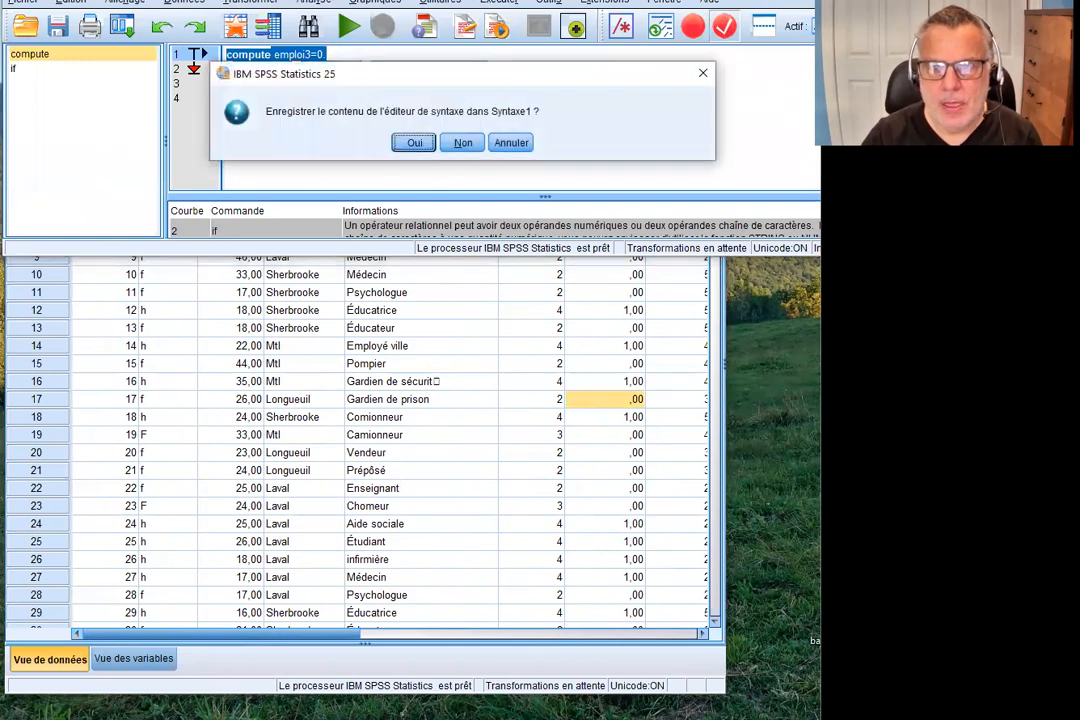
{"action": "left_click", "coordinate": [463, 142]}
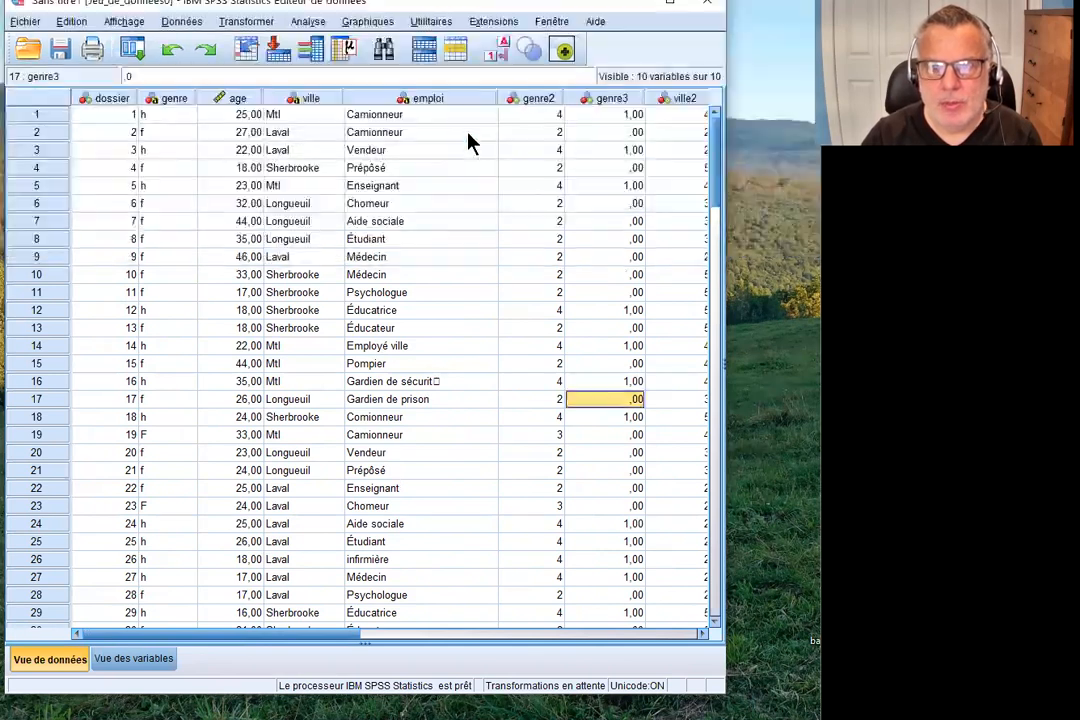
{"action": "left_click", "coordinate": [707, 10]}
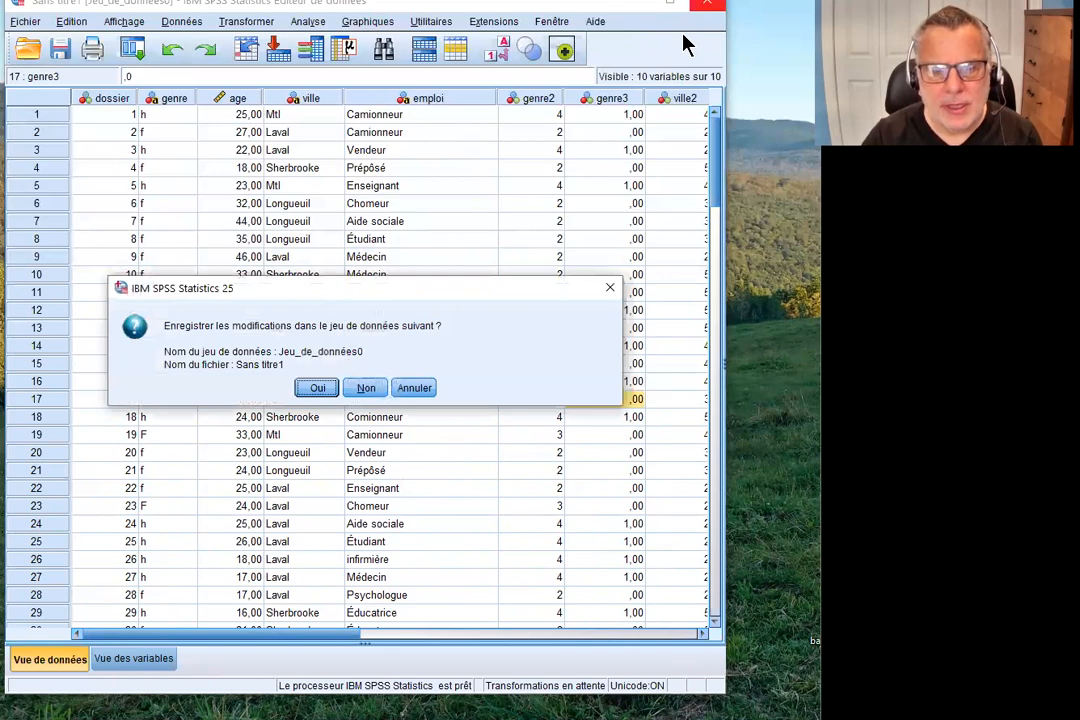
{"action": "left_click", "coordinate": [366, 388]}
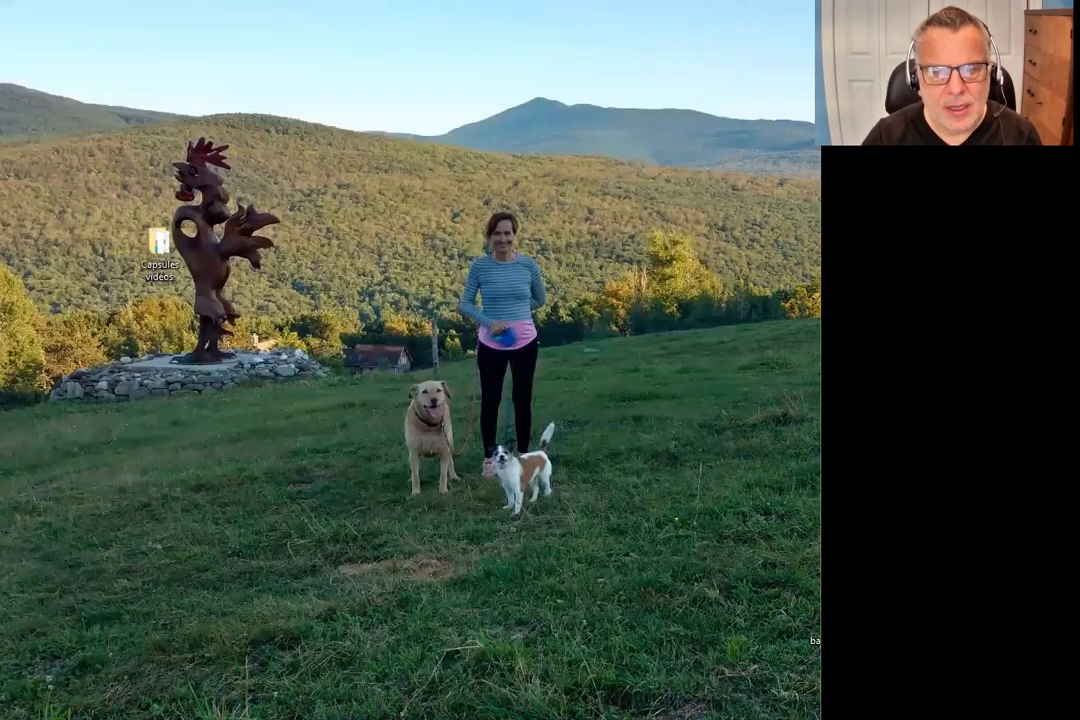
Switch to the Excel survey workbook and go back up to the first Emploi entry in E3.
{"action": "key", "text": "alt+Tab"}
{"action": "left_click", "coordinate": [265, 592]}
{"action": "scroll", "coordinate": [366, 615], "scroll_direction": "up", "scroll_amount": 6}
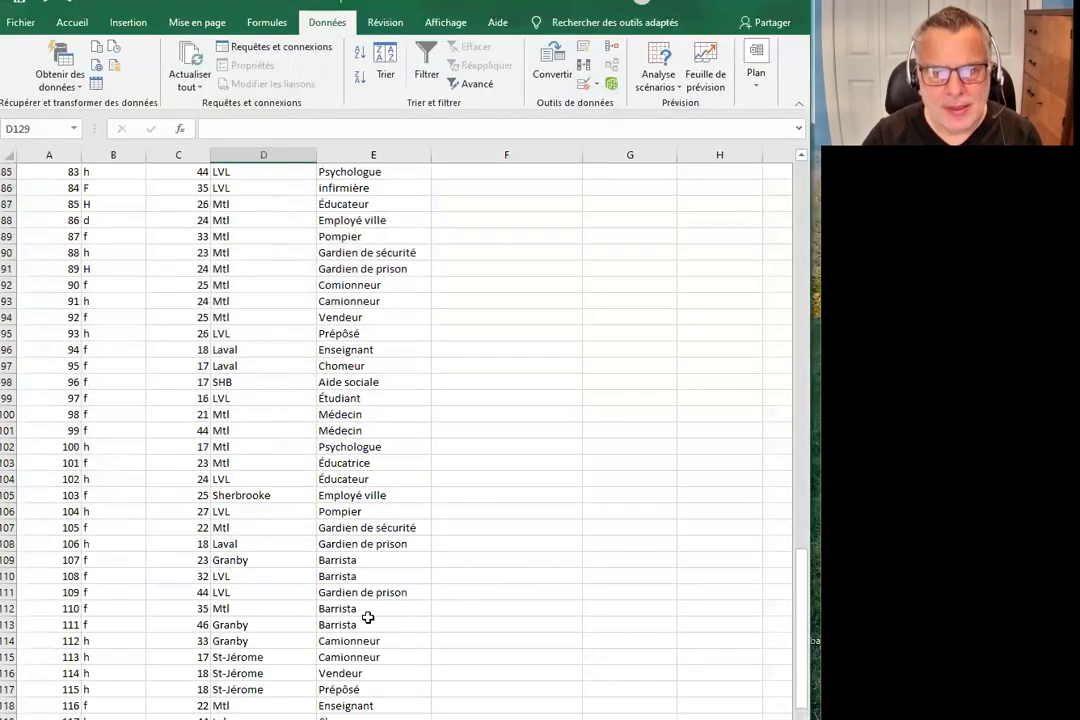
{"action": "scroll", "coordinate": [368, 618], "scroll_direction": "up", "scroll_amount": 20}
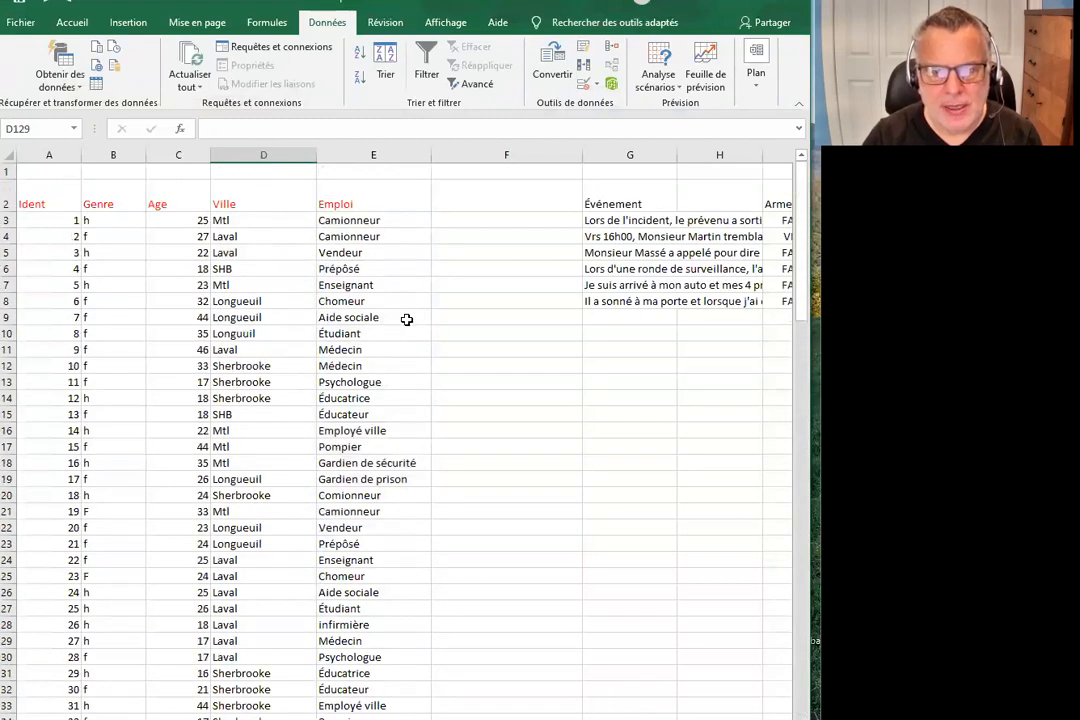
{"action": "left_click", "coordinate": [377, 220]}
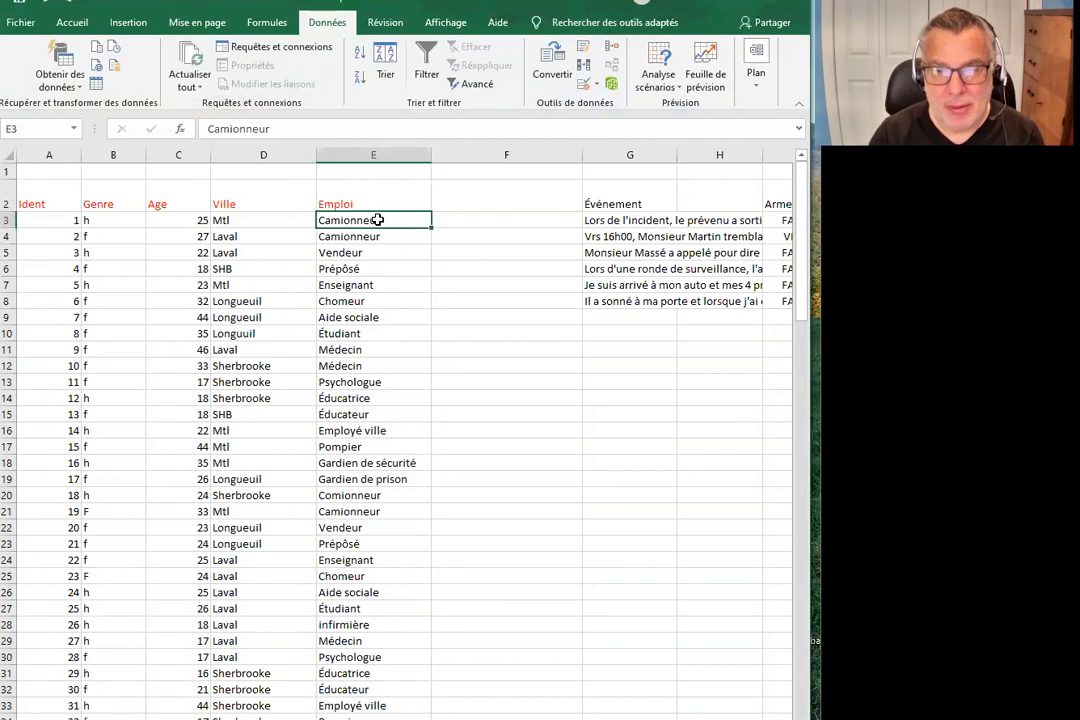
Look over the Événement text column and the weapon and Blessures columns beyond the Emploi data.
{"action": "key", "text": "Right"}
{"action": "key", "text": "Right"}
{"action": "key", "text": "Right"}
{"action": "key", "text": "Right"}
{"action": "key", "text": "Right"}
{"action": "key", "text": "Right"}
{"action": "key", "text": "Right"}
{"action": "key", "text": "Right"}
{"action": "key", "text": "Left"}
{"action": "key", "text": "Left"}
{"action": "key", "text": "Left"}
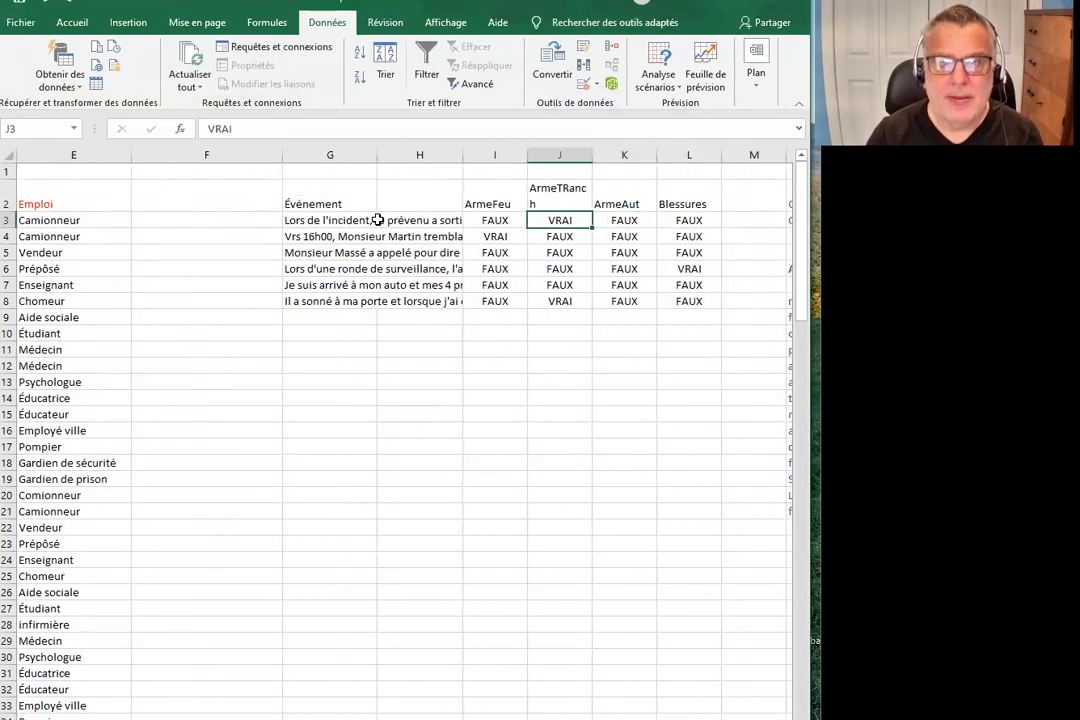
{"action": "key", "text": "Left"}
{"action": "key", "text": "Left"}
{"action": "key", "text": "Left"}
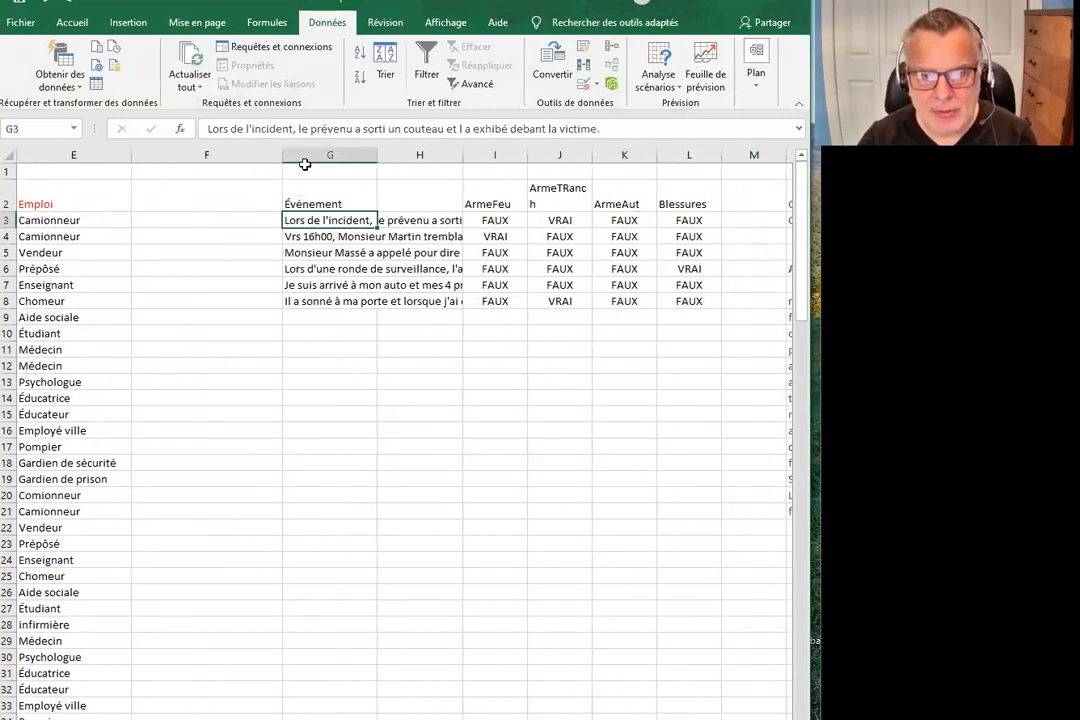
Delete the empty column F between the Emploi and Événement data.
{"action": "left_click", "coordinate": [231, 155]}
{"action": "right_click", "coordinate": [237, 170]}
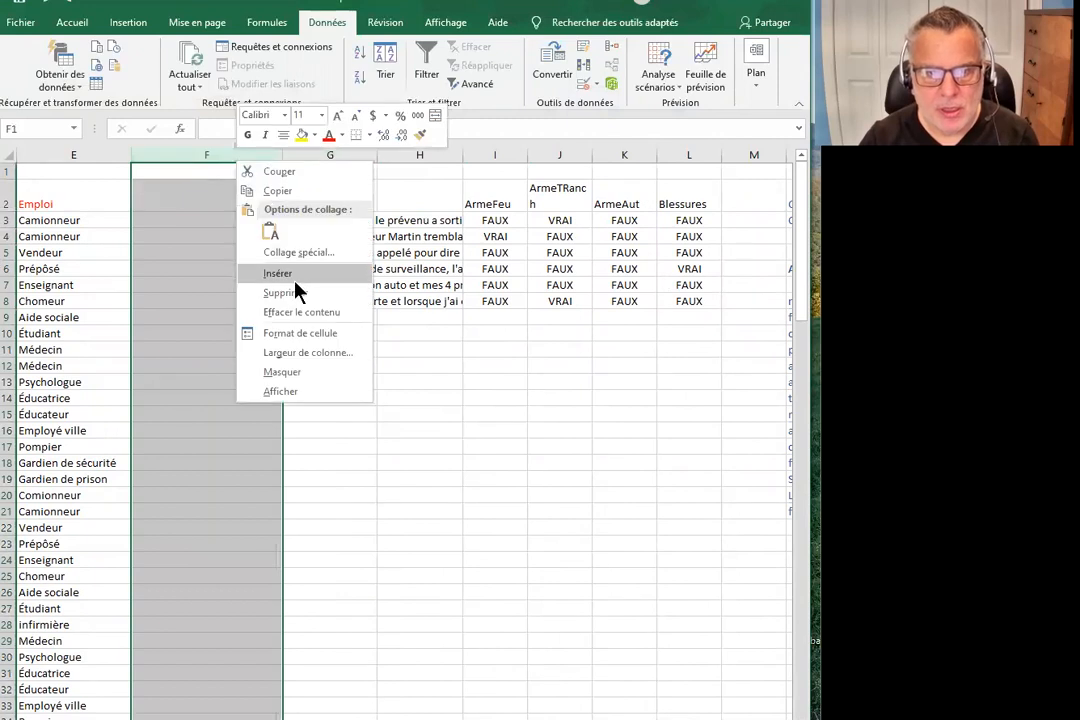
{"action": "left_click", "coordinate": [287, 291]}
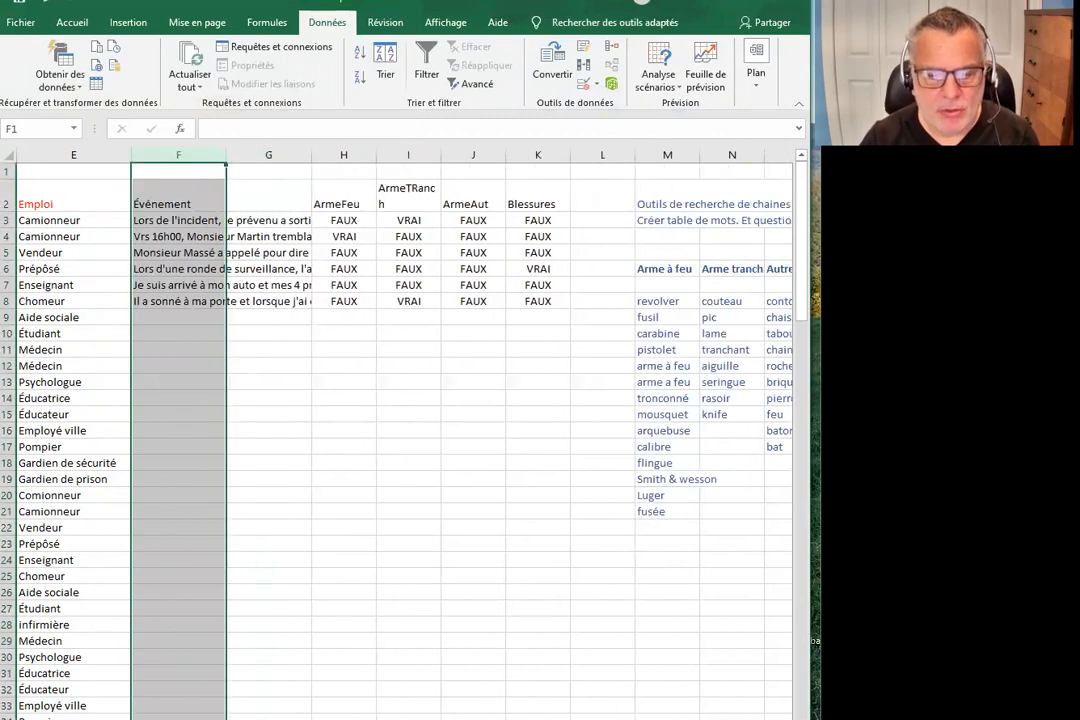
{"action": "scroll", "coordinate": [400, 400], "scroll_direction": "left", "scroll_amount": 4}
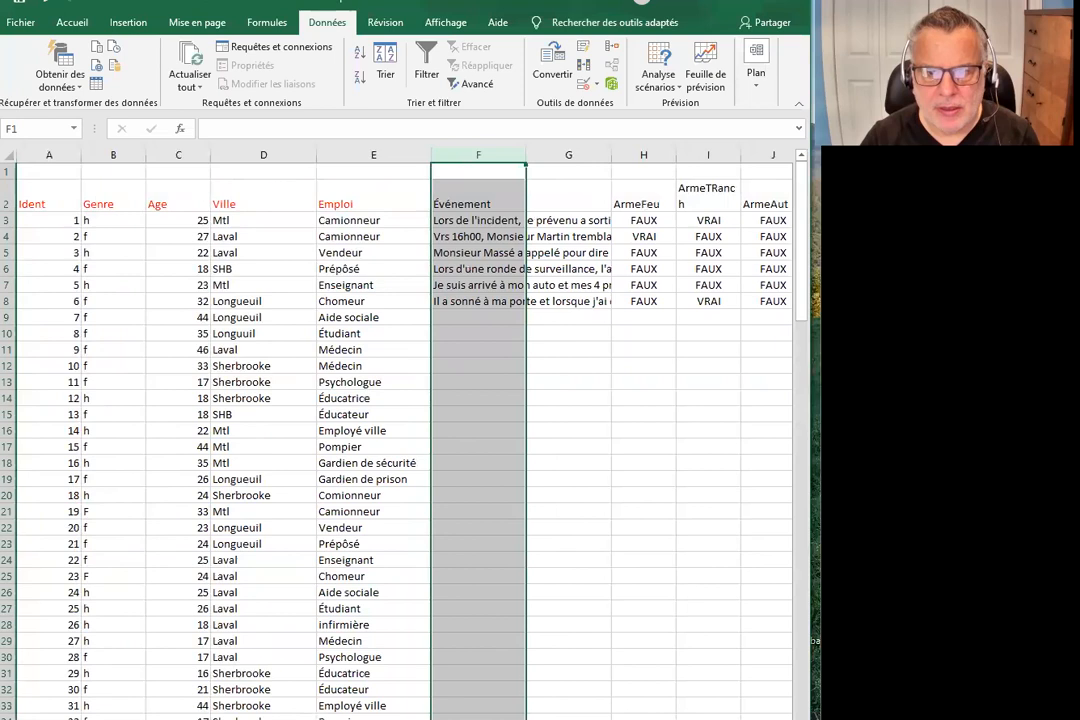
Widen column G to reveal more of the overflowing Événement descriptions.
{"action": "left_click", "coordinate": [463, 218]}
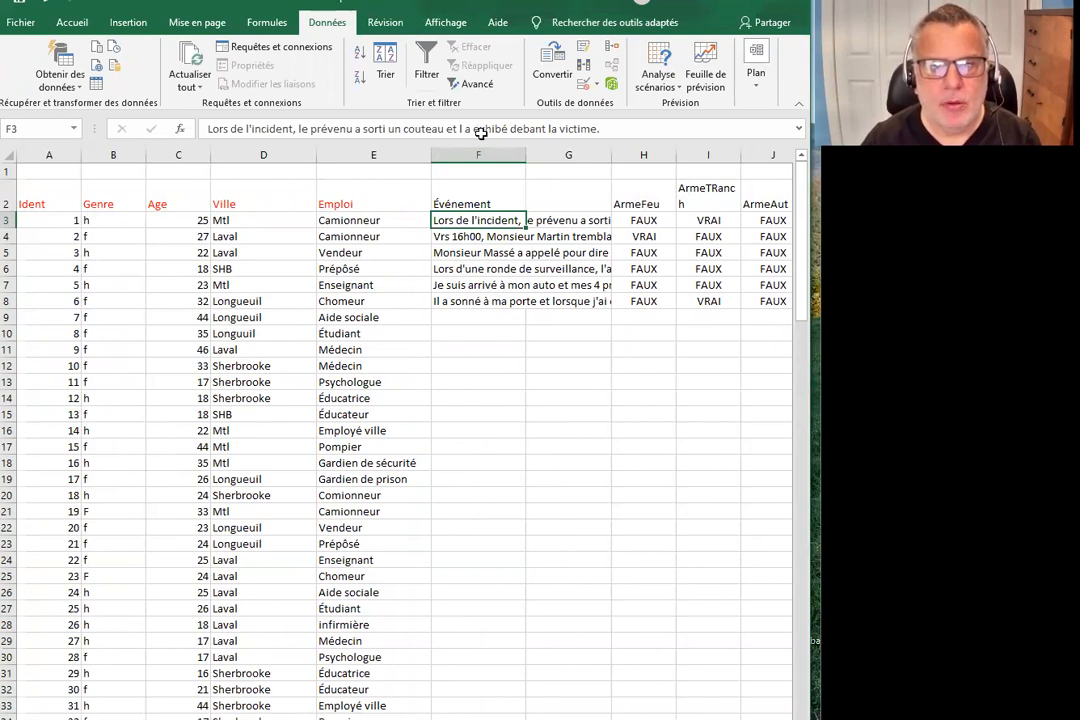
{"action": "left_click_drag", "start_coordinate": [608, 157], "coordinate": [751, 157]}
{"action": "scroll", "coordinate": [598, 579], "scroll_direction": "right", "scroll_amount": 3}
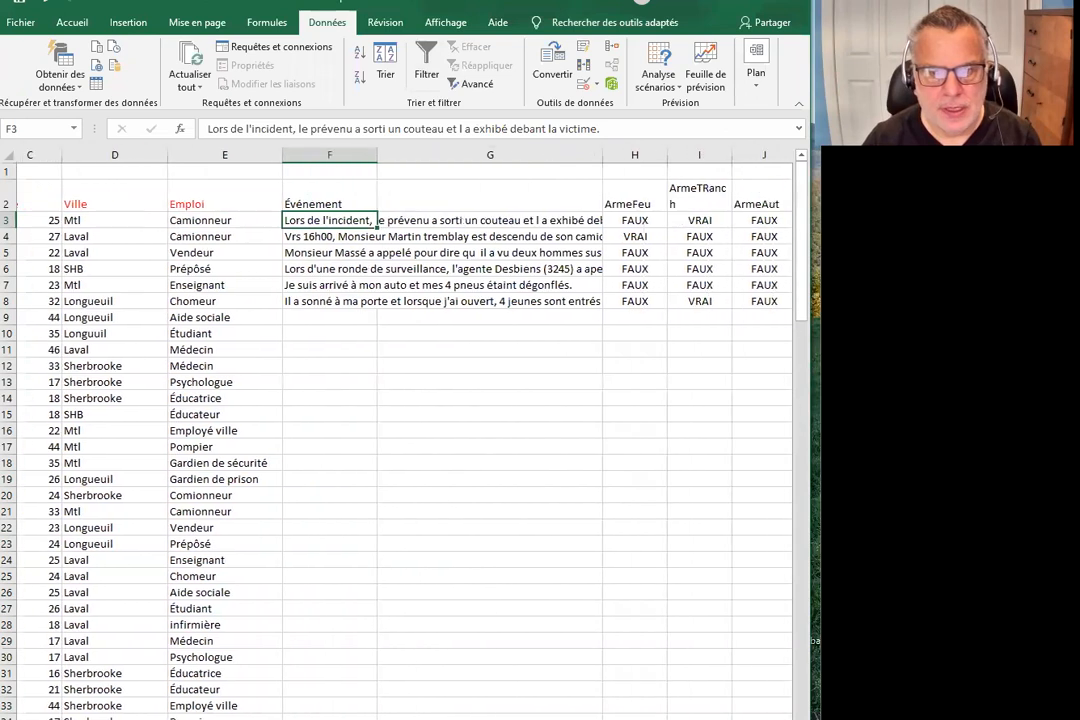
{"action": "left_click_drag", "start_coordinate": [559, 155], "coordinate": [620, 162]}
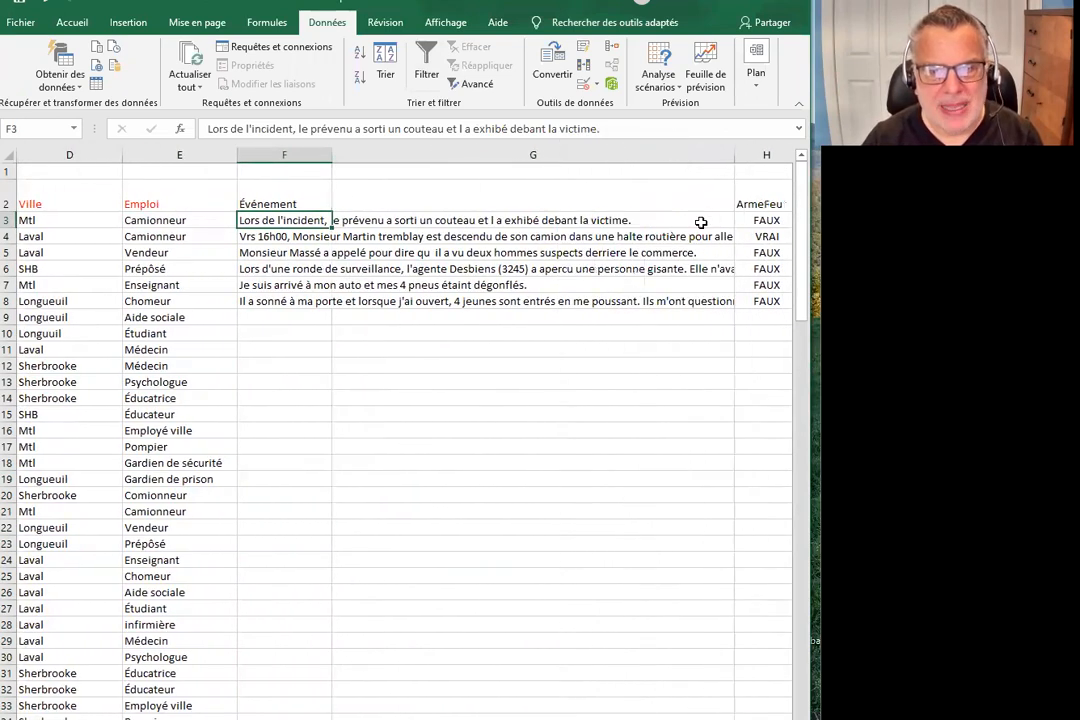
Examine the free-text event descriptions in the Événement column, from row 3 to row 8.
{"action": "left_click", "coordinate": [284, 239]}
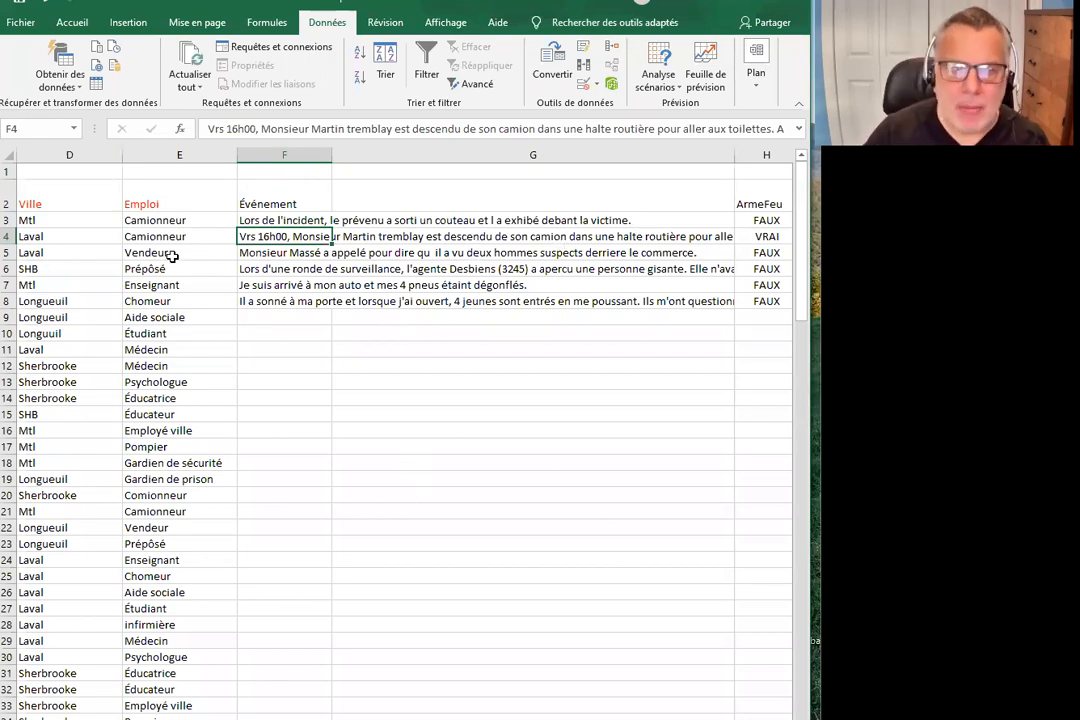
{"action": "left_click", "coordinate": [260, 257]}
{"action": "left_click", "coordinate": [265, 268]}
{"action": "left_click", "coordinate": [275, 285]}
{"action": "left_click", "coordinate": [276, 302]}
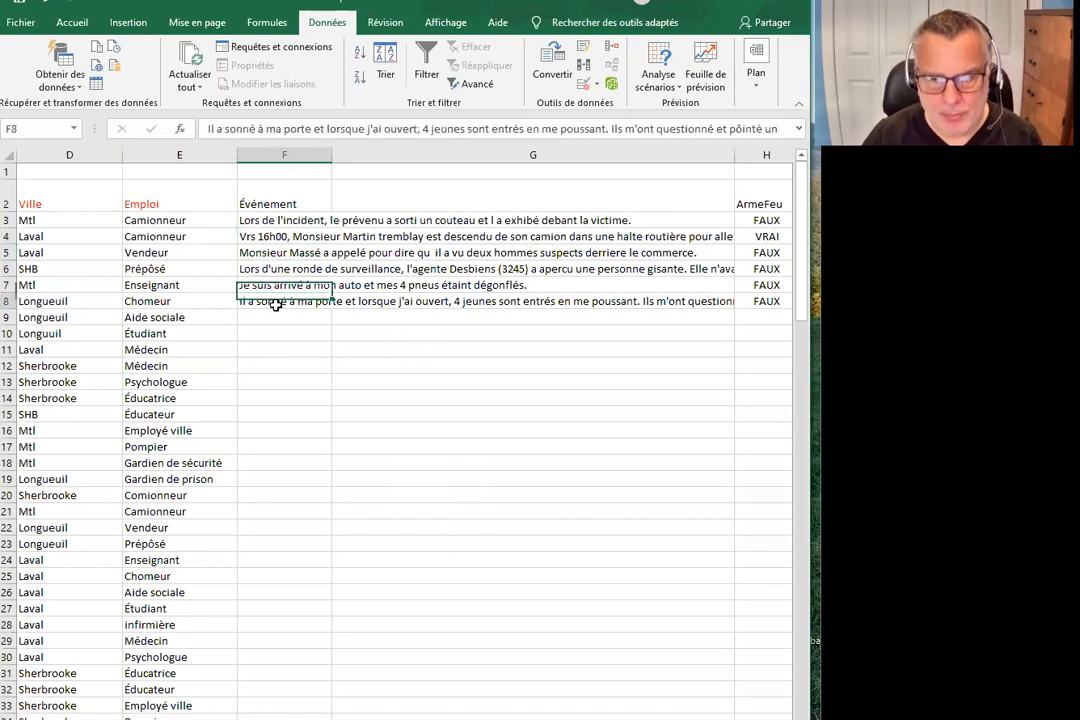
{"action": "left_click", "coordinate": [325, 224]}
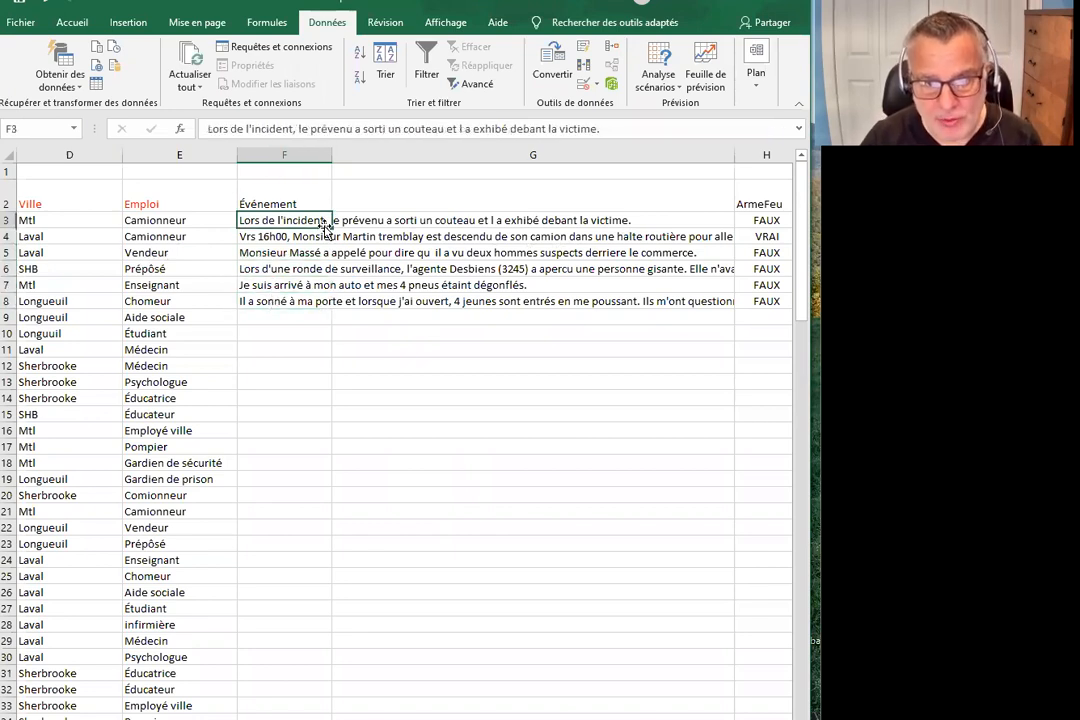
{"action": "left_click", "coordinate": [427, 219]}
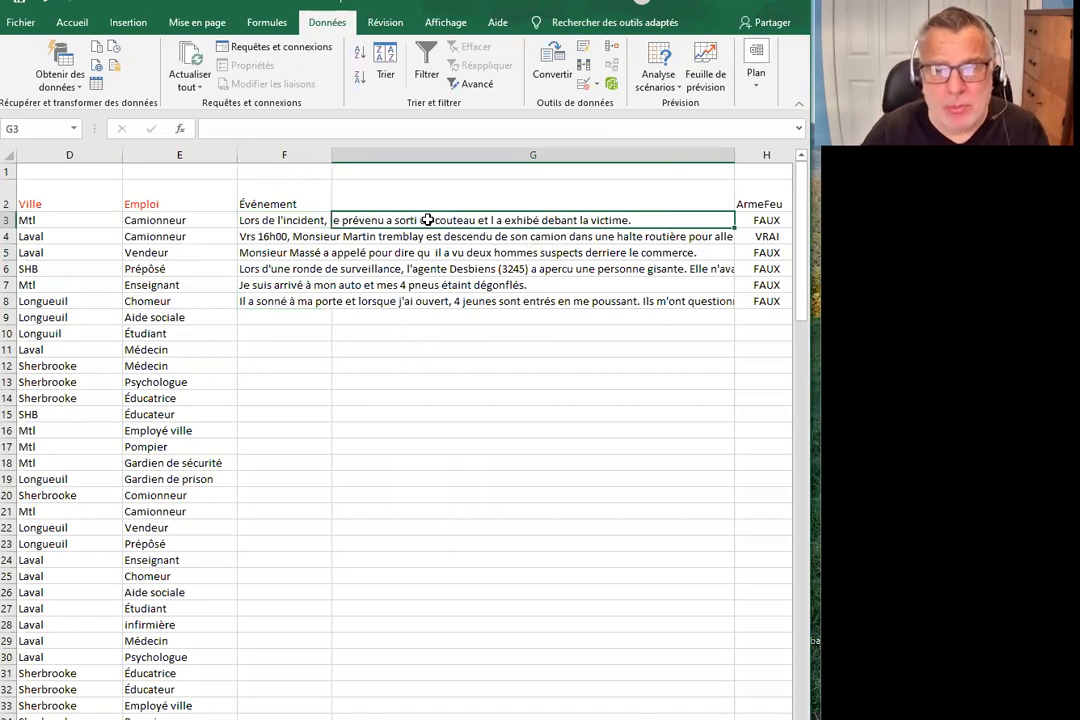
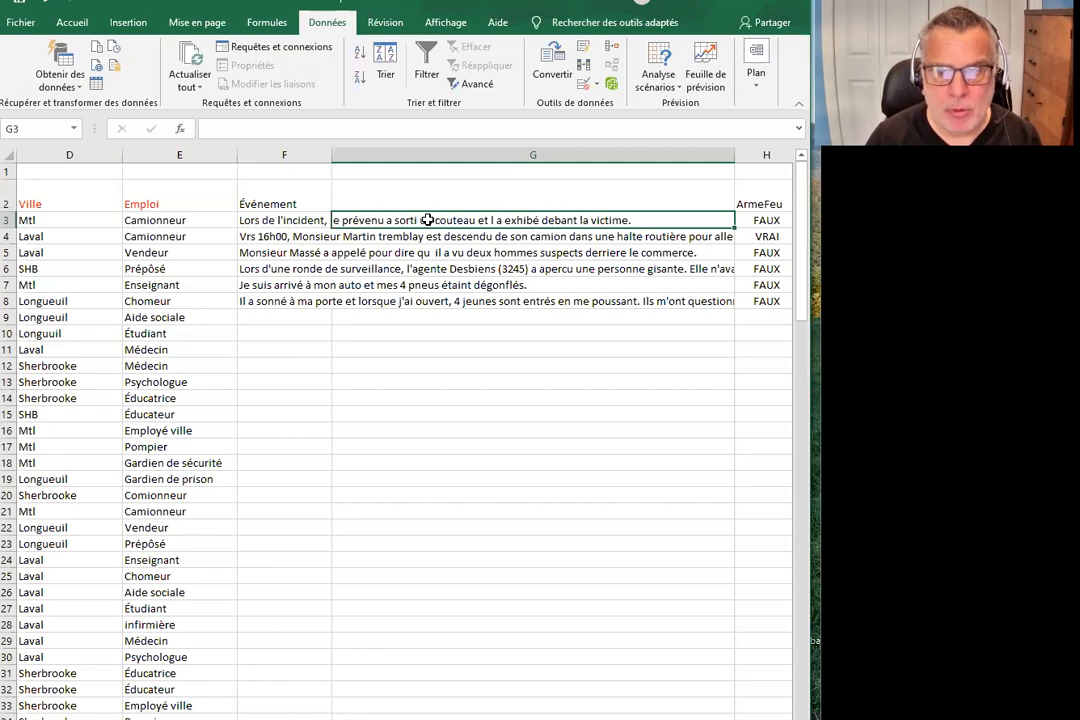
{"action": "key", "text": "Left"}
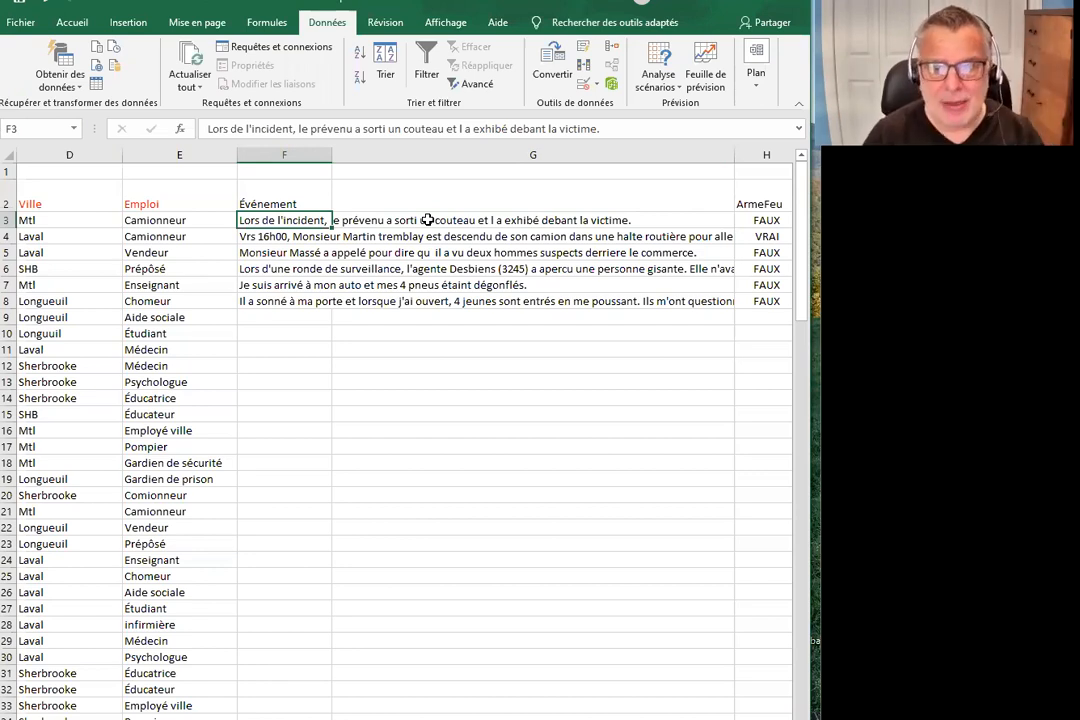
Review the ArmeFeu, ArmeTRanch, ArmeAut and Blessures true/false columns, continuing across to the keyword tables.
{"action": "key", "text": "Right"}
{"action": "key", "text": "Right"}
{"action": "key", "text": "Right"}
{"action": "key", "text": "Right"}
{"action": "key", "text": "Right"}
{"action": "key", "text": "Right"}
{"action": "key", "text": "Right"}
{"action": "key", "text": "Right"}
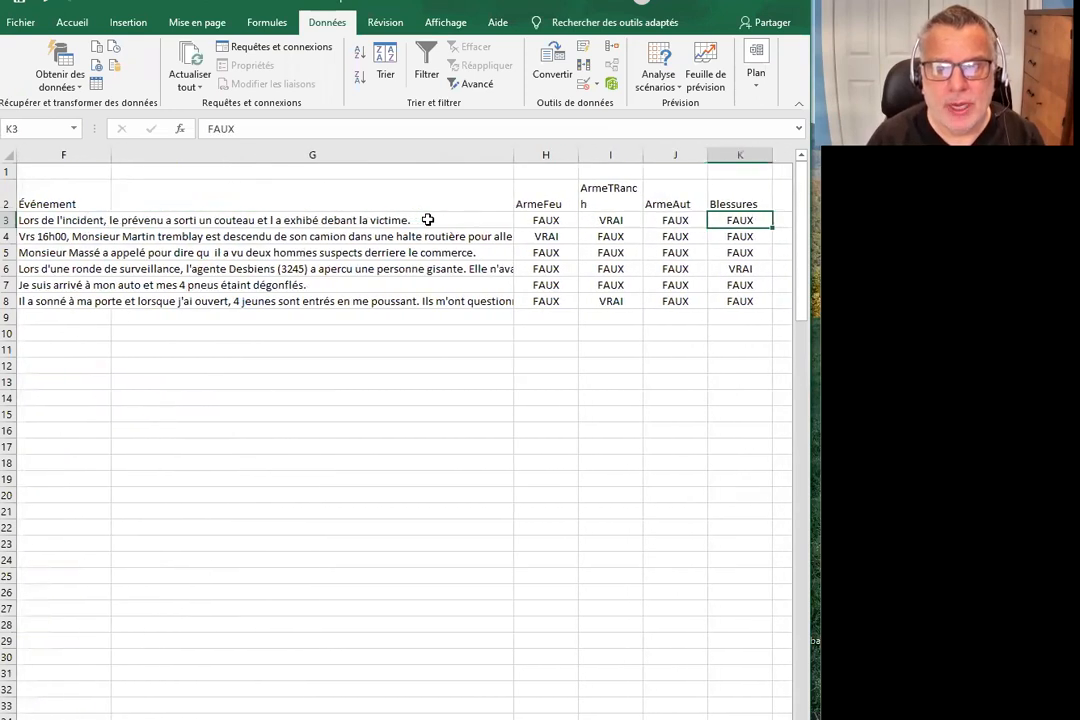
{"action": "key", "text": "Right"}
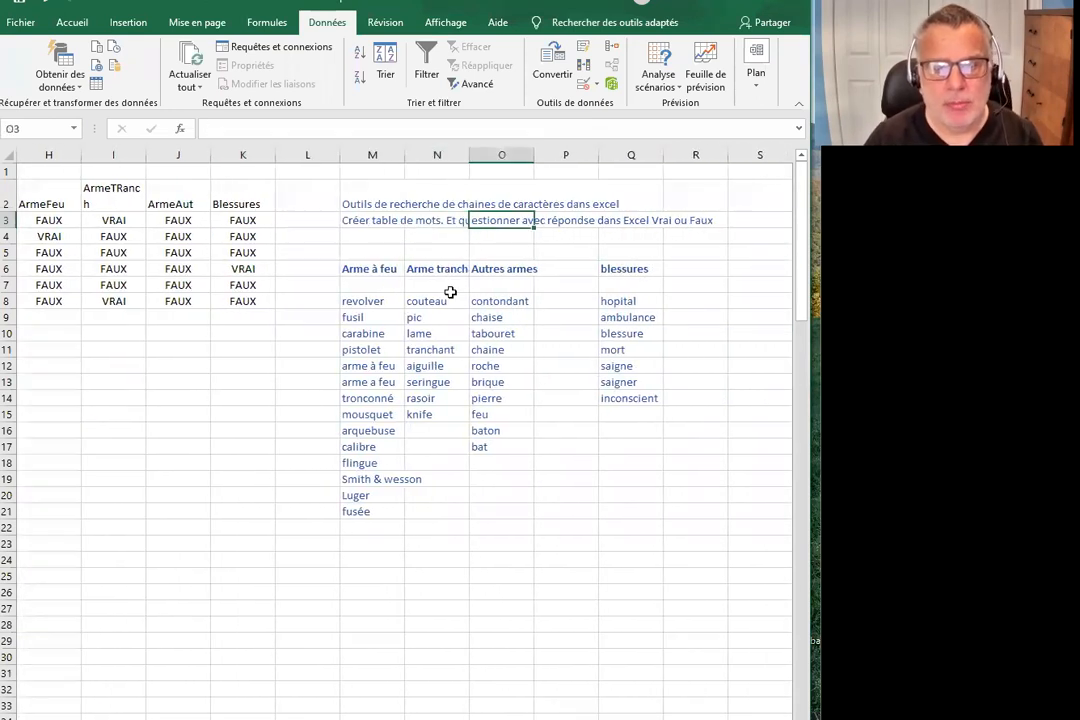
Examine the string-search notes in M2 and M3 and the keyword lists for firearms, bladed weapons and other weapons.
{"action": "left_click", "coordinate": [437, 333]}
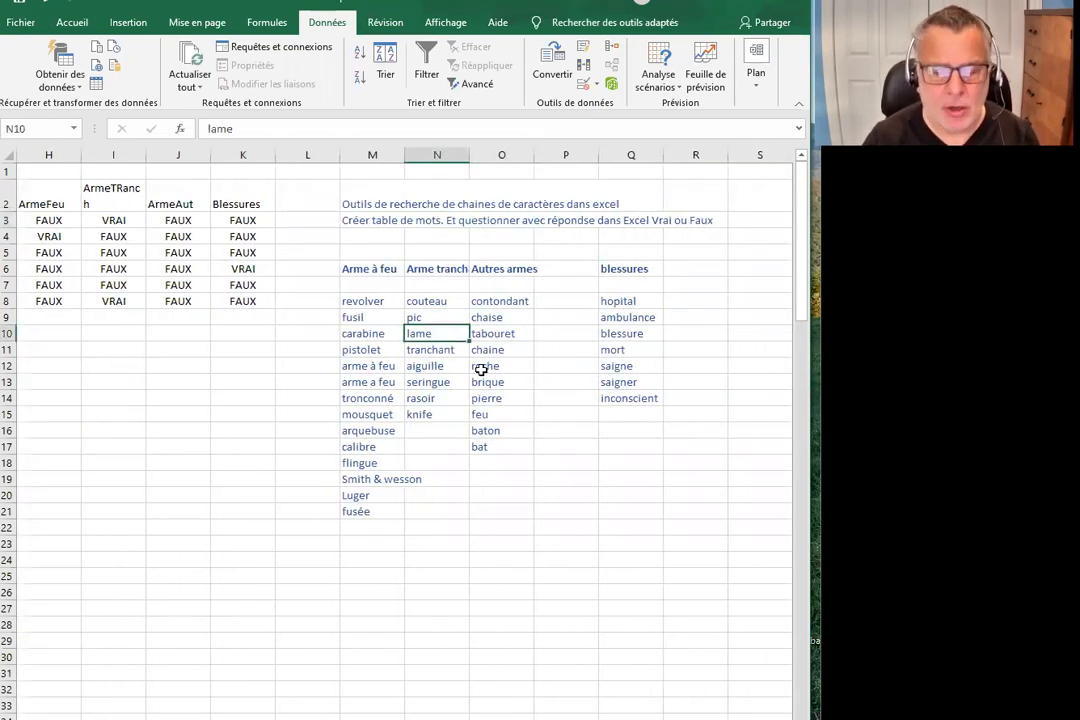
{"action": "left_click", "coordinate": [386, 206]}
{"action": "left_click", "coordinate": [378, 221]}
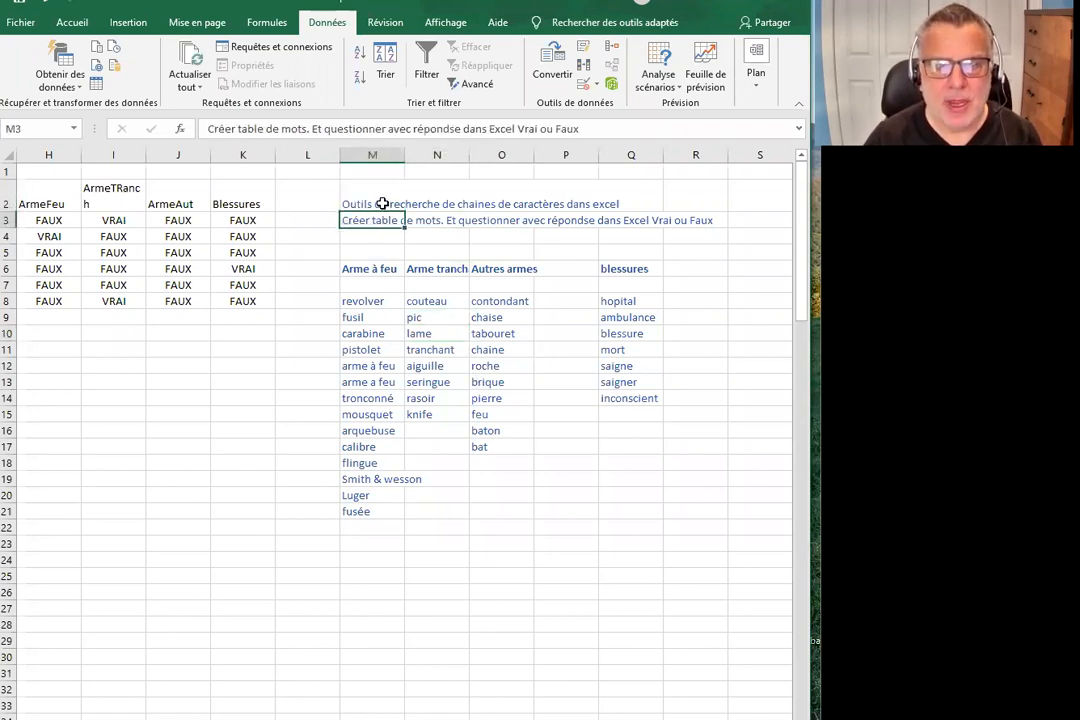
{"action": "left_click", "coordinate": [386, 208]}
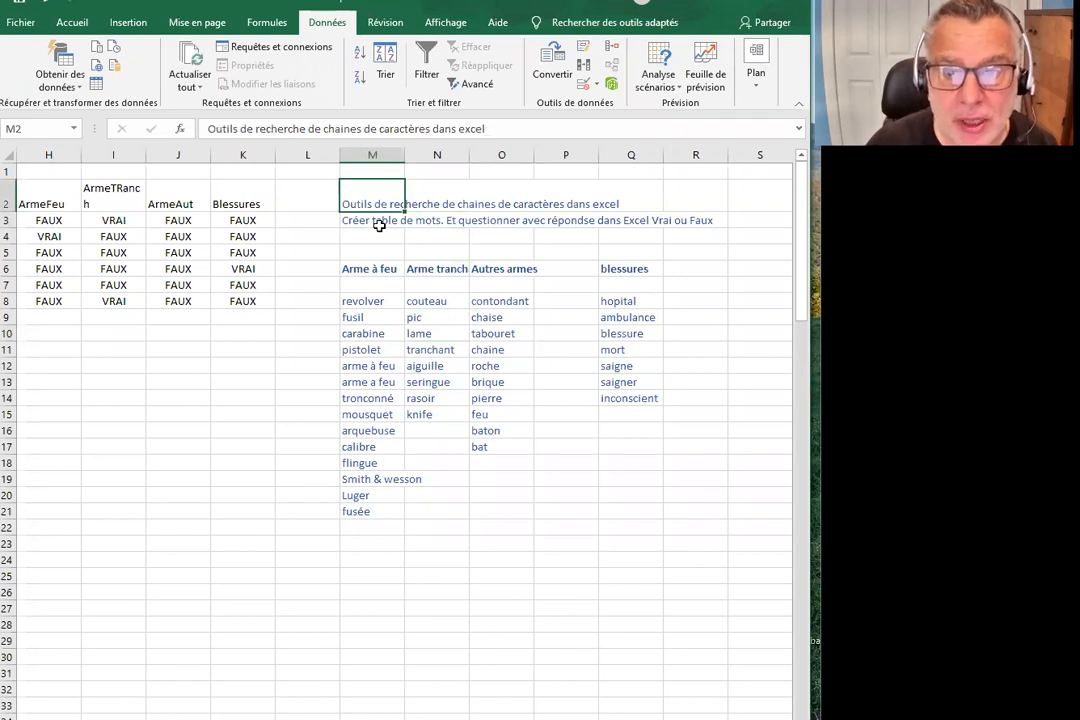
{"action": "left_click", "coordinate": [378, 368]}
{"action": "left_click", "coordinate": [380, 304]}
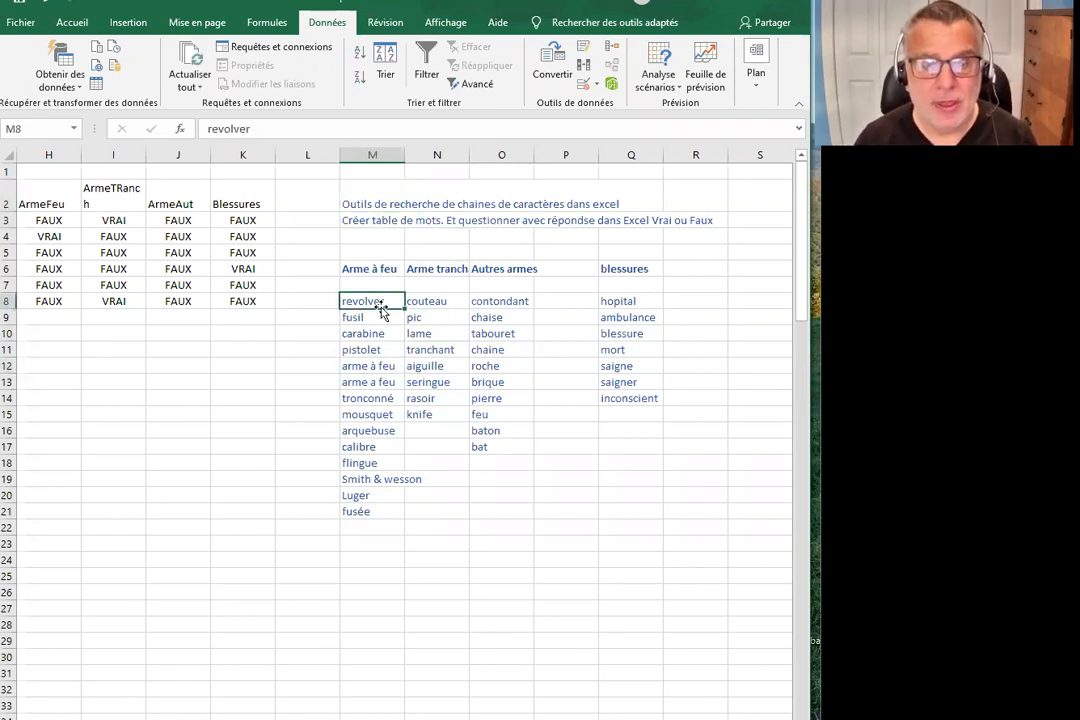
{"action": "left_click_drag", "start_coordinate": [380, 308], "coordinate": [397, 508]}
{"action": "left_click_drag", "start_coordinate": [437, 301], "coordinate": [431, 420]}
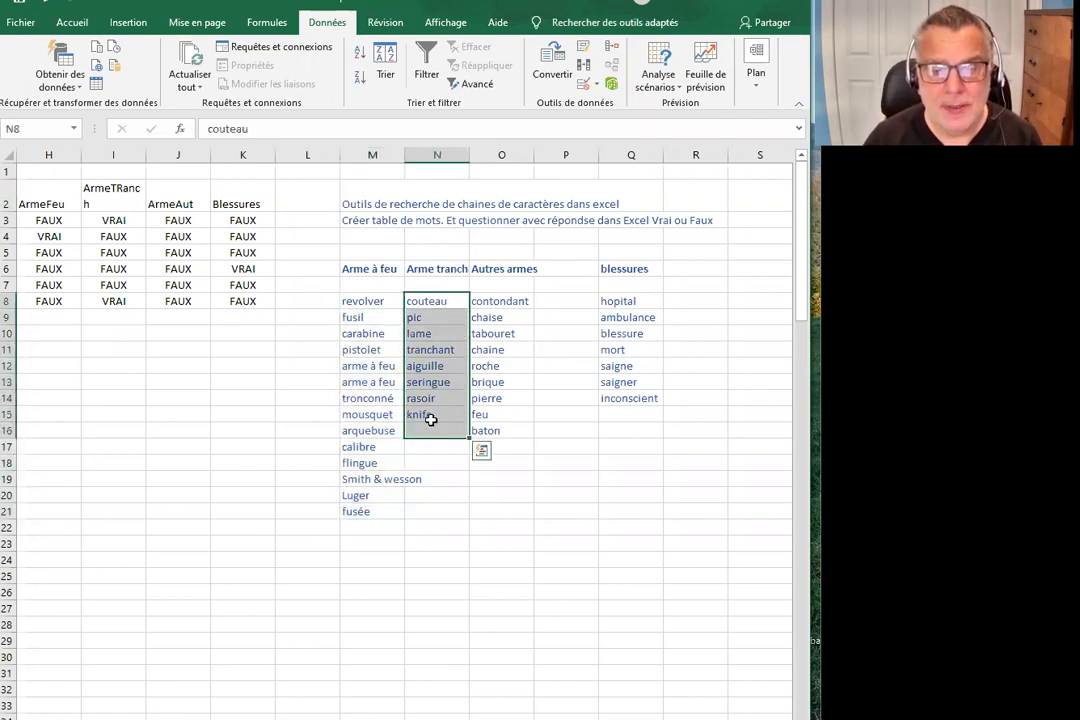
{"action": "left_click_drag", "start_coordinate": [499, 301], "coordinate": [484, 430]}
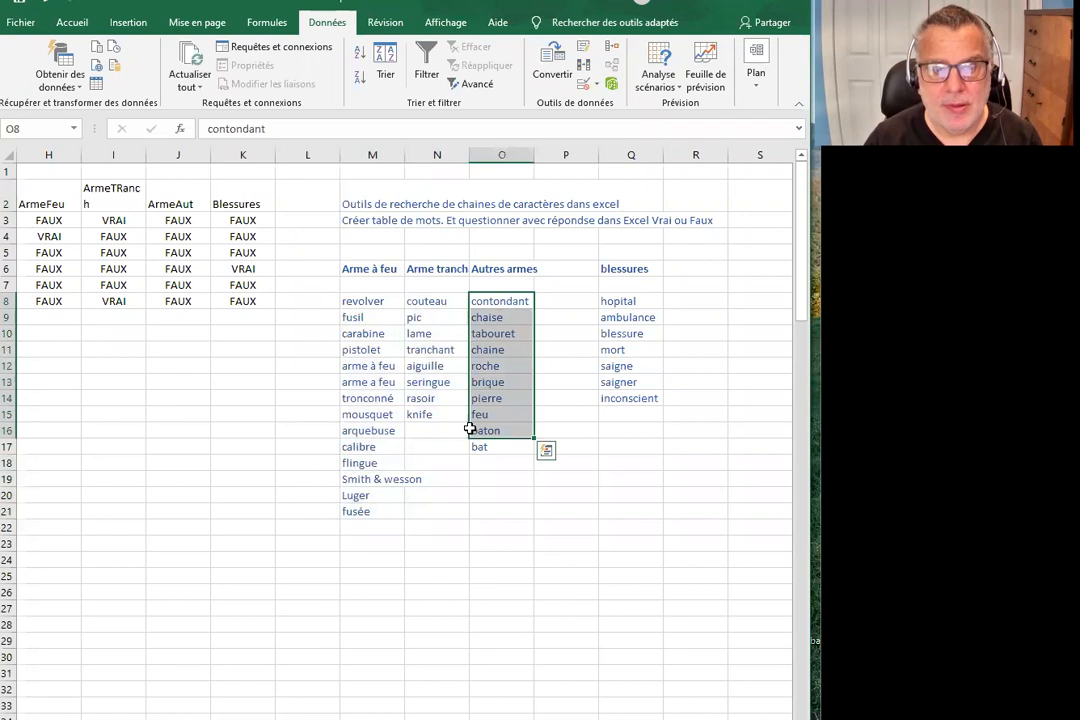
Return to the true/false results and select the ArmeFeu header in H2.
{"action": "left_click", "coordinate": [66, 222]}
{"action": "key", "text": "Left"}
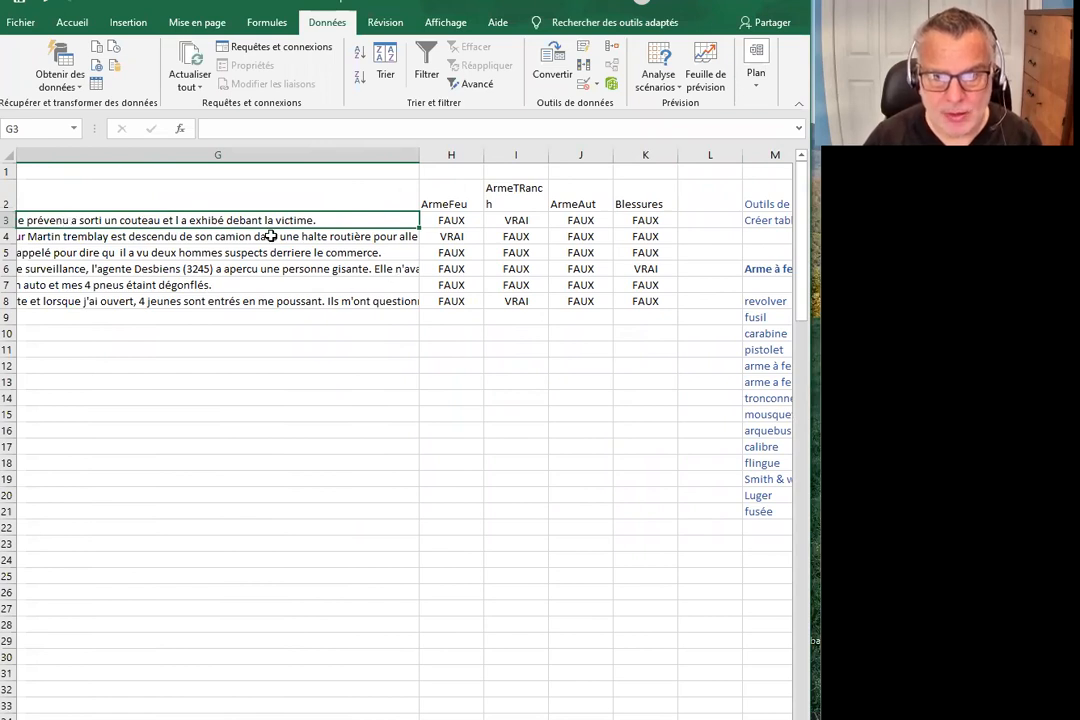
{"action": "key", "text": "Right"}
{"action": "key", "text": "Up"}
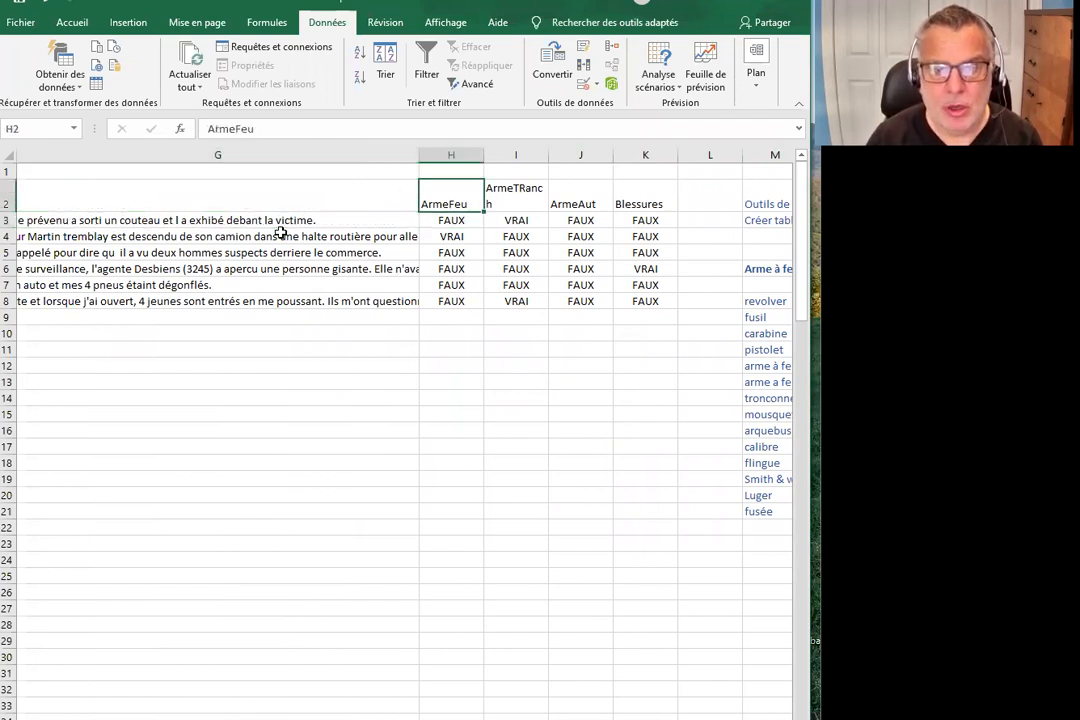
{"action": "key", "text": "Down"}
{"action": "key", "text": "Up"}
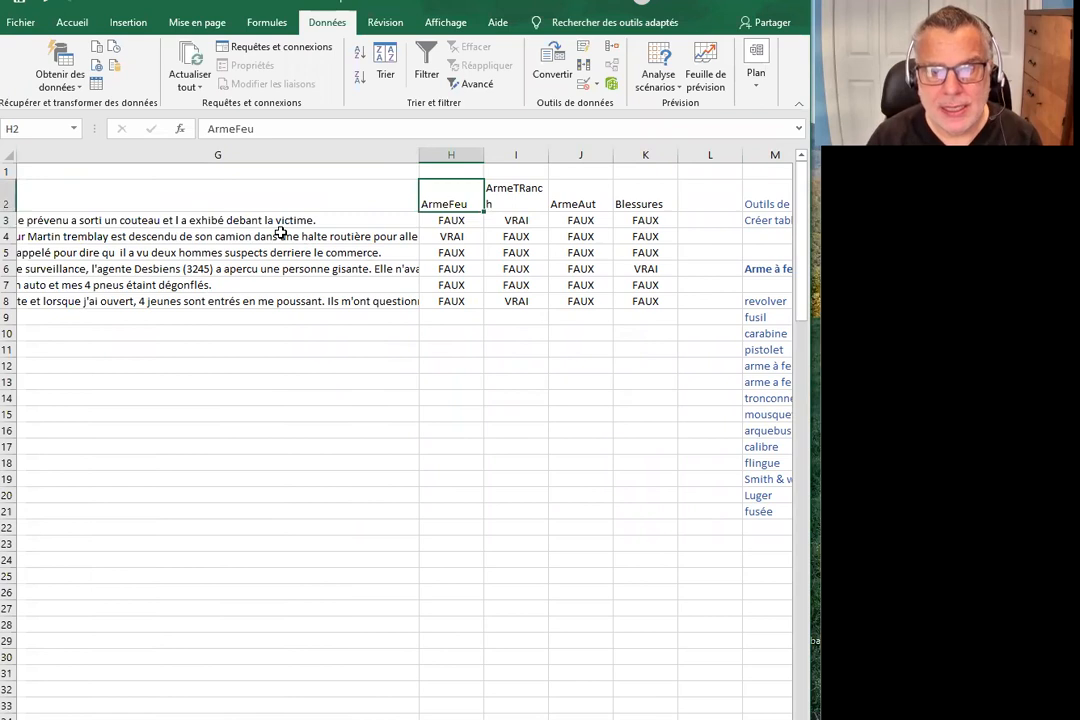
Go from the ArmeFeu results to the Arme à feu keyword table in column M.
{"action": "key", "text": "Down"}
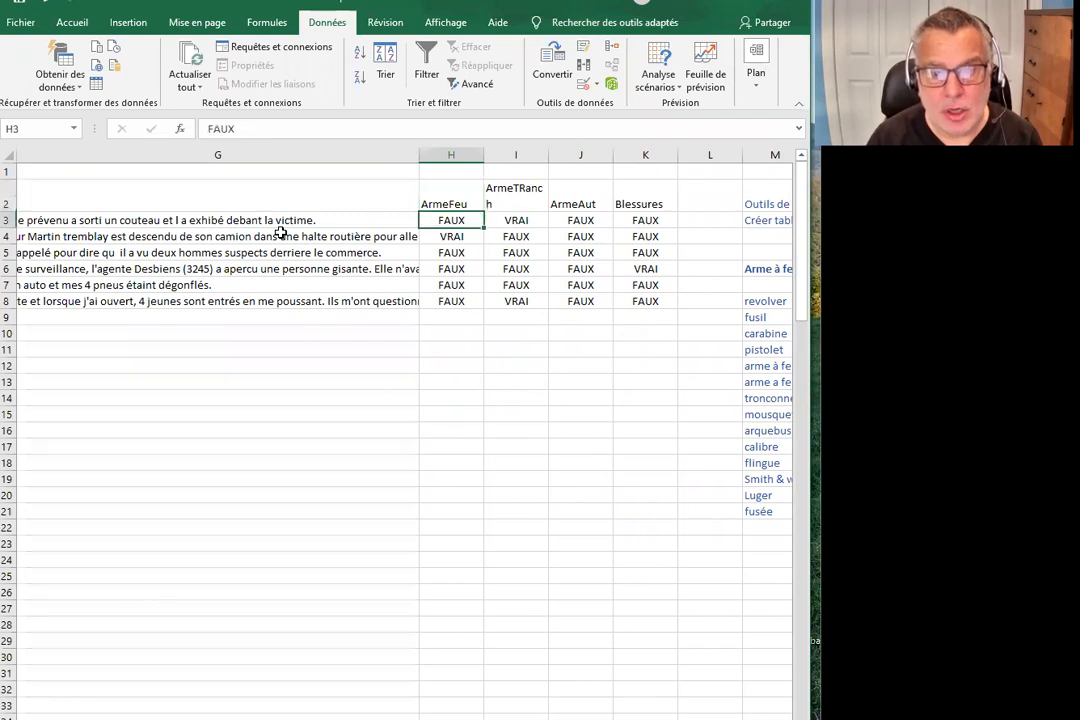
{"action": "key", "text": "Right"}
{"action": "key", "text": "Right"}
{"action": "key", "text": "Right"}
{"action": "key", "text": "Right"}
{"action": "key", "text": "Right"}
{"action": "key", "text": "Right"}
{"action": "key", "text": "Right"}
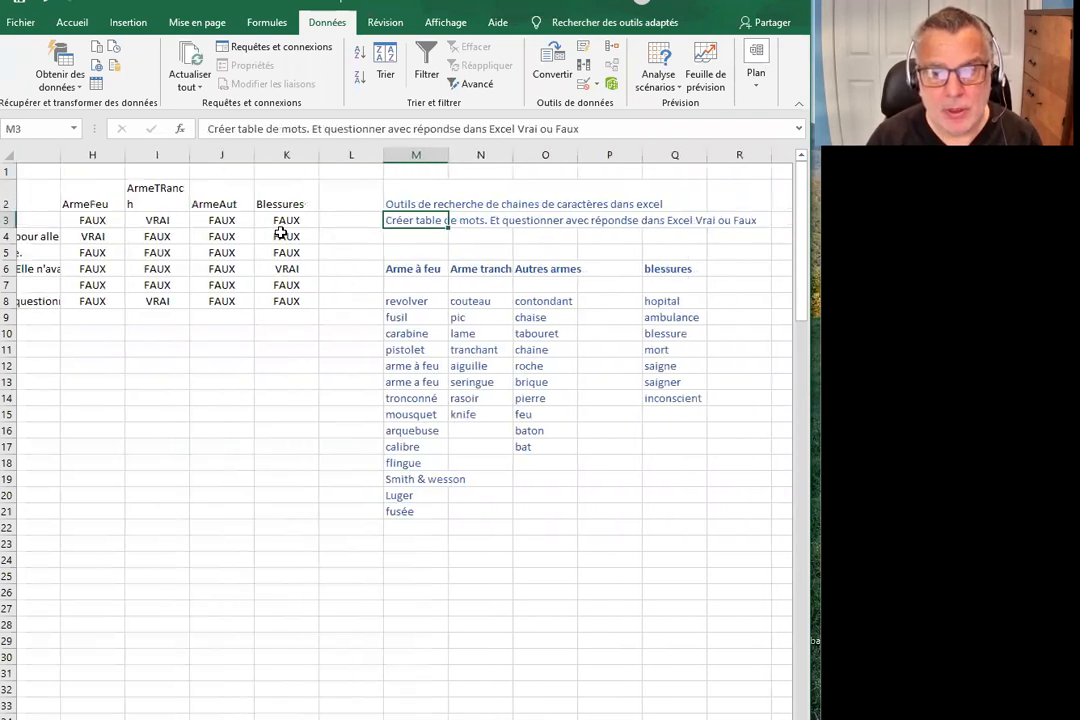
{"action": "key", "text": "Left"}
{"action": "key", "text": "Left"}
{"action": "key", "text": "Down"}
{"action": "key", "text": "Down"}
{"action": "key", "text": "Down"}
{"action": "key", "text": "Down"}
{"action": "key", "text": "Down"}
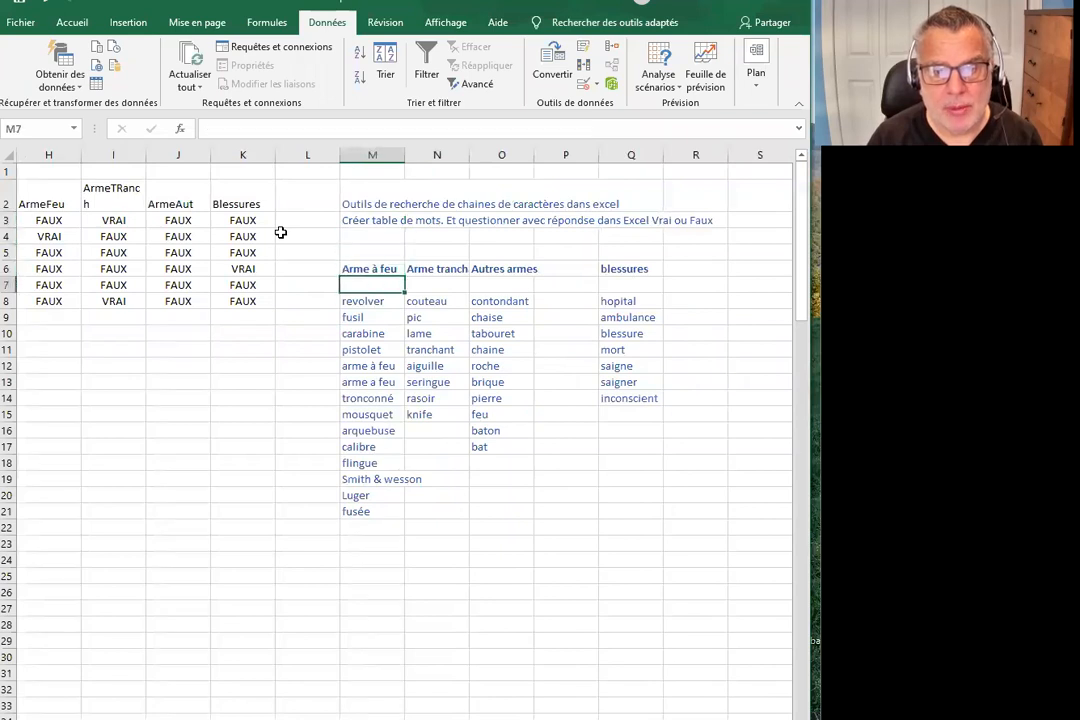
Review the firearm keywords in column M, from revolver in M8 down to fusée in M21.
{"action": "key", "text": "Down"}
{"action": "key", "text": "Down"}
{"action": "key", "text": "Down"}
{"action": "key", "text": "Down"}
{"action": "key", "text": "Down"}
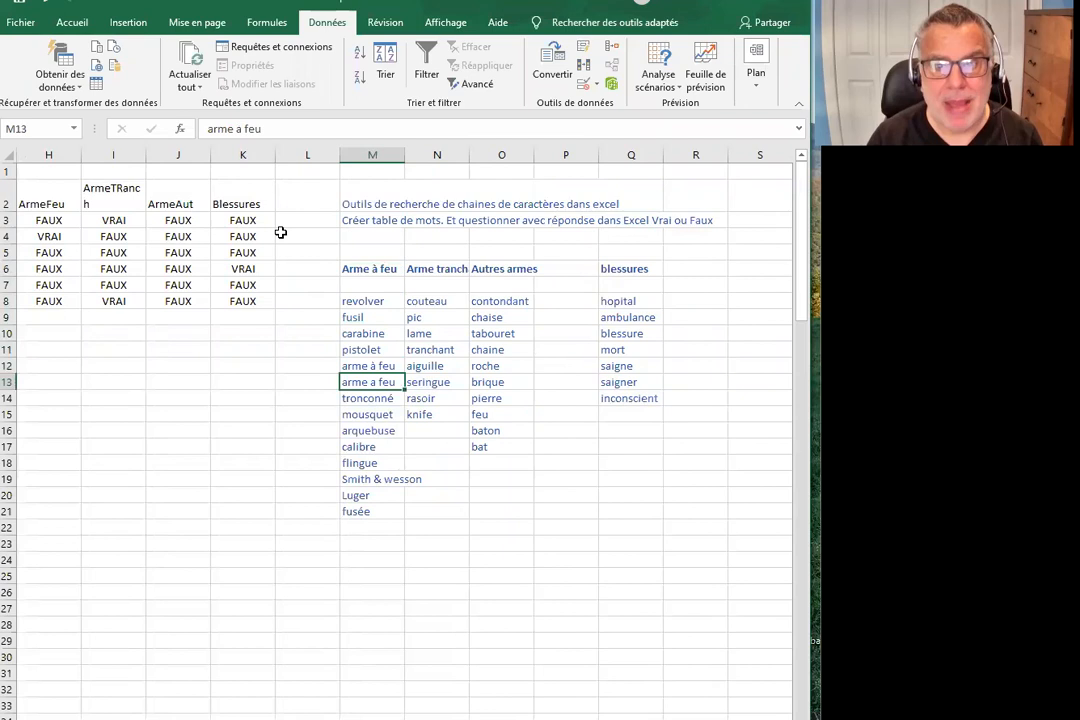
{"action": "key", "text": "Down"}
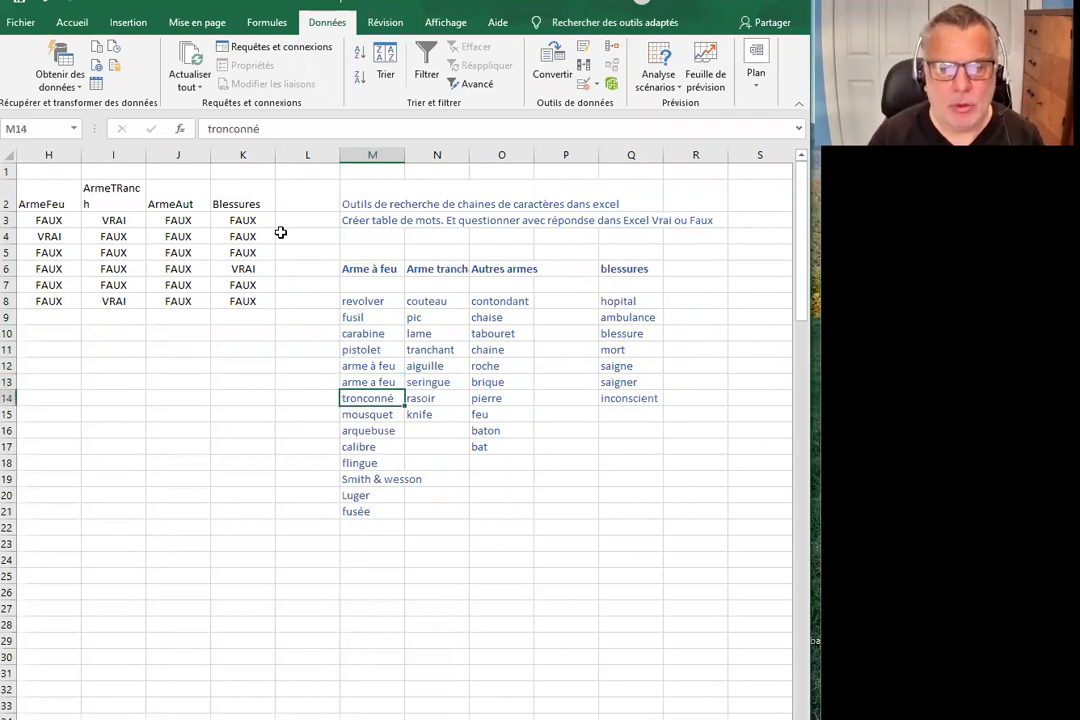
{"action": "key", "text": "Down"}
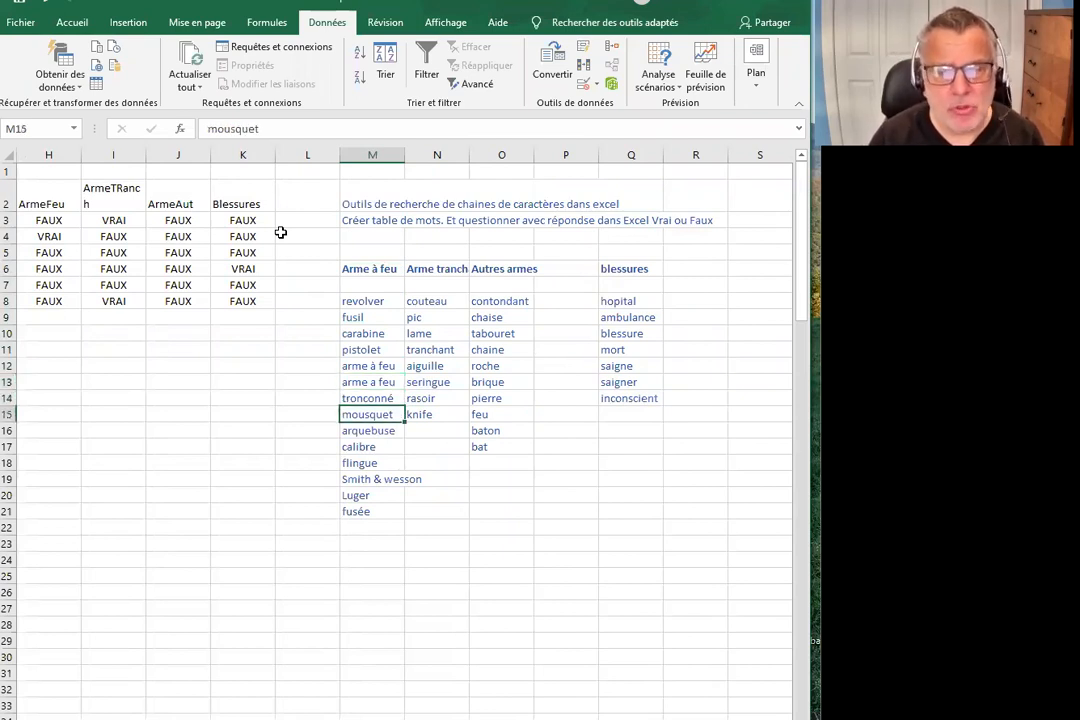
{"action": "key", "text": "Down"}
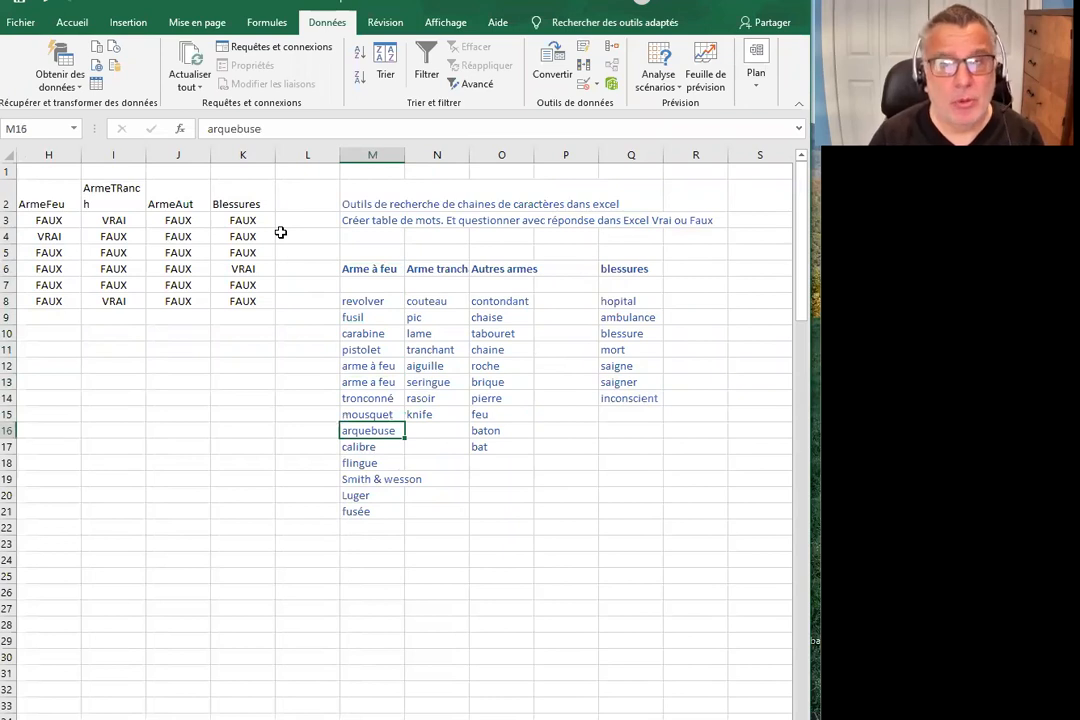
{"action": "key", "text": "Down"}
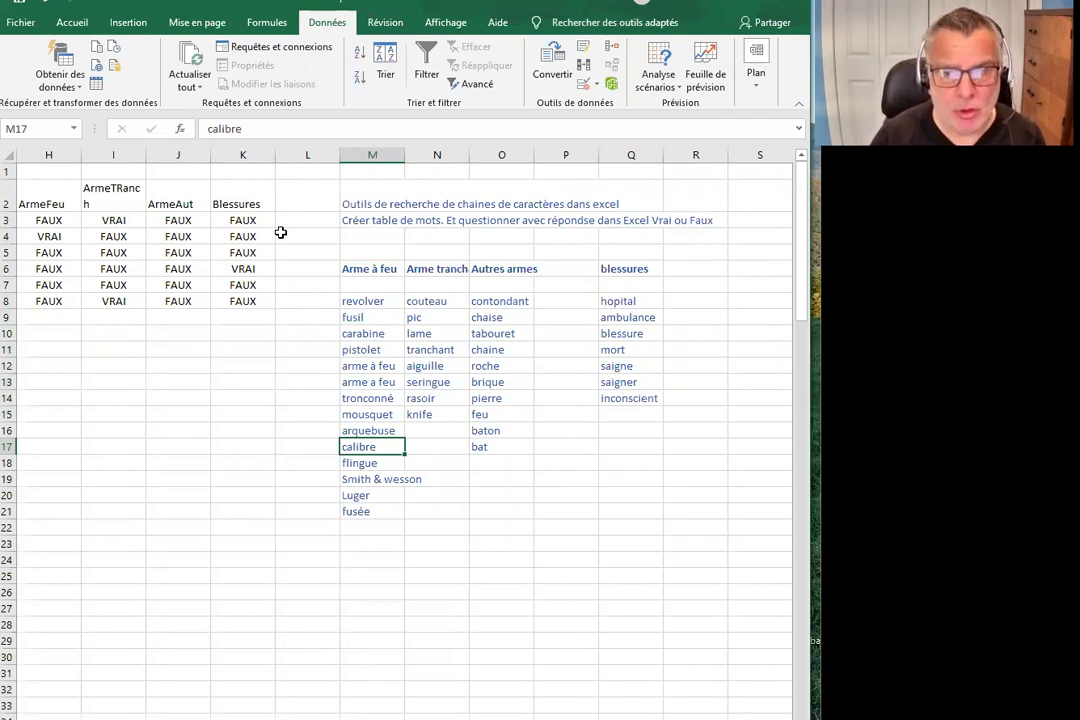
{"action": "key", "text": "Down"}
{"action": "key", "text": "Down"}
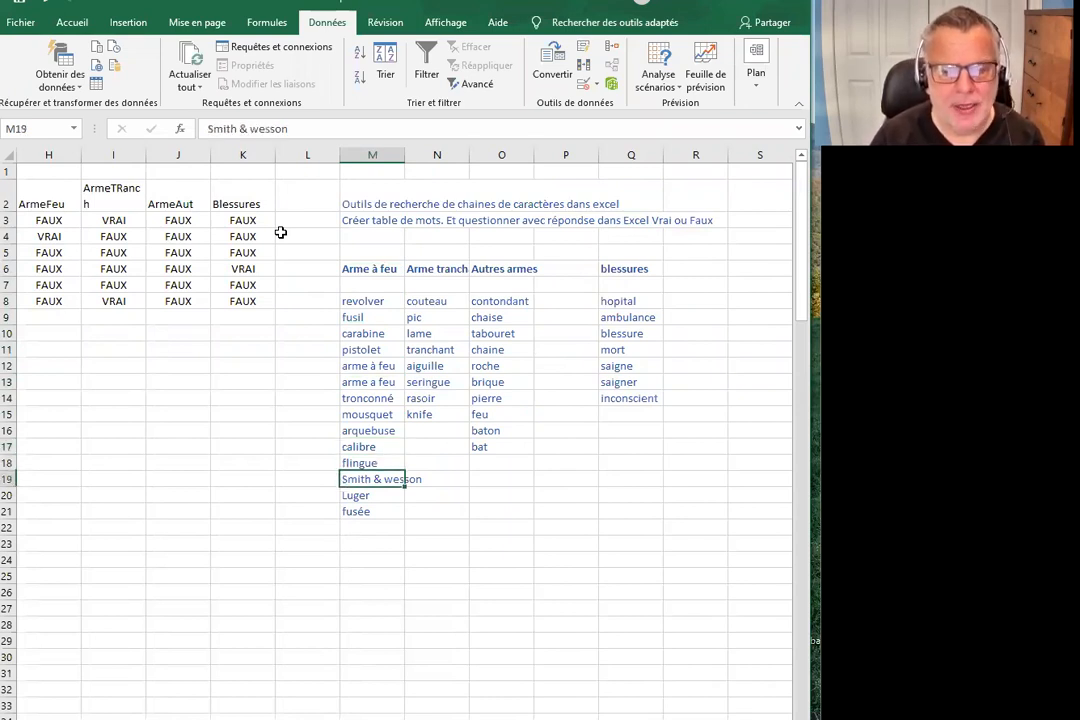
{"action": "key", "text": "Down"}
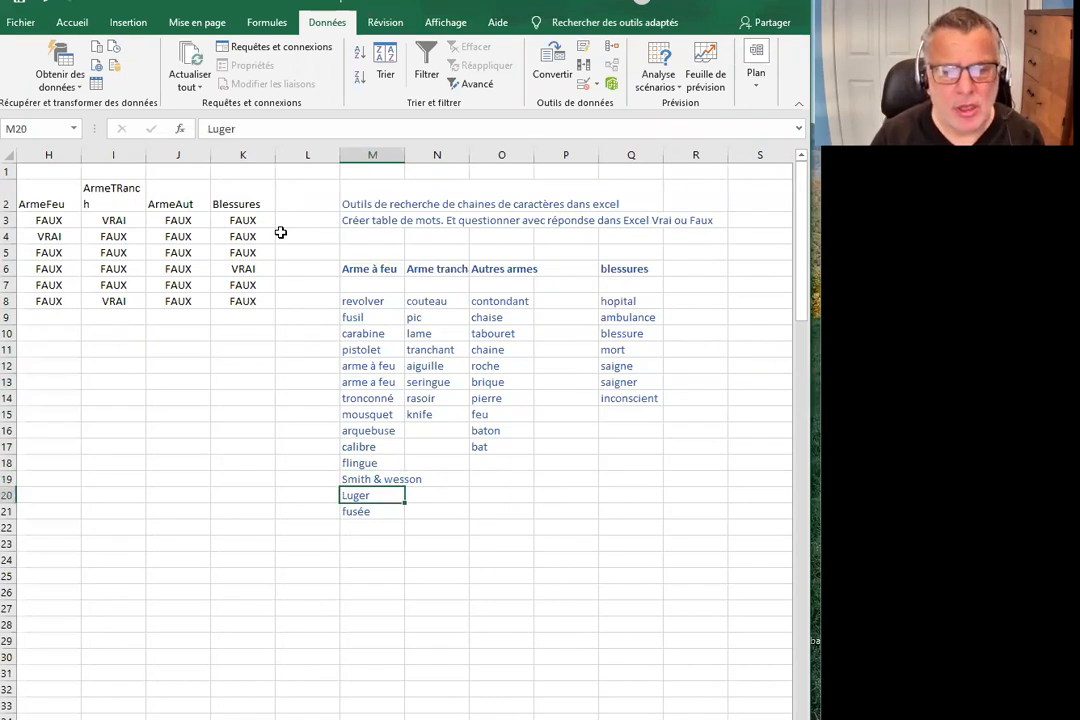
{"action": "key", "text": "Down"}
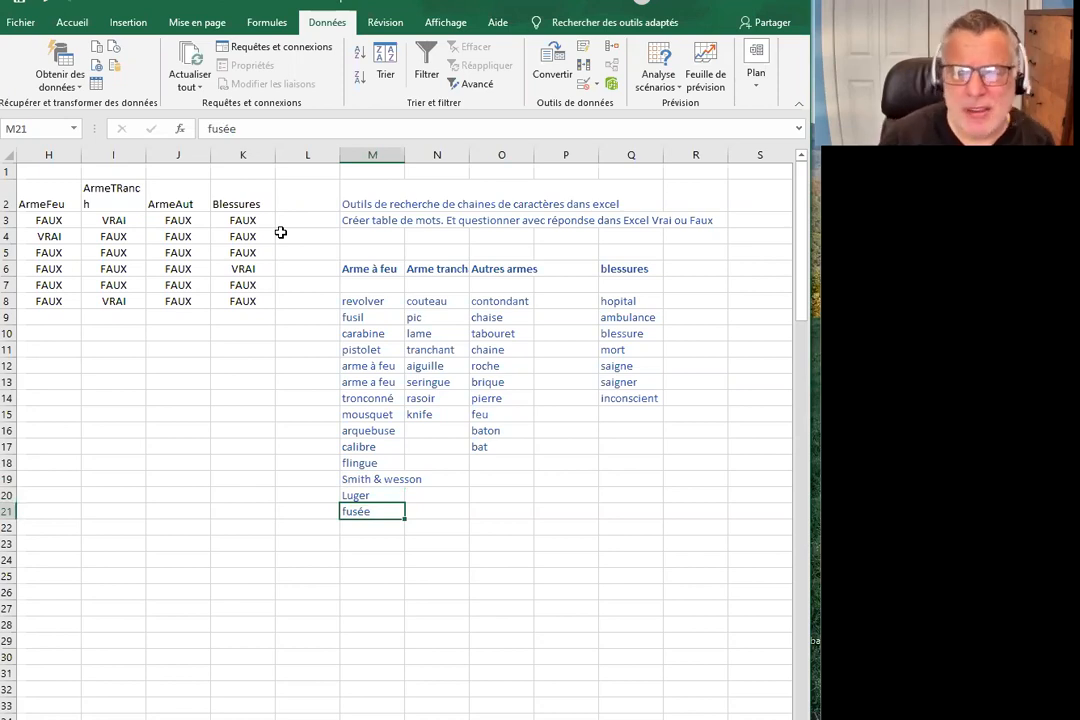
Return from the firearm keywords to the first ArmeFeu result in H3.
{"action": "key", "text": "Up"}
{"action": "key", "text": "Up"}
{"action": "key", "text": "Up"}
{"action": "key", "text": "Up"}
{"action": "key", "text": "Up"}
{"action": "key", "text": "Up"}
{"action": "key", "text": "Up"}
{"action": "key", "text": "Up"}
{"action": "key", "text": "Up"}
{"action": "key", "text": "Up"}
{"action": "key", "text": "Up"}
{"action": "key", "text": "Up"}
{"action": "key", "text": "Up"}
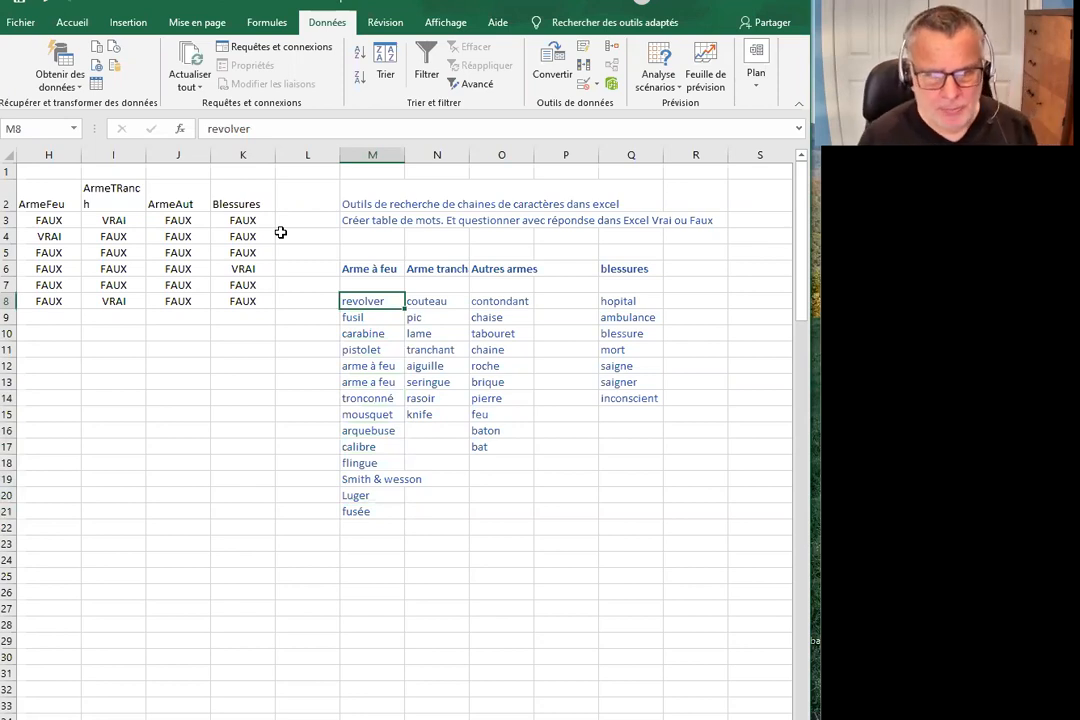
{"action": "key", "text": "Left"}
{"action": "key", "text": "Left"}
{"action": "key", "text": "Left"}
{"action": "key", "text": "Left"}
{"action": "key", "text": "Left"}
{"action": "key", "text": "Left"}
{"action": "key", "text": "Right"}
{"action": "key", "text": "Right"}
{"action": "key", "text": "Left"}
{"action": "key", "text": "Up"}
{"action": "key", "text": "Up"}
{"action": "key", "text": "Up"}
{"action": "key", "text": "Up"}
{"action": "key", "text": "Up"}
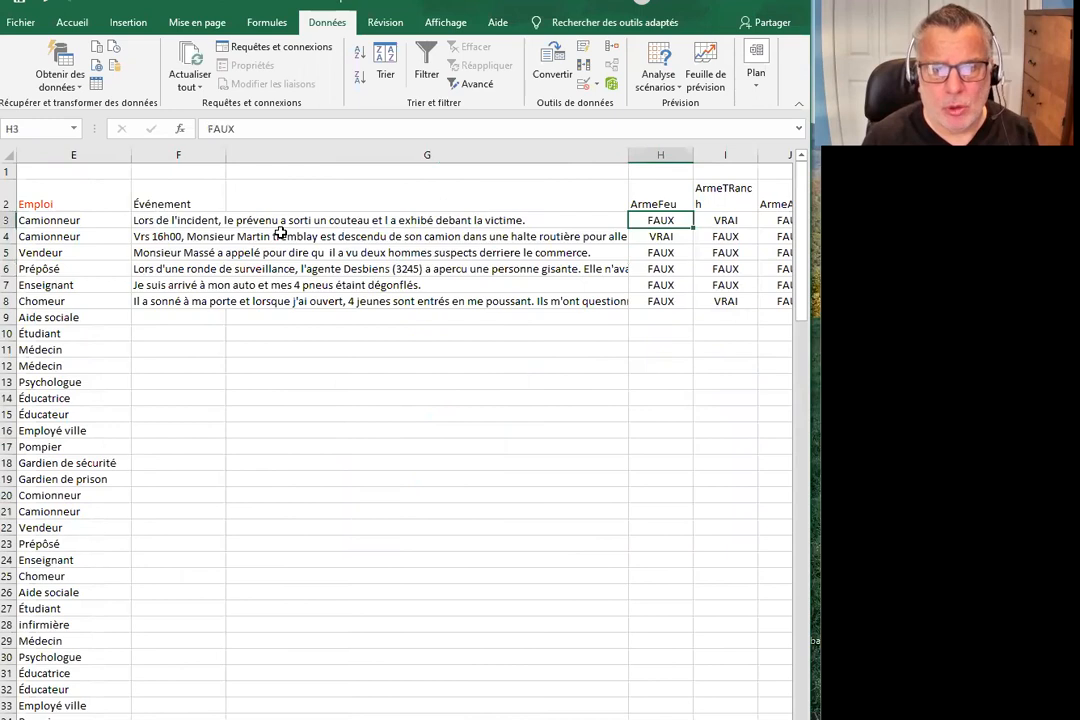
Compare the event description in F3 with its true/false weapon results in row 3.
{"action": "key", "text": "Right"}
{"action": "key", "text": "Right"}
{"action": "key", "text": "Left"}
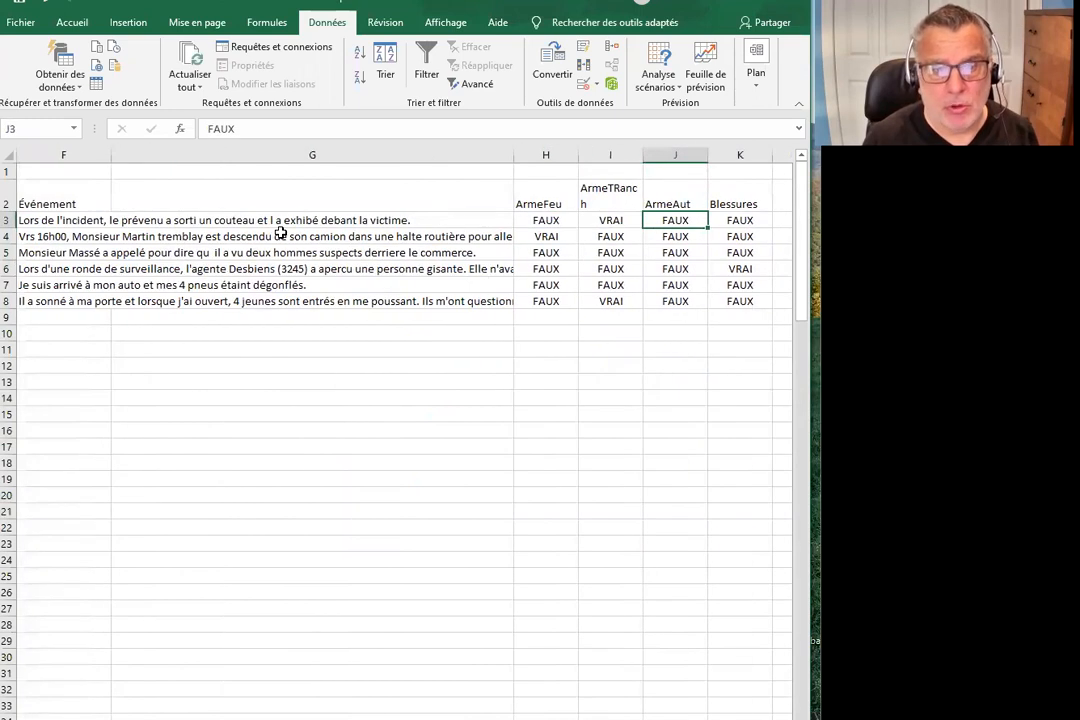
{"action": "key", "text": "Left"}
{"action": "key", "text": "Left"}
{"action": "key", "text": "Left"}
{"action": "key", "text": "Right"}
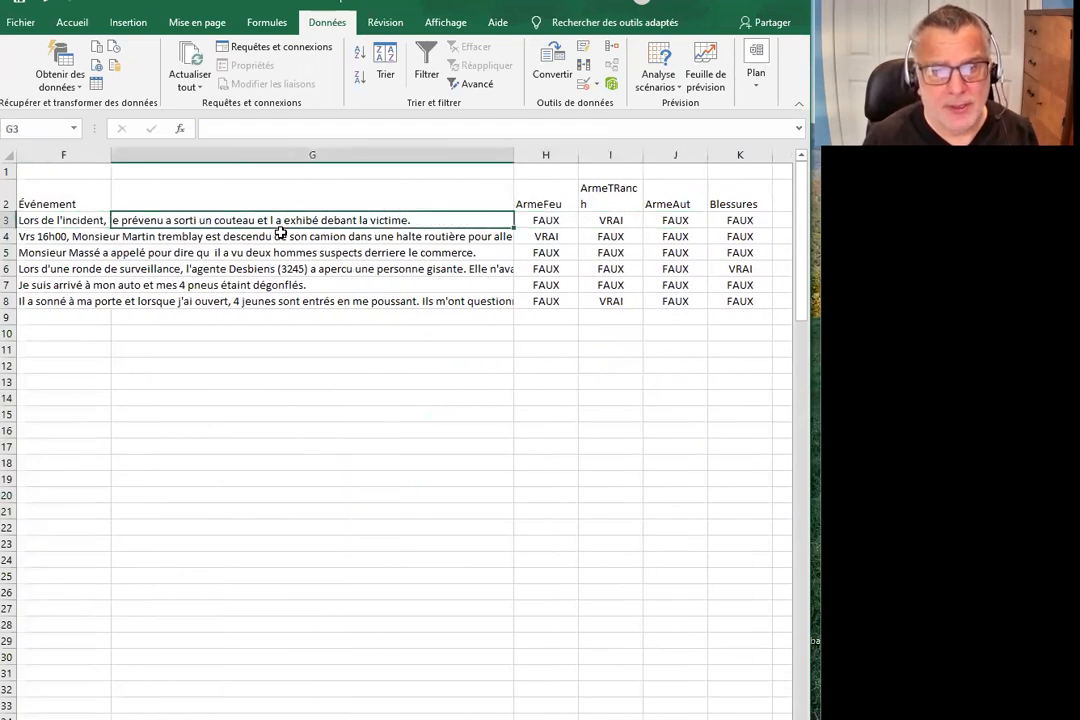
{"action": "key", "text": "Left"}
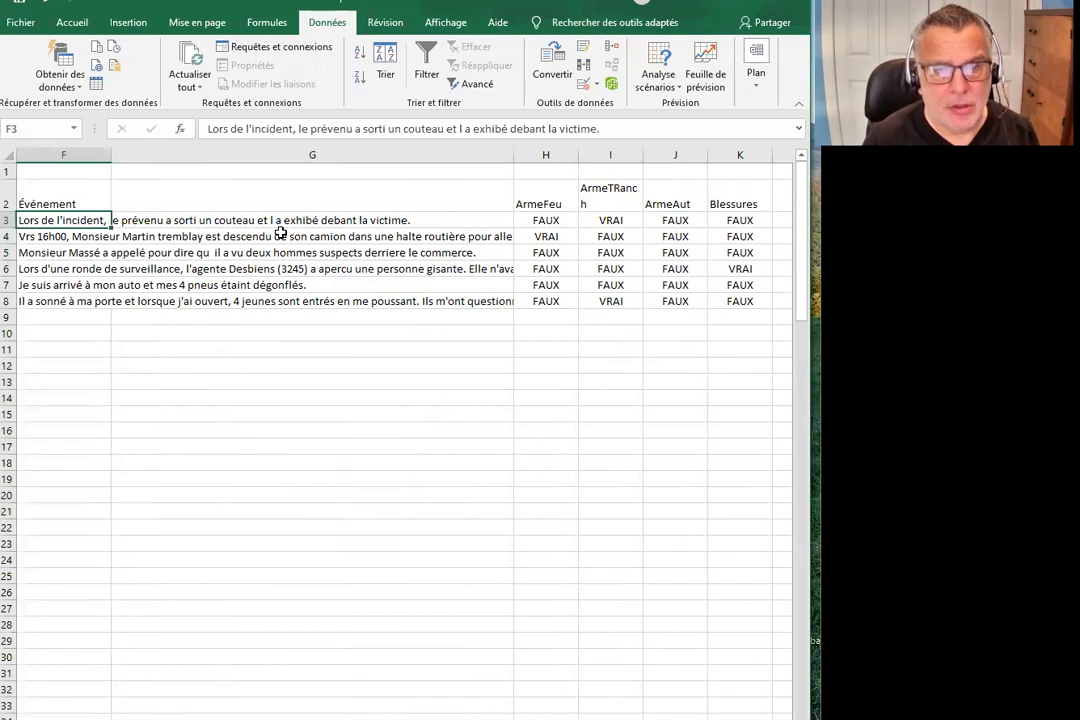
{"action": "key", "text": "Down"}
{"action": "key", "text": "Down"}
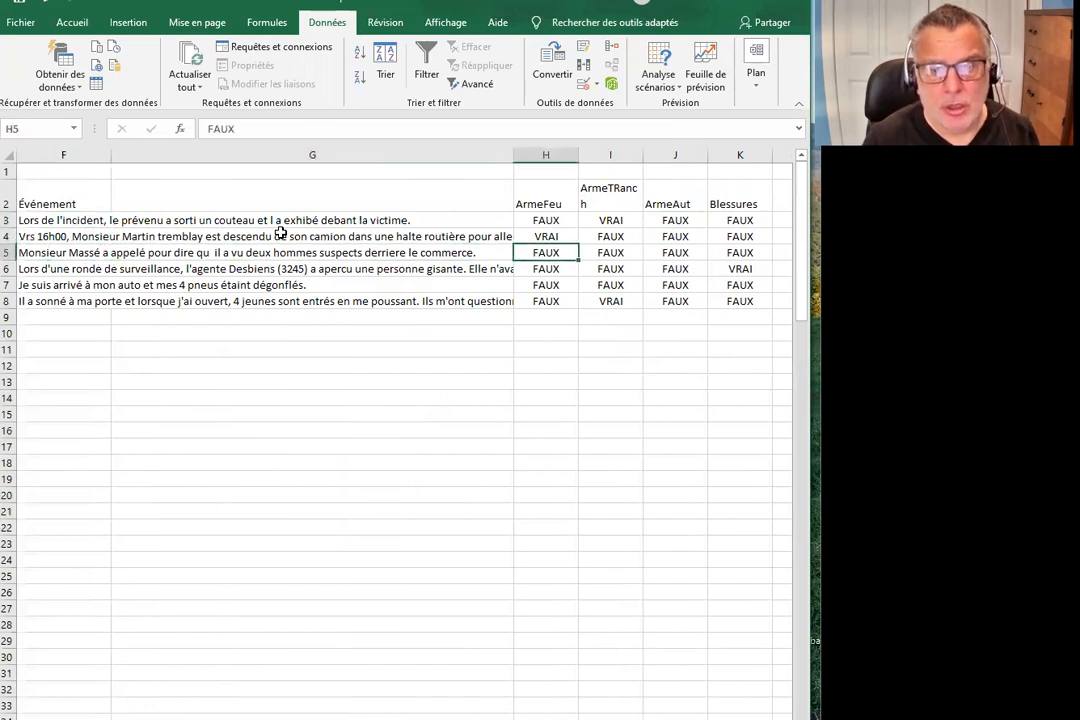
{"action": "key", "text": "Up"}
{"action": "key", "text": "Up"}
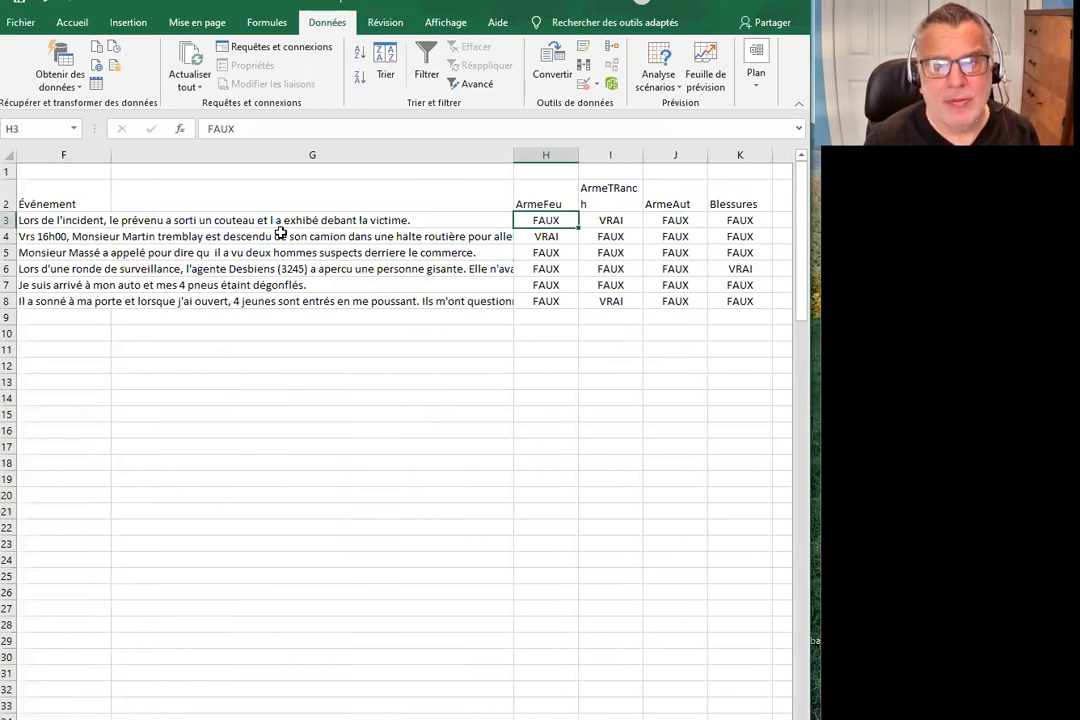
Compare the event description in F4 with its ArmeFeu result, and select all the true/false results in H3:K8.
{"action": "key", "text": "Down"}
{"action": "key", "text": "Left"}
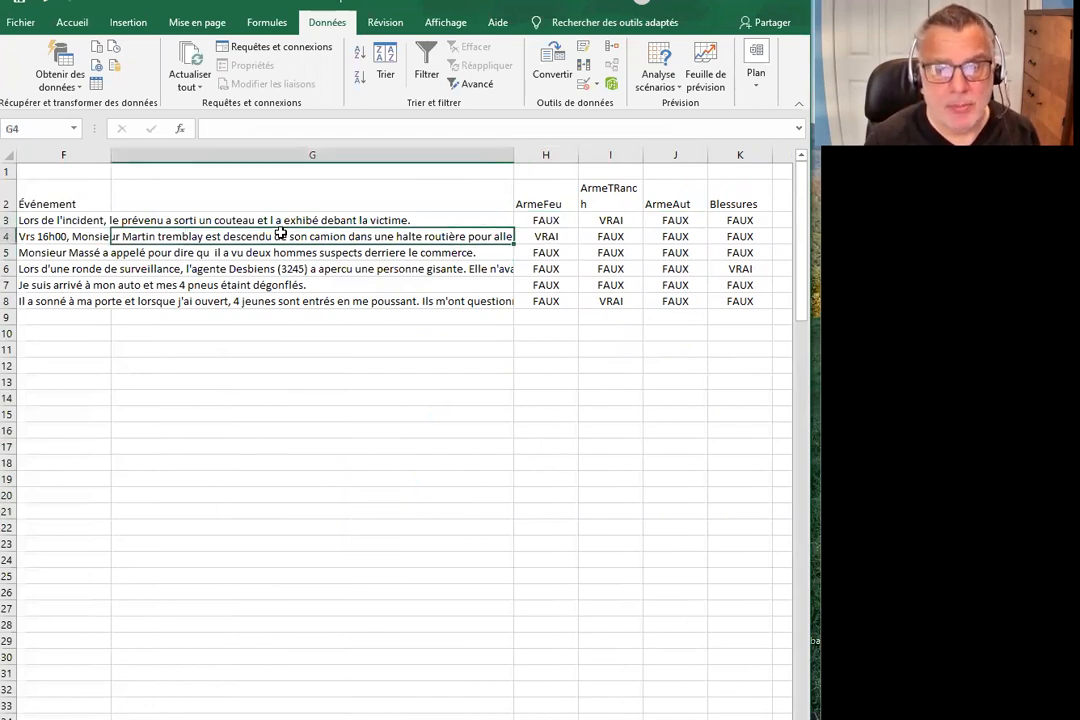
{"action": "key", "text": "Left"}
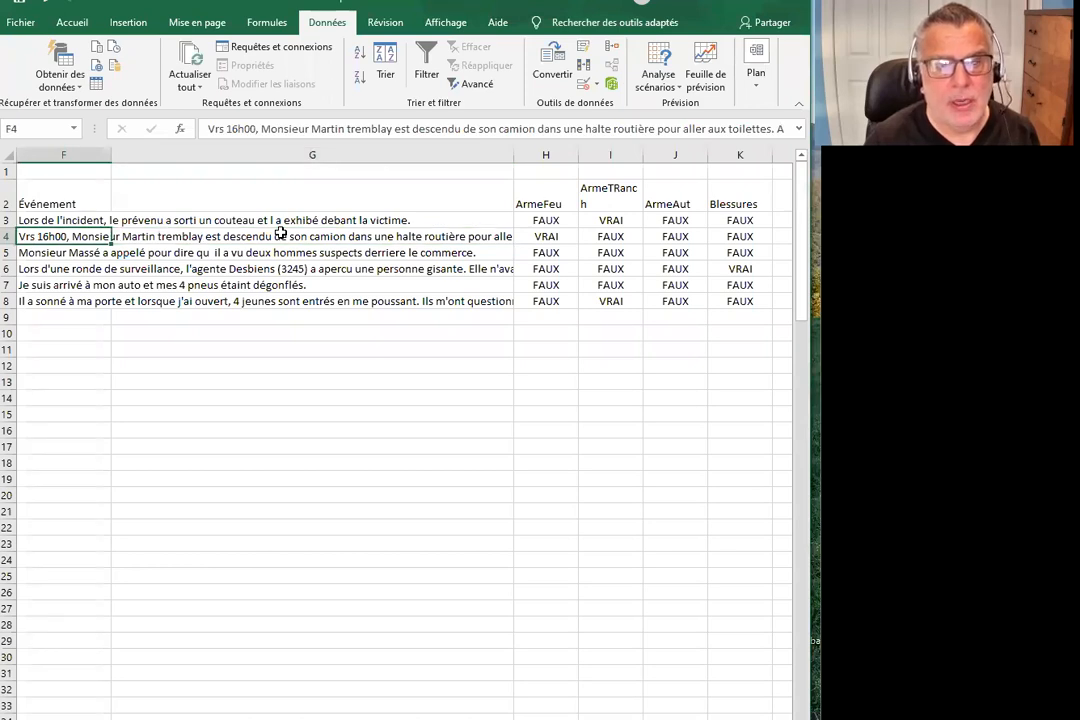
{"action": "key", "text": "Right"}
{"action": "key", "text": "Right"}
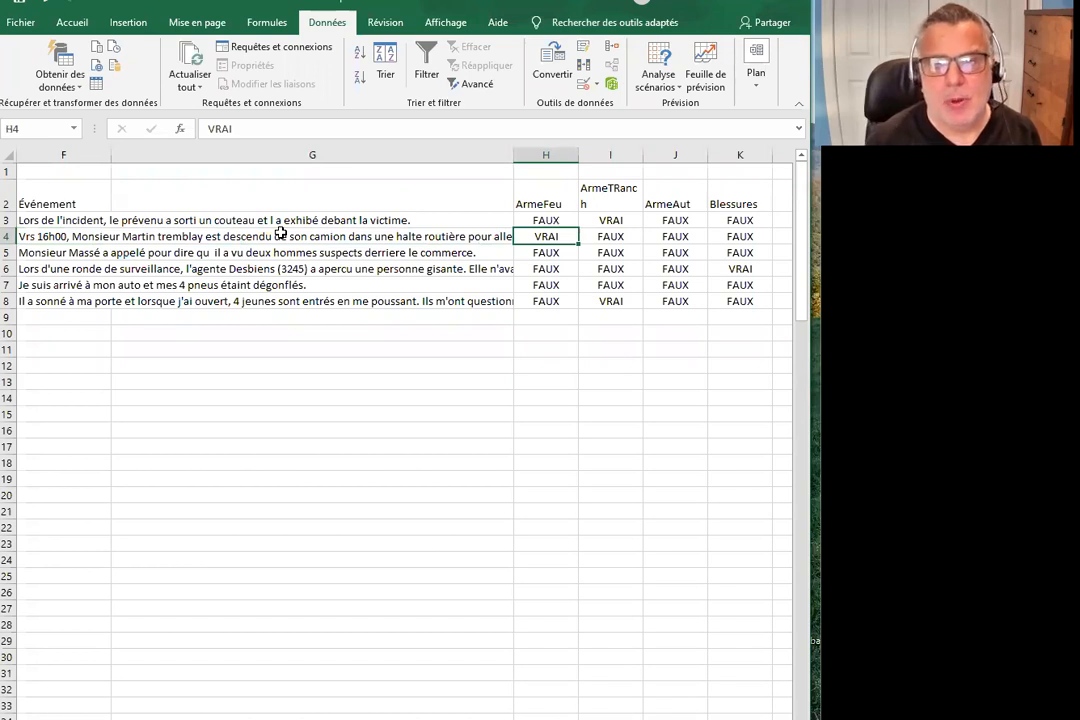
{"action": "left_click_drag", "start_coordinate": [550, 220], "coordinate": [735, 303]}
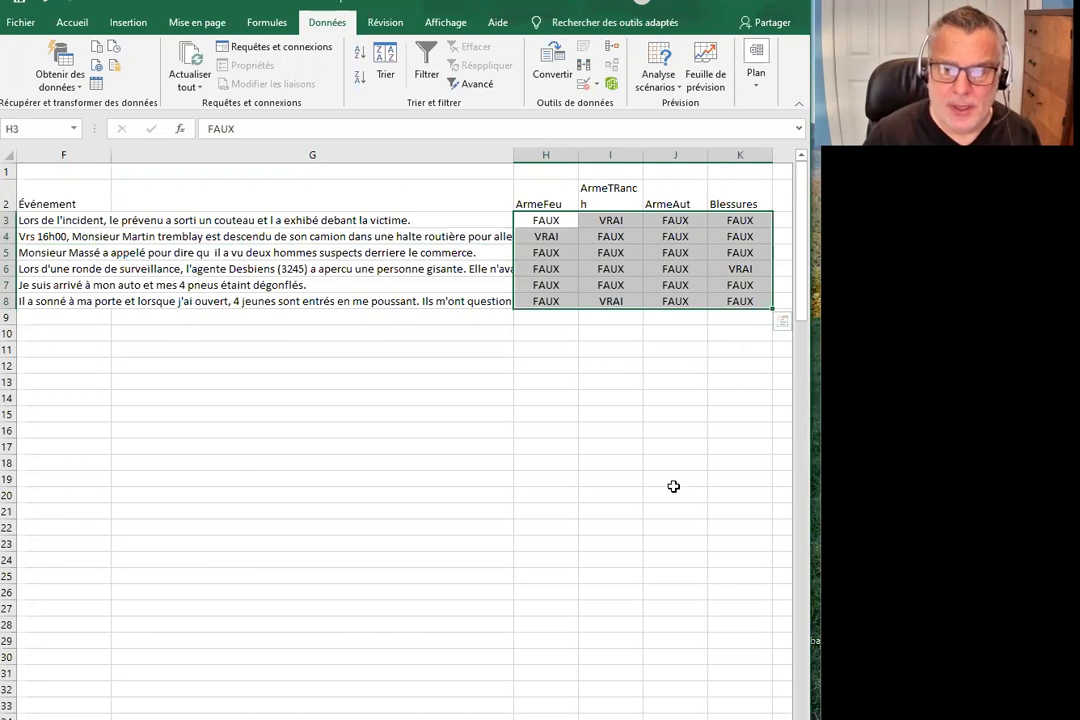
Review the bladed-weapon keywords in column N, from couteau in N8 to knife in N15, and go back up the list.
{"action": "left_click", "coordinate": [556, 254]}
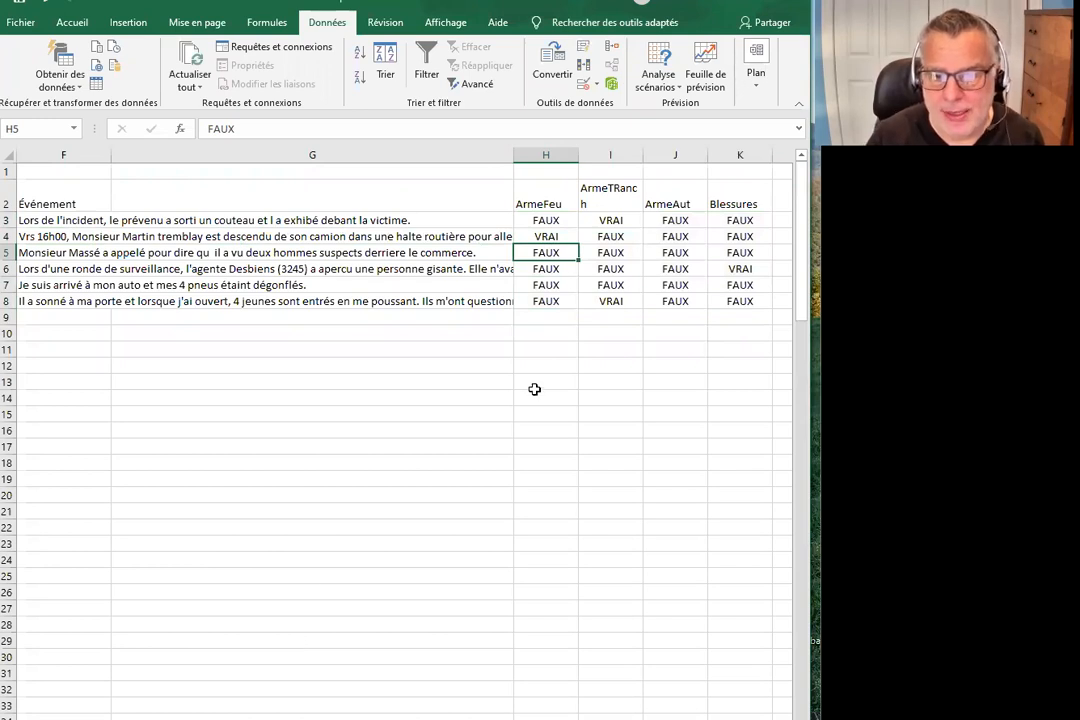
{"action": "key", "text": "Right"}
{"action": "key", "text": "Right"}
{"action": "key", "text": "Right"}
{"action": "key", "text": "Right"}
{"action": "key", "text": "Right"}
{"action": "key", "text": "Right"}
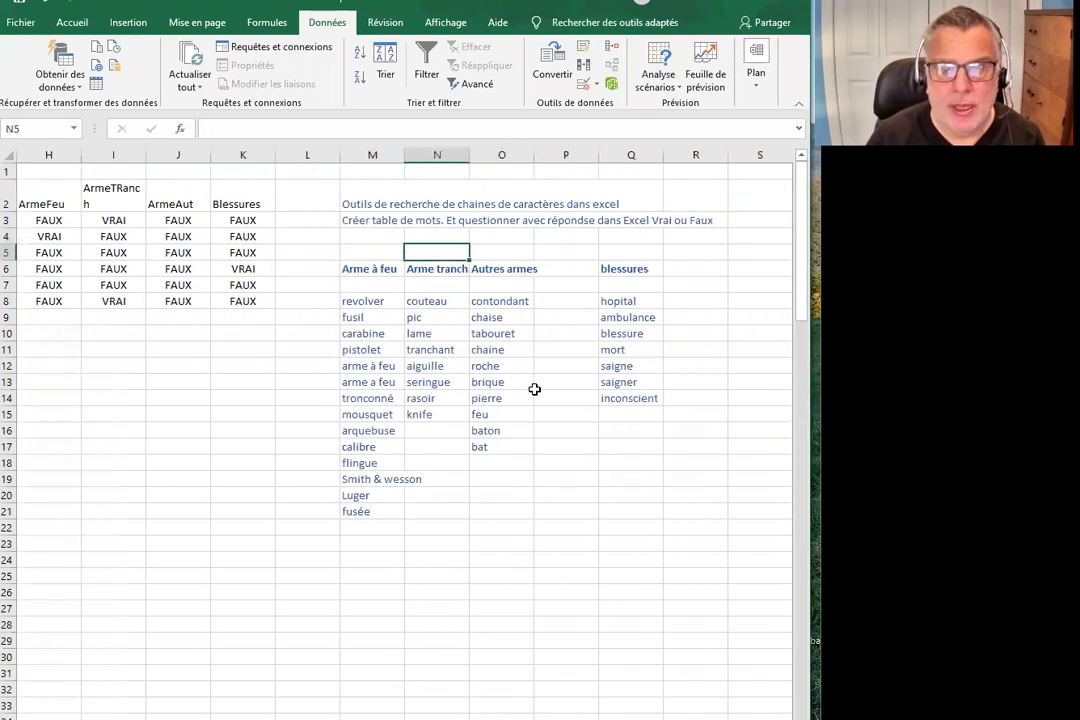
{"action": "key", "text": "Down"}
{"action": "key", "text": "Down"}
{"action": "key", "text": "Down"}
{"action": "key", "text": "Down"}
{"action": "key", "text": "Down"}
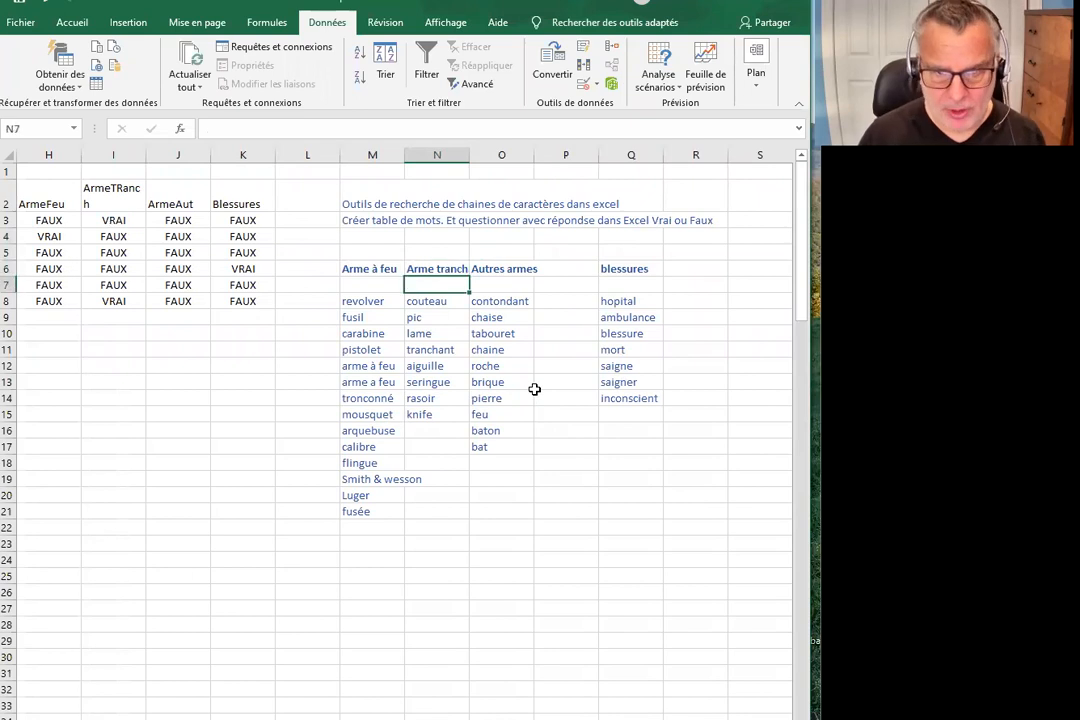
{"action": "key", "text": "Down"}
{"action": "key", "text": "Down"}
{"action": "key", "text": "Down"}
{"action": "key", "text": "Down"}
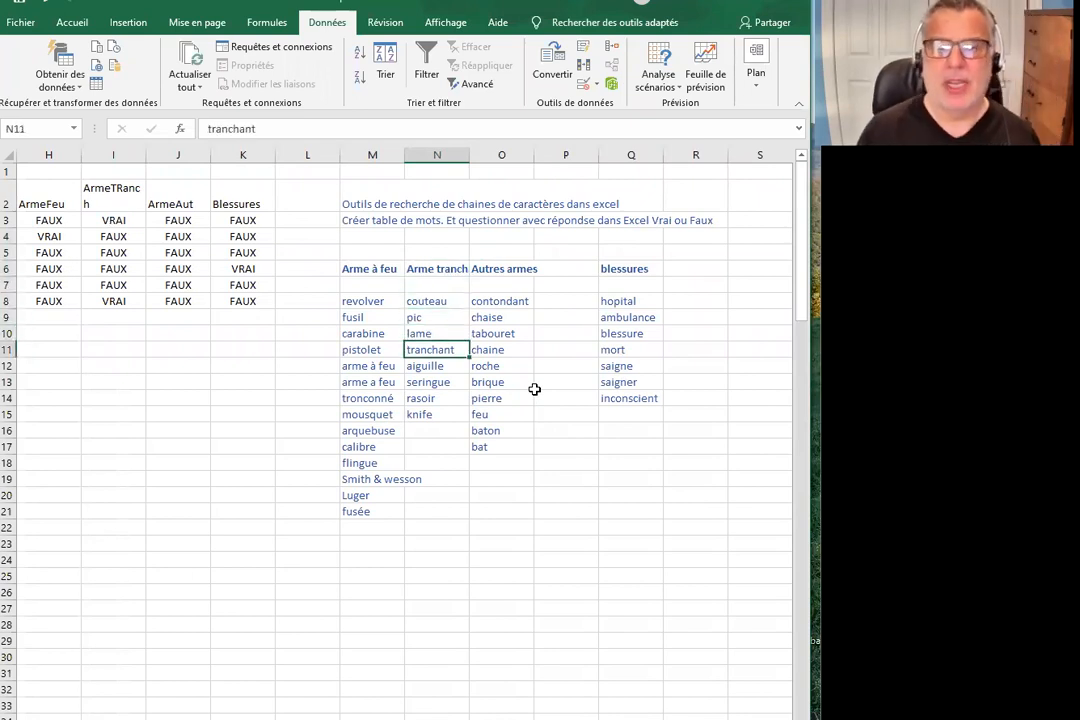
{"action": "key", "text": "Down"}
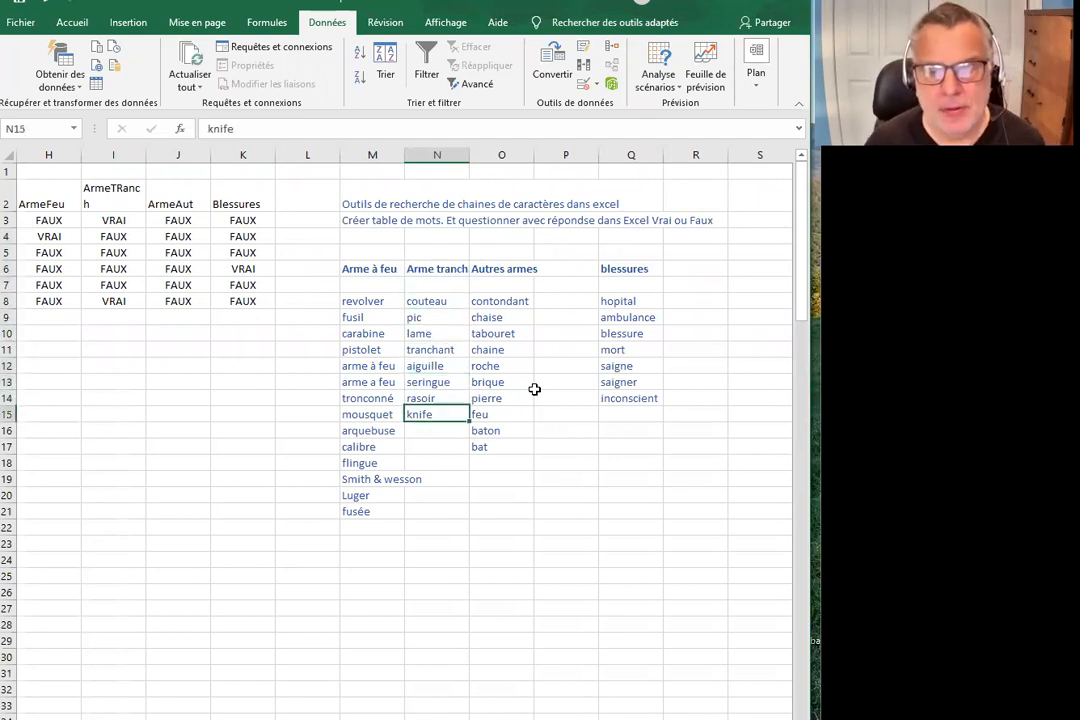
{"action": "key", "text": "Up"}
{"action": "key", "text": "Up"}
{"action": "key", "text": "Up"}
{"action": "key", "text": "Up"}
{"action": "key", "text": "Up"}
{"action": "key", "text": "Up"}
{"action": "key", "text": "Up"}
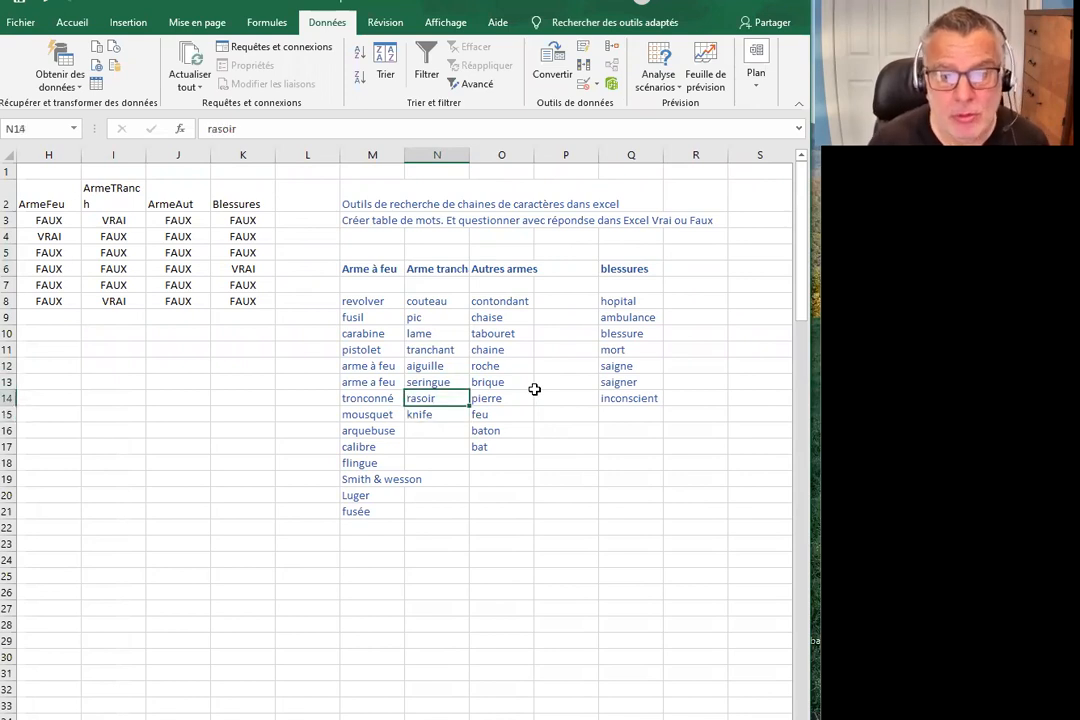
Review the Autres armes keywords from contondant in O8 to bat in O17, continuing across to the blessures column.
{"action": "key", "text": "Right"}
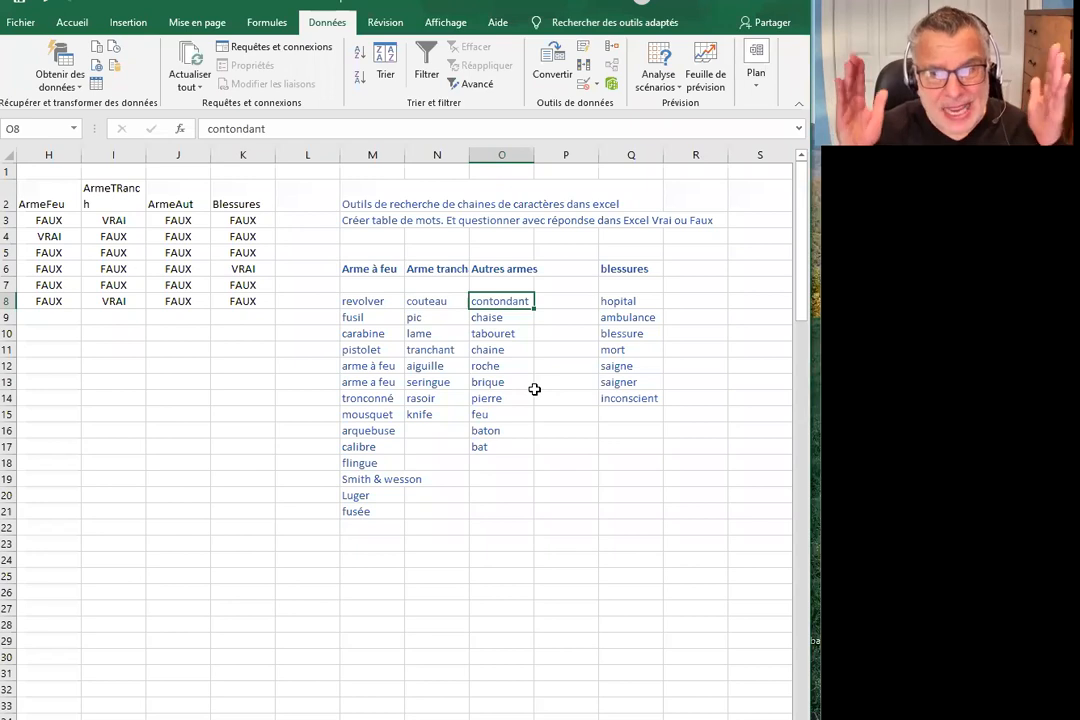
{"action": "key", "text": "Down"}
{"action": "key", "text": "Down"}
{"action": "key", "text": "Down"}
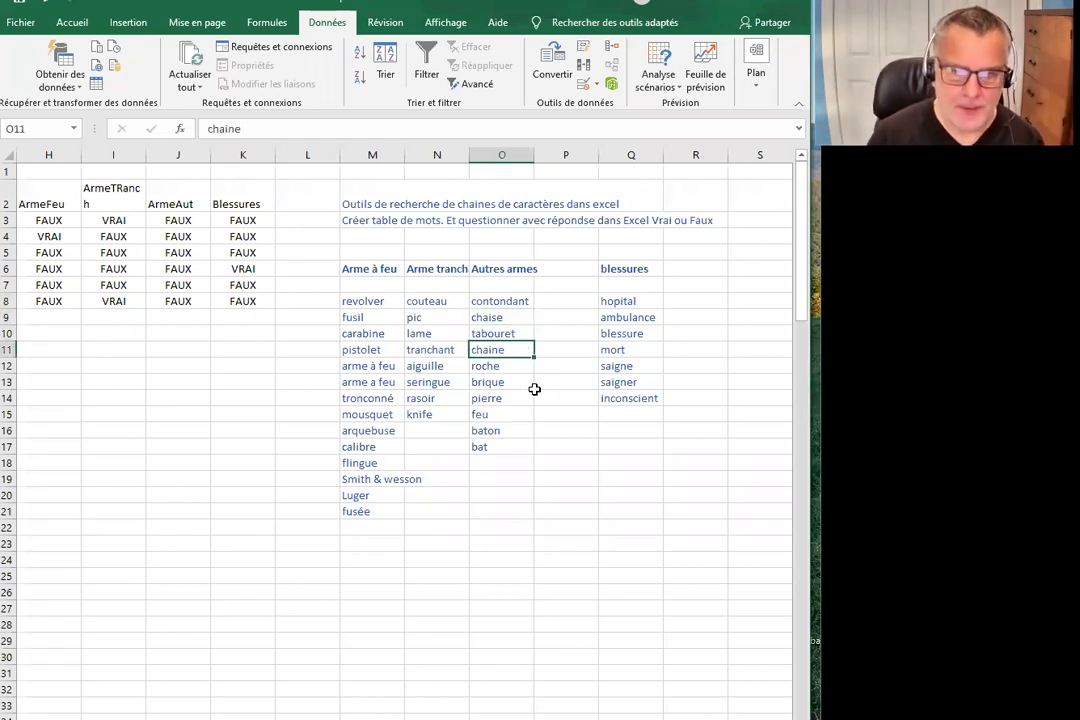
{"action": "key", "text": "Up"}
{"action": "key", "text": "Up"}
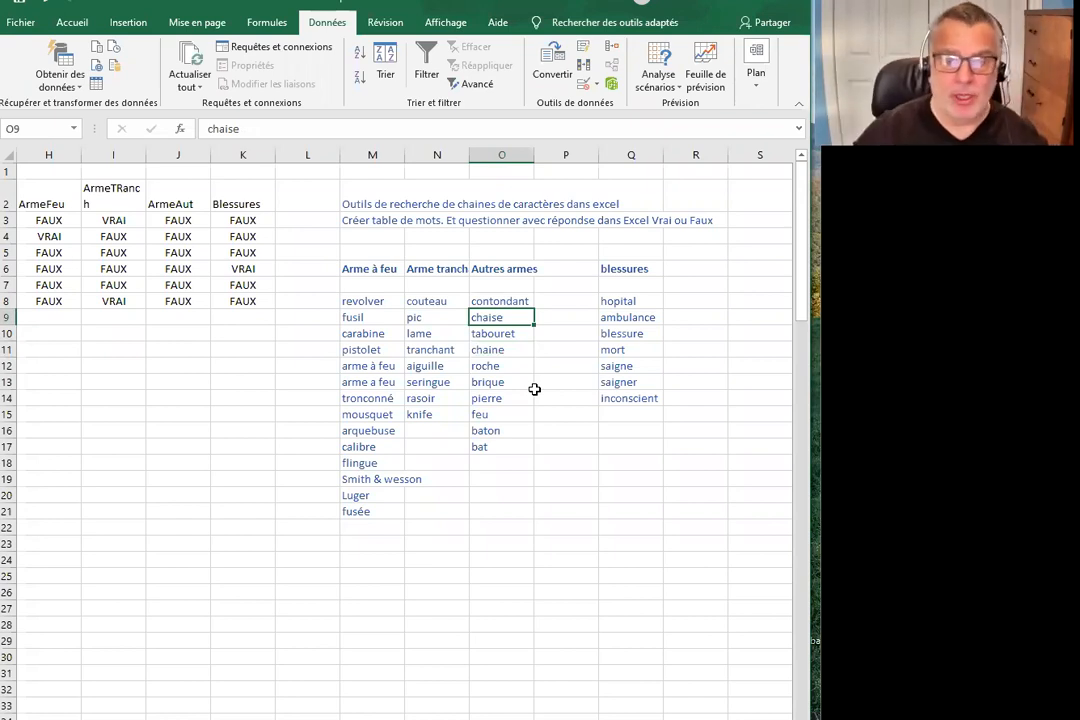
{"action": "key", "text": "Down"}
{"action": "key", "text": "Down"}
{"action": "key", "text": "Down"}
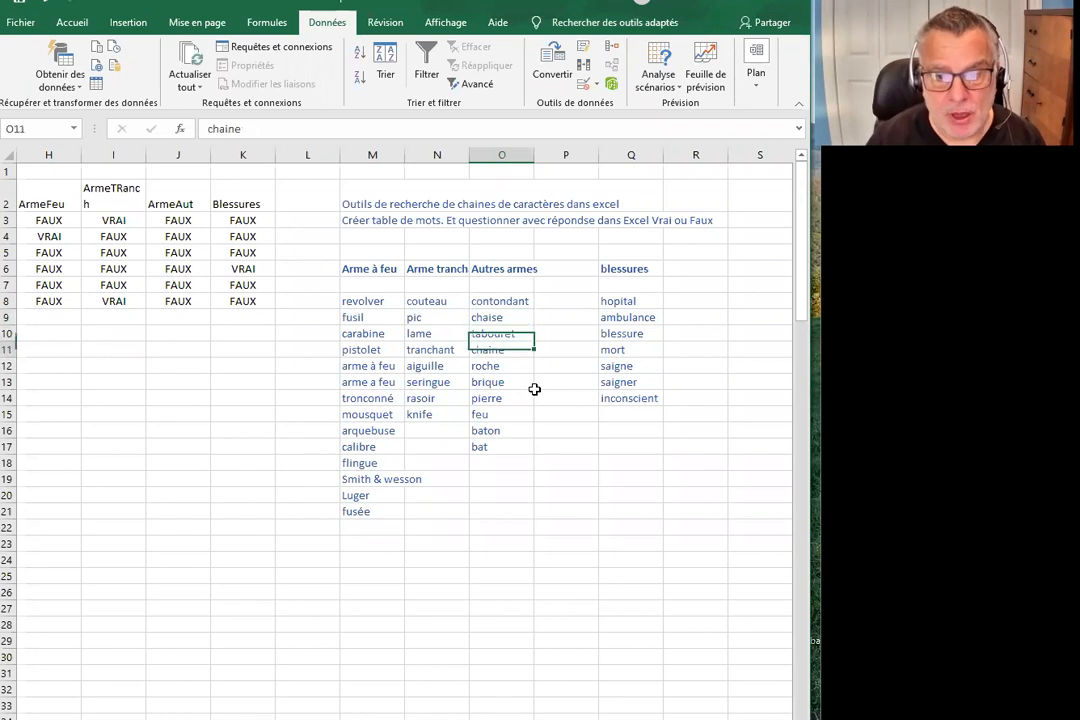
{"action": "key", "text": "Down"}
{"action": "key", "text": "Down"}
{"action": "key", "text": "Down"}
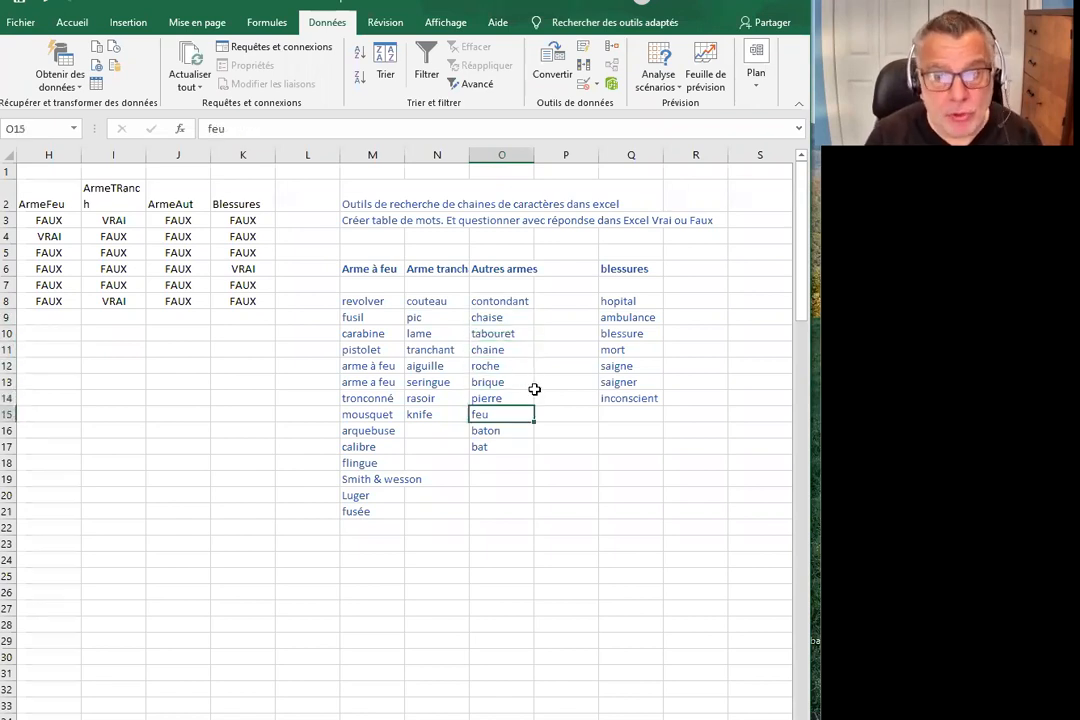
{"action": "key", "text": "Down"}
{"action": "key", "text": "Down"}
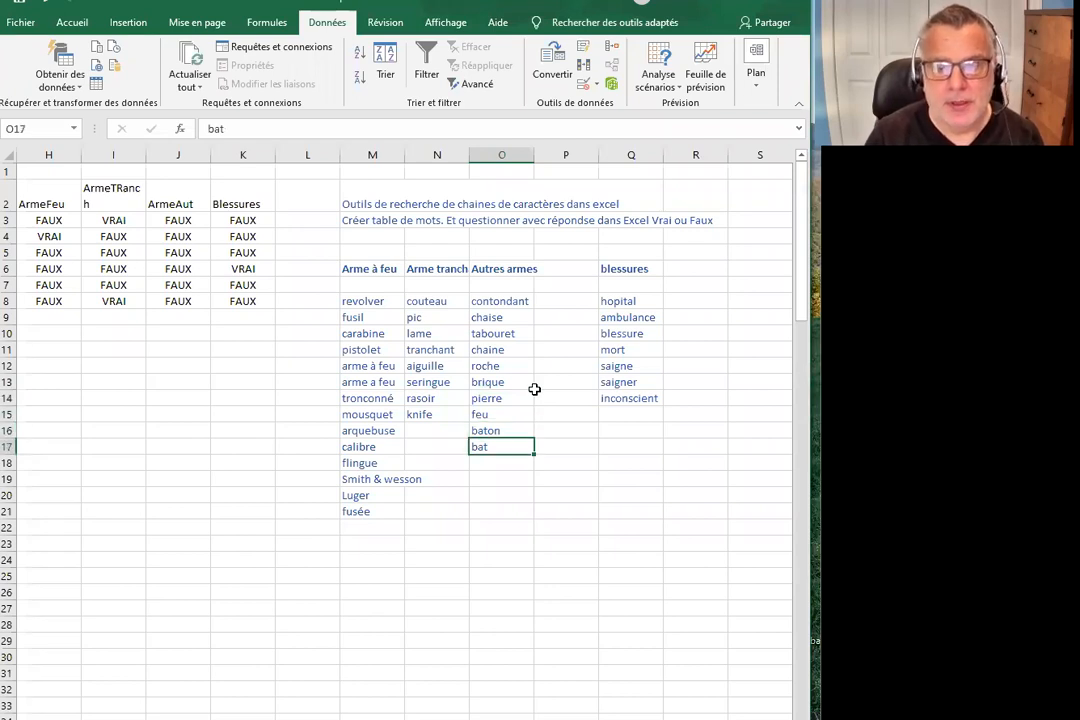
{"action": "key", "text": "Right"}
{"action": "key", "text": "Right"}
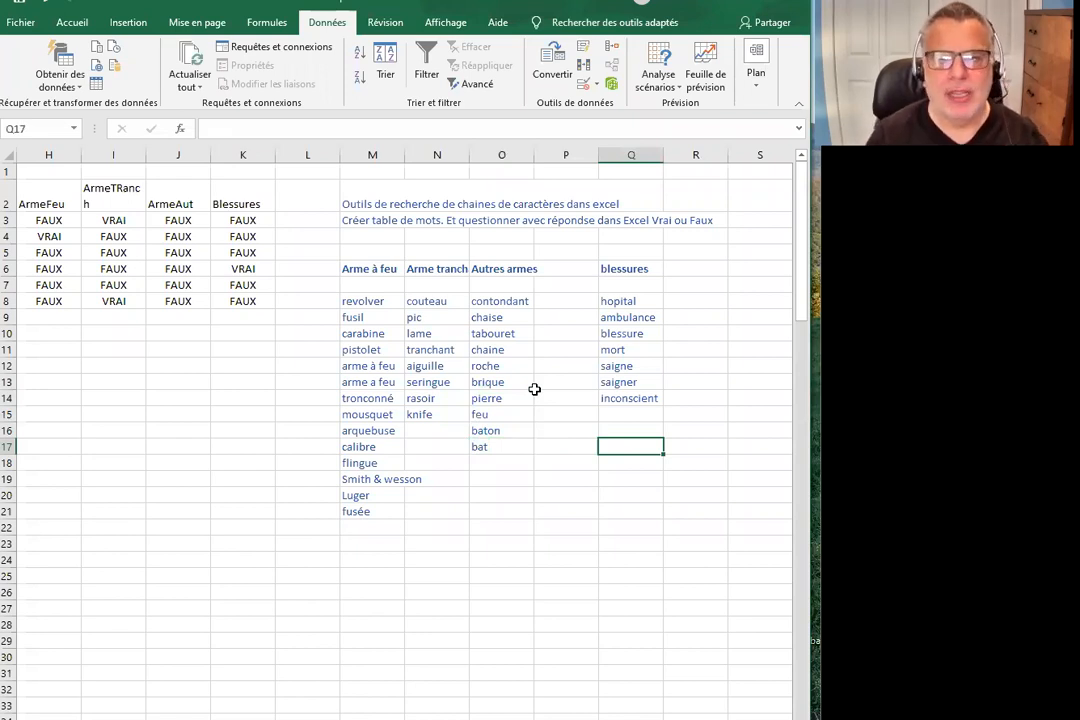
Review the blessures keywords in column Q, from hopital in Q8 to inconscient in Q14.
{"action": "key", "text": "Up"}
{"action": "key", "text": "Up"}
{"action": "key", "text": "Up"}
{"action": "key", "text": "Up"}
{"action": "key", "text": "Up"}
{"action": "key", "text": "Up"}
{"action": "key", "text": "Up"}
{"action": "key", "text": "Up"}
{"action": "key", "text": "Up"}
{"action": "key", "text": "Up"}
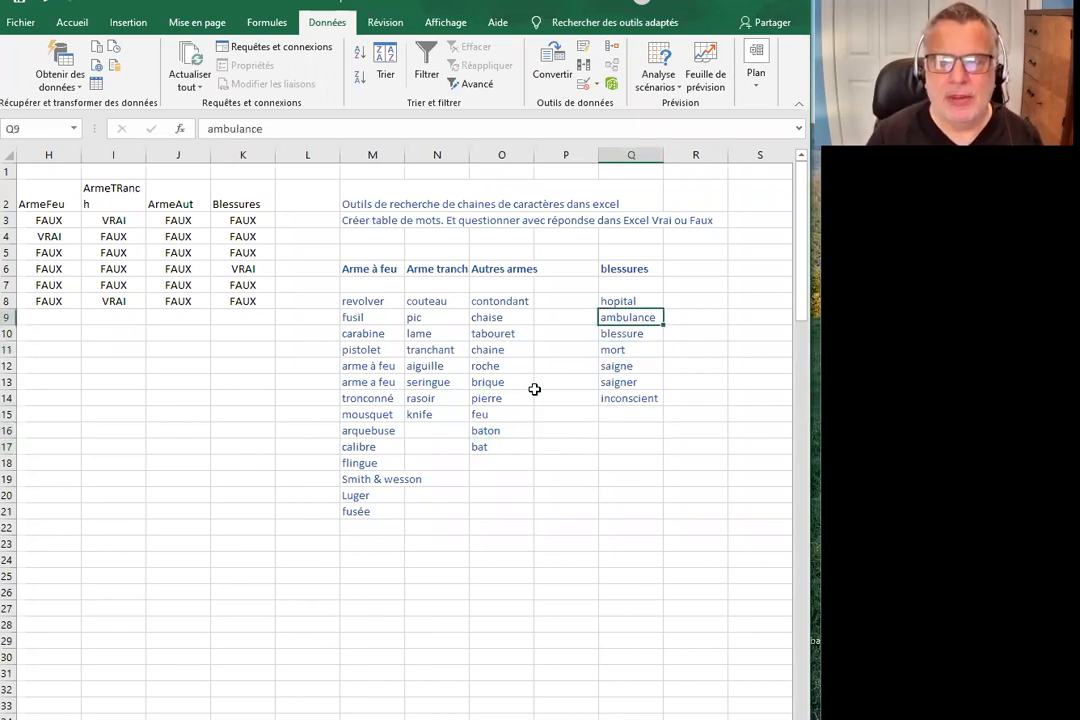
{"action": "key", "text": "Down"}
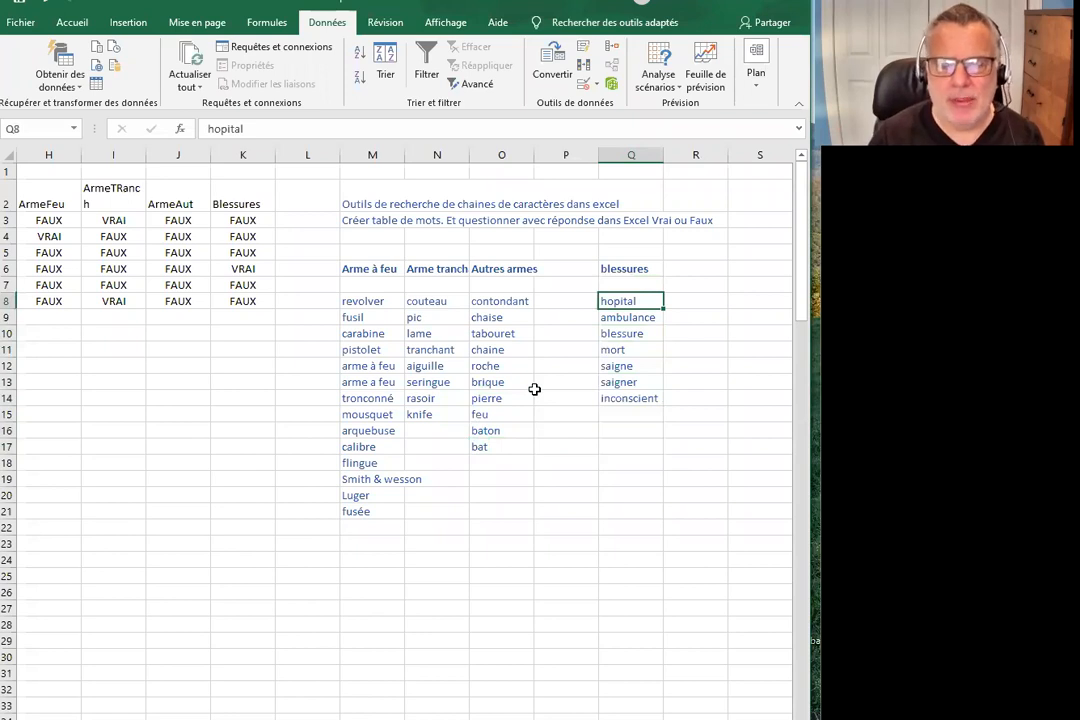
{"action": "key", "text": "Down"}
{"action": "key", "text": "Down"}
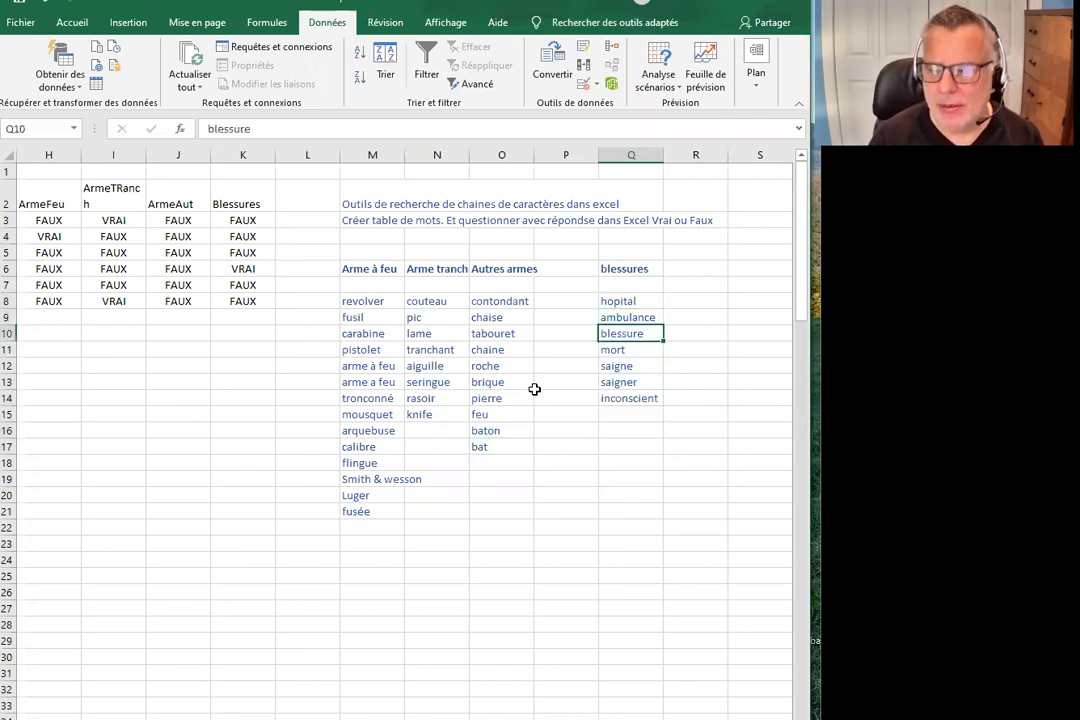
{"action": "key", "text": "Down"}
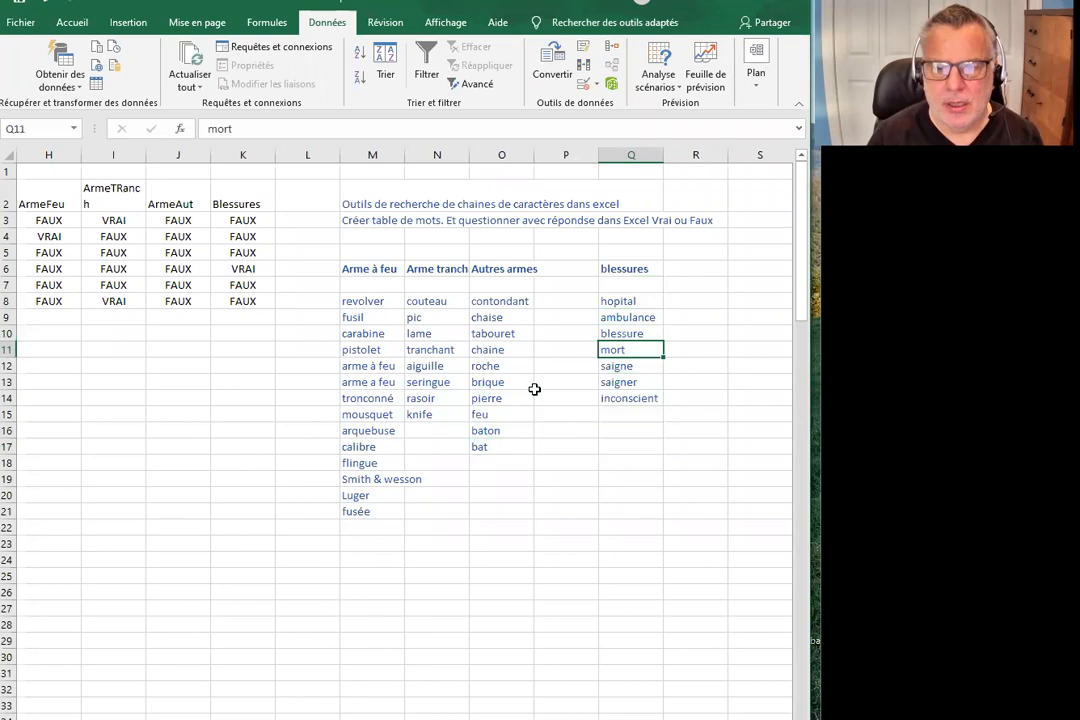
{"action": "key", "text": "Down"}
{"action": "key", "text": "Down"}
{"action": "key", "text": "Down"}
{"action": "key", "text": "Down"}
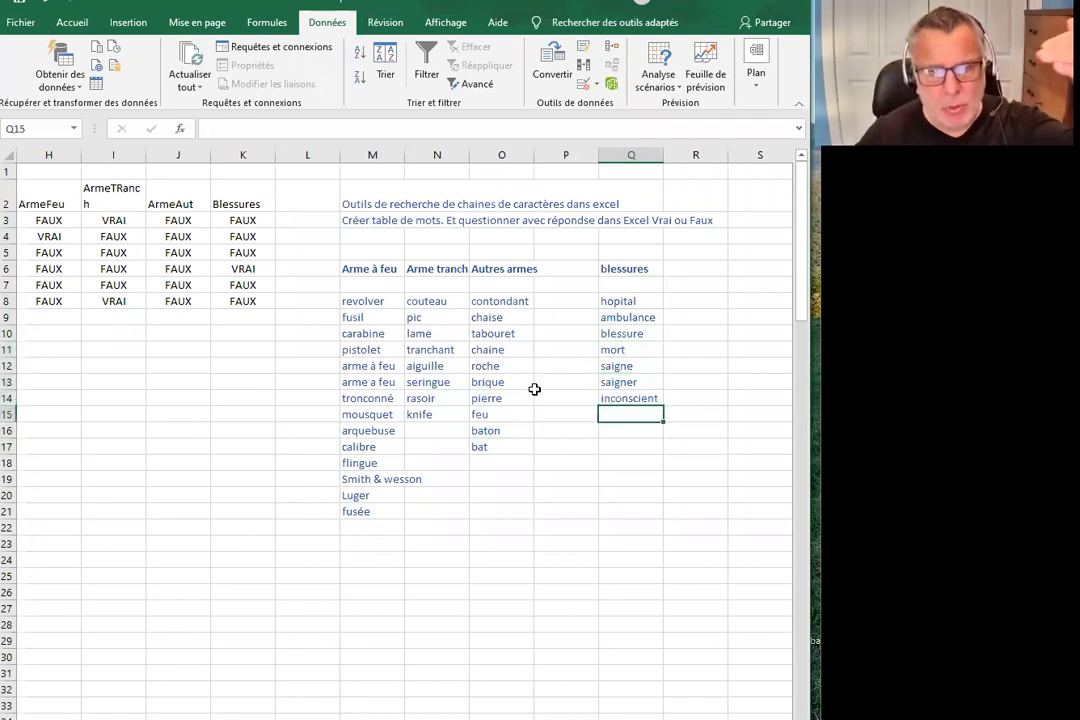
Go back along row 15 from the keyword tables to the Événement column to view the event descriptions.
{"action": "key", "text": "Left"}
{"action": "key", "text": "Left"}
{"action": "key", "text": "Left"}
{"action": "key", "text": "Left"}
{"action": "key", "text": "Left"}
{"action": "key", "text": "Left"}
{"action": "key", "text": "Left"}
{"action": "key", "text": "Left"}
{"action": "key", "text": "Left"}
{"action": "key", "text": "Left"}
{"action": "key", "text": "Left"}
{"action": "key", "text": "Left"}
{"action": "key", "text": "Left"}
{"action": "key", "text": "Left"}
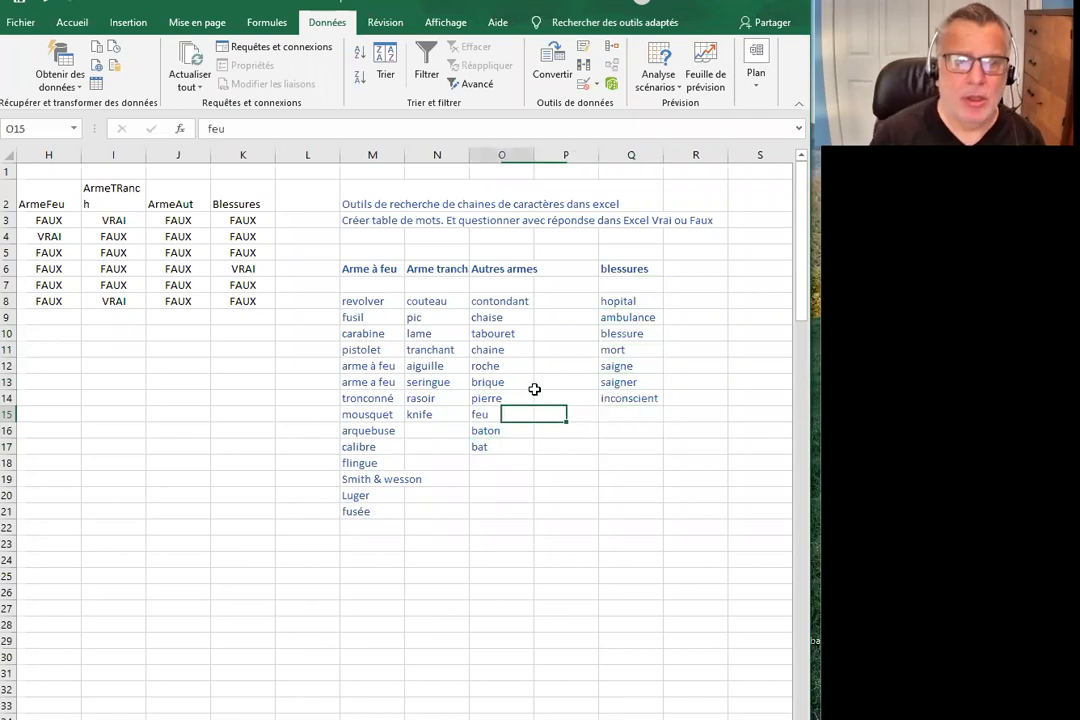
{"action": "key", "text": "Right"}
{"action": "key", "text": "Right"}
{"action": "key", "text": "Right"}
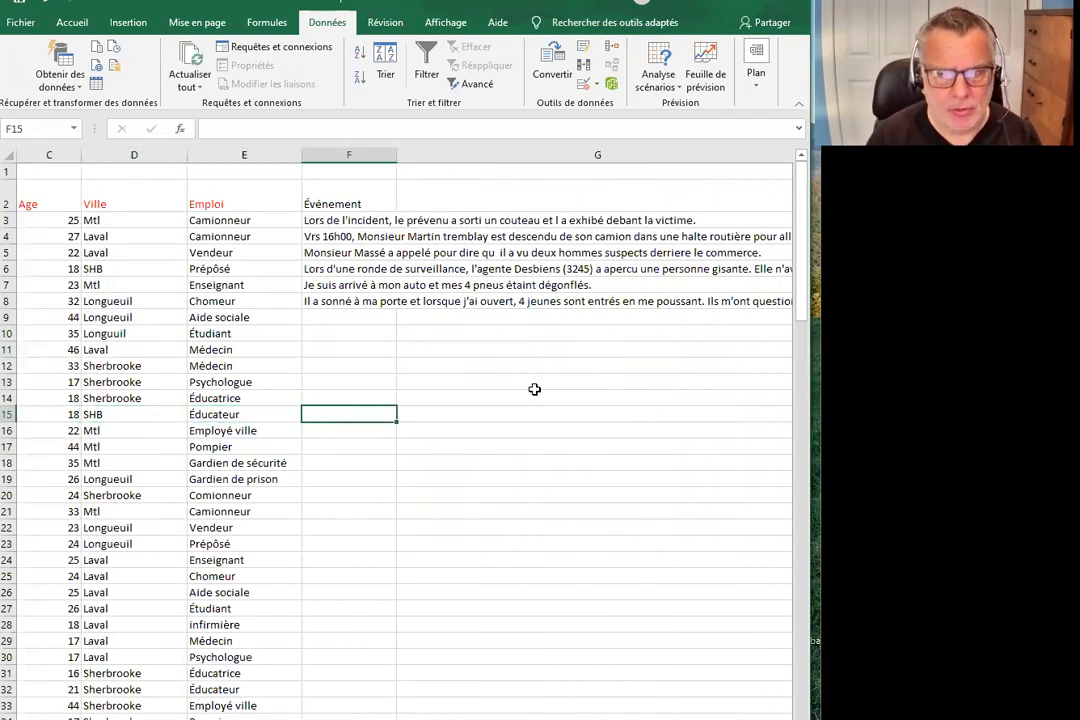
View the true/false results in columns H to K alongside the keyword tables, moving across row 15 from the Événement column.
{"action": "key", "text": "Right"}
{"action": "key", "text": "Right"}
{"action": "key", "text": "Right"}
{"action": "key", "text": "Right"}
{"action": "key", "text": "Right"}
{"action": "key", "text": "Right"}
{"action": "key", "text": "Right"}
{"action": "key", "text": "Right"}
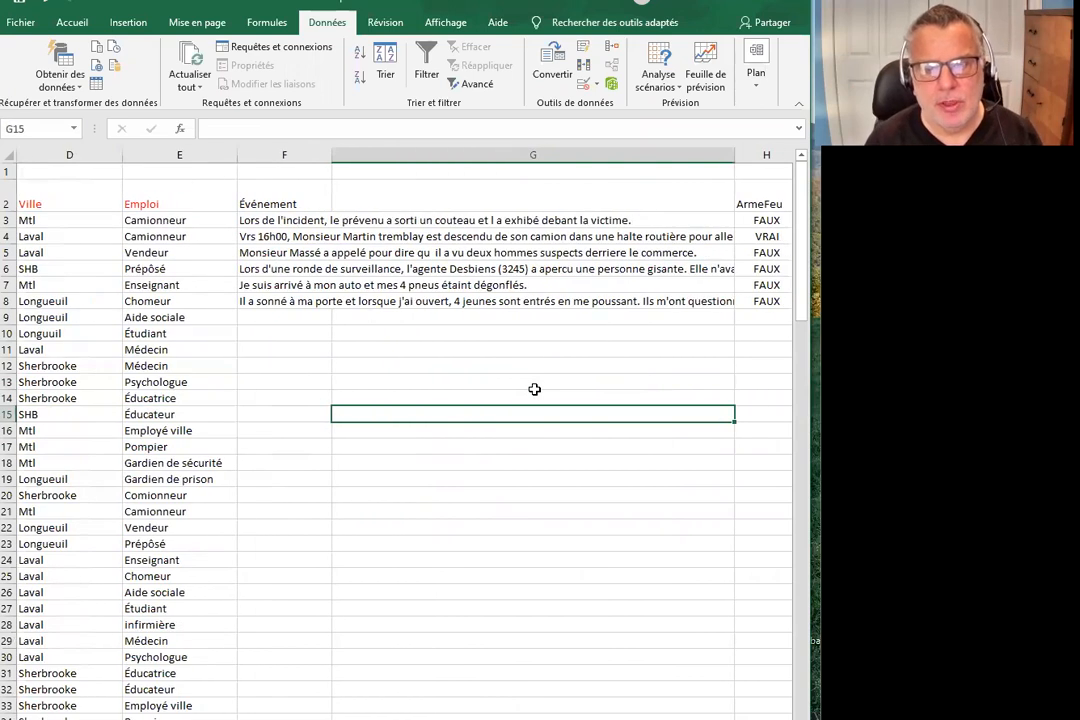
{"action": "key", "text": "Left"}
{"action": "key", "text": "Left"}
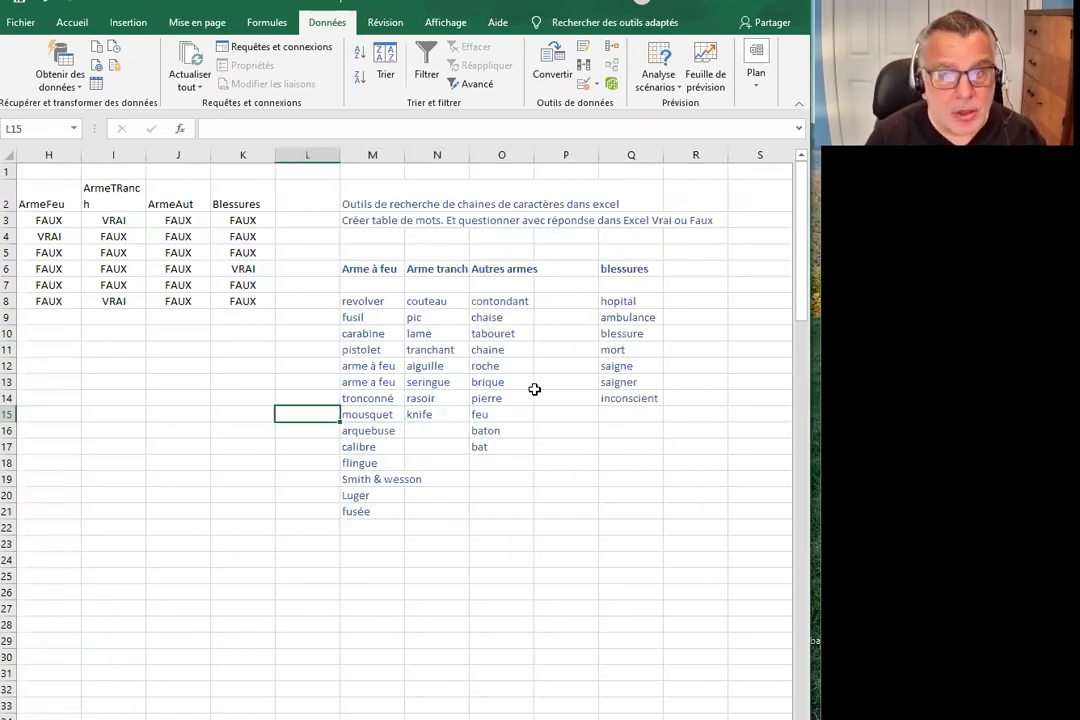
{"action": "key", "text": "Right"}
{"action": "key", "text": "Right"}
Return to the event description in F3, and go to the first record's Ident cell in A3.
{"action": "key", "text": "Left"}
{"action": "key", "text": "Left"}
{"action": "key", "text": "Left"}
{"action": "key", "text": "Left"}
{"action": "key", "text": "Left"}
{"action": "key", "text": "Left"}
{"action": "key", "text": "Left"}
{"action": "key", "text": "Left"}
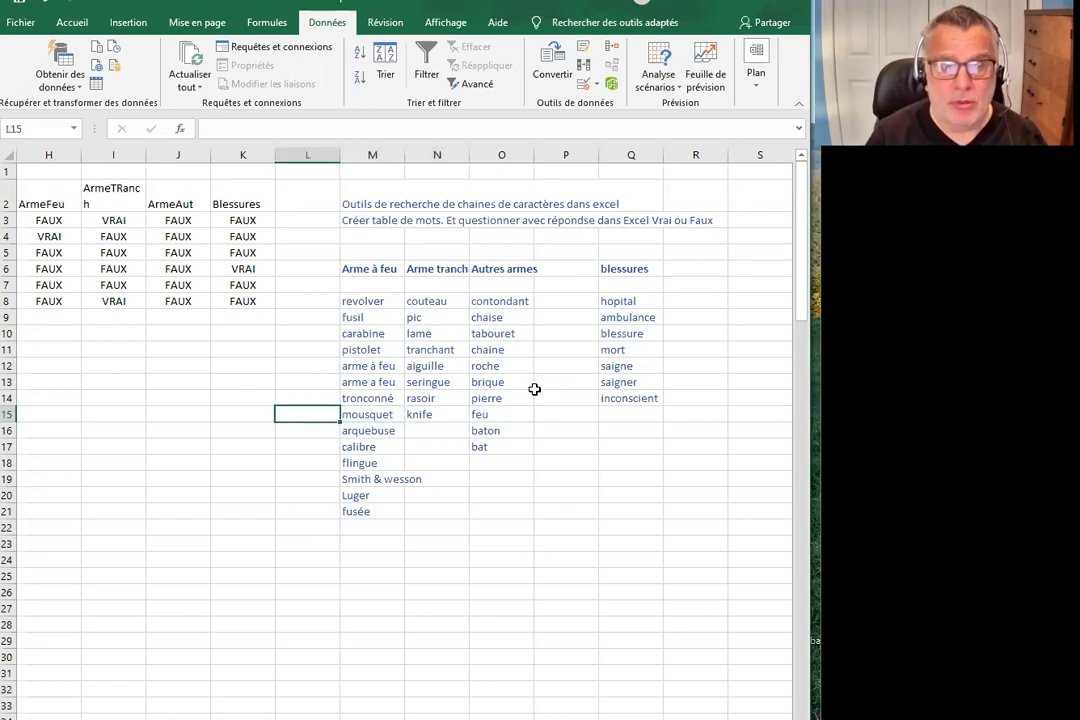
{"action": "key", "text": "Left"}
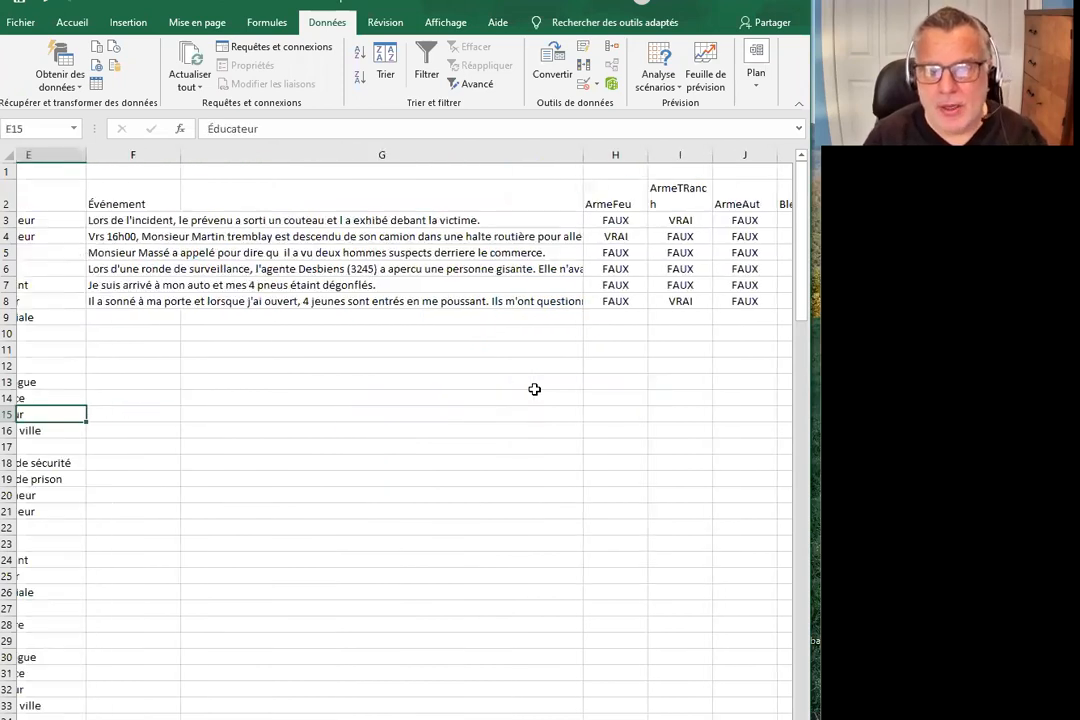
{"action": "left_click", "coordinate": [177, 218]}
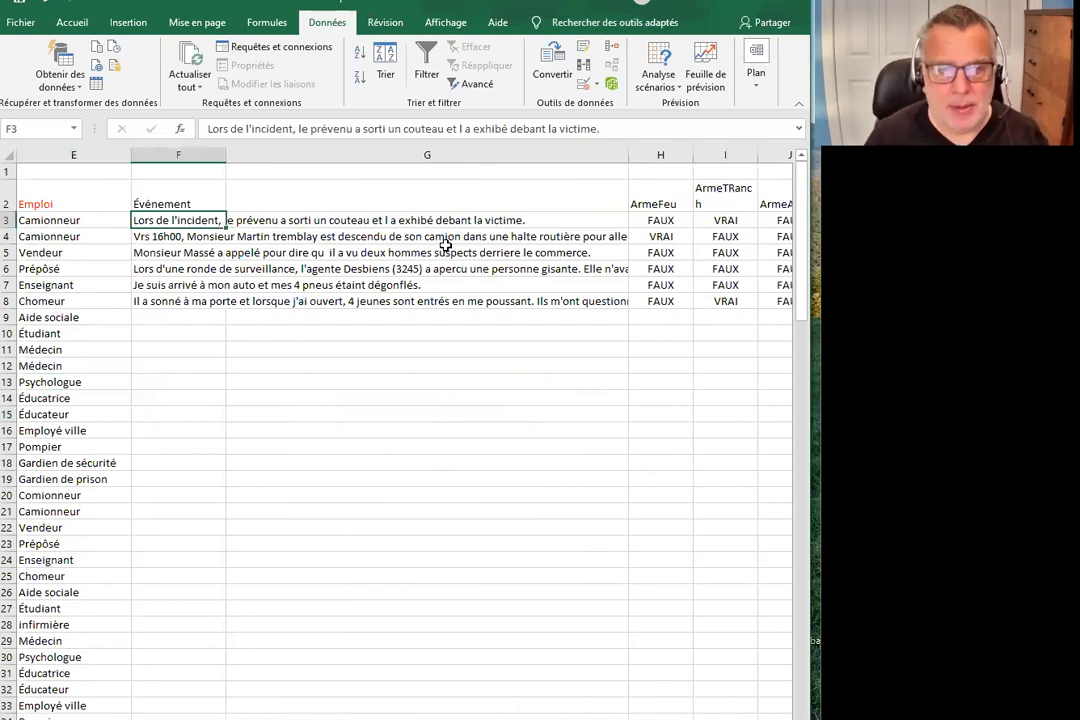
{"action": "key", "text": "Home"}
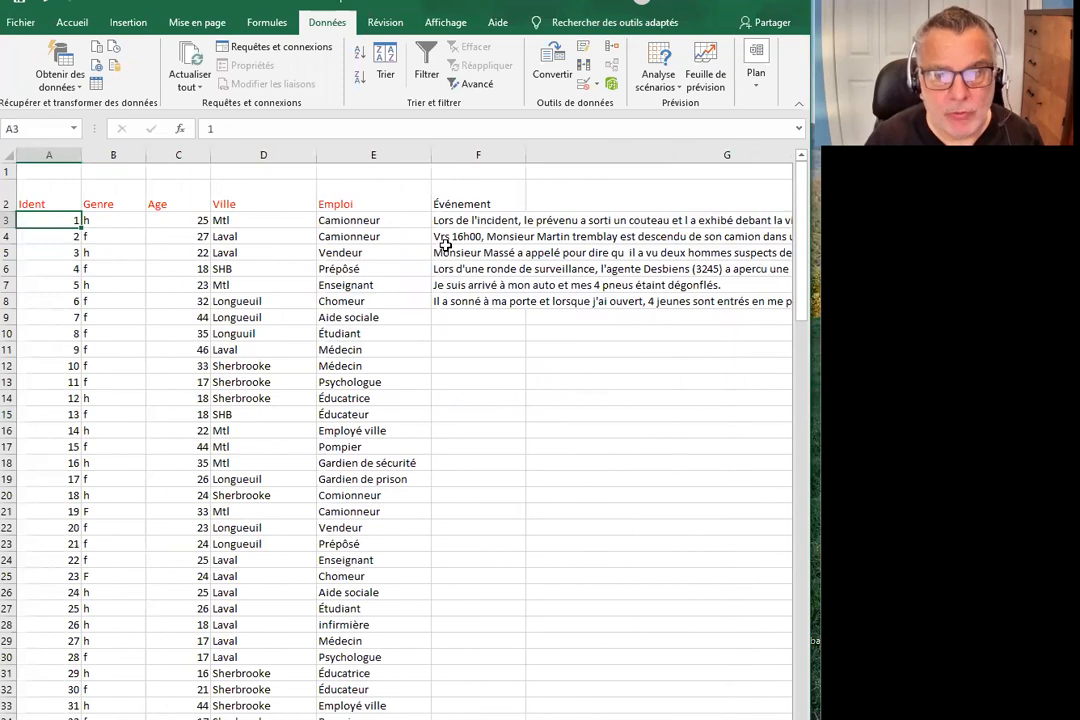